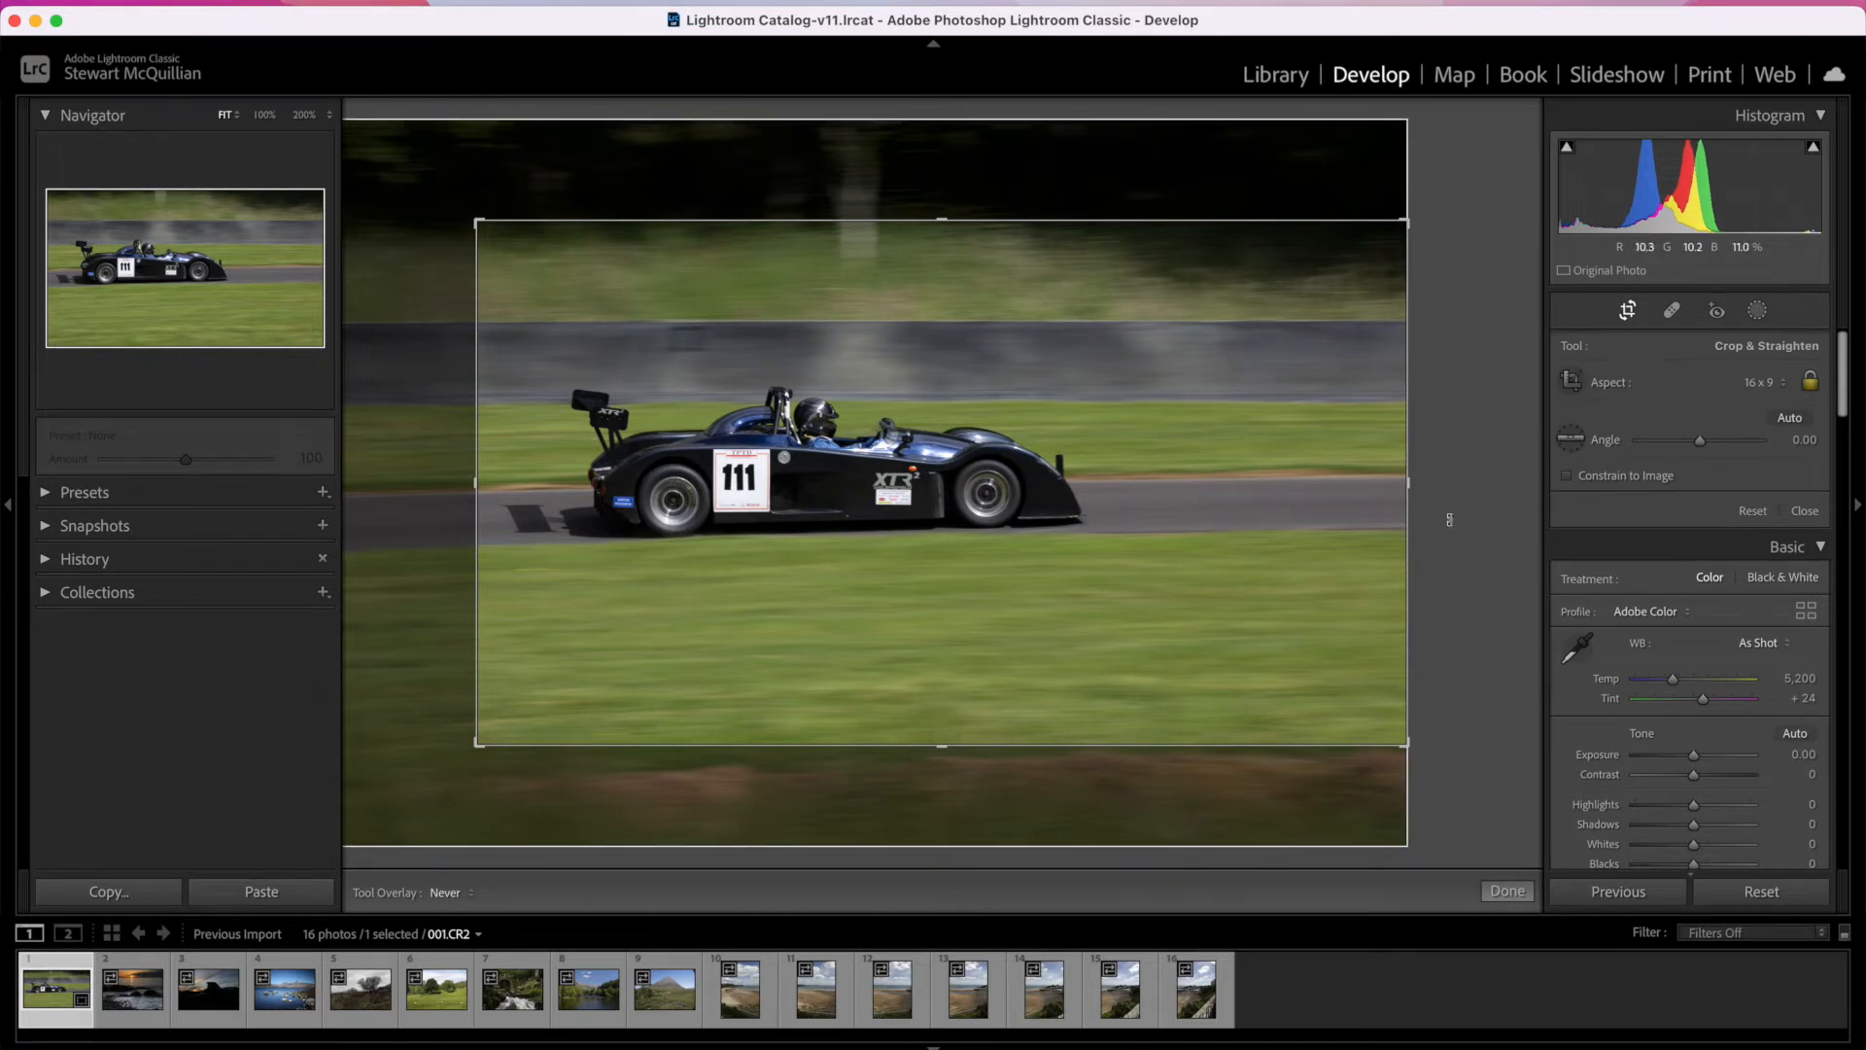
Step: Apply the 16 x 9 crop to the race car photo, then reopen the crop and straighten the photo automatically
click(1507, 891)
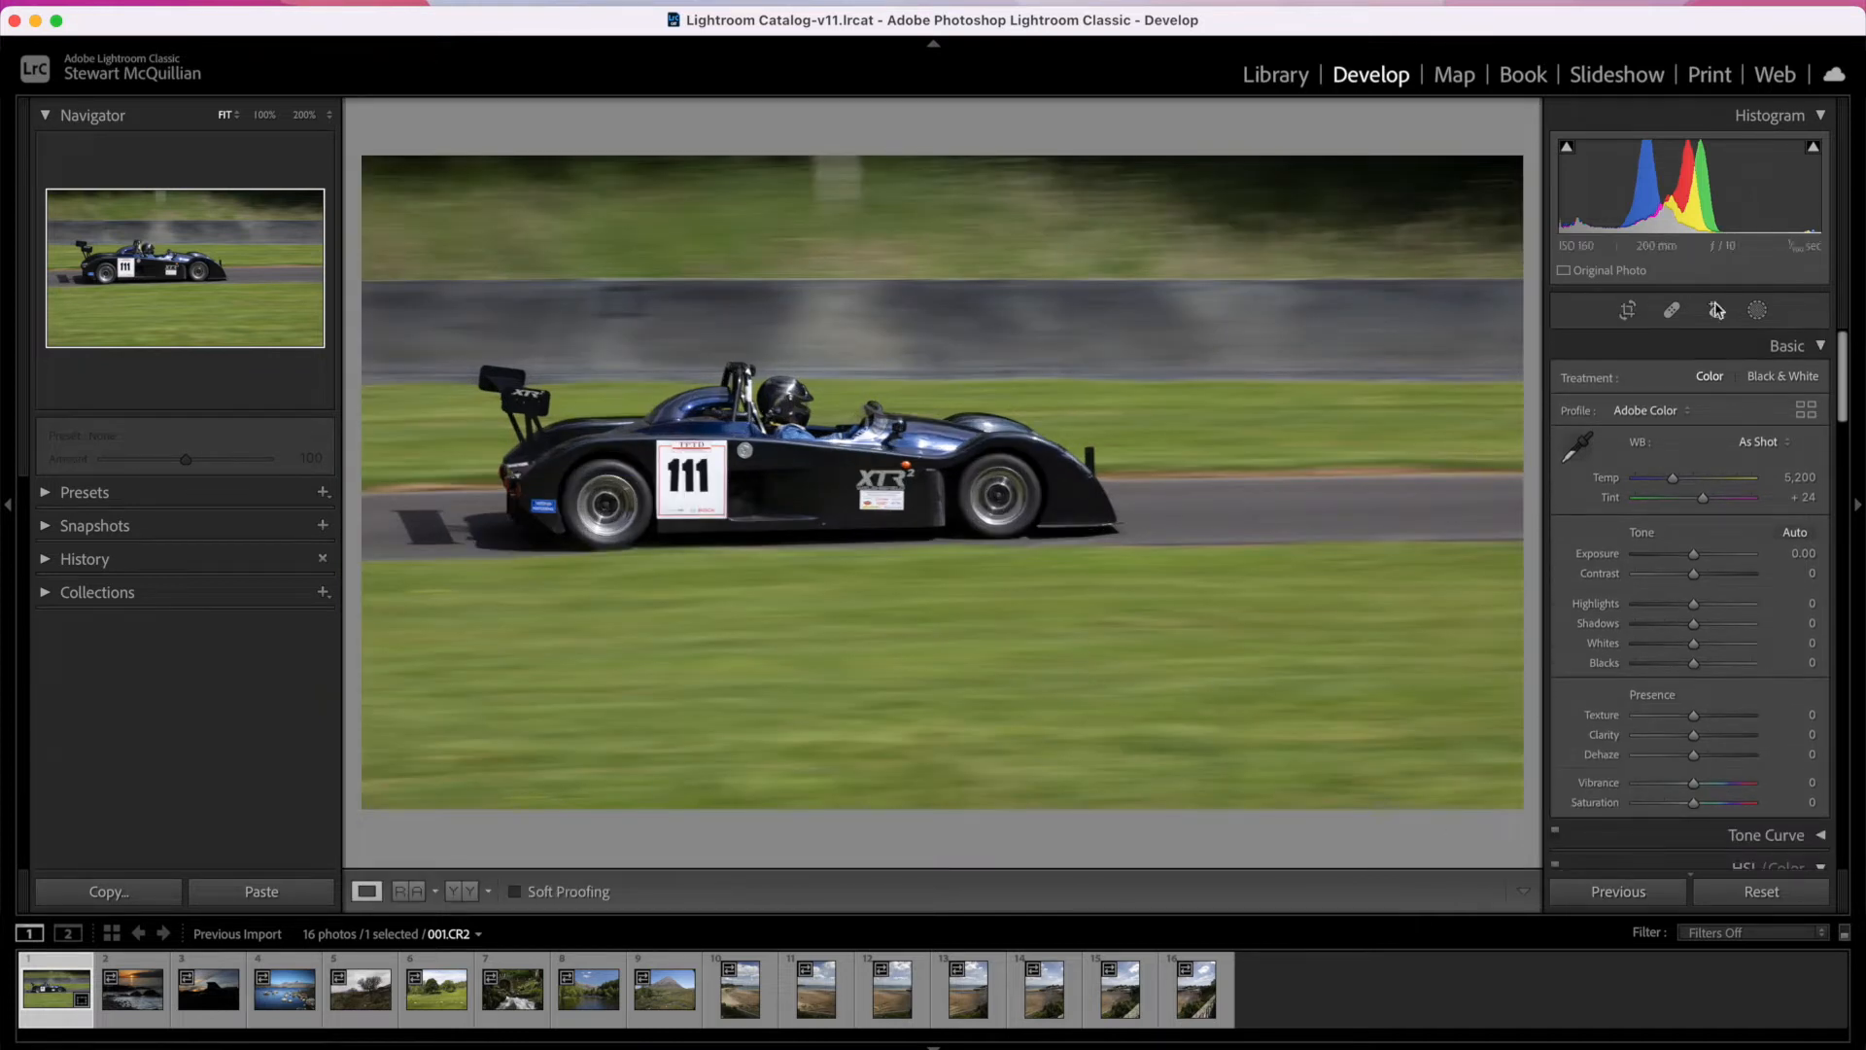
click(1633, 310)
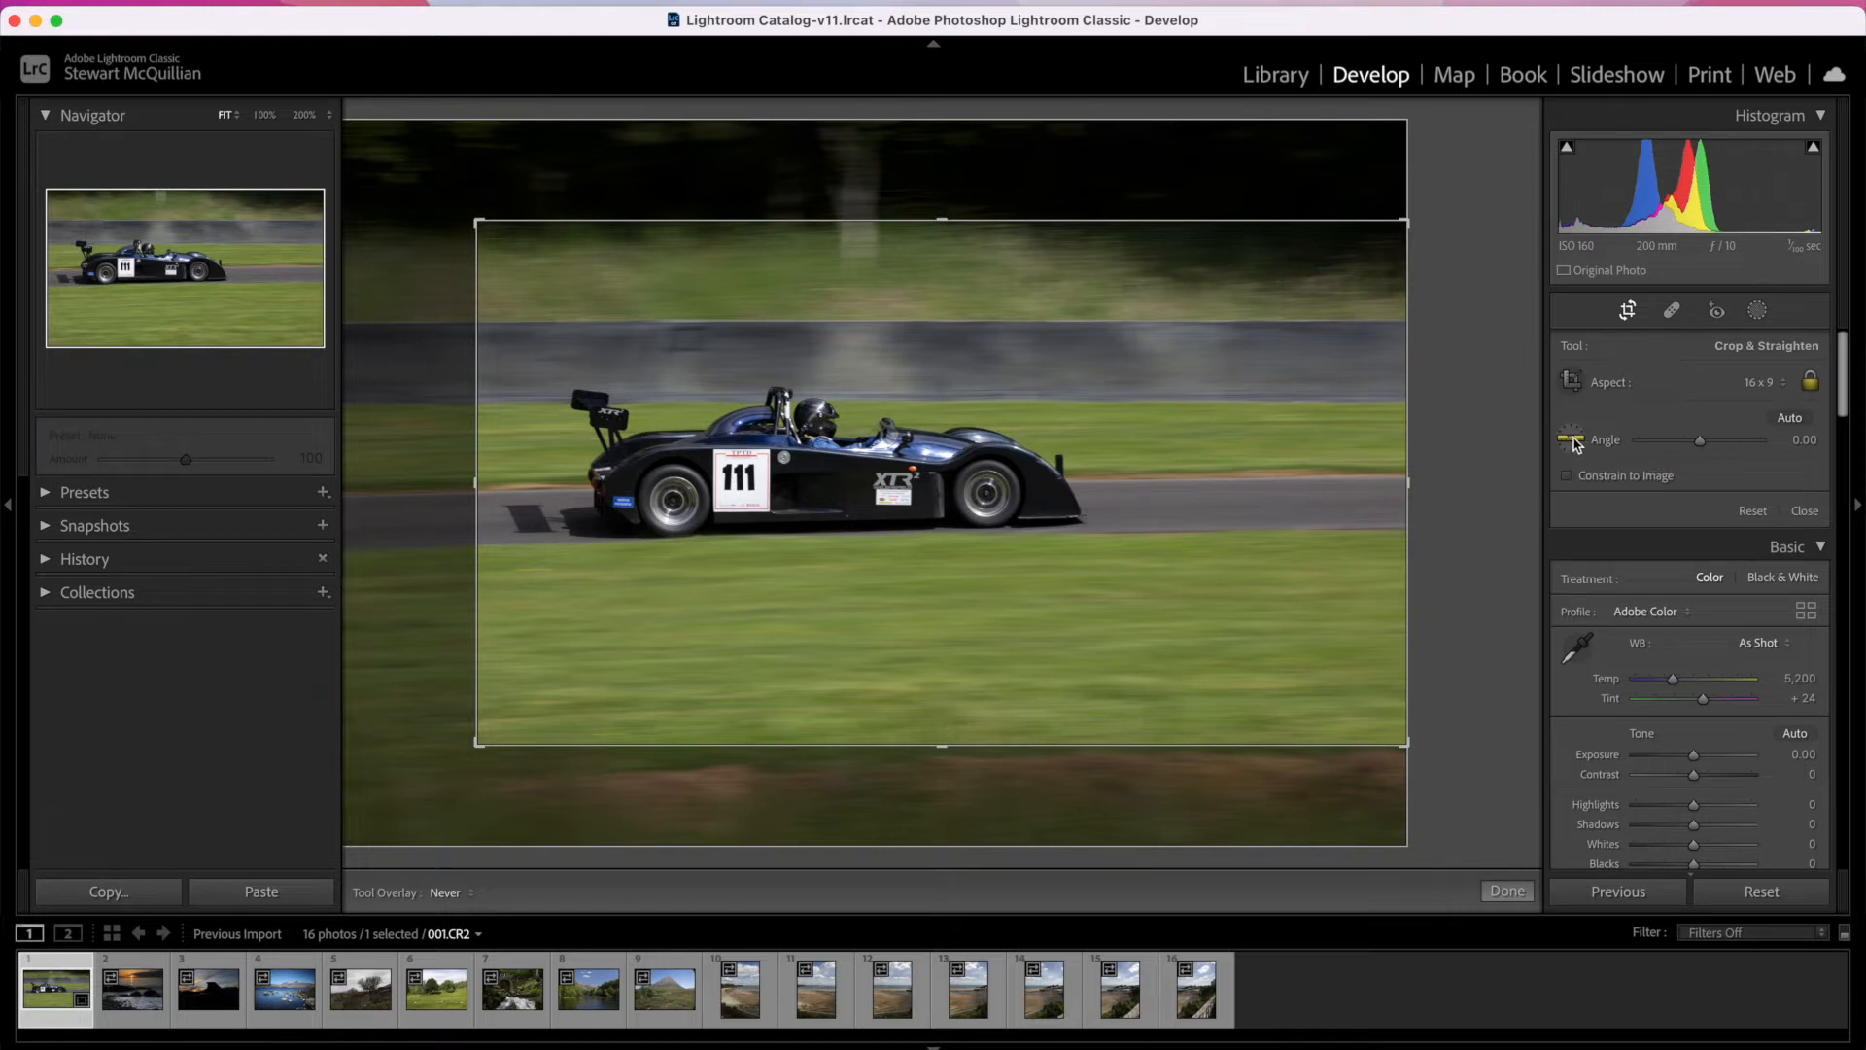
click(1789, 419)
click(1789, 419)
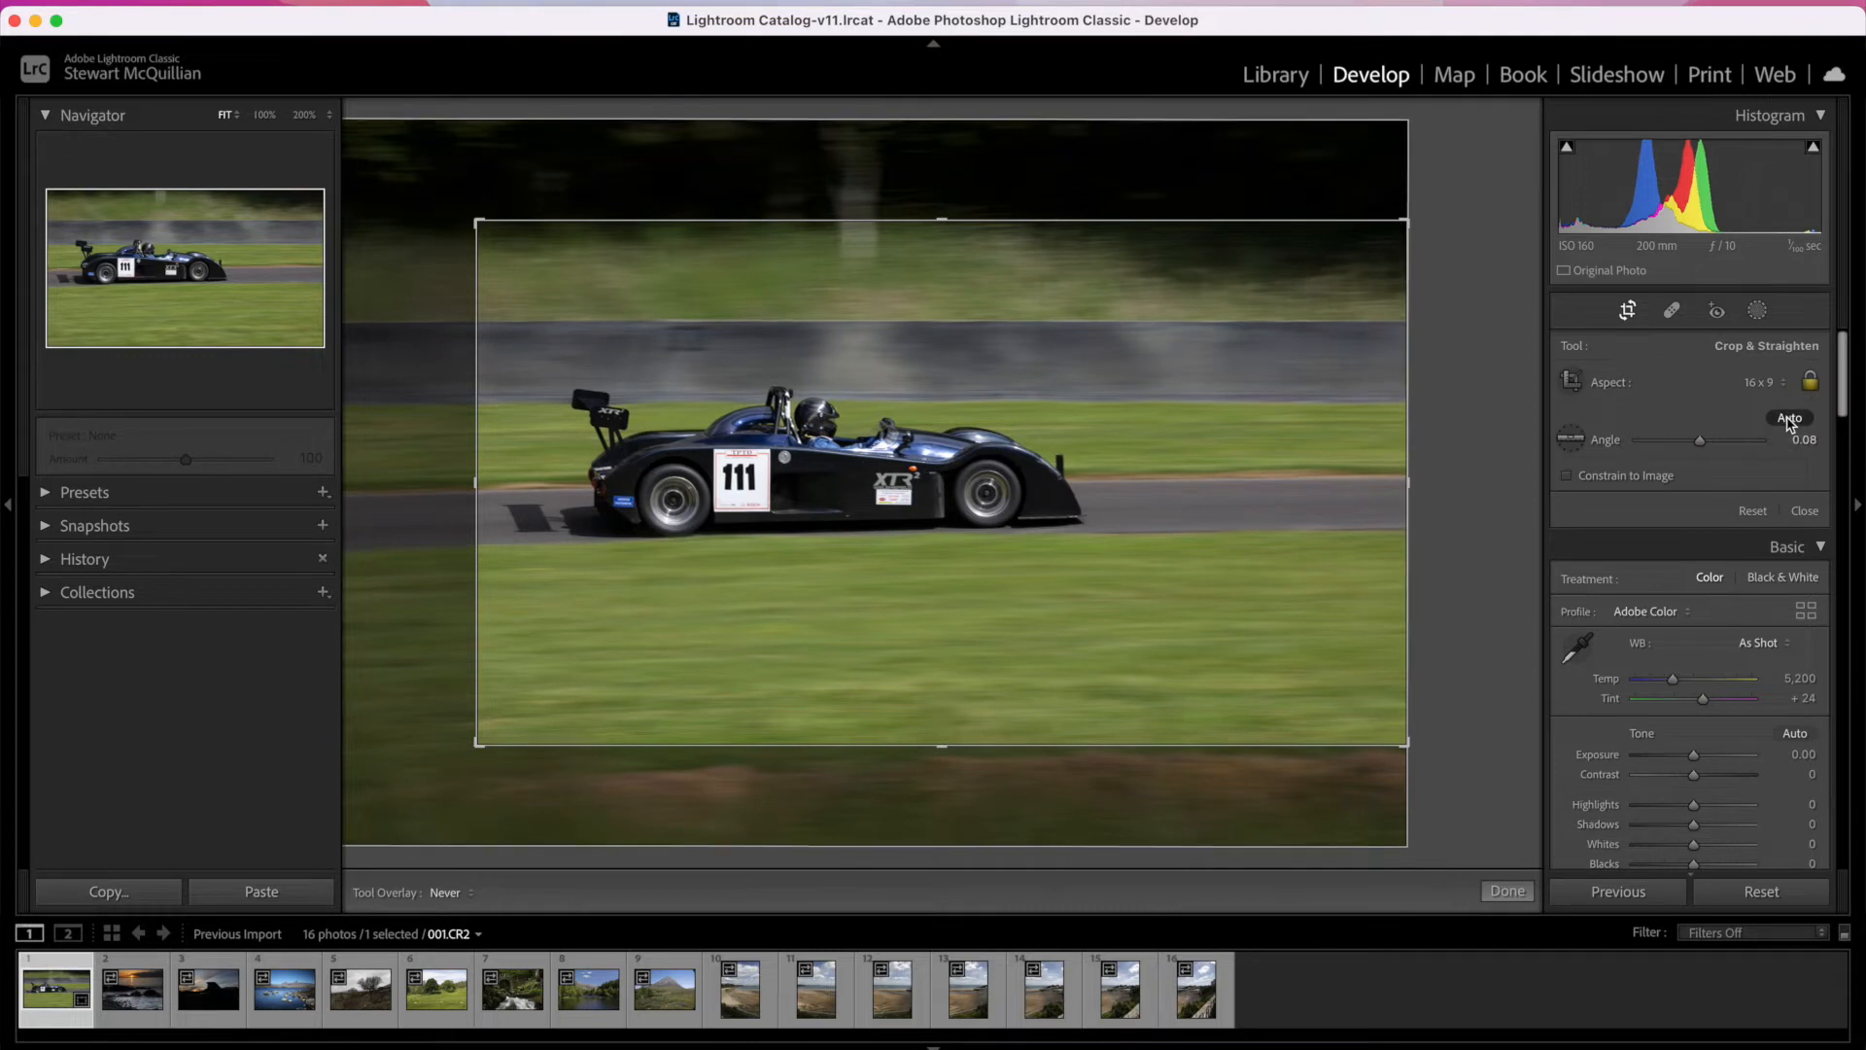
Step: Straighten the race car photo manually along the far edge of the track to an angle of 0.77 and apply the crop
click(1574, 443)
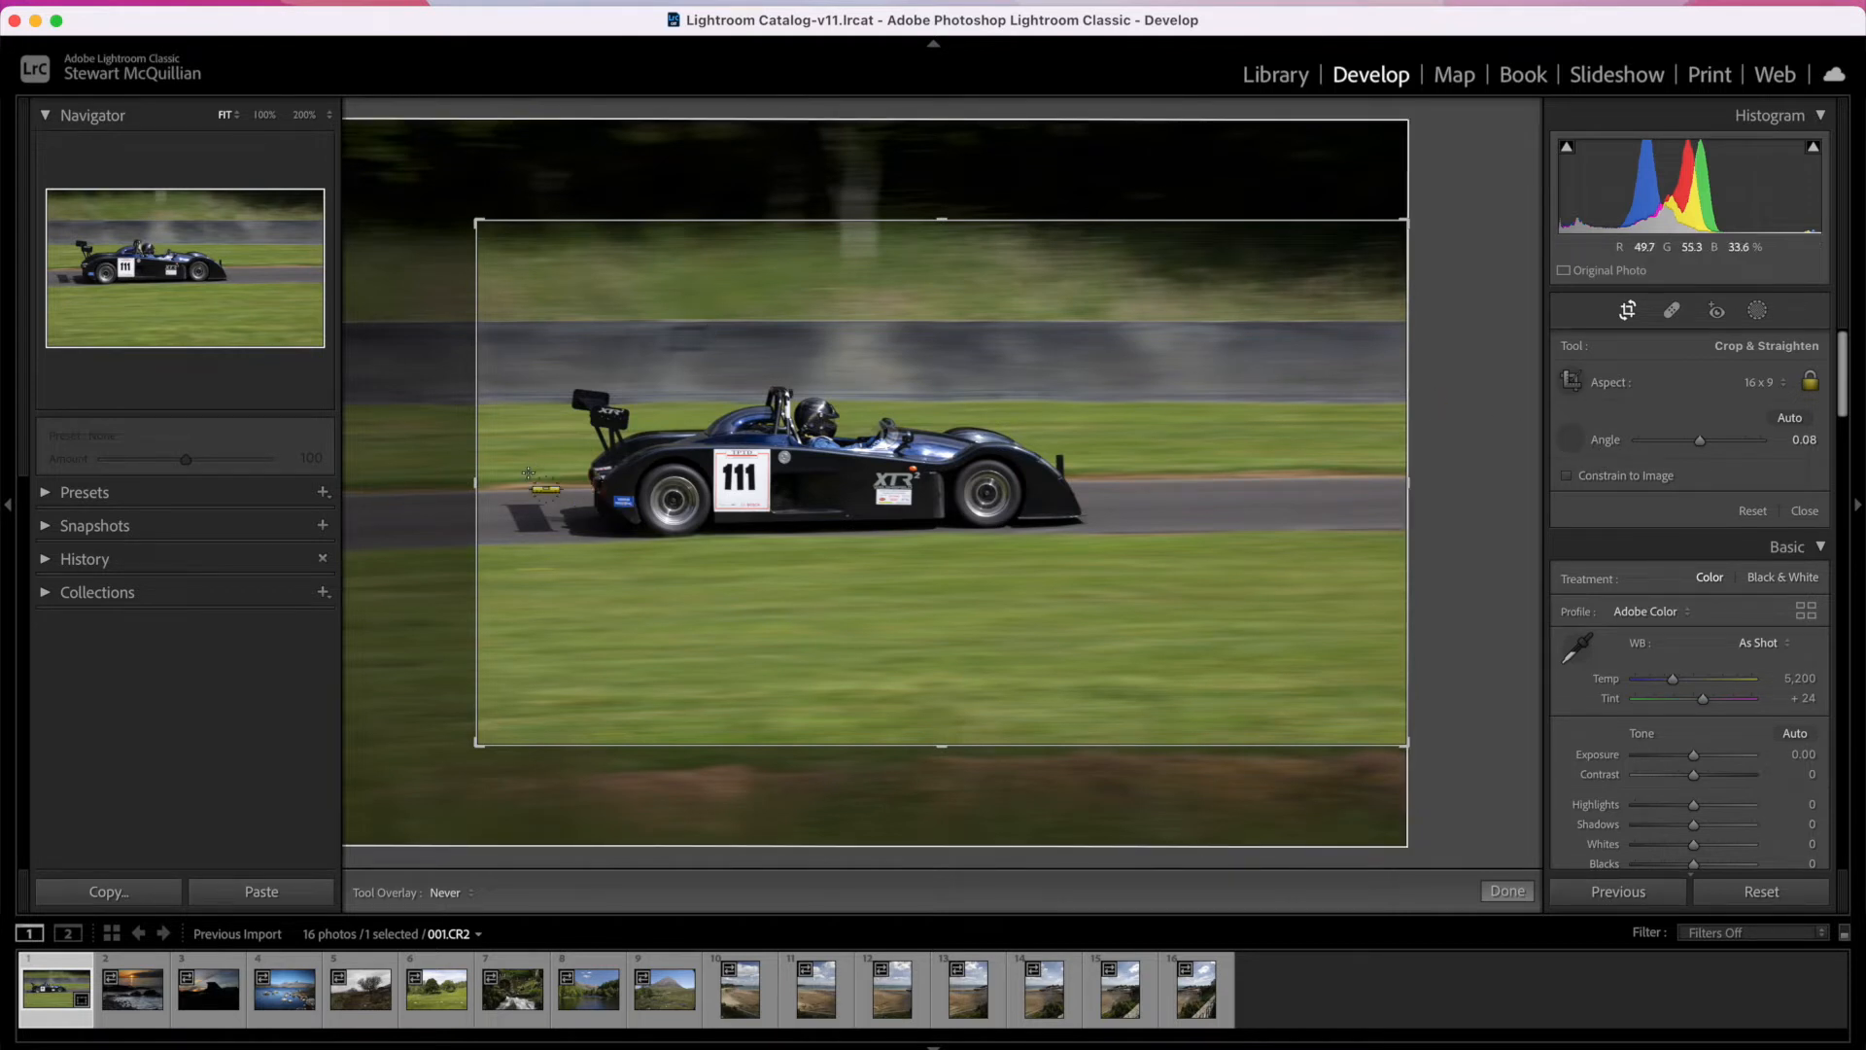
drag(527, 488, 1322, 477)
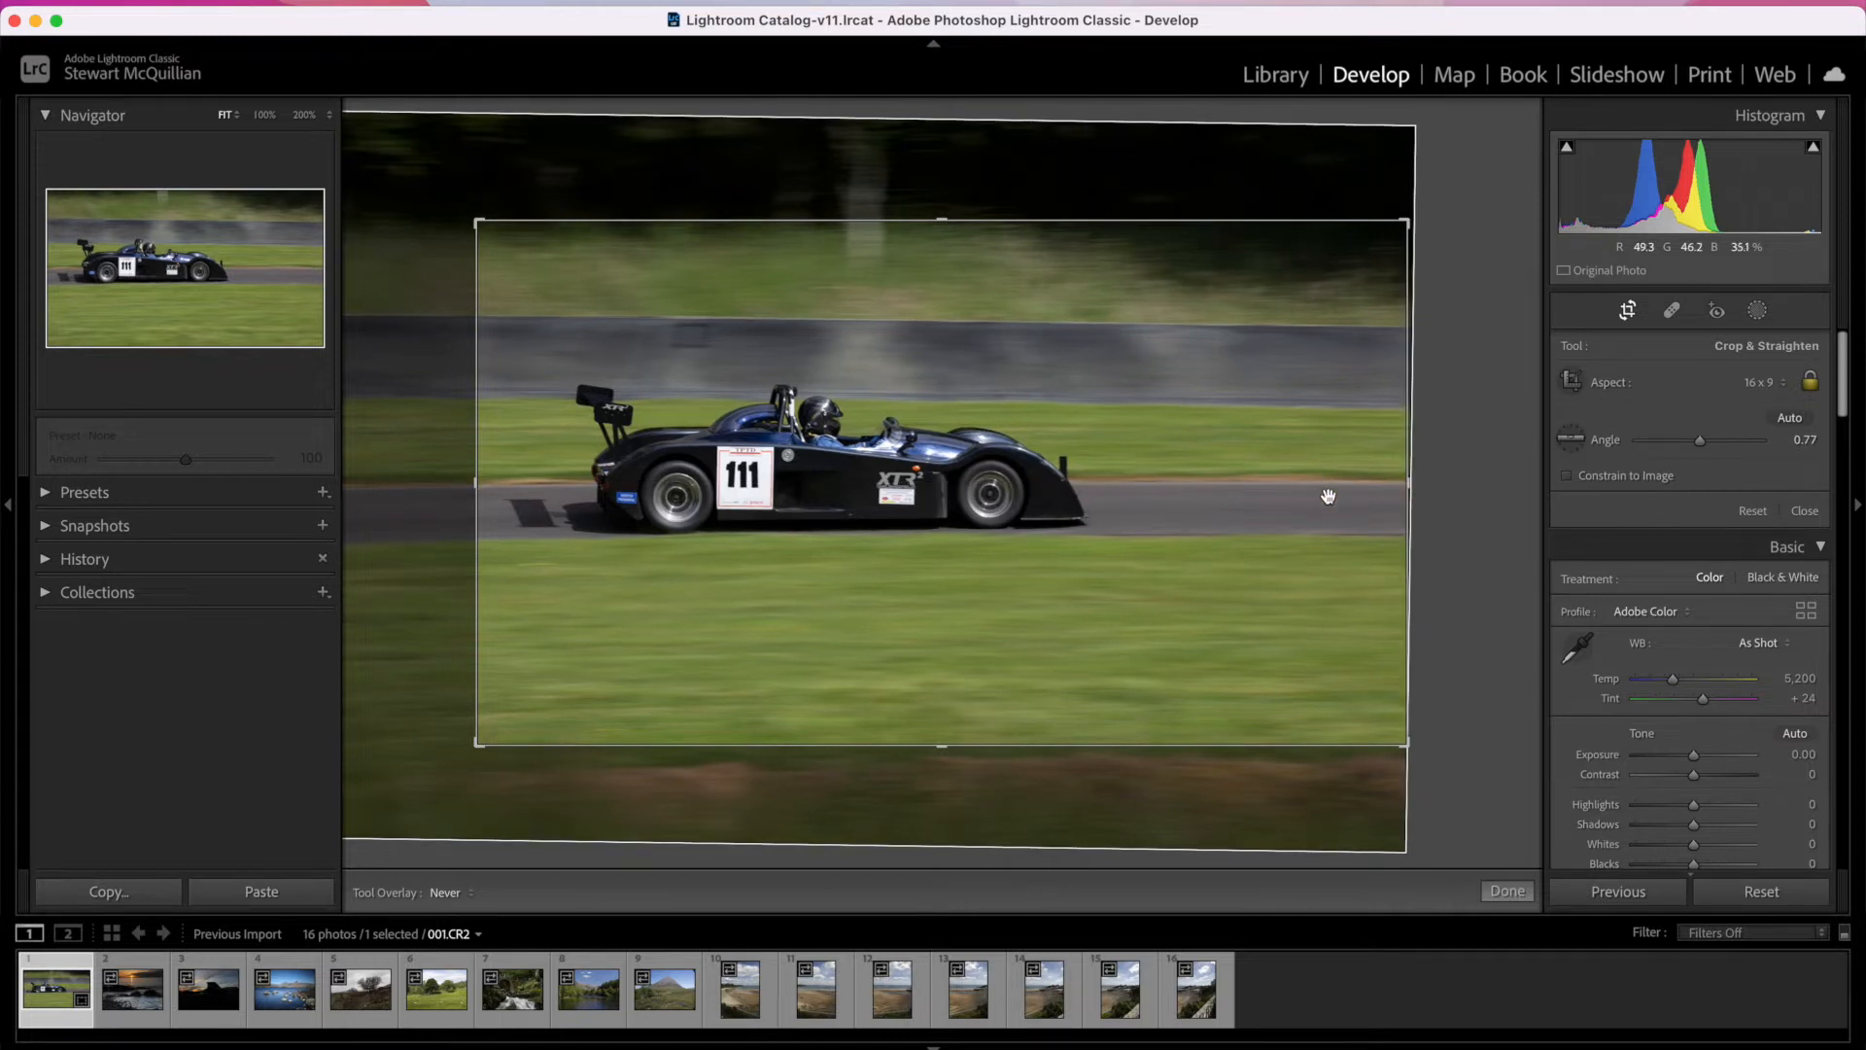
click(1519, 901)
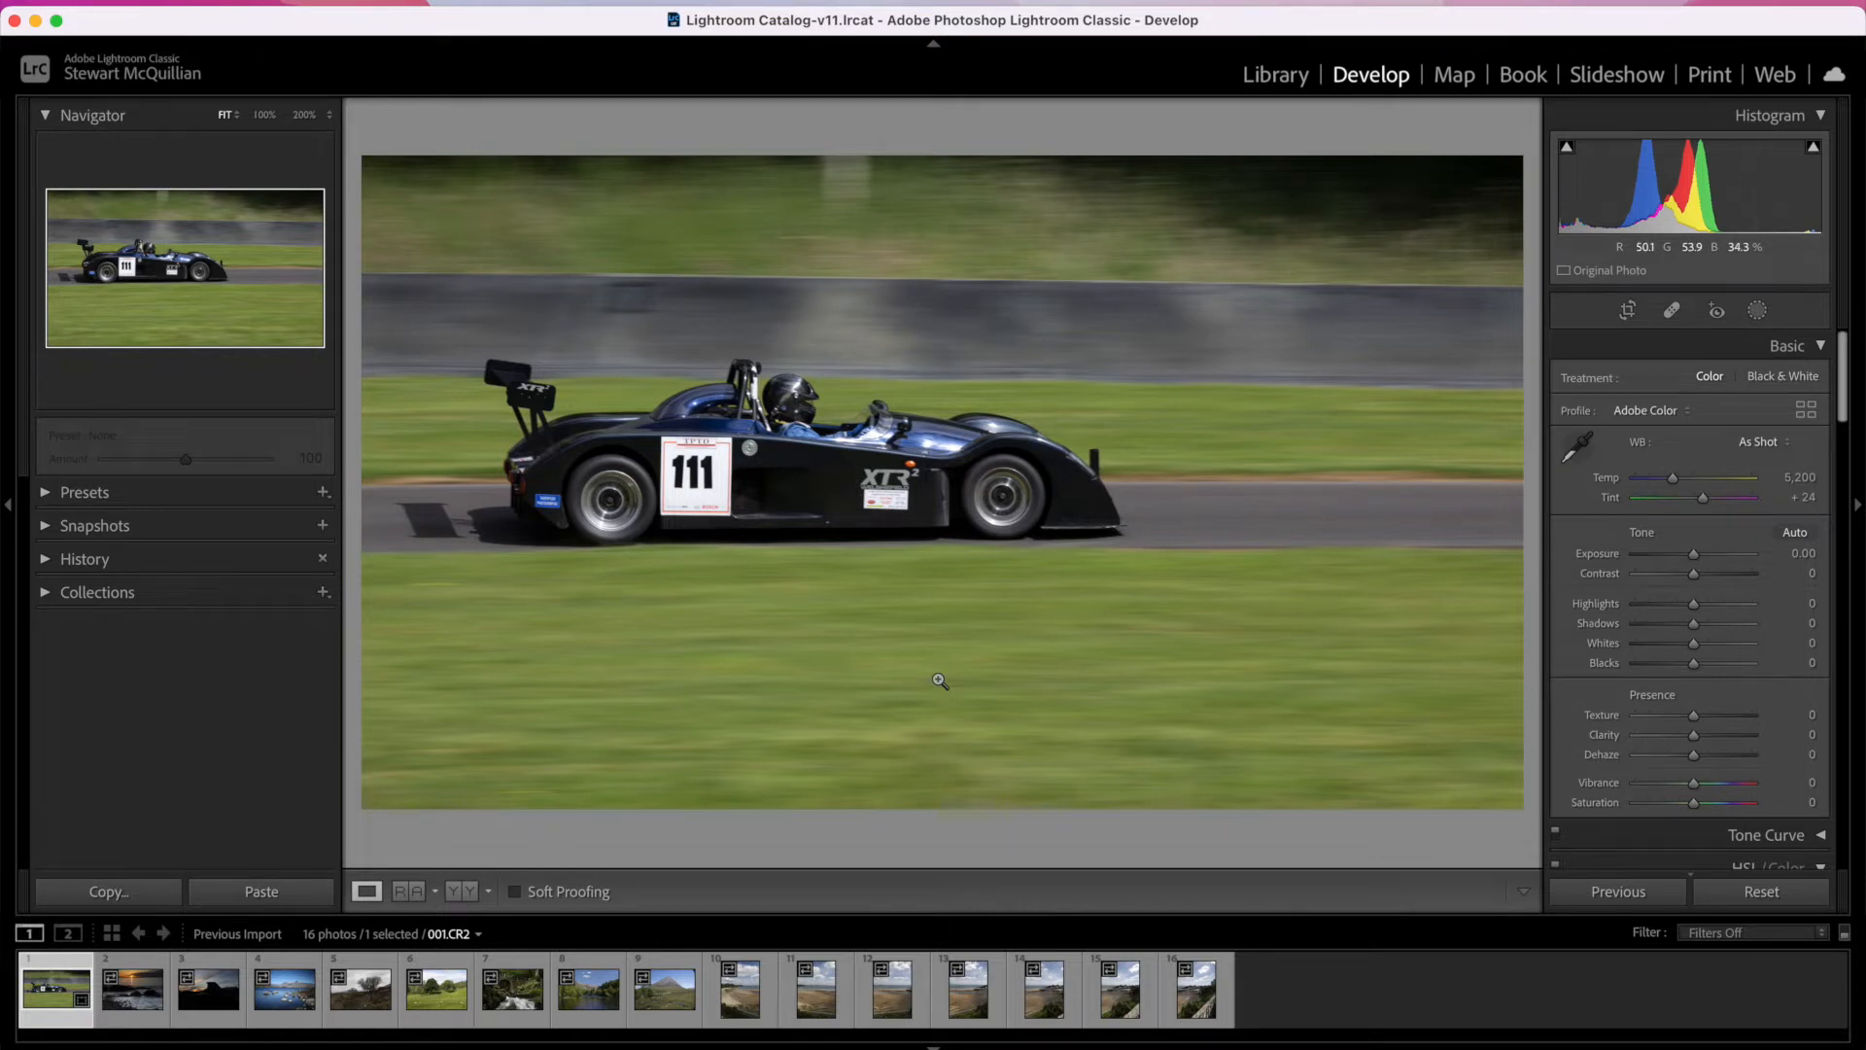
Step: Reopen the crop, cycle through the composition guides such as grid, thirds, diagonals and golden spiral, and set the tool overlay to Never
click(1628, 311)
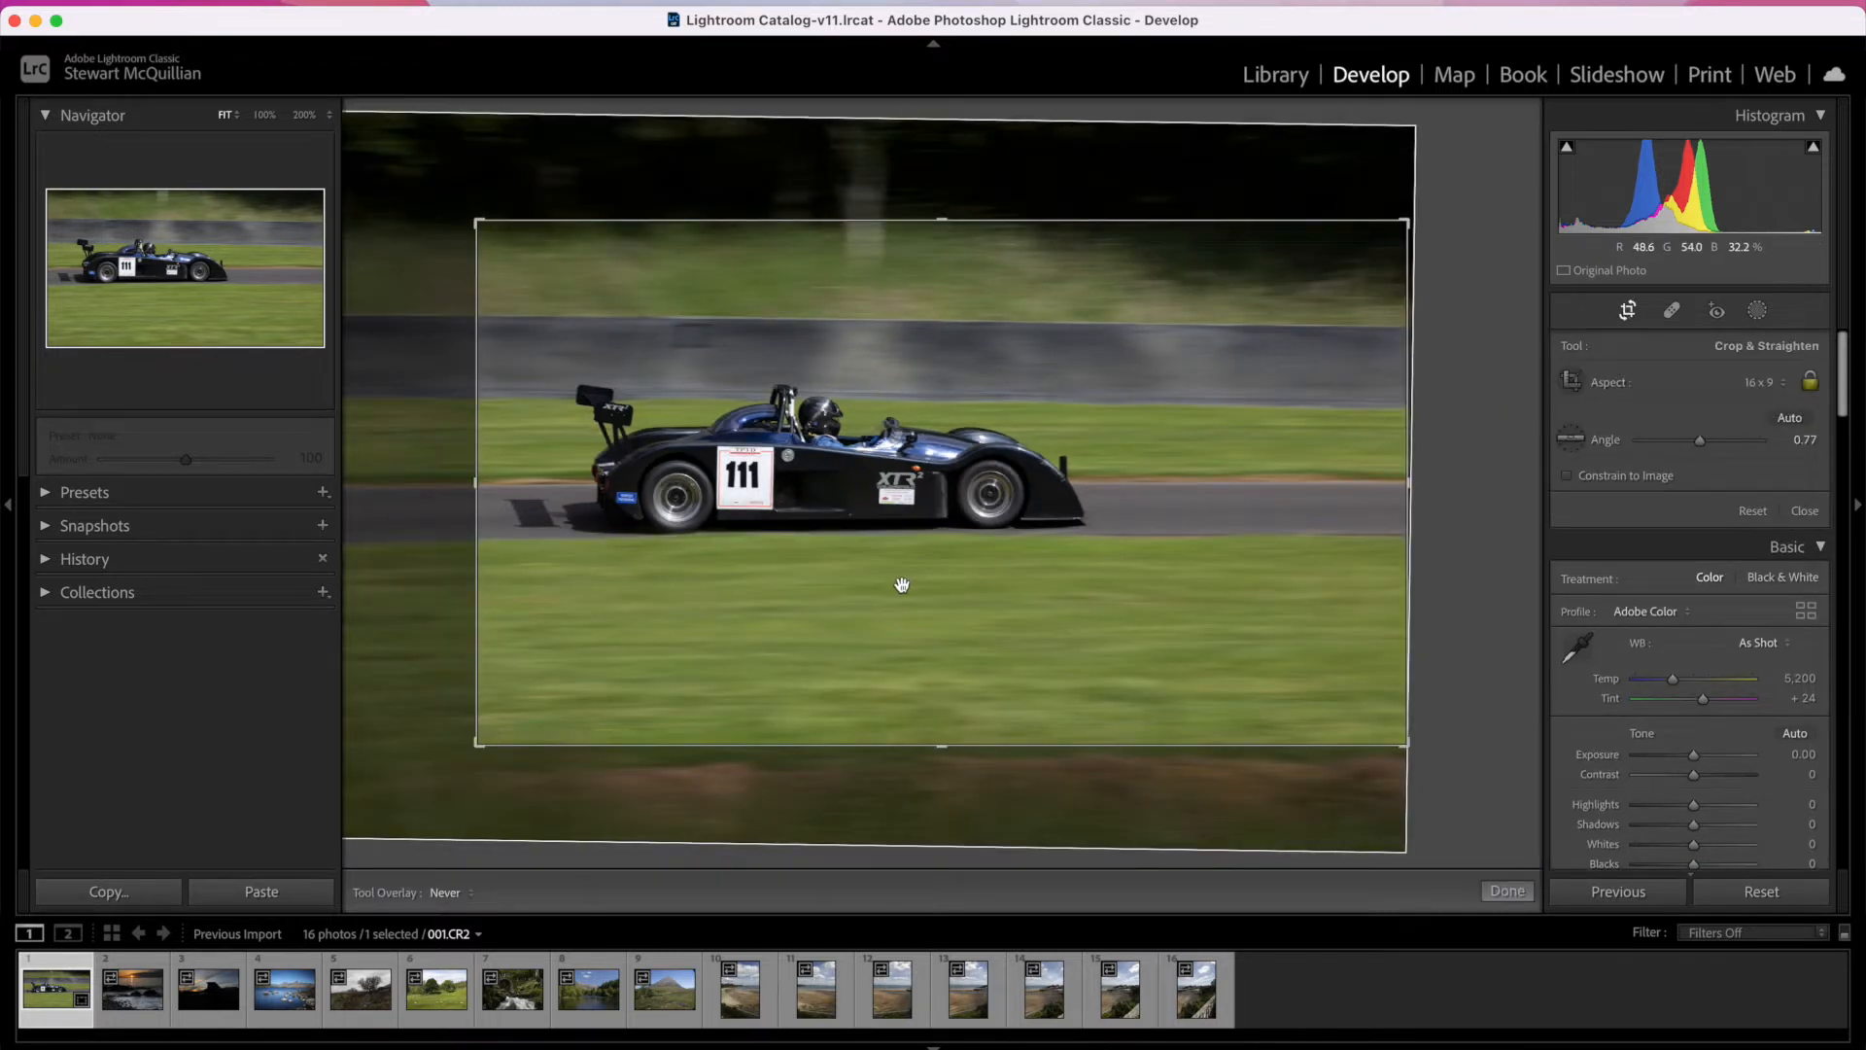
key(o)
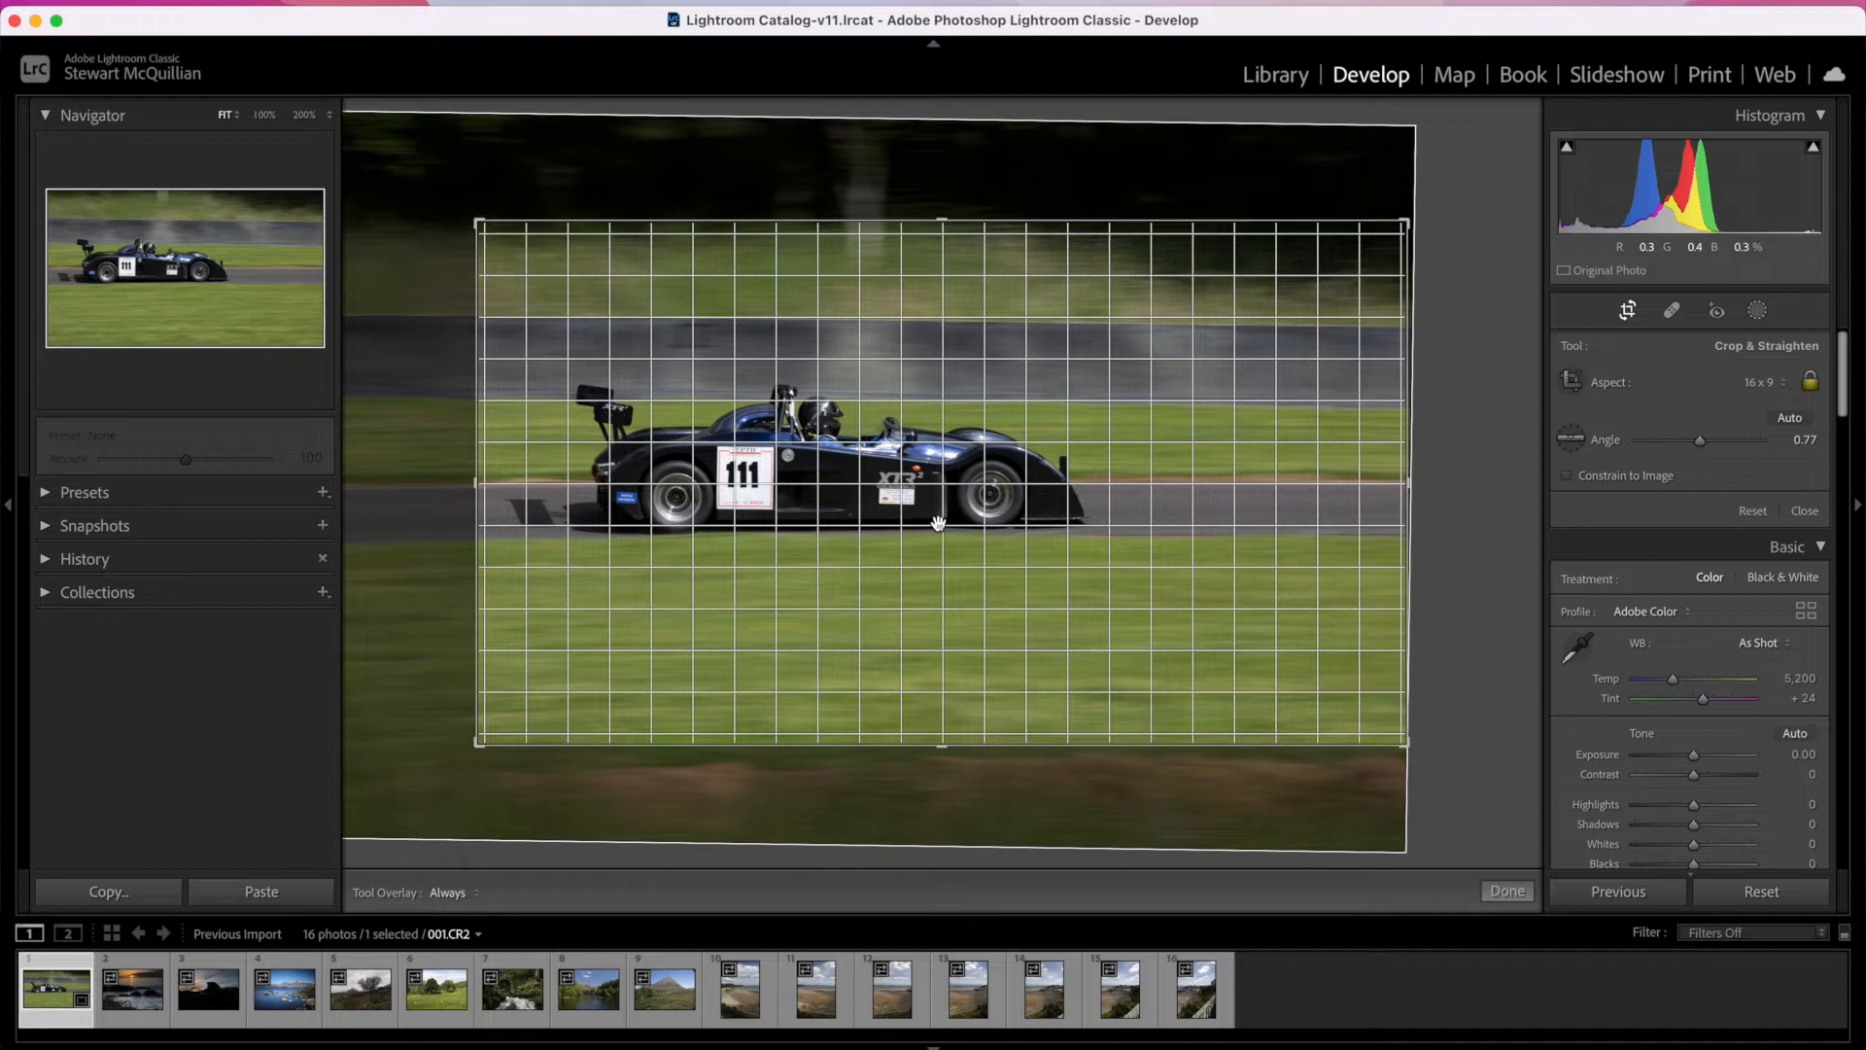
key(o)
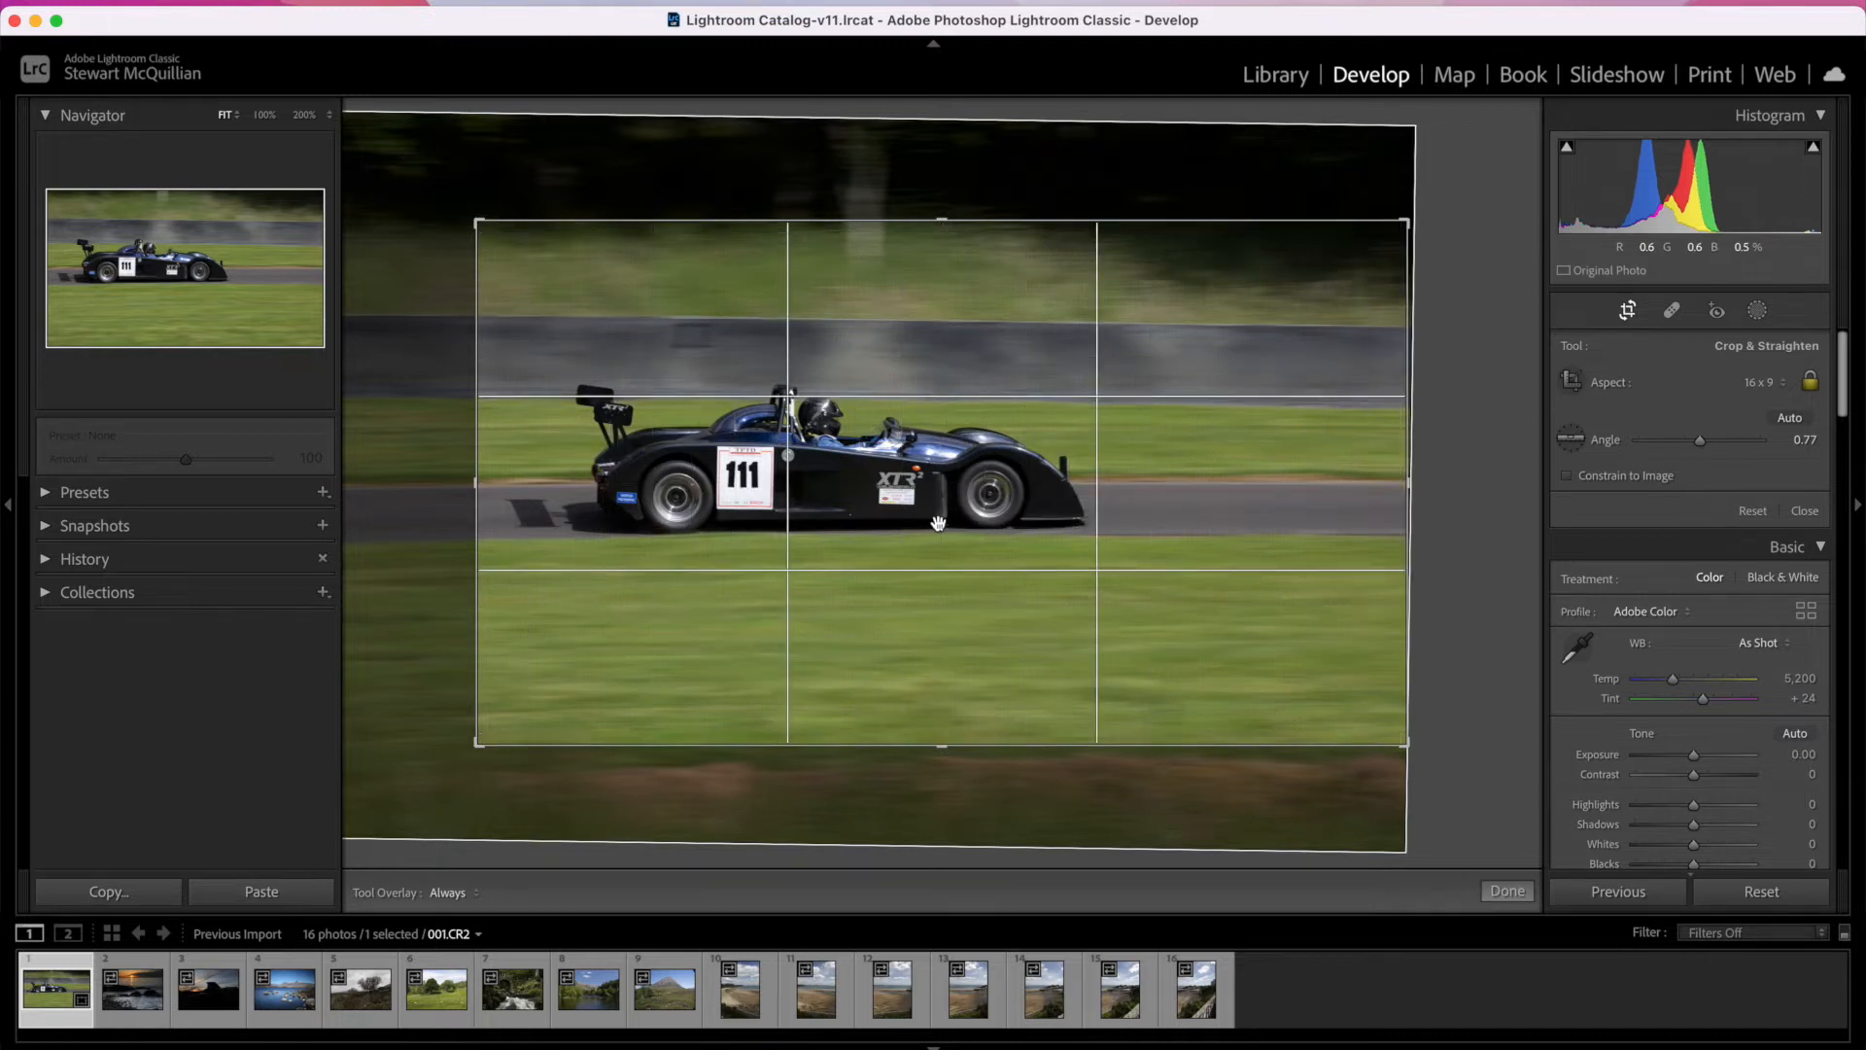
key(o)
key(o)
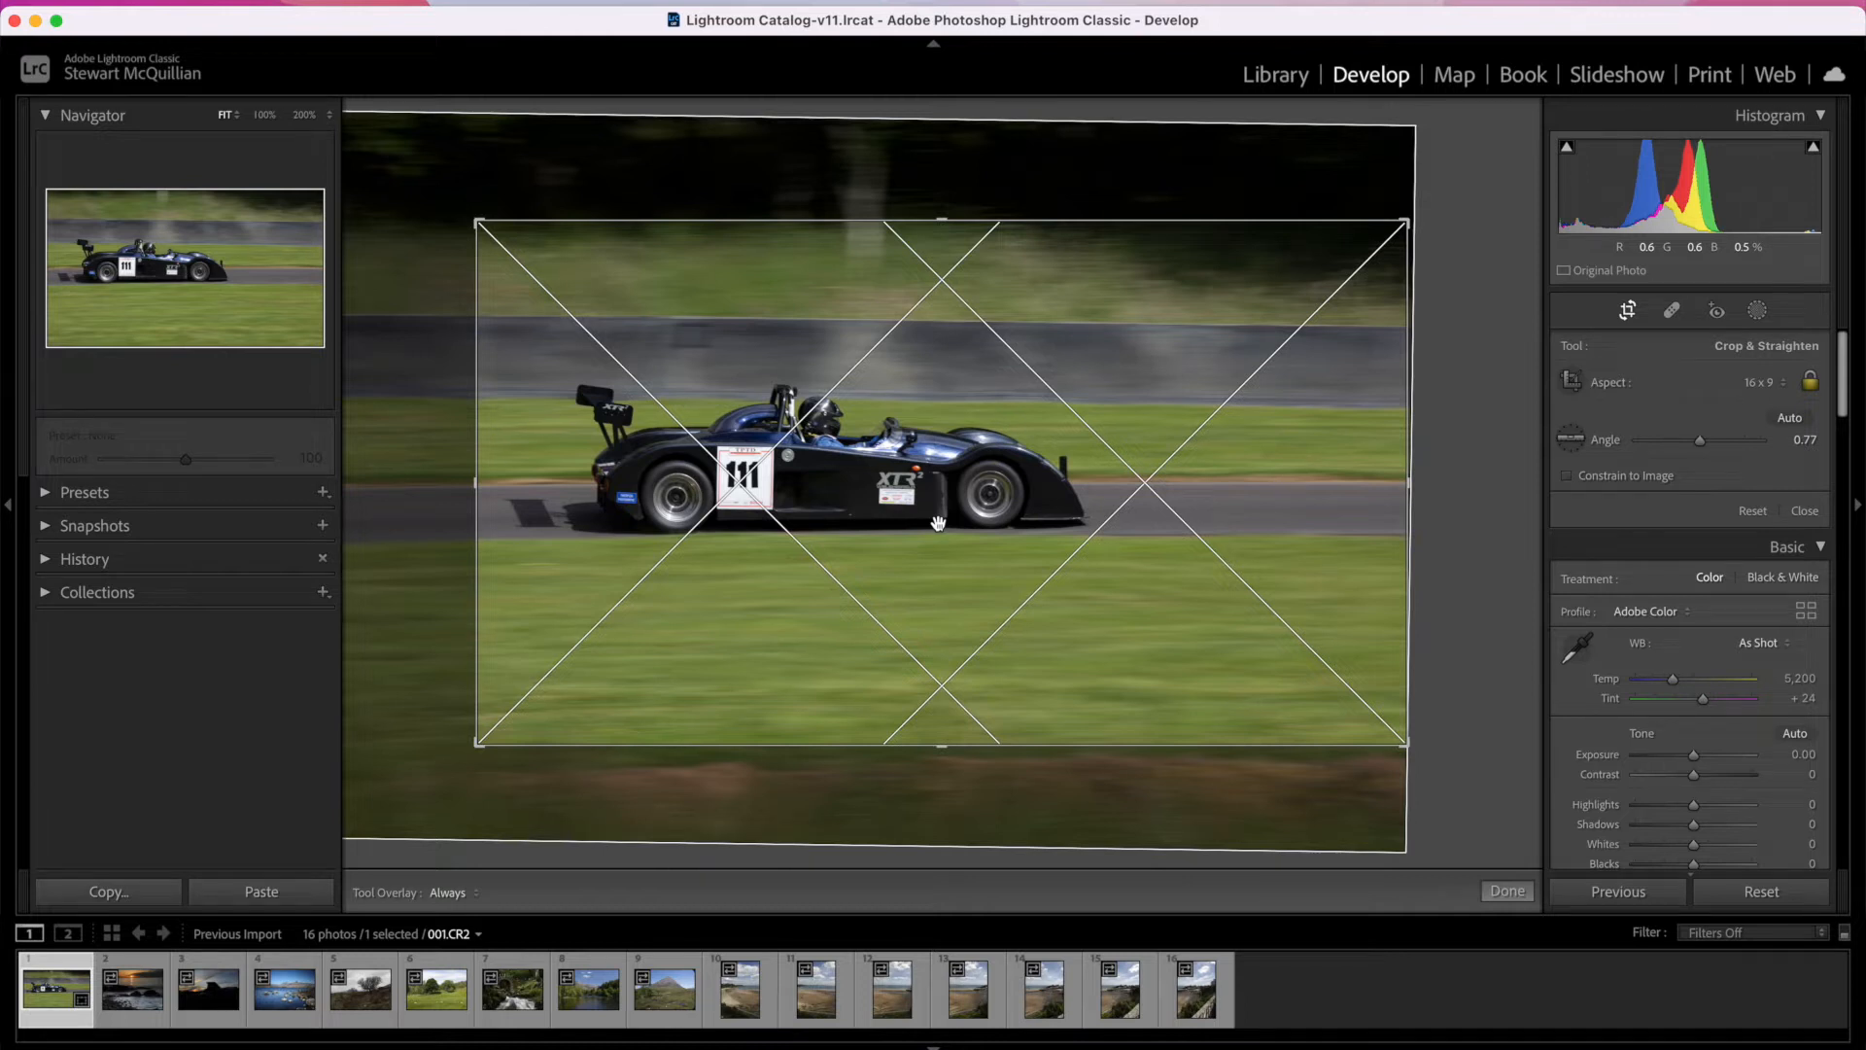
key(o)
key(o)
key(o)
key(o)
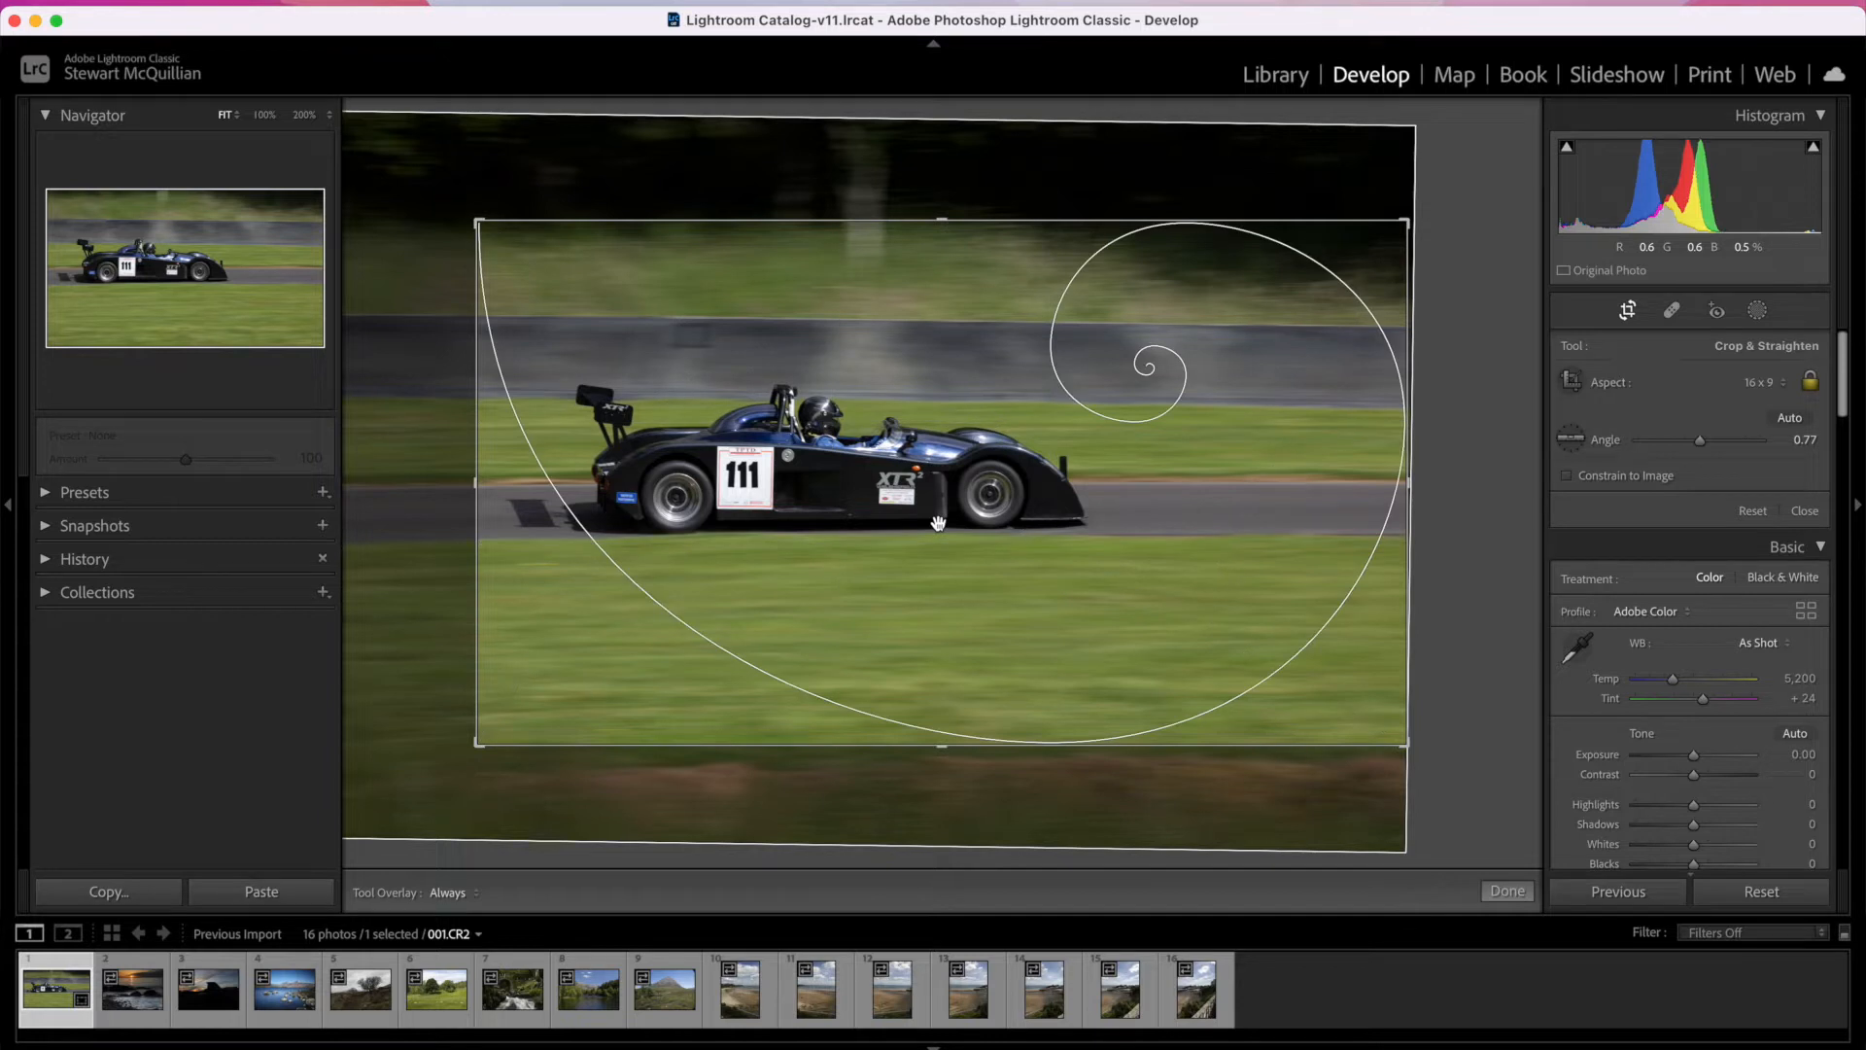
key(o)
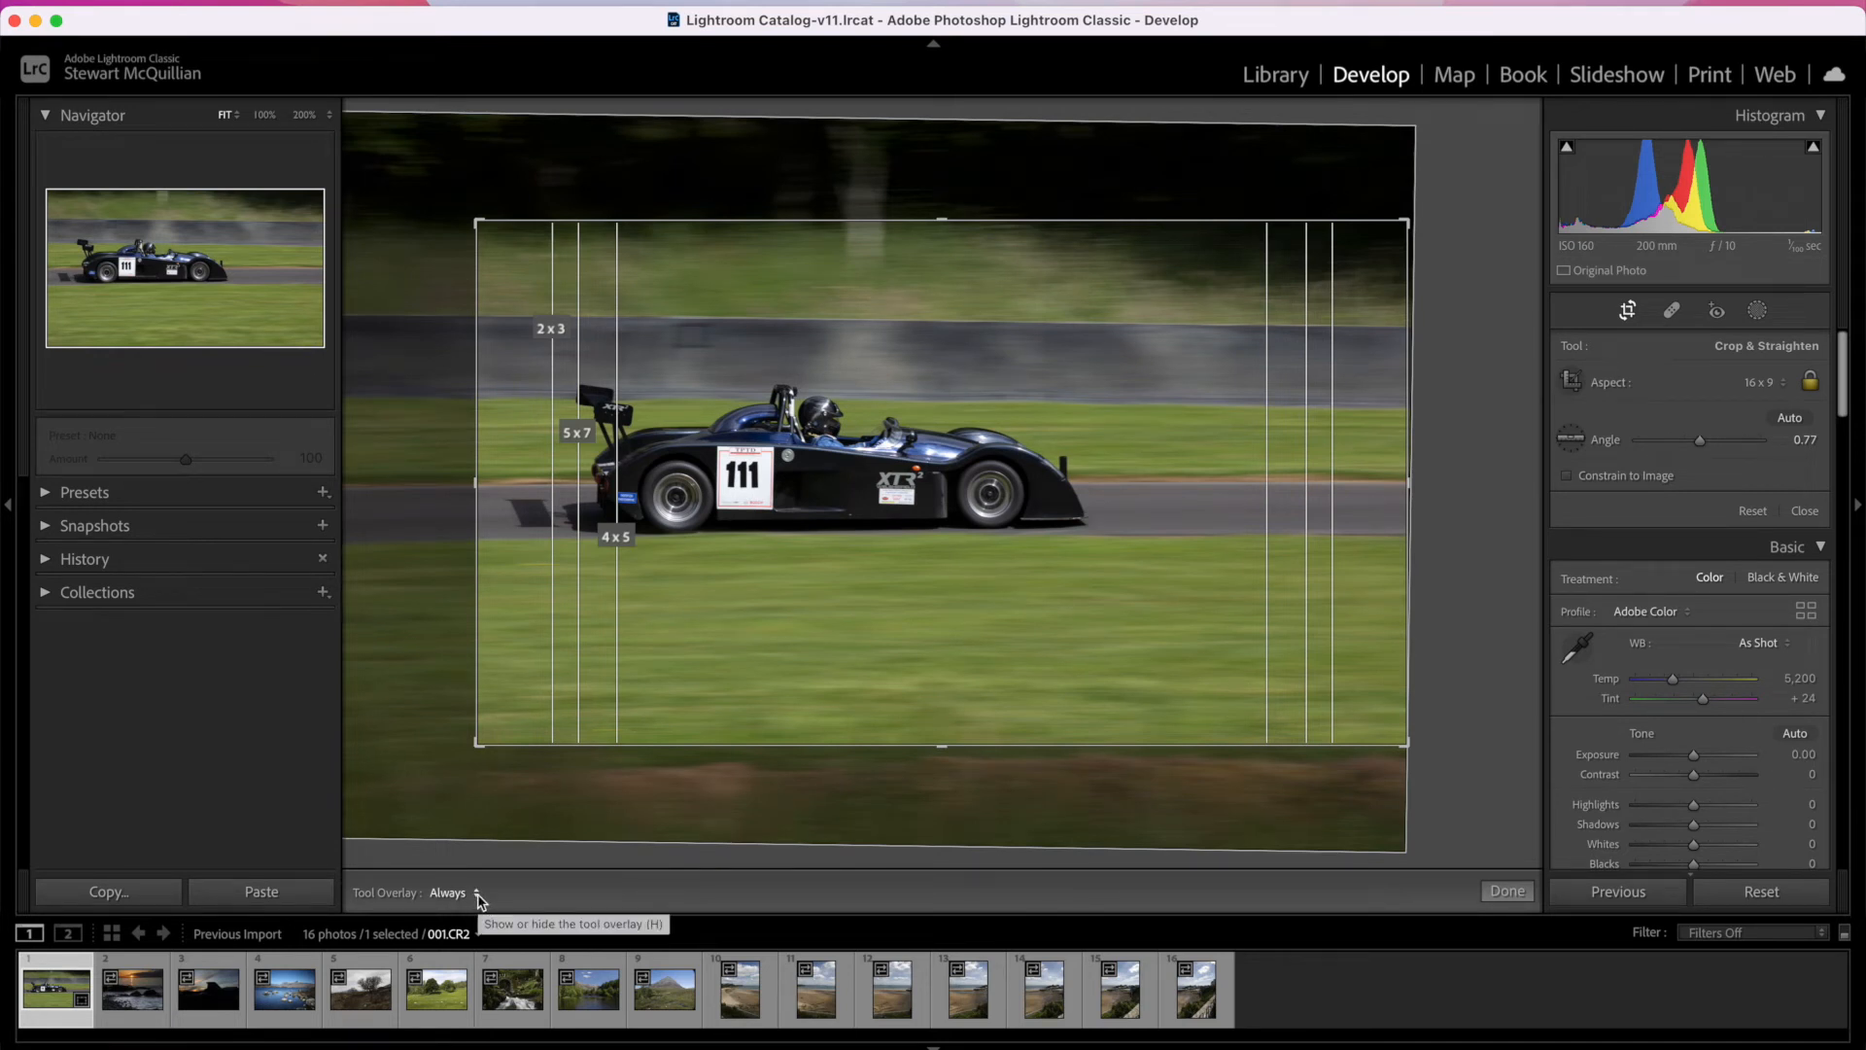
key(o)
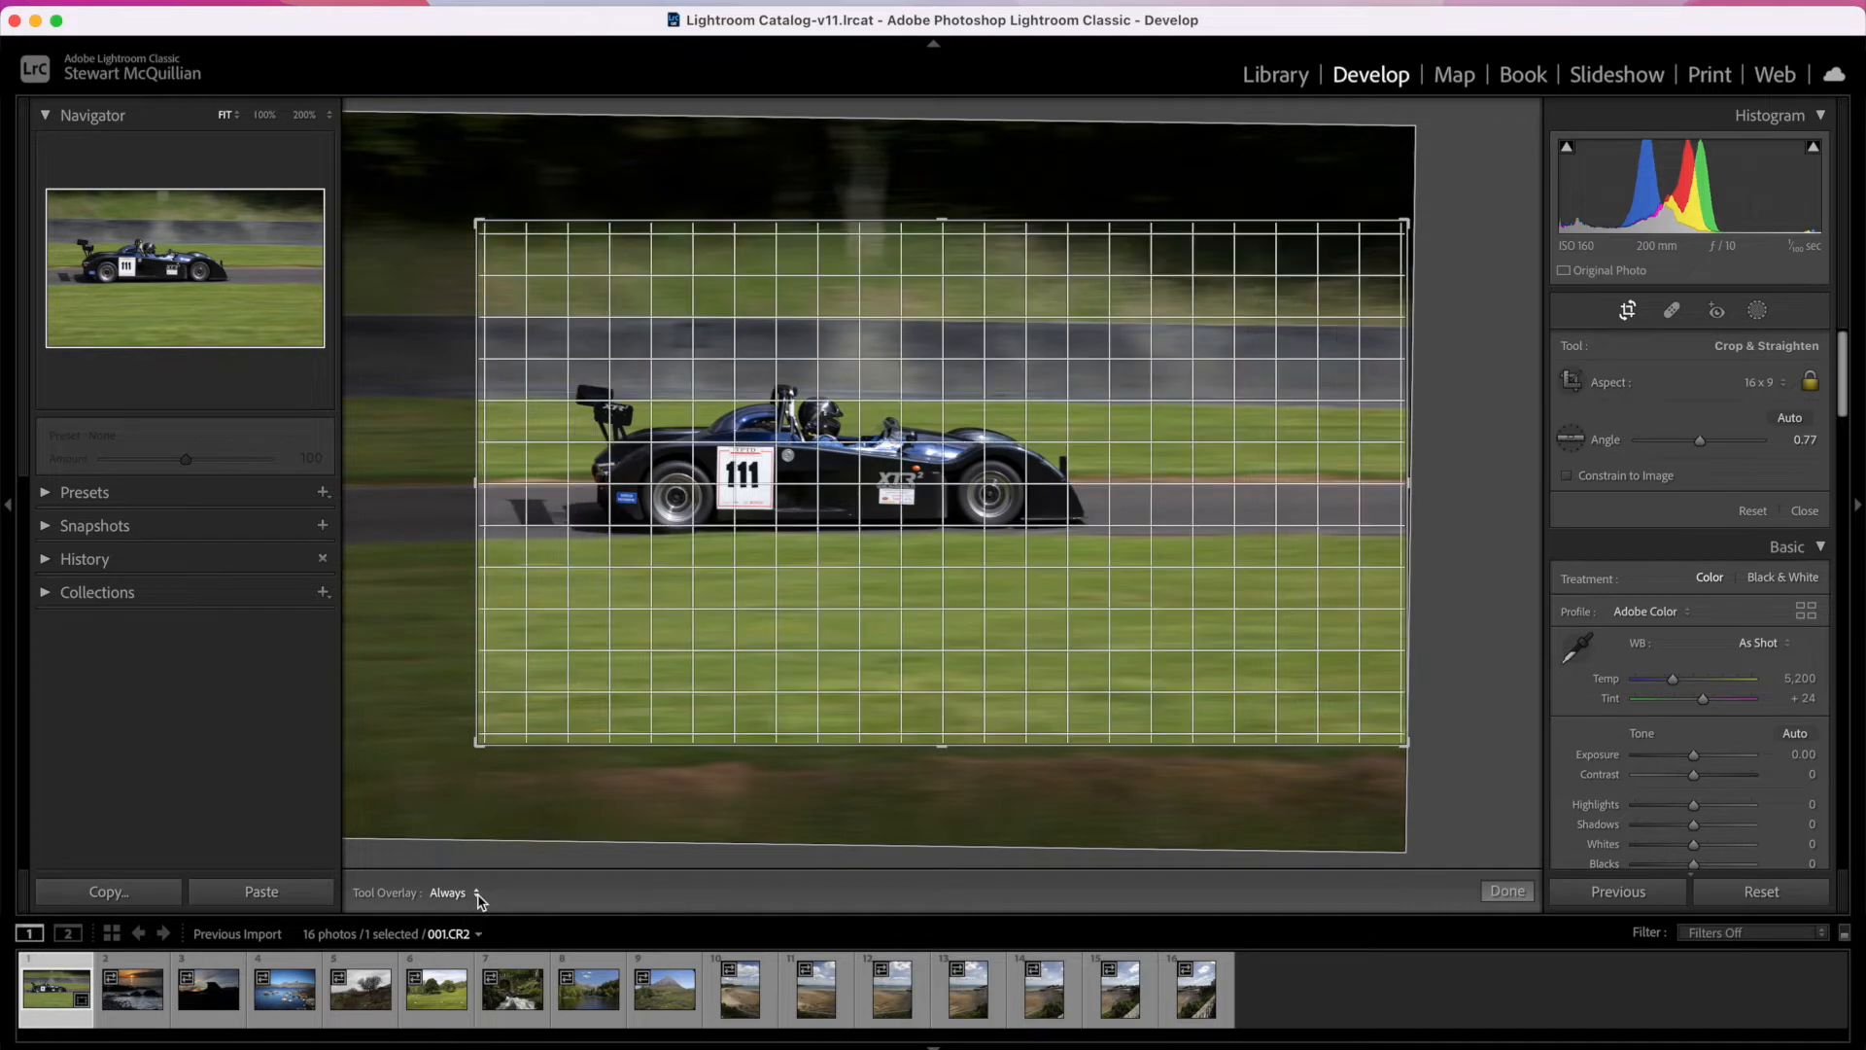
key(o)
key(o)
key(o)
key(o)
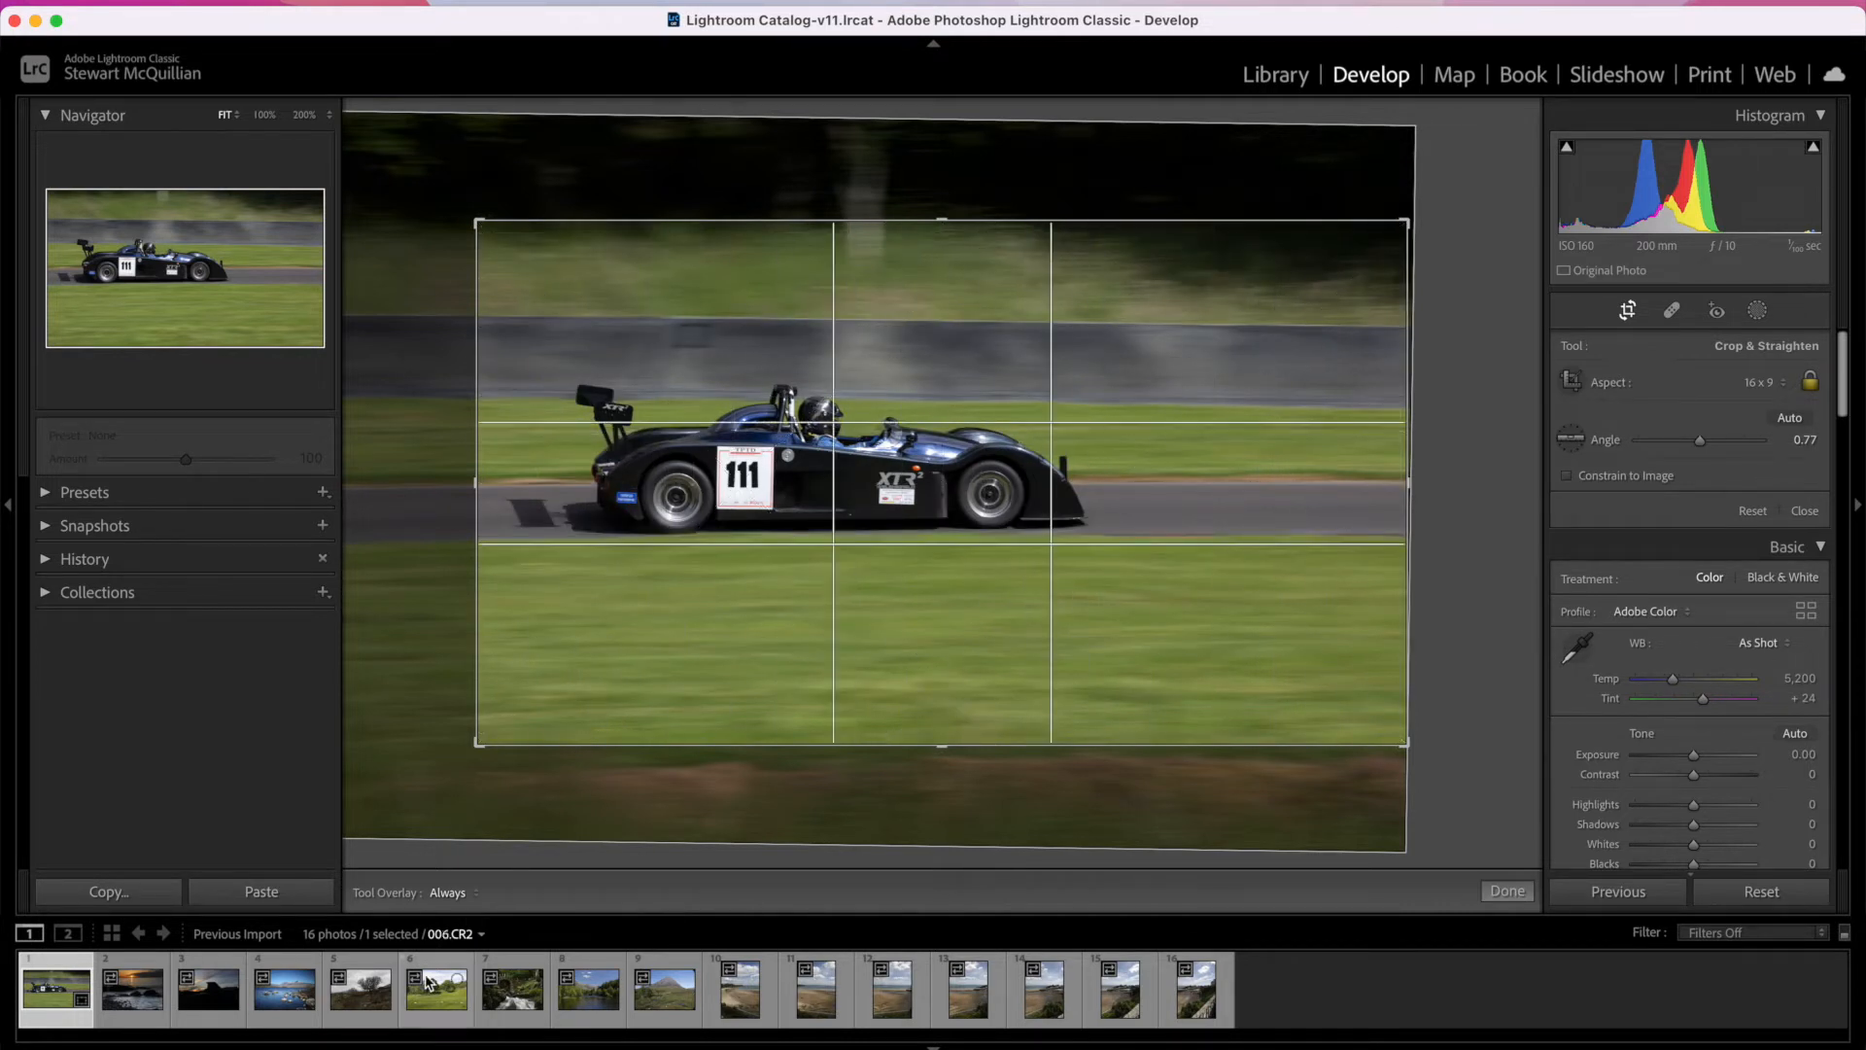
click(479, 895)
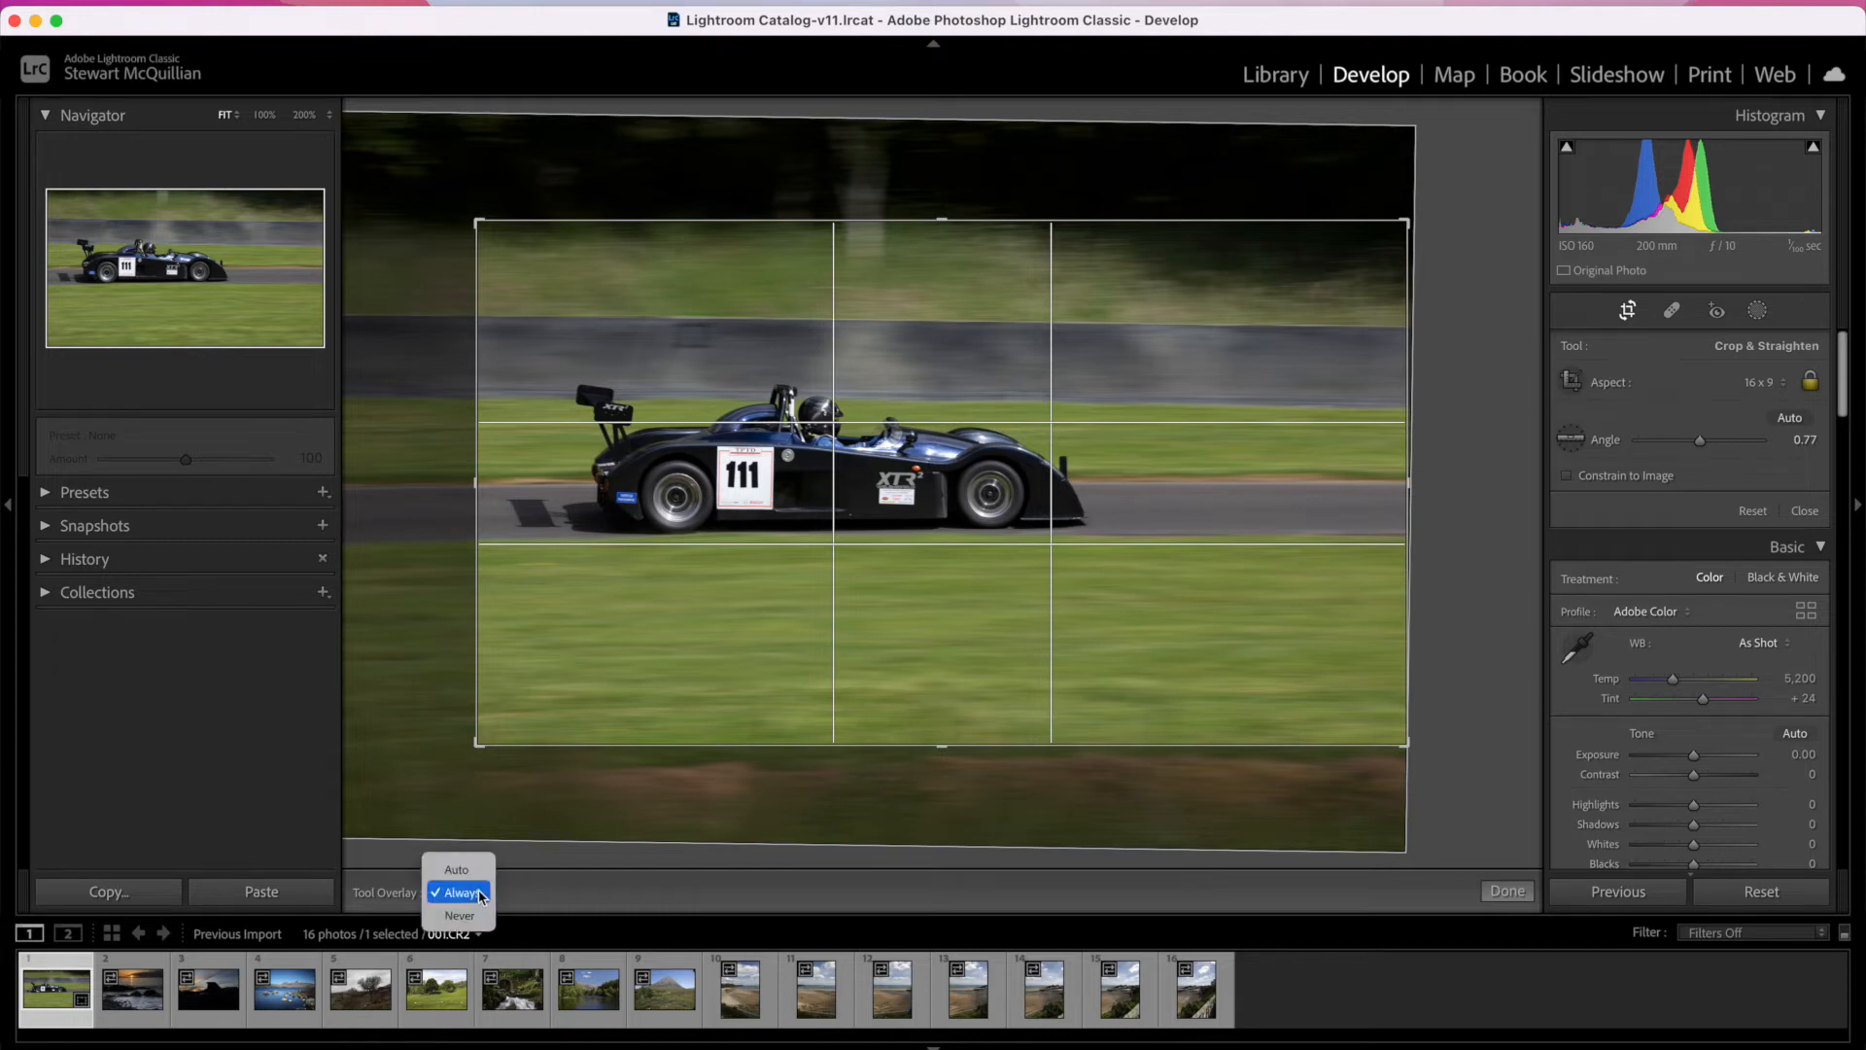
click(460, 916)
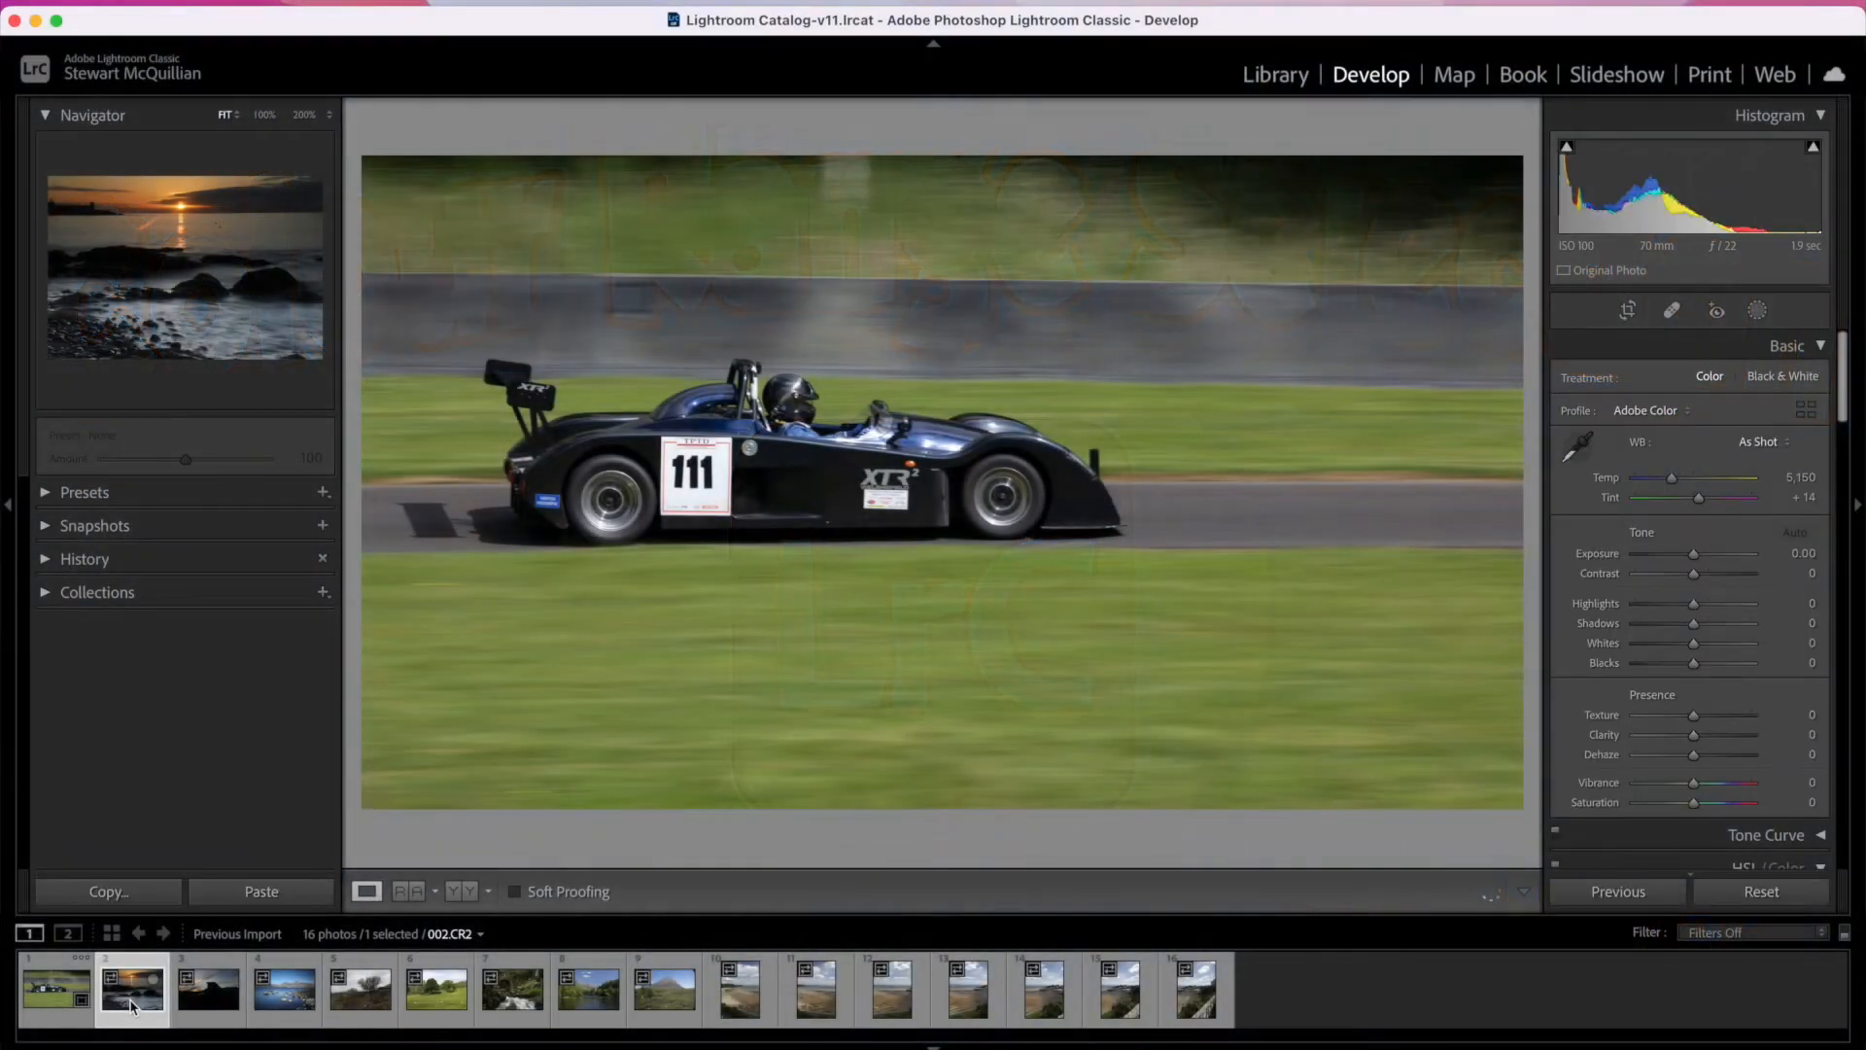
Step: Add a Color Range mask to the sunset seascape 002.CR2 by sampling the dark rock, and hide the mask overlay
click(133, 1004)
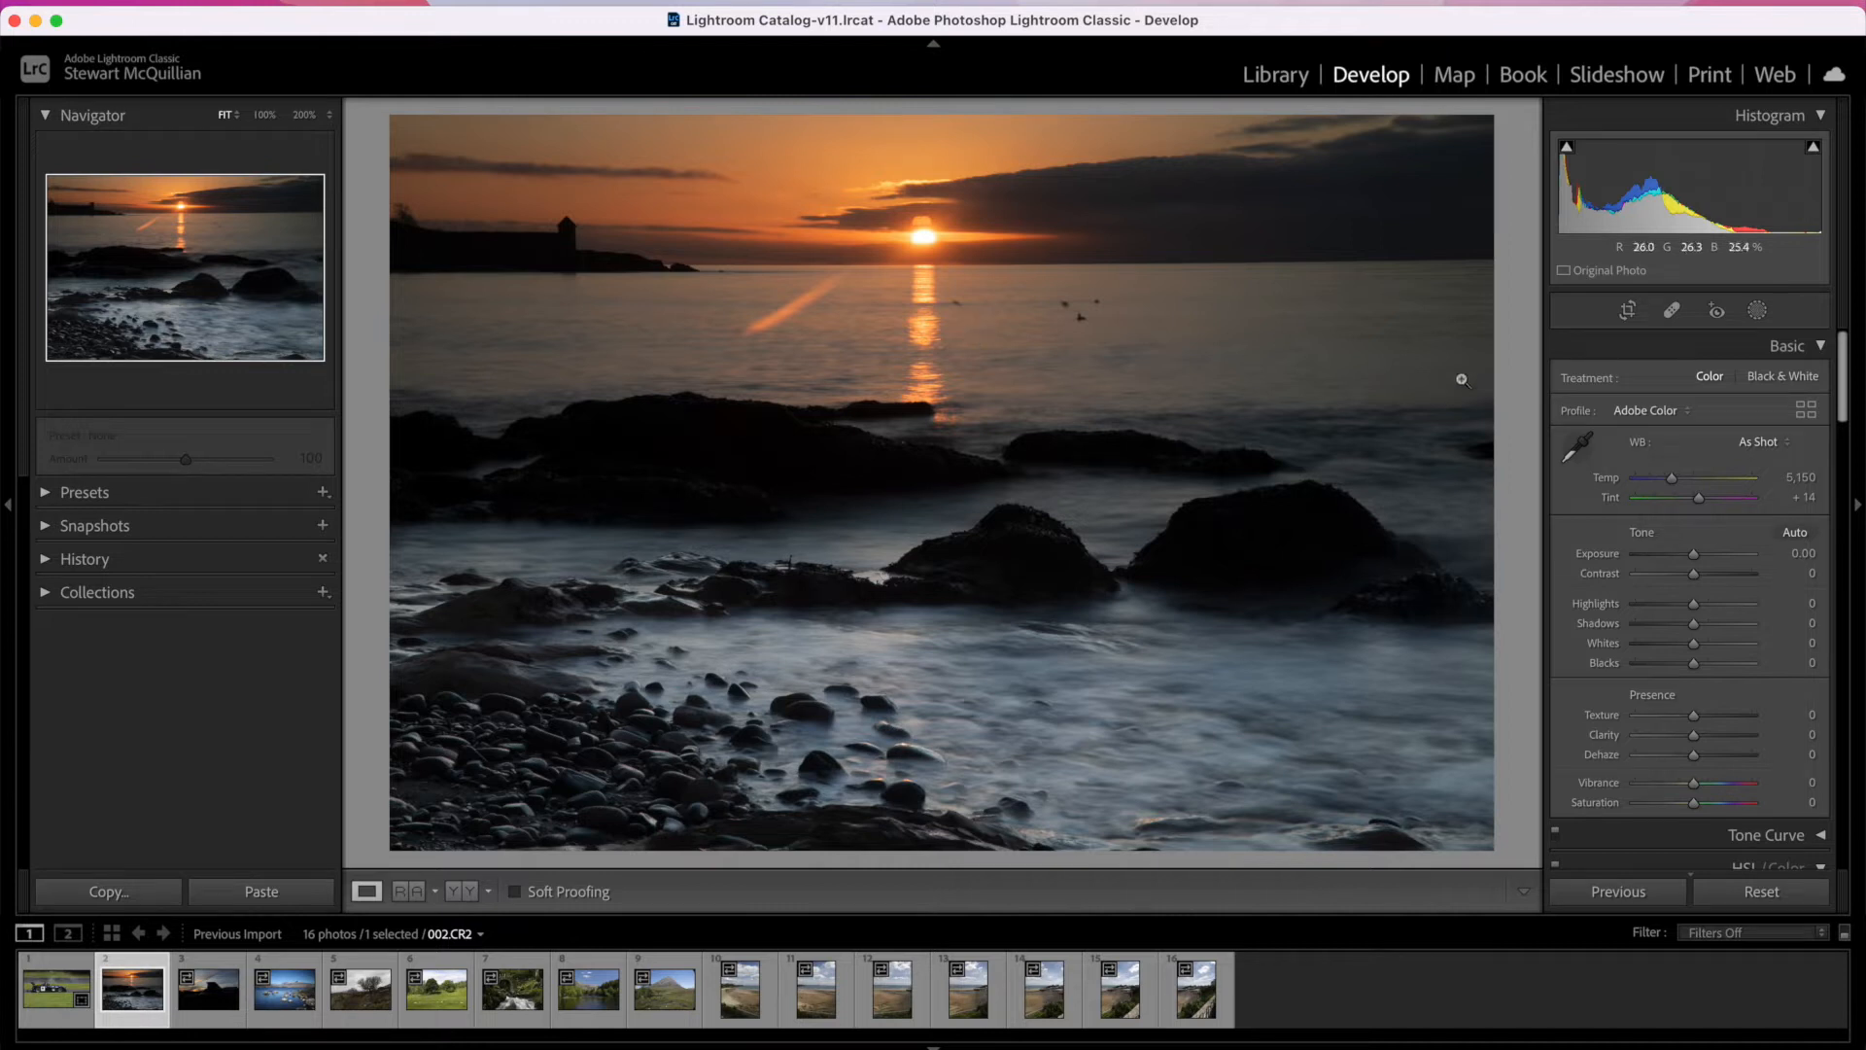
click(1757, 310)
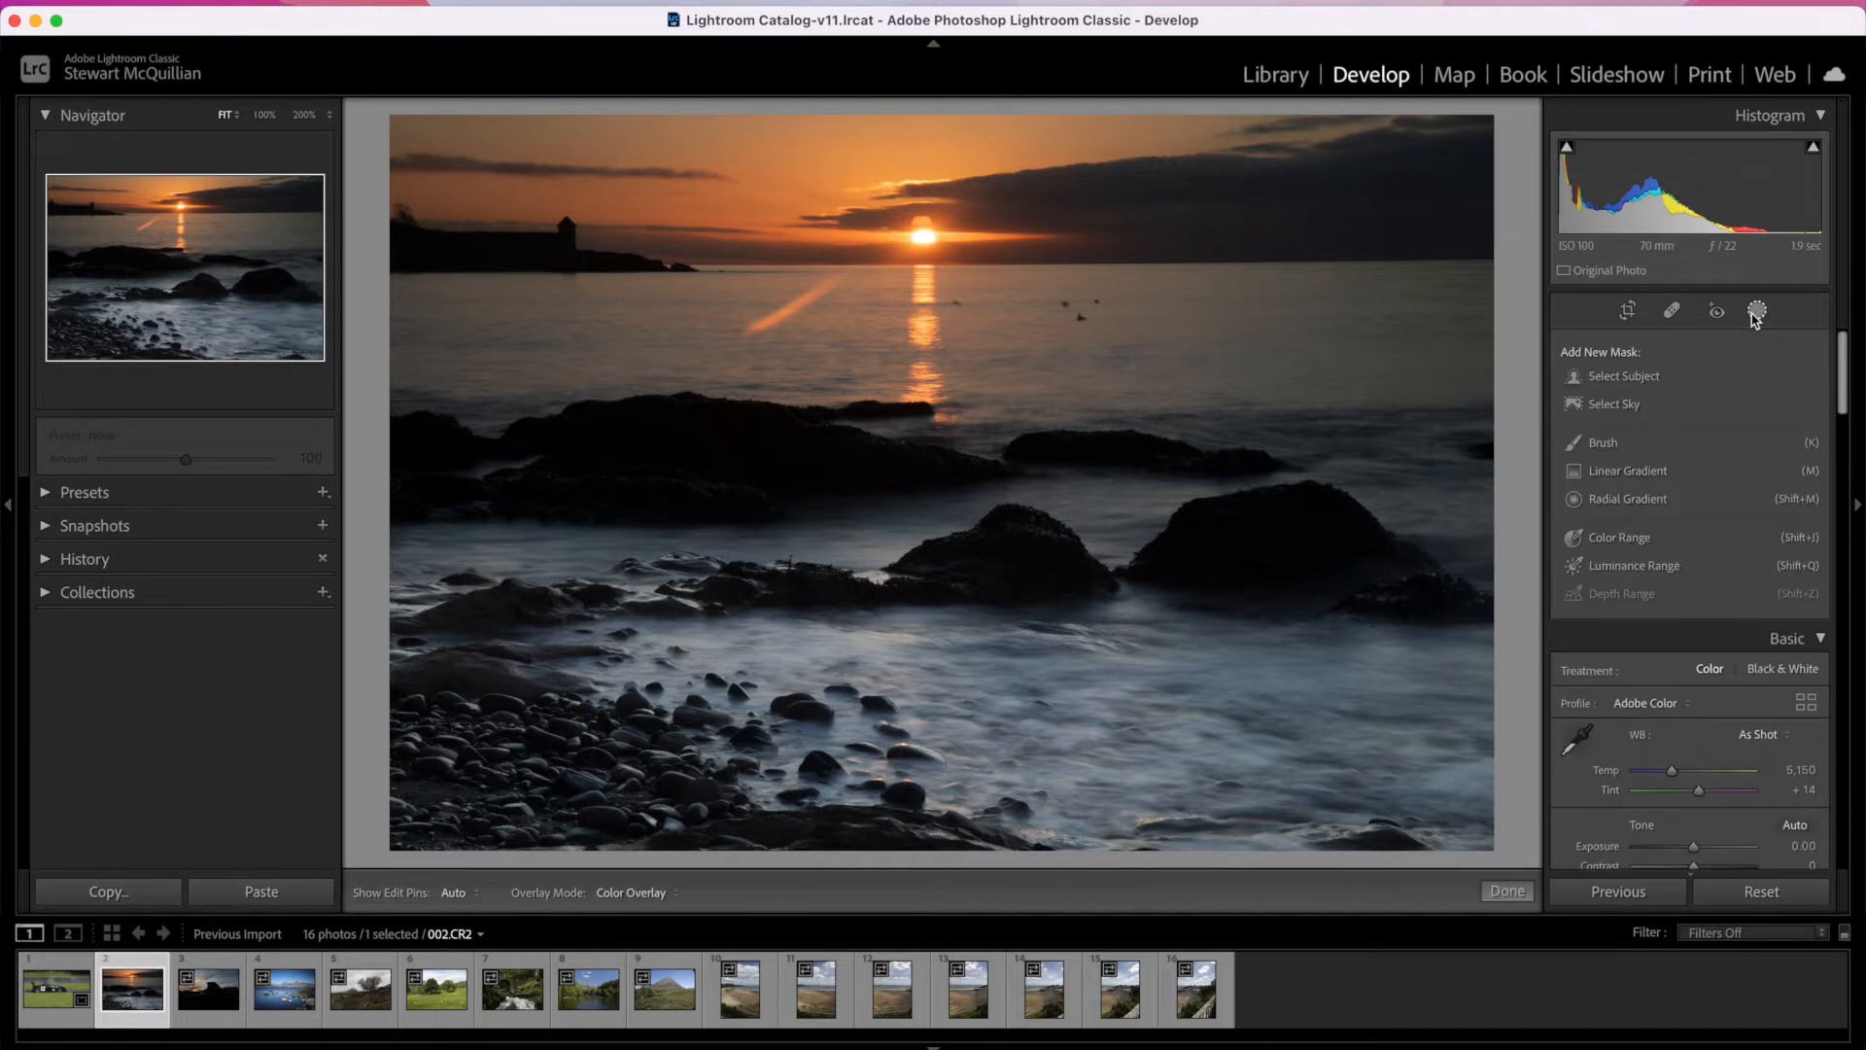
click(1616, 541)
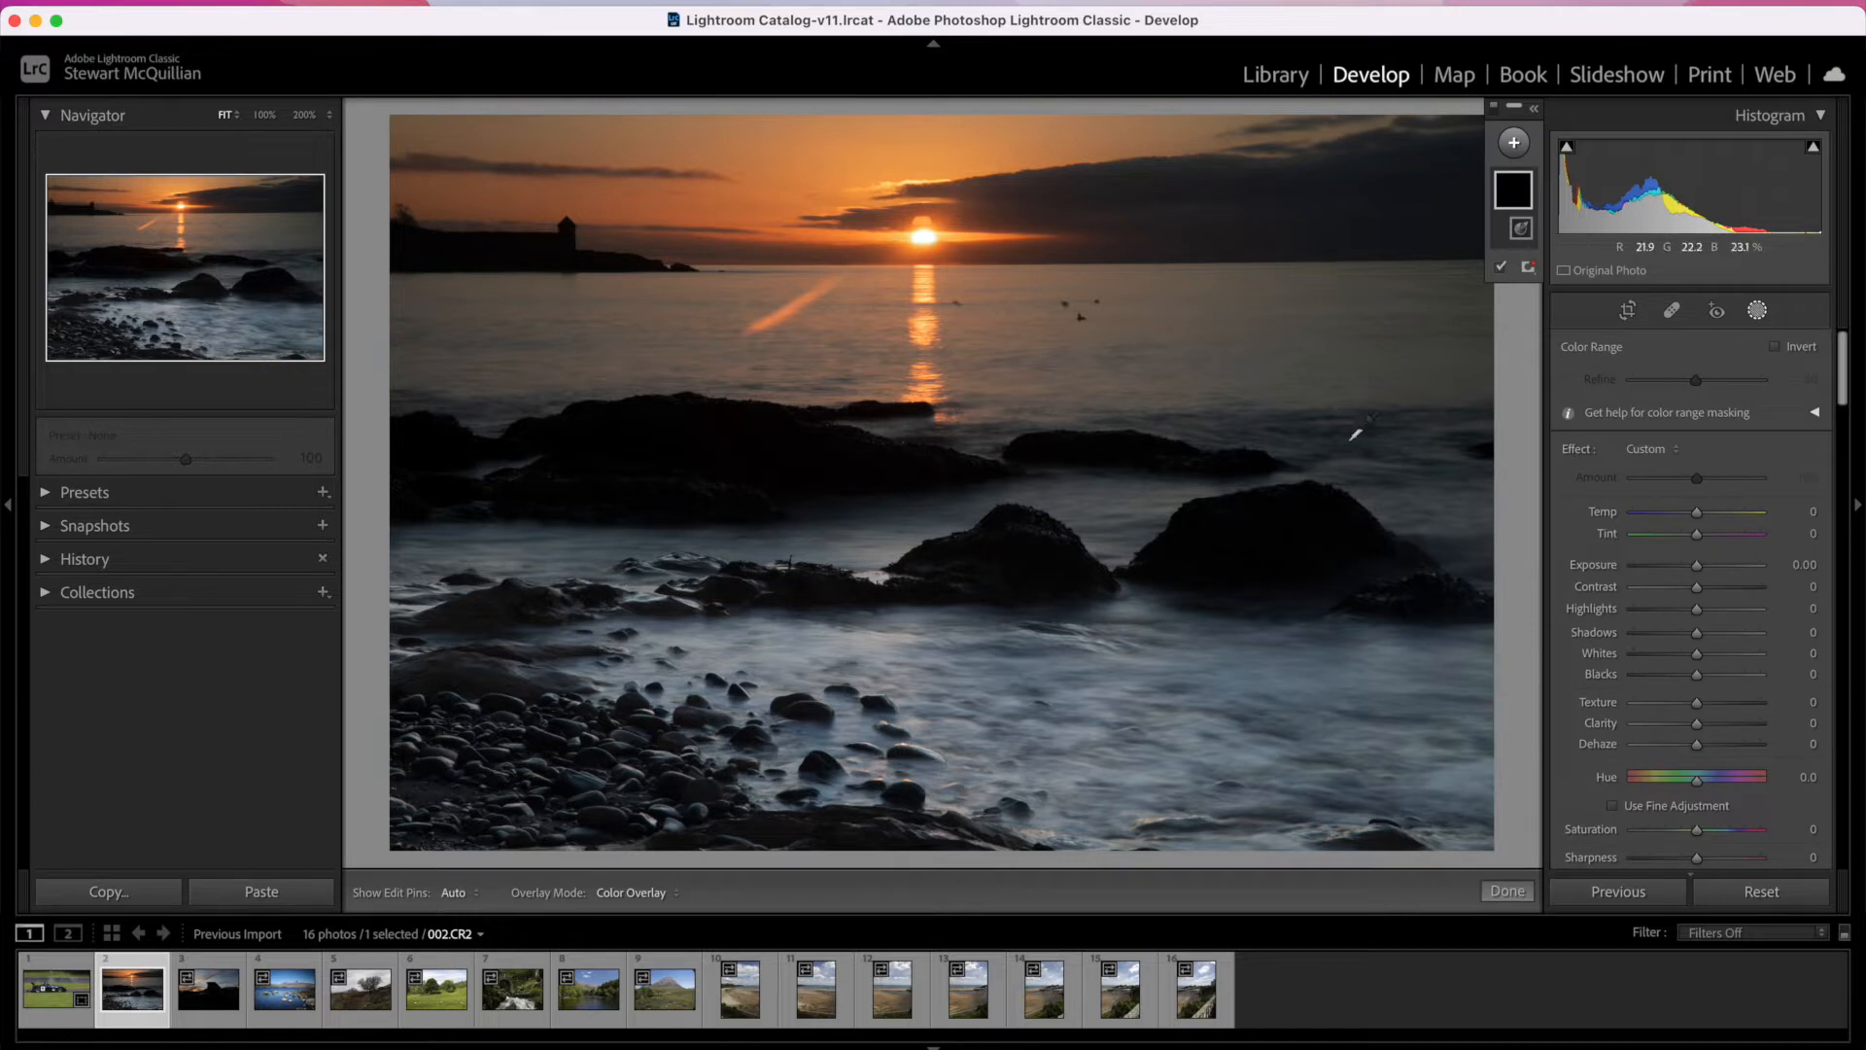
click(1269, 531)
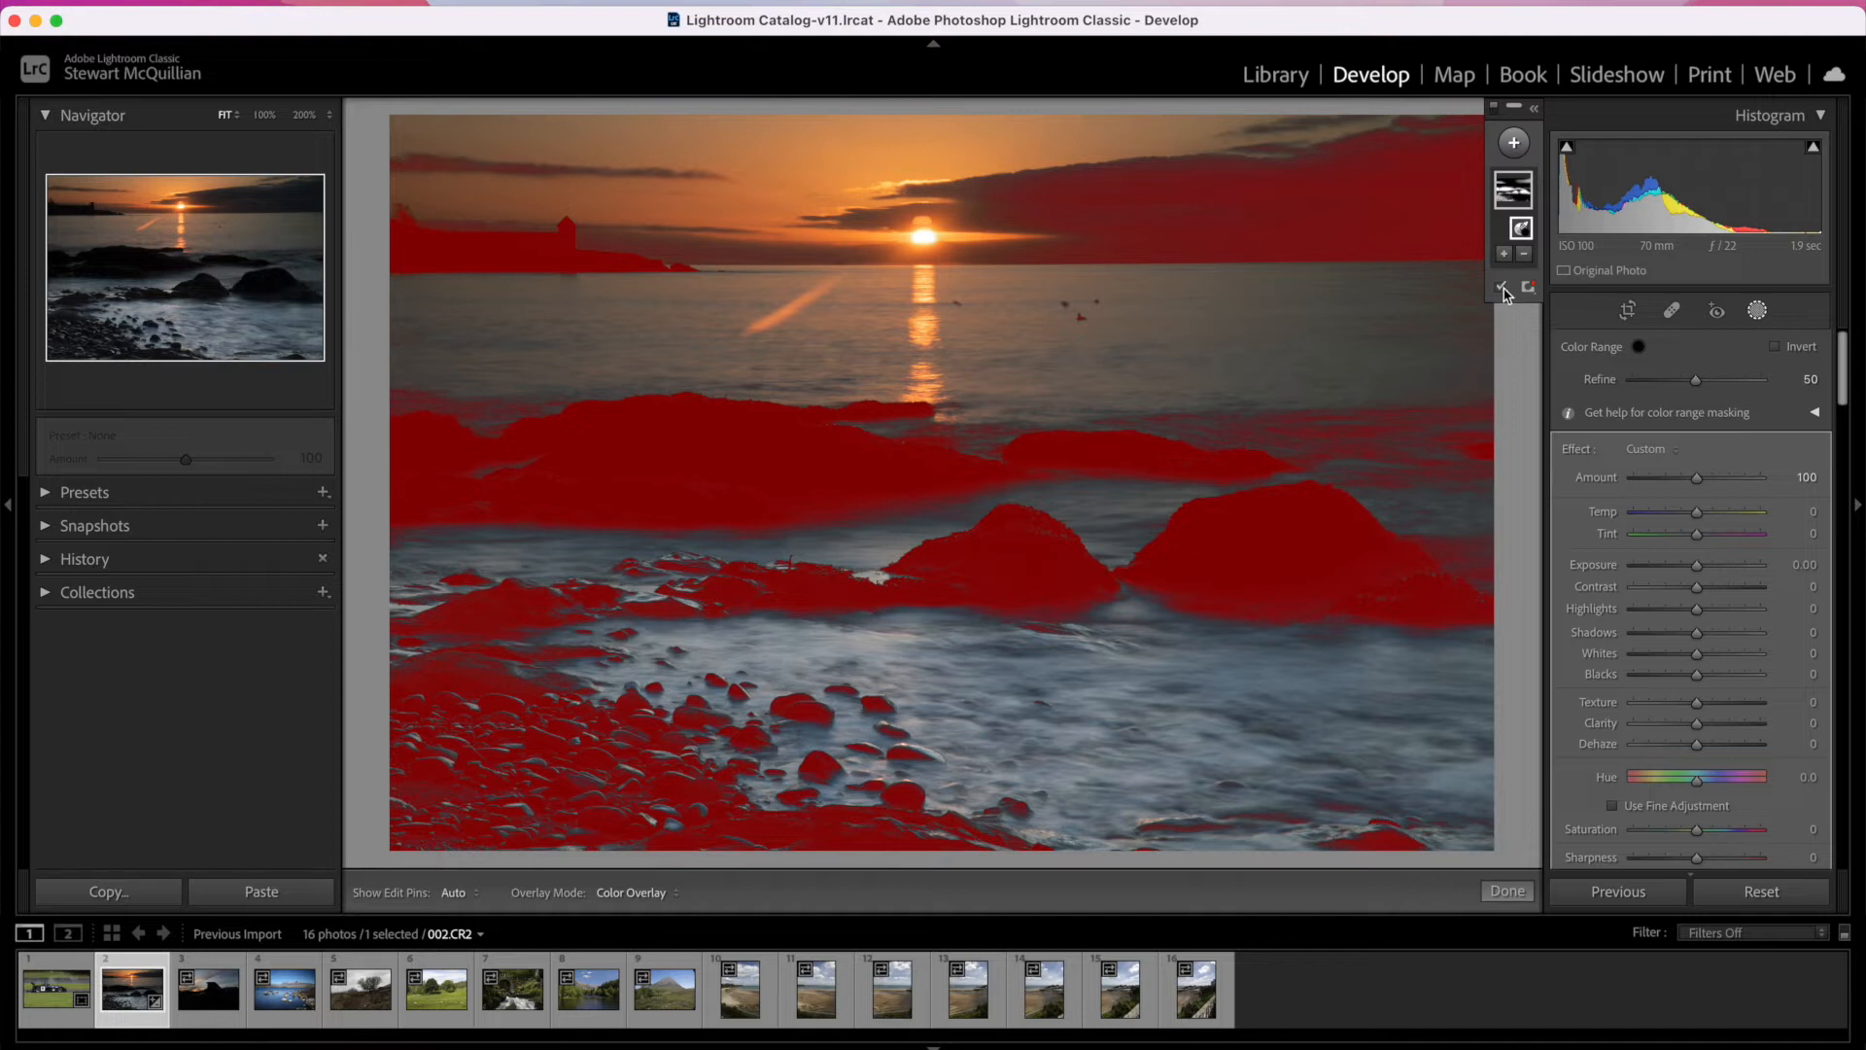
click(1501, 289)
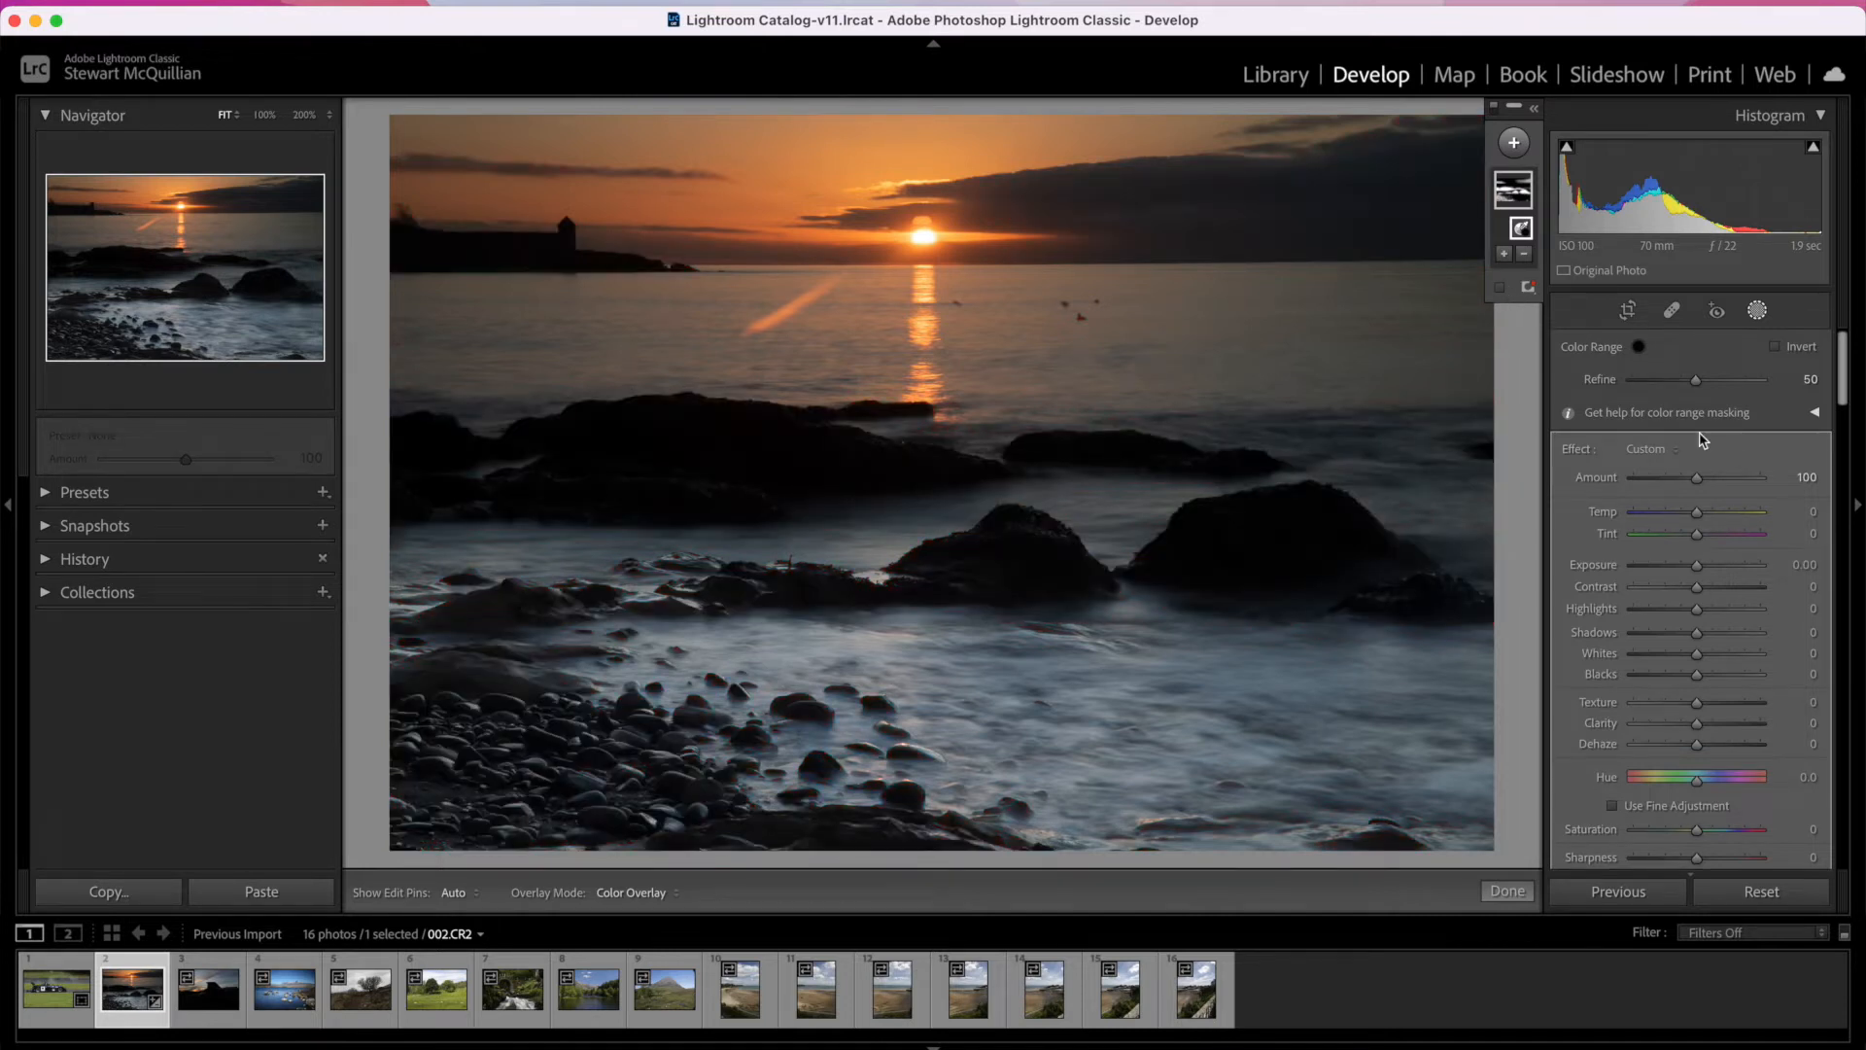
Step: Brighten the masked rocks with Exposure 0.97, Shadows 34 and Texture 21, and finish the masking
click(1698, 573)
drag(1698, 573, 1716, 634)
click(1711, 702)
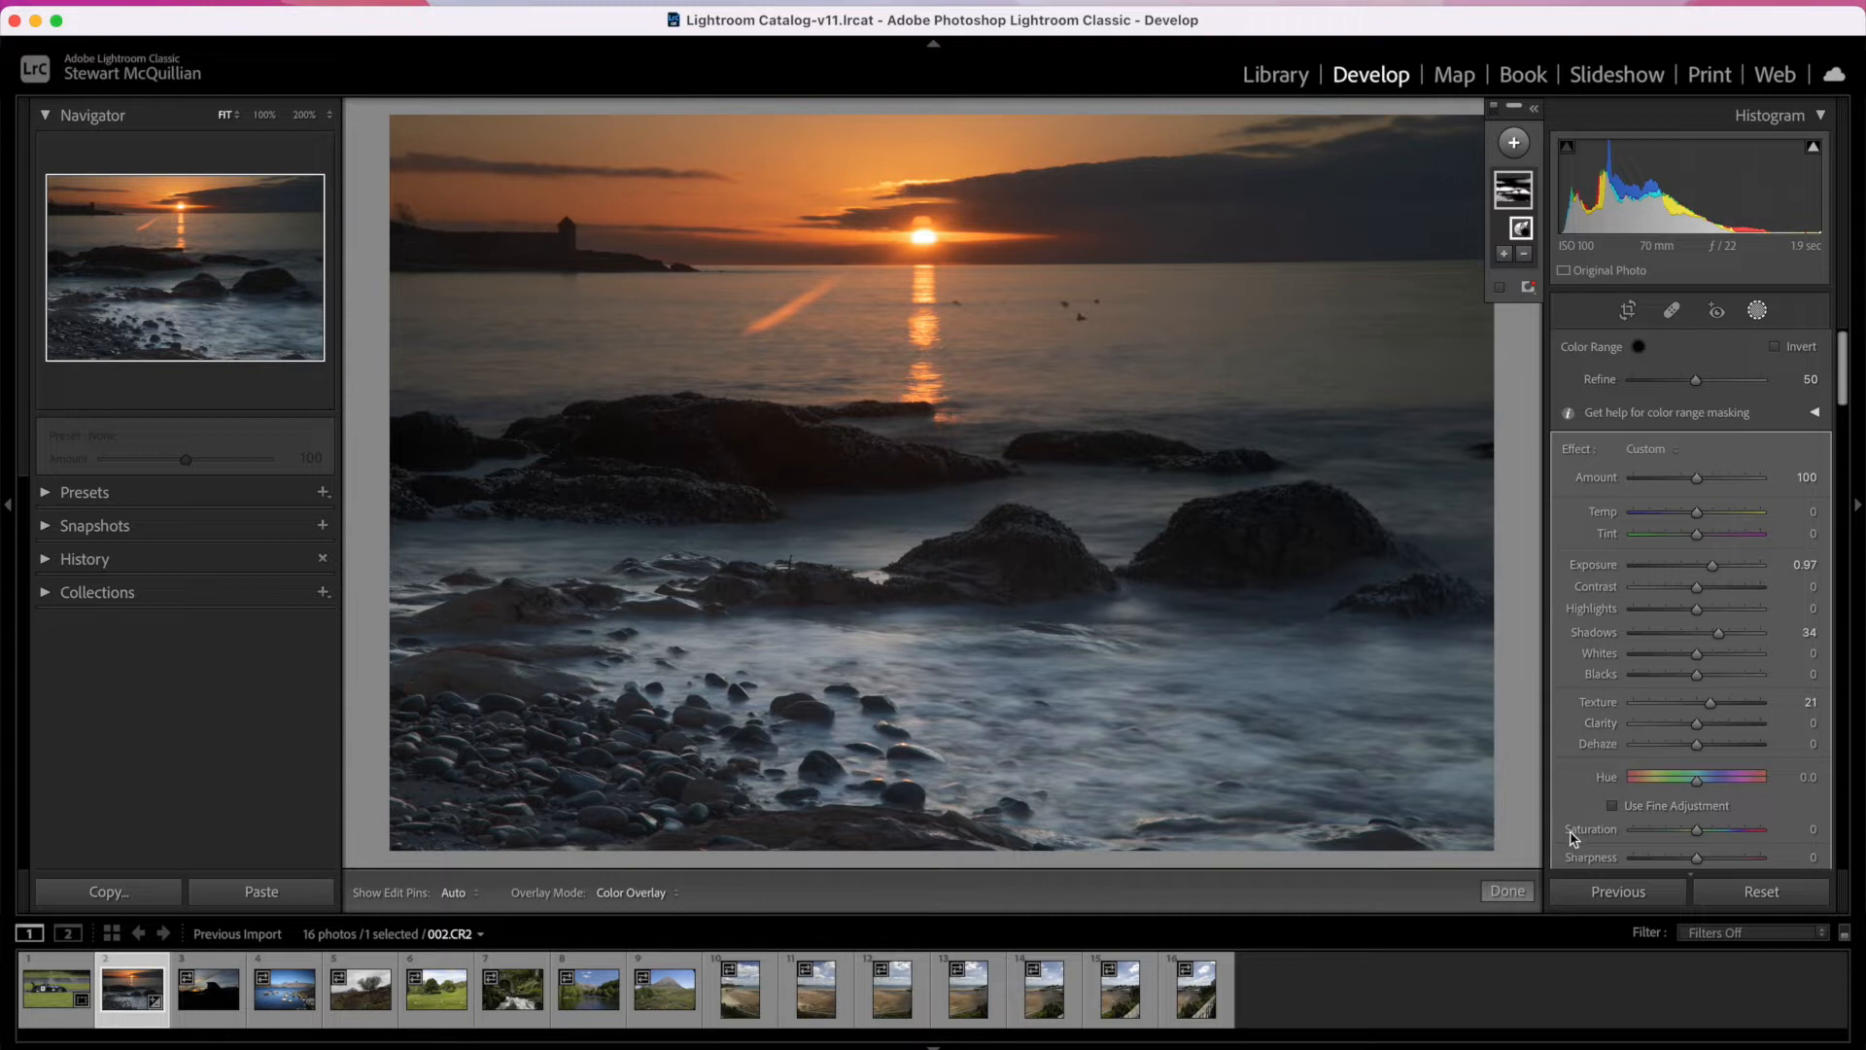
click(1508, 891)
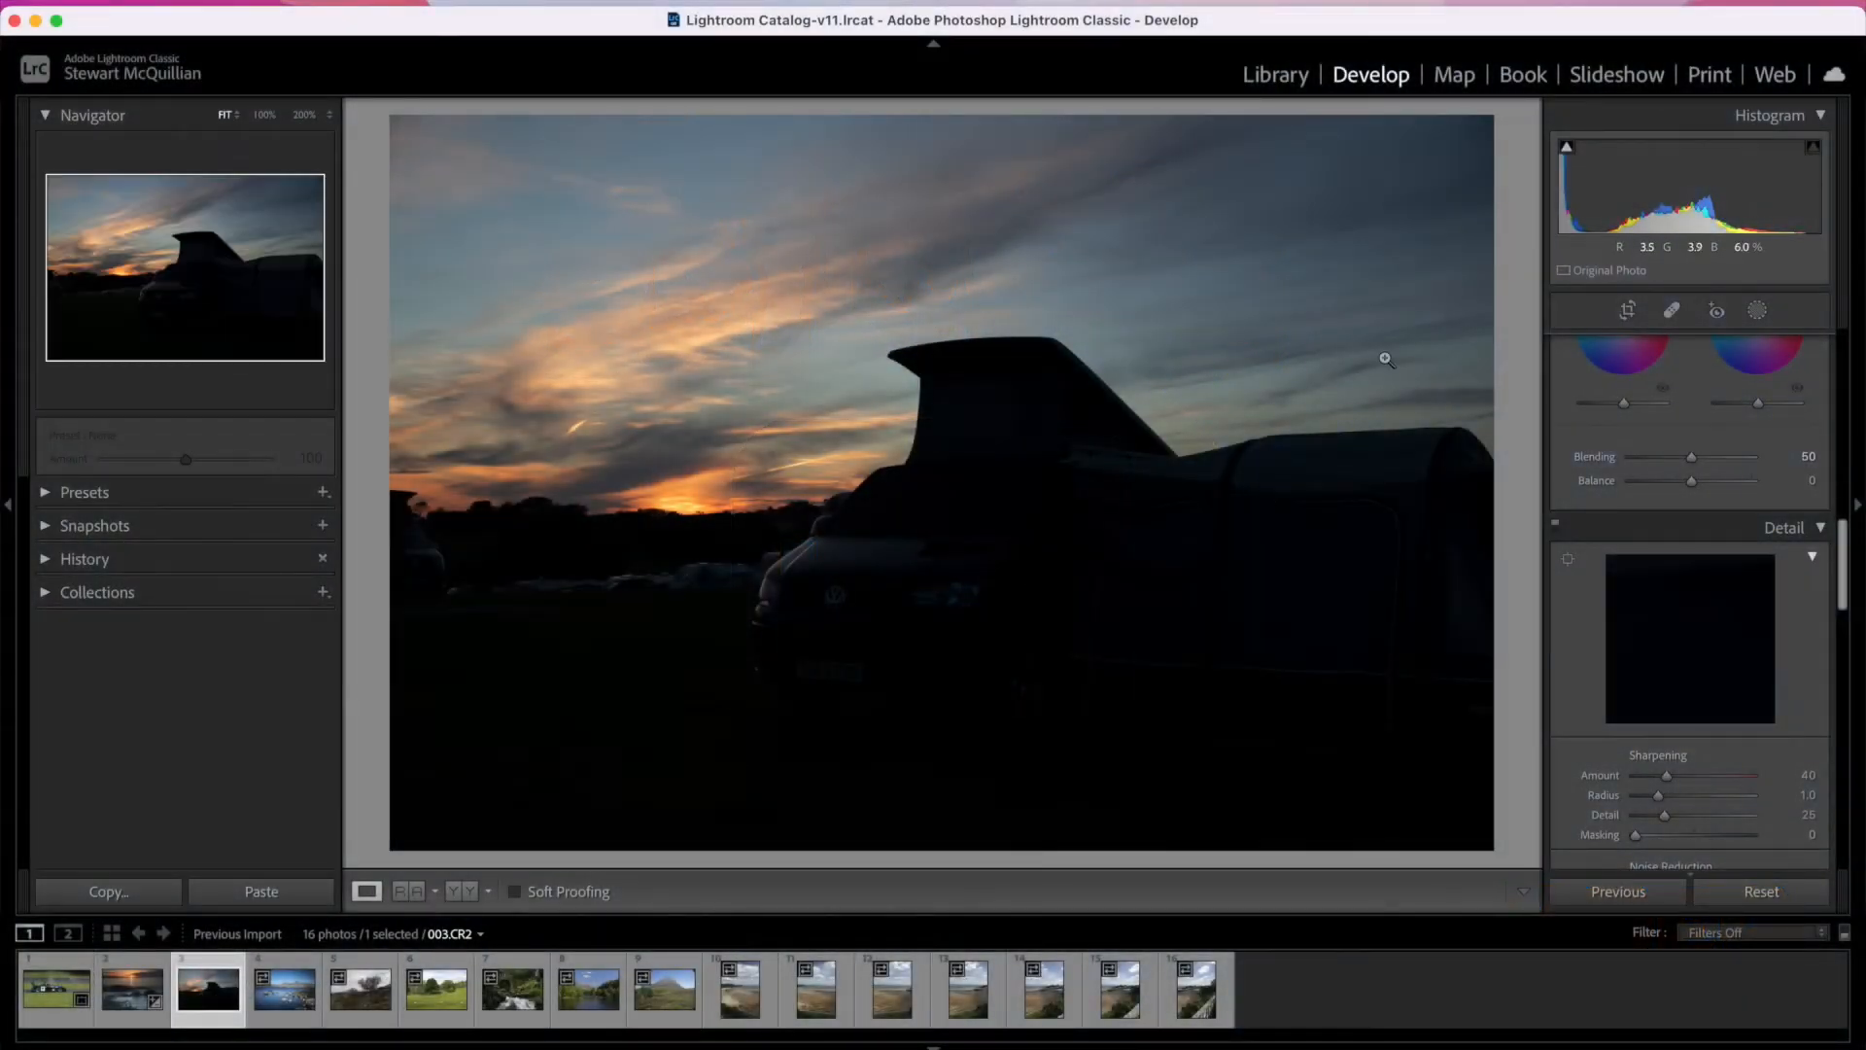
Step: Add a Select Sky mask to the campervan photo 003.CR2, invert it to cover the foreground, and hide the mask overlay
click(1758, 310)
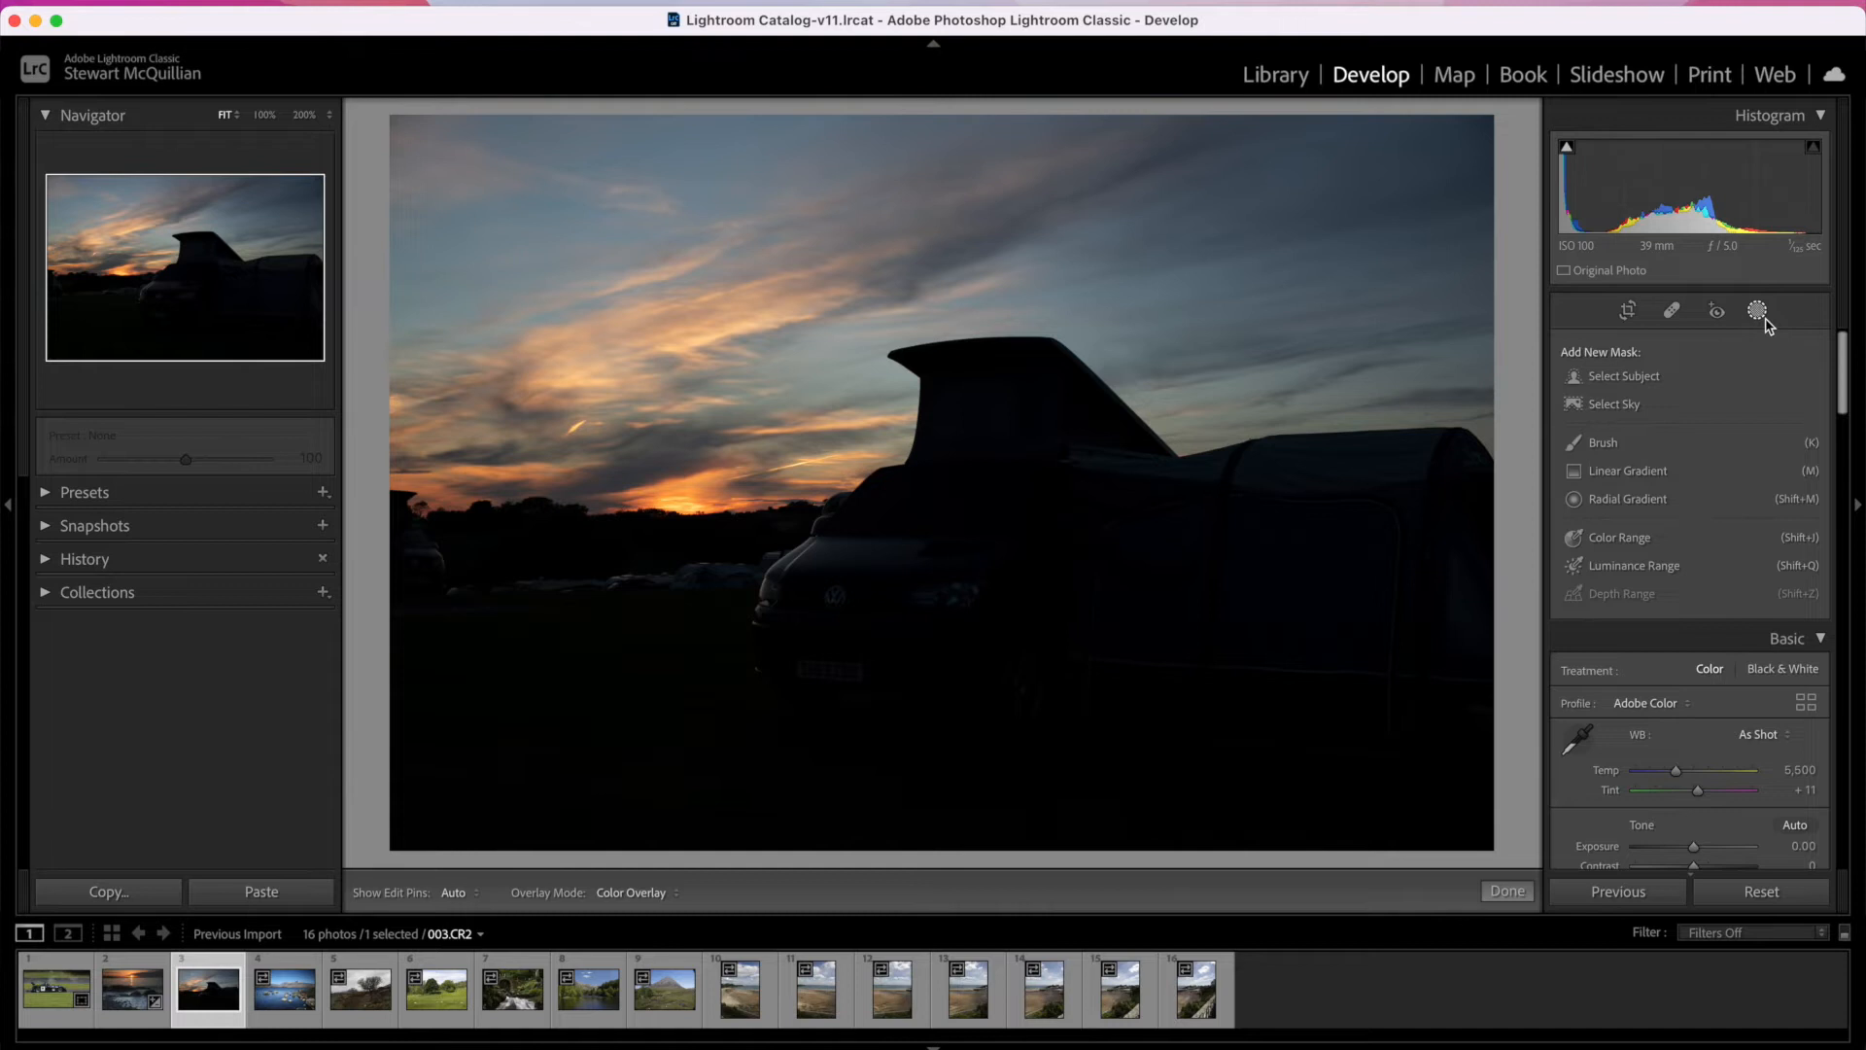
click(1613, 405)
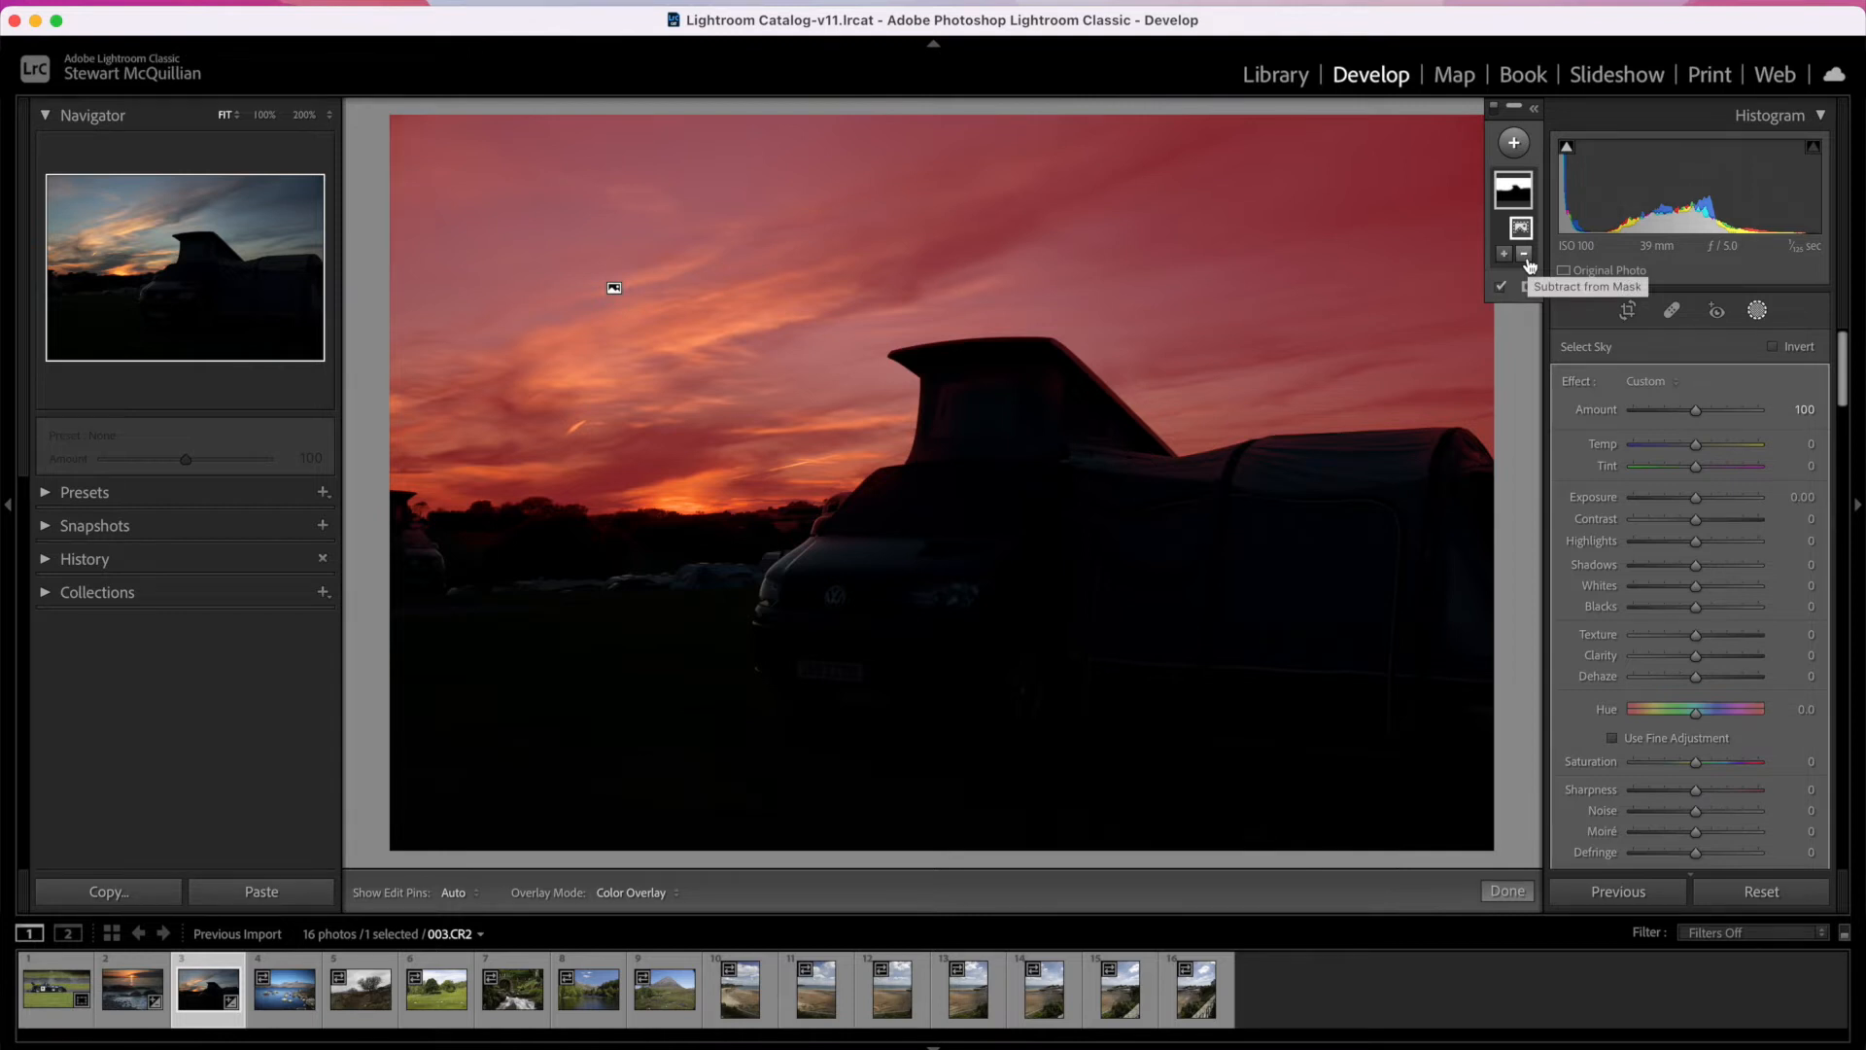
right_click(1523, 226)
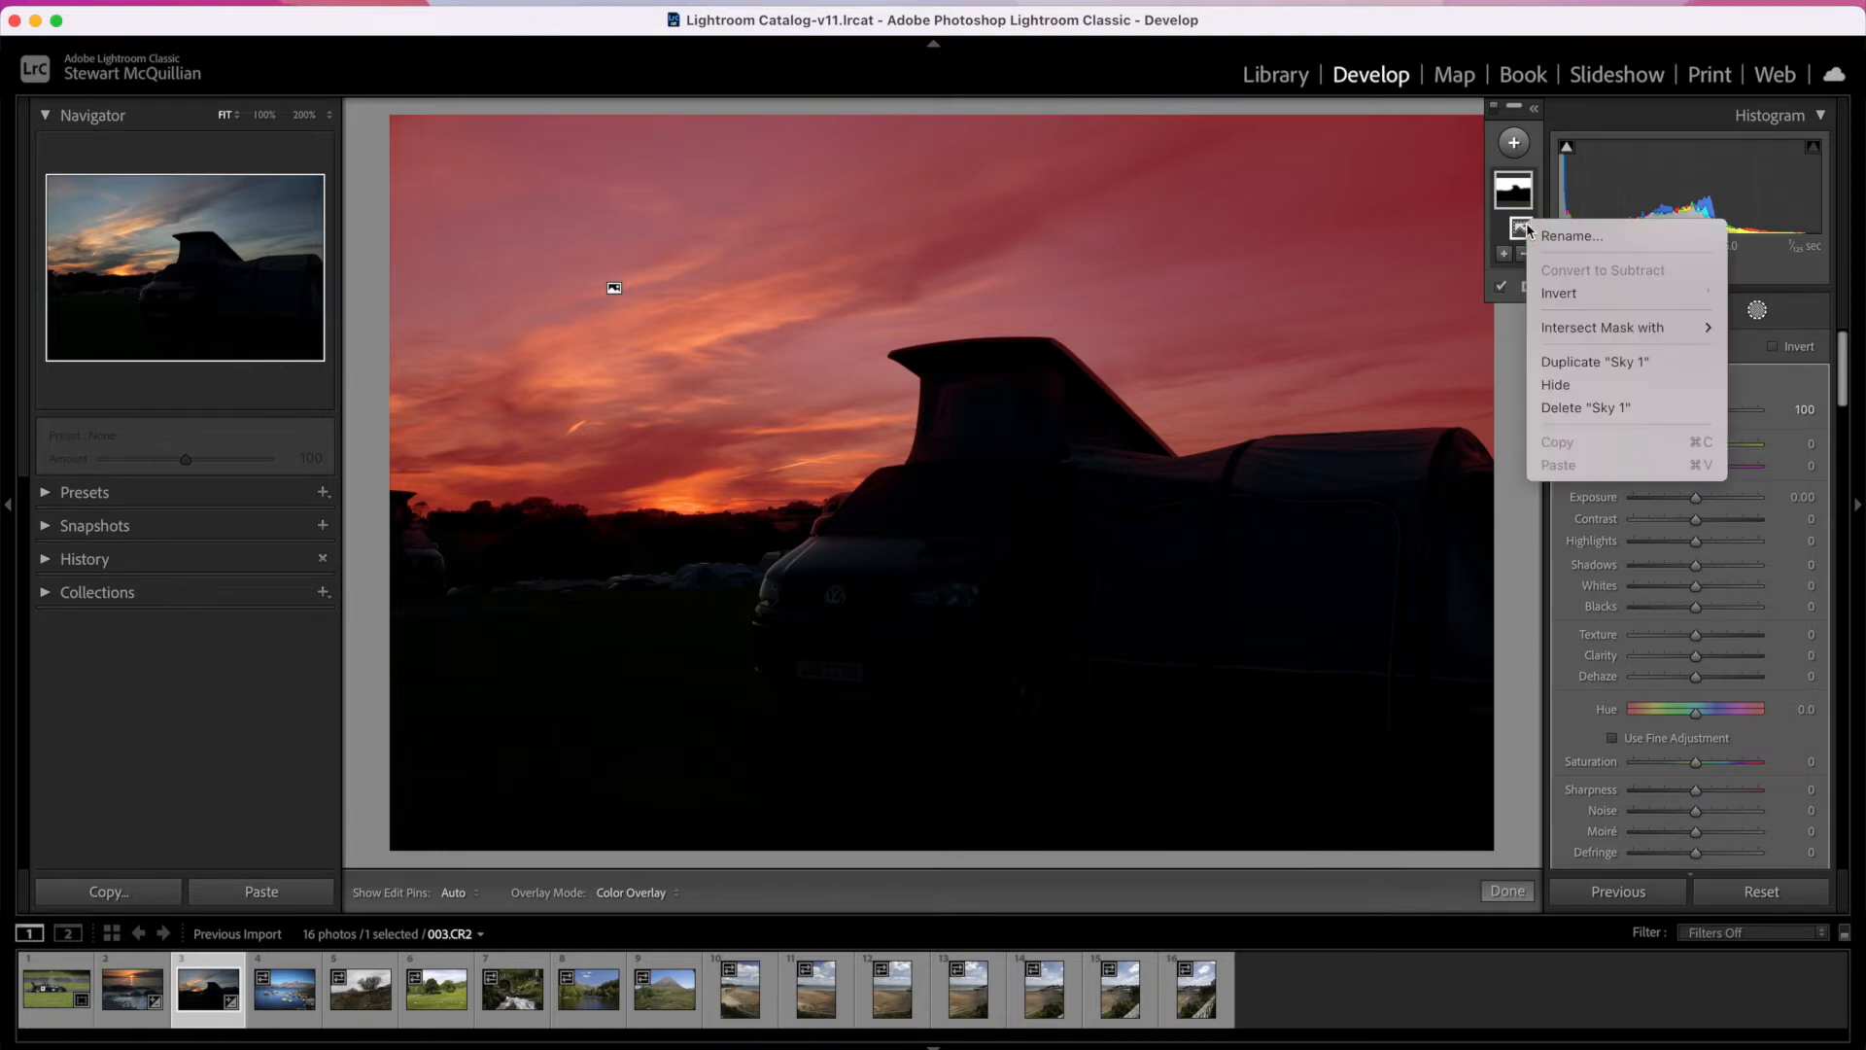
click(1591, 297)
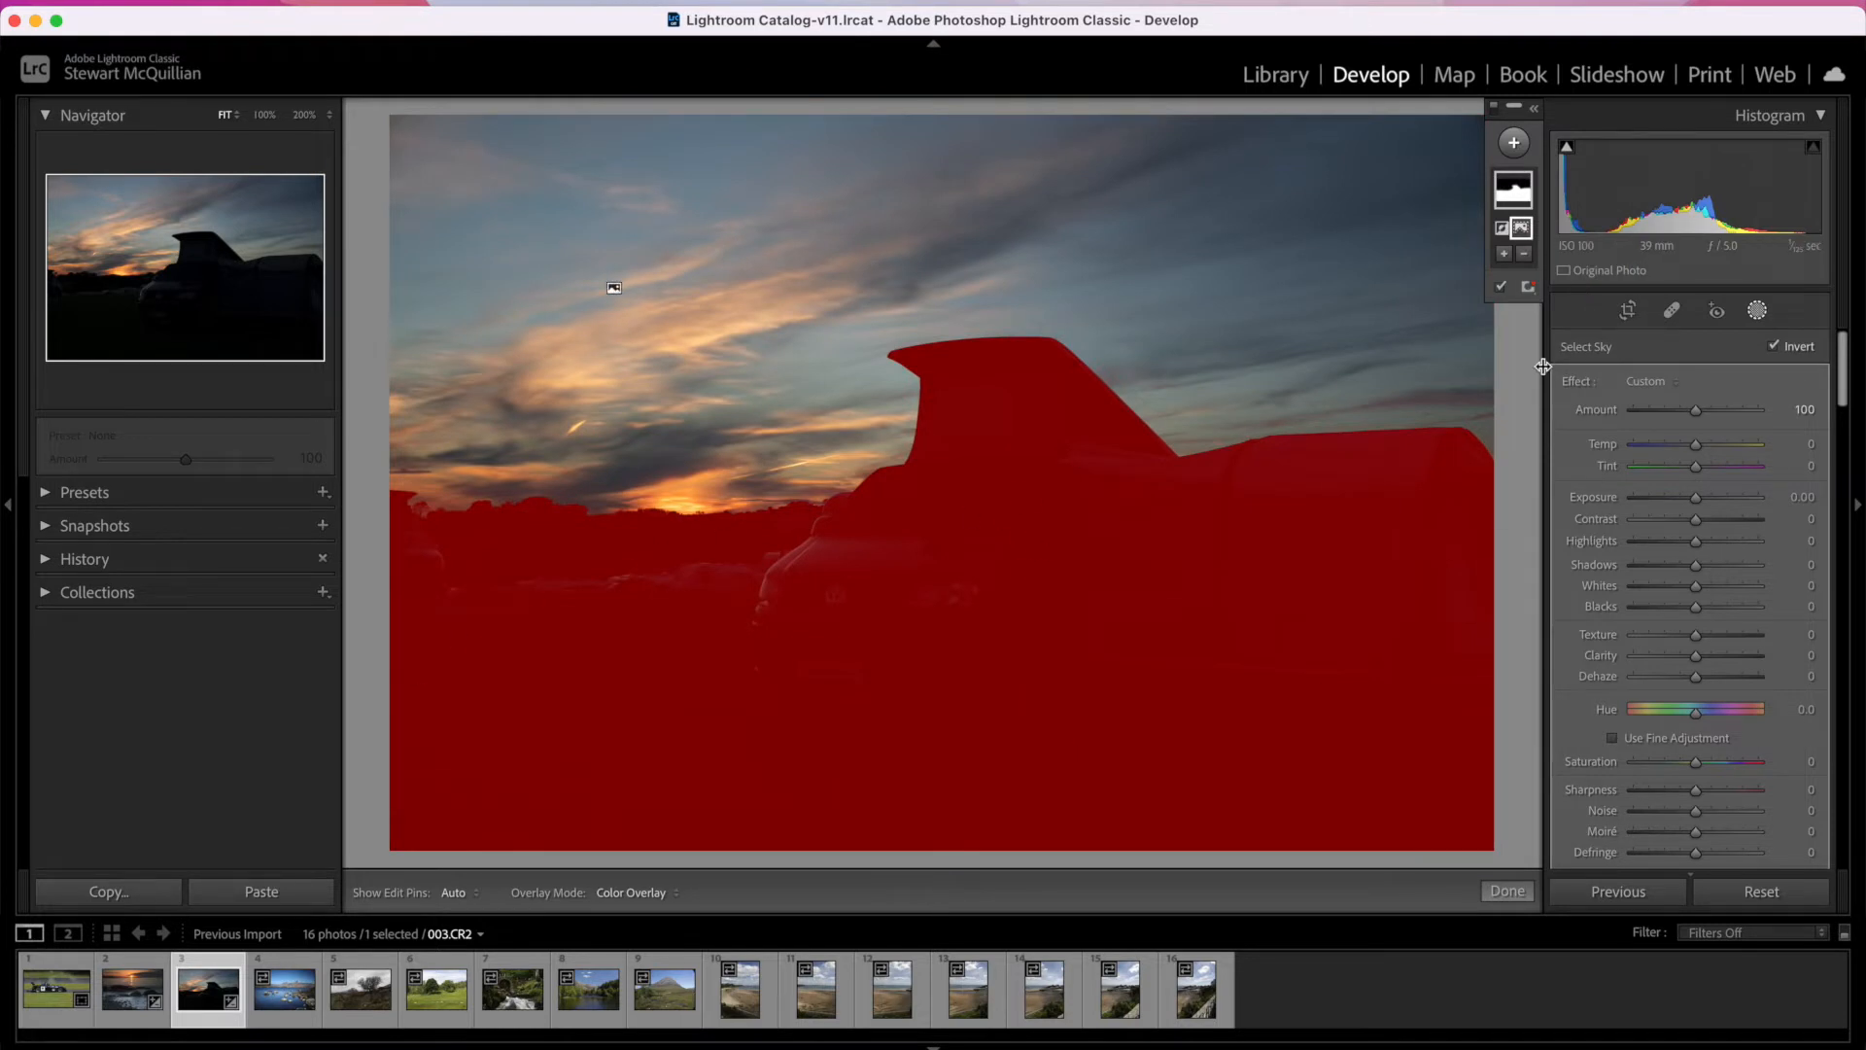
click(1500, 288)
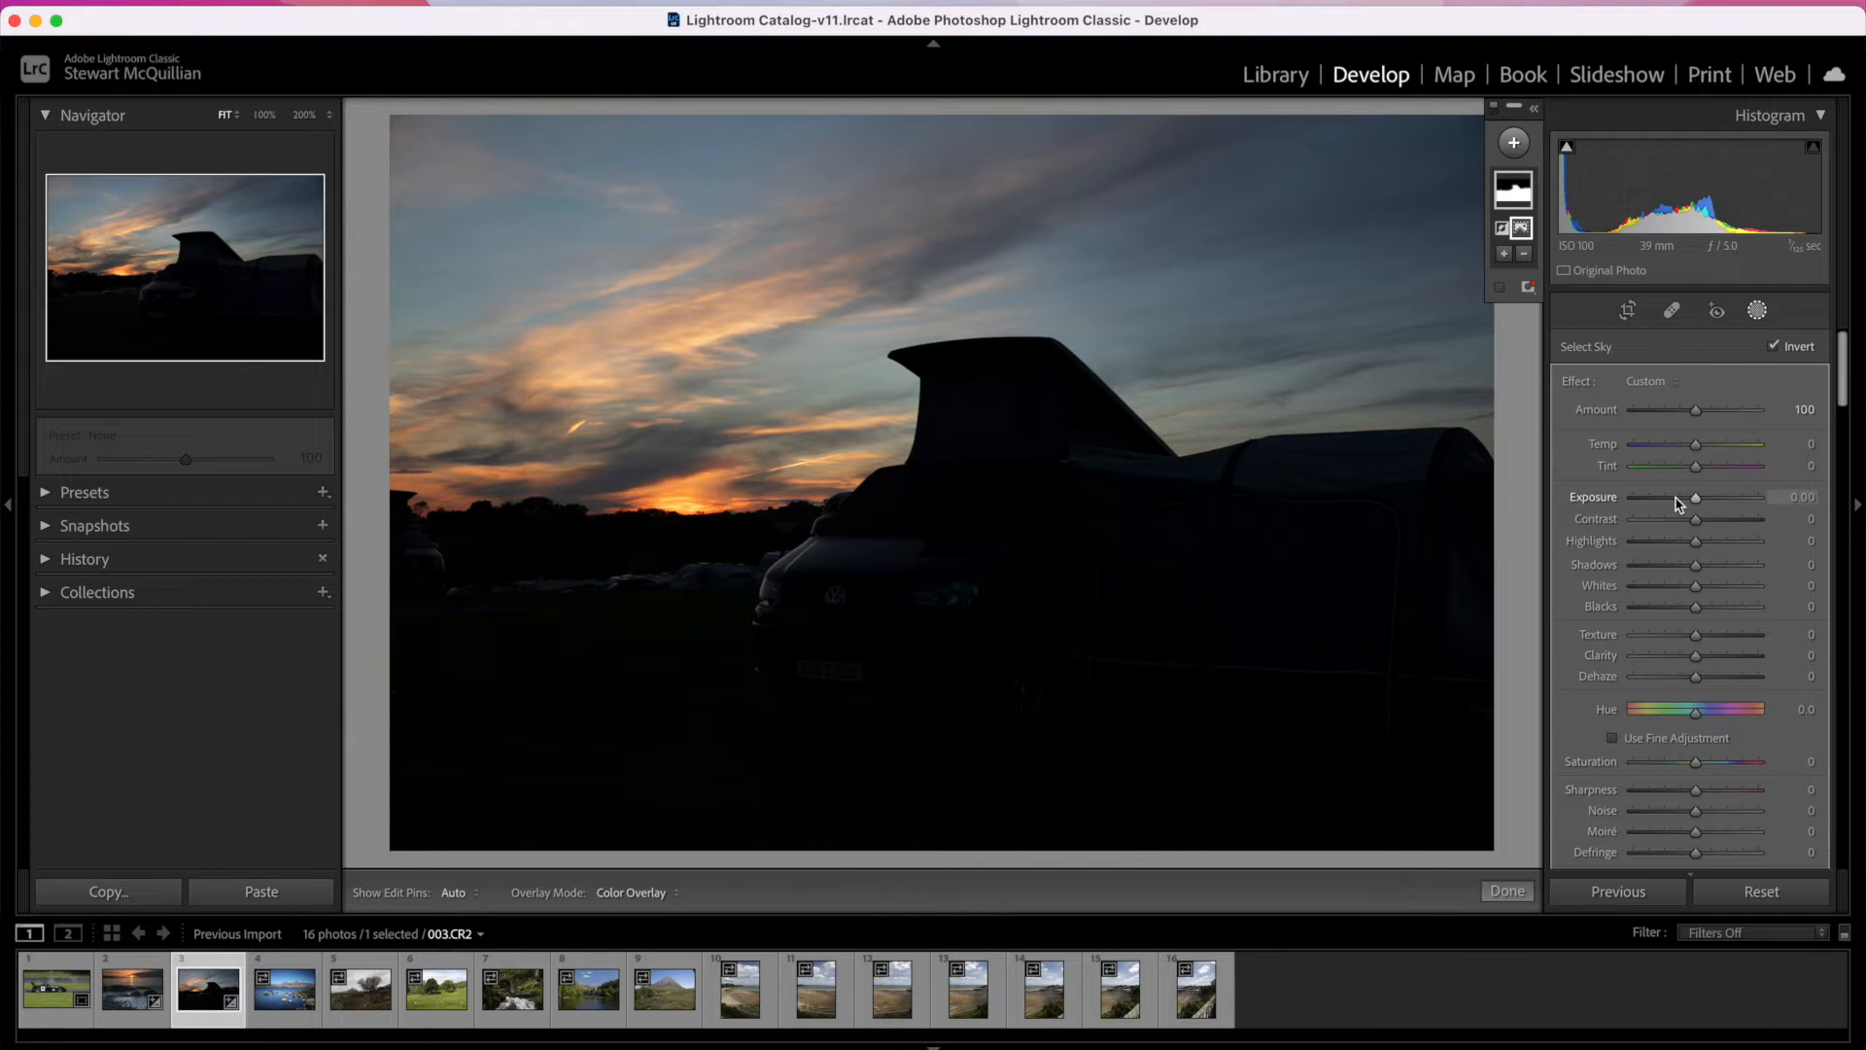
Step: Adjust the masked foreground to Exposure 2.21, Shadows 49, Texture 22, Clarity 11, Whites 11 and Temp 32, and finish the masking
drag(1696, 503, 1732, 501)
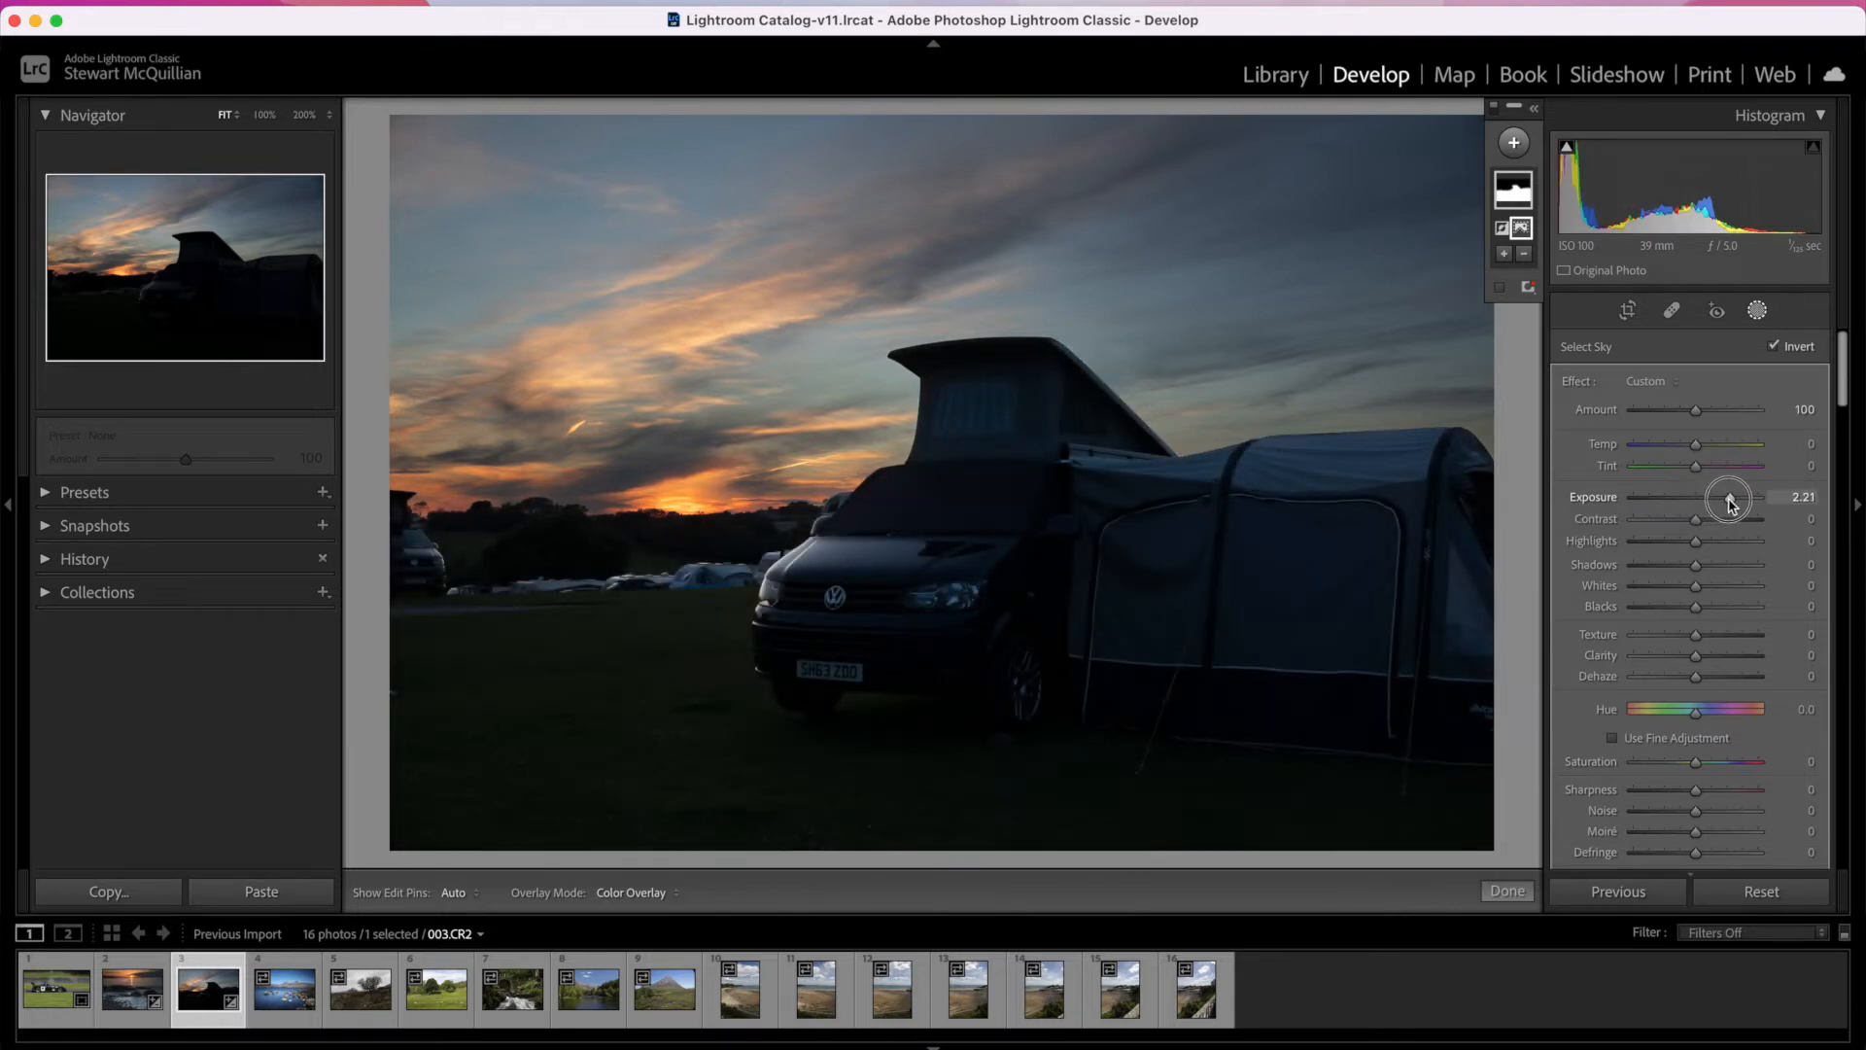
mouse_move(1696, 574)
mouse_down()
mouse_move(1804, 569)
mouse_move(1727, 571)
mouse_up()
drag(1695, 635, 1707, 662)
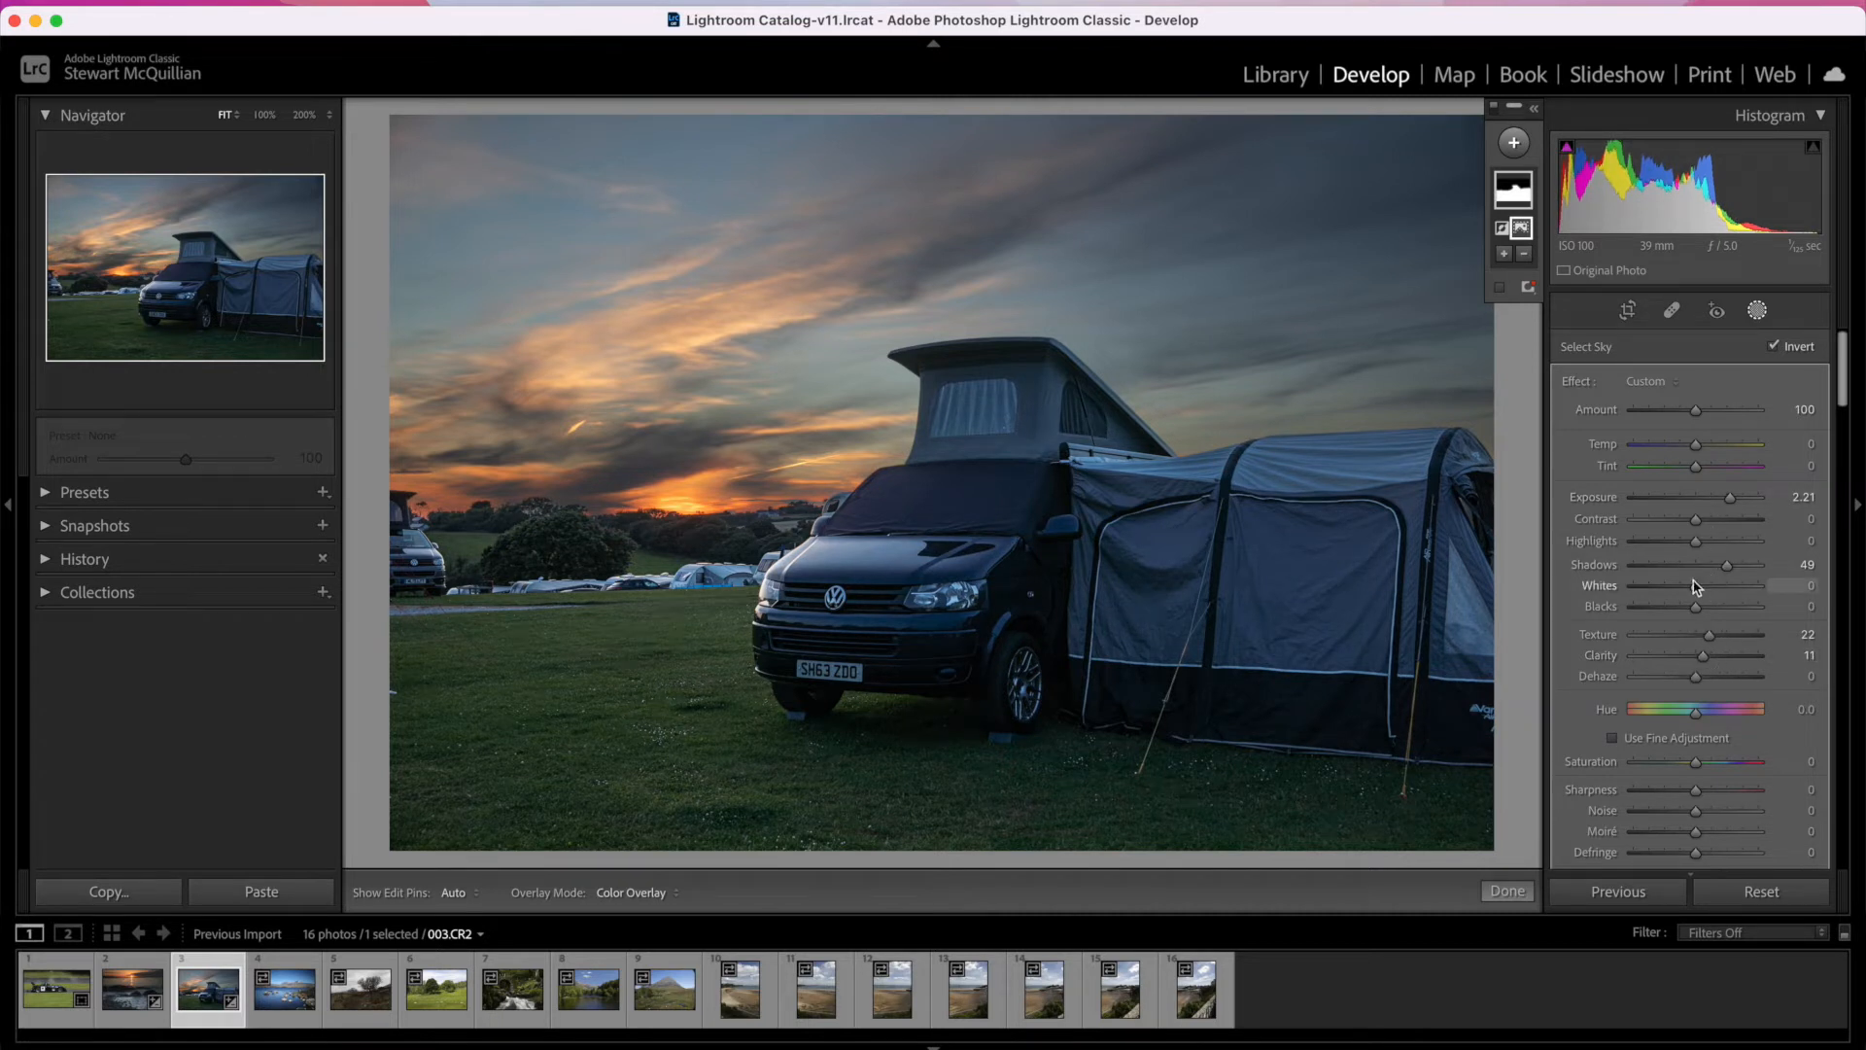
mouse_move(1697, 591)
mouse_down()
mouse_move(1783, 587)
mouse_move(1679, 587)
mouse_move(1702, 589)
mouse_up()
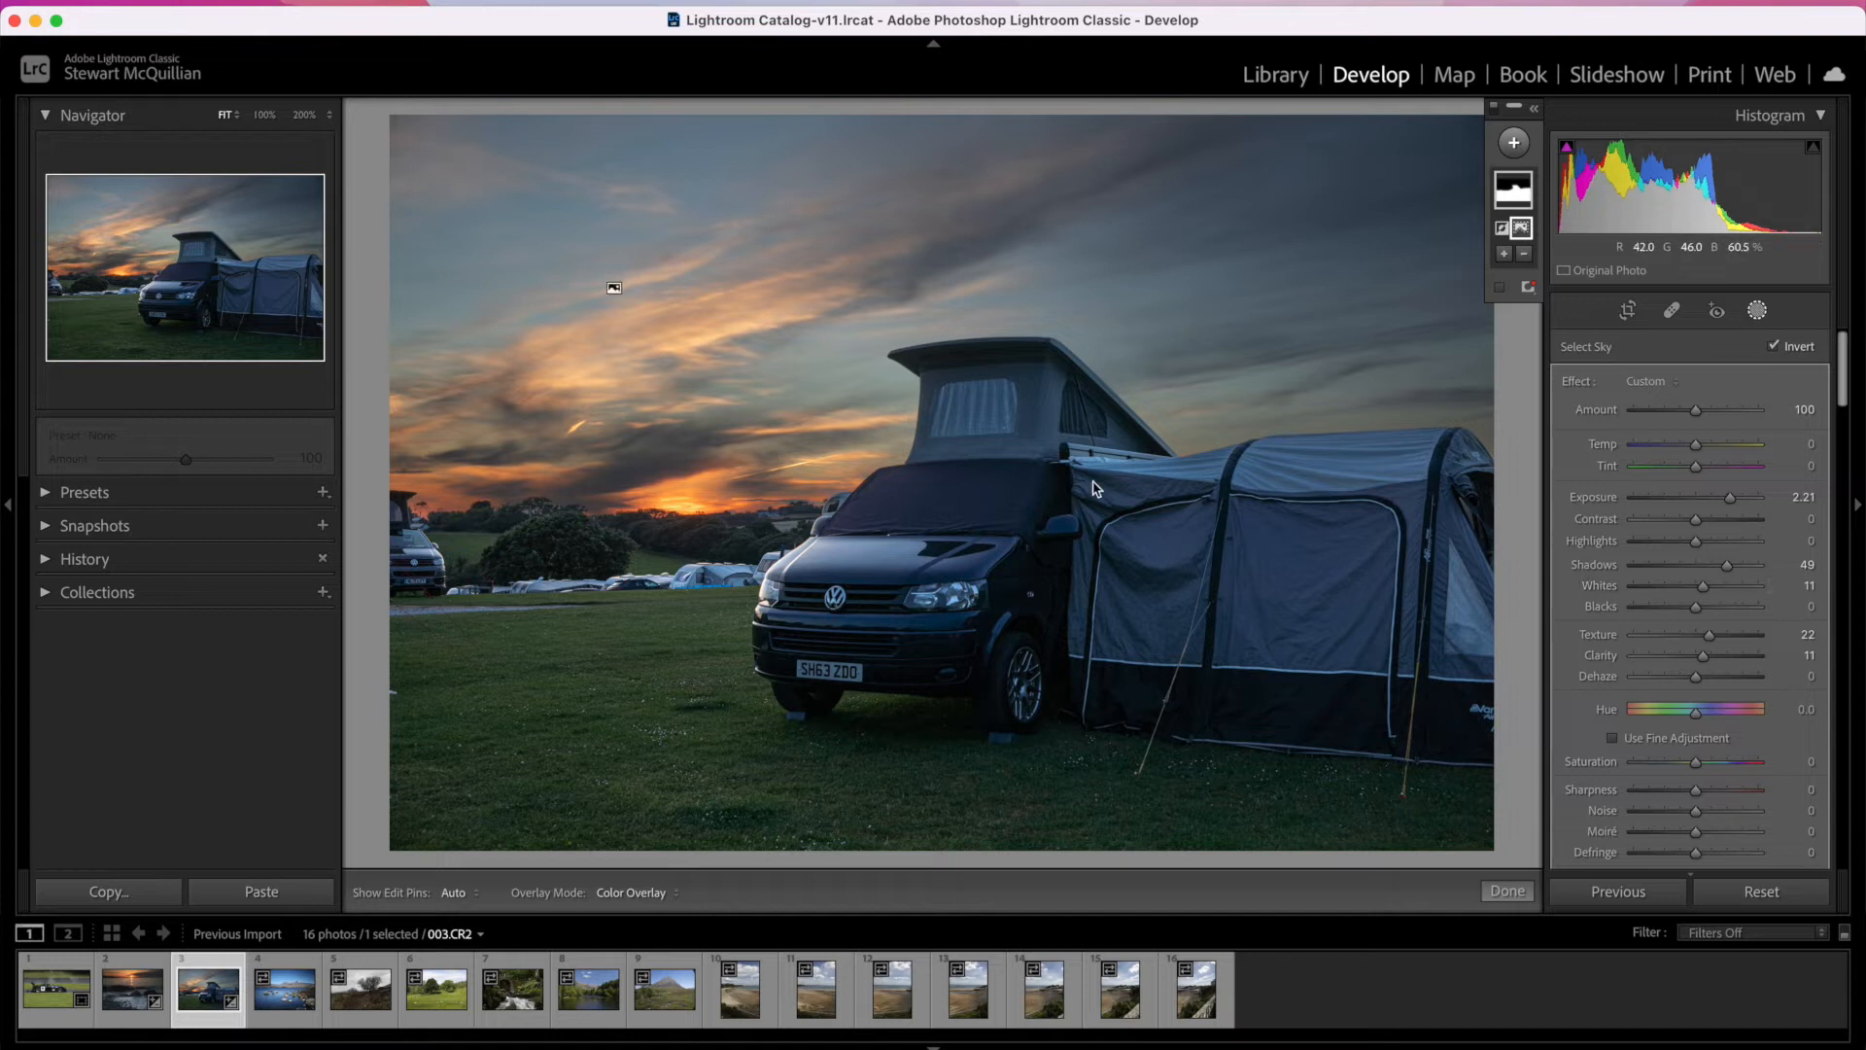
mouse_move(1700, 453)
mouse_down()
mouse_move(1737, 453)
mouse_move(1722, 454)
mouse_up()
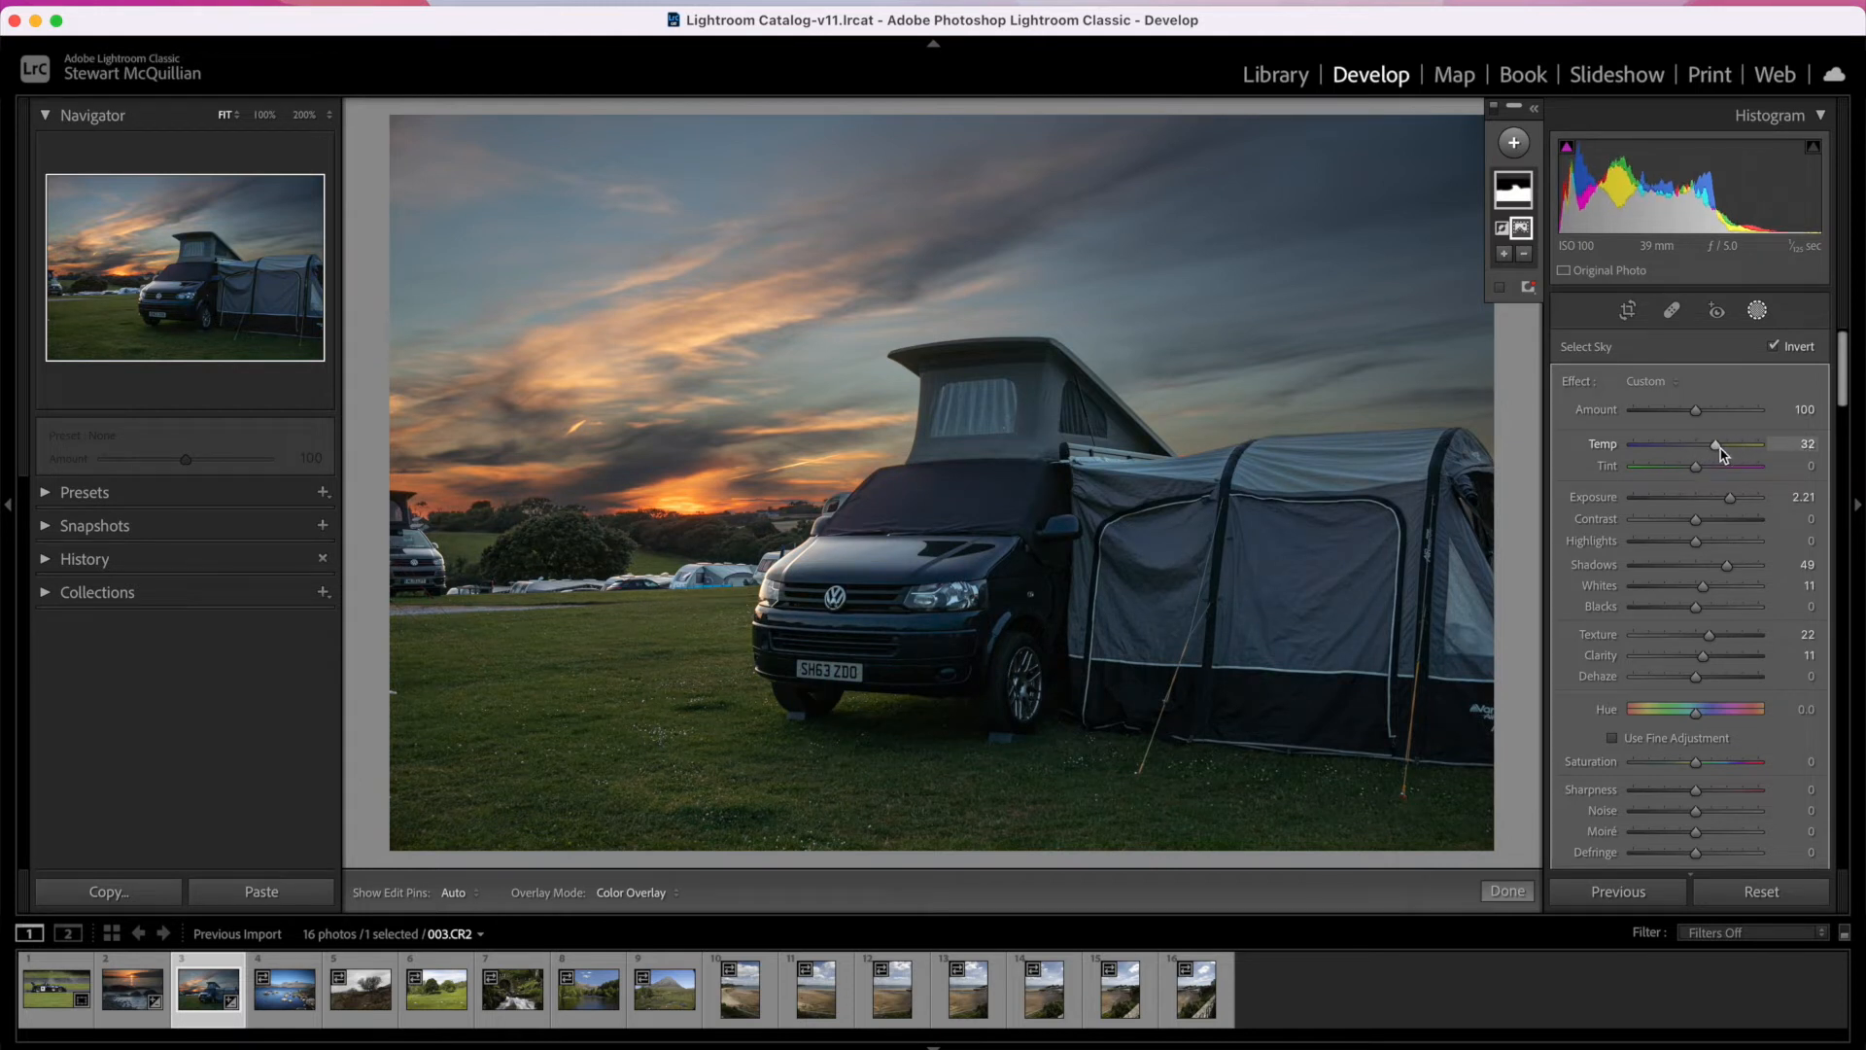
click(1511, 891)
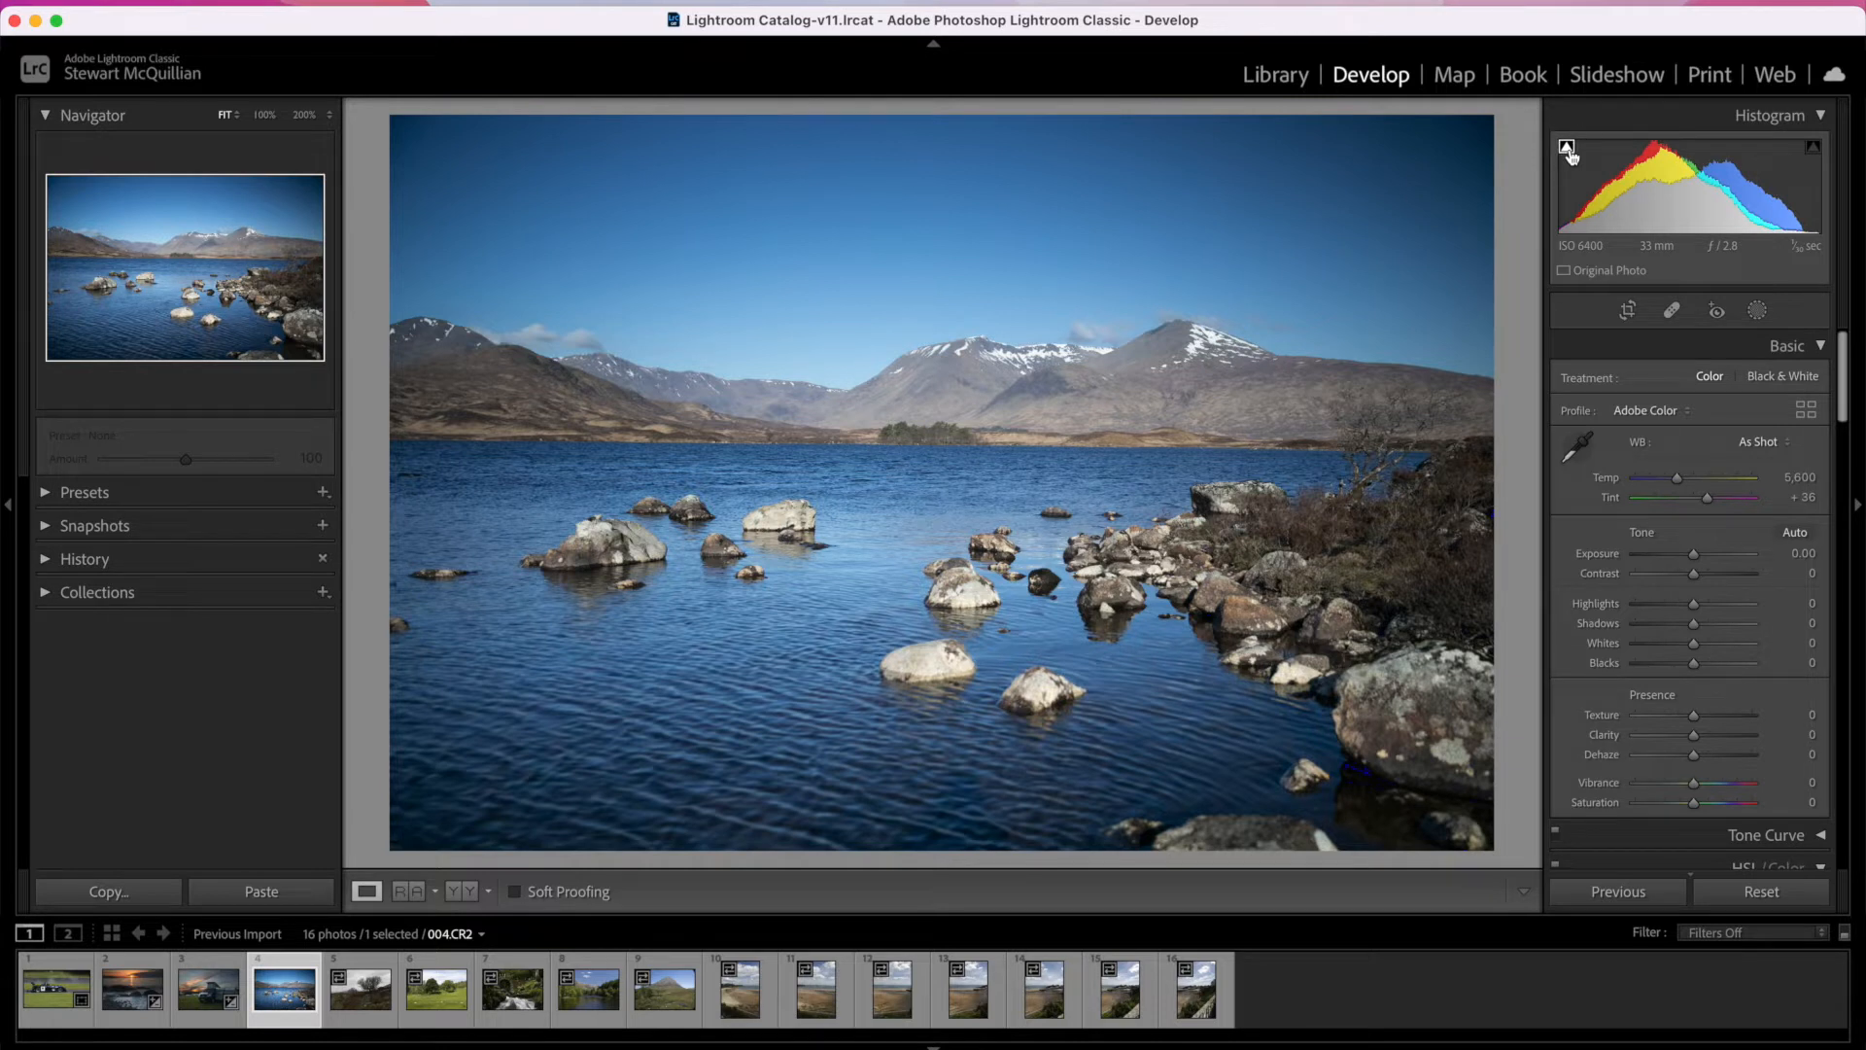
Step: Turn on shadow and highlight clipping for the lake photo 004.CR2, raise Exposure to 1.30 and lower it again
click(1567, 148)
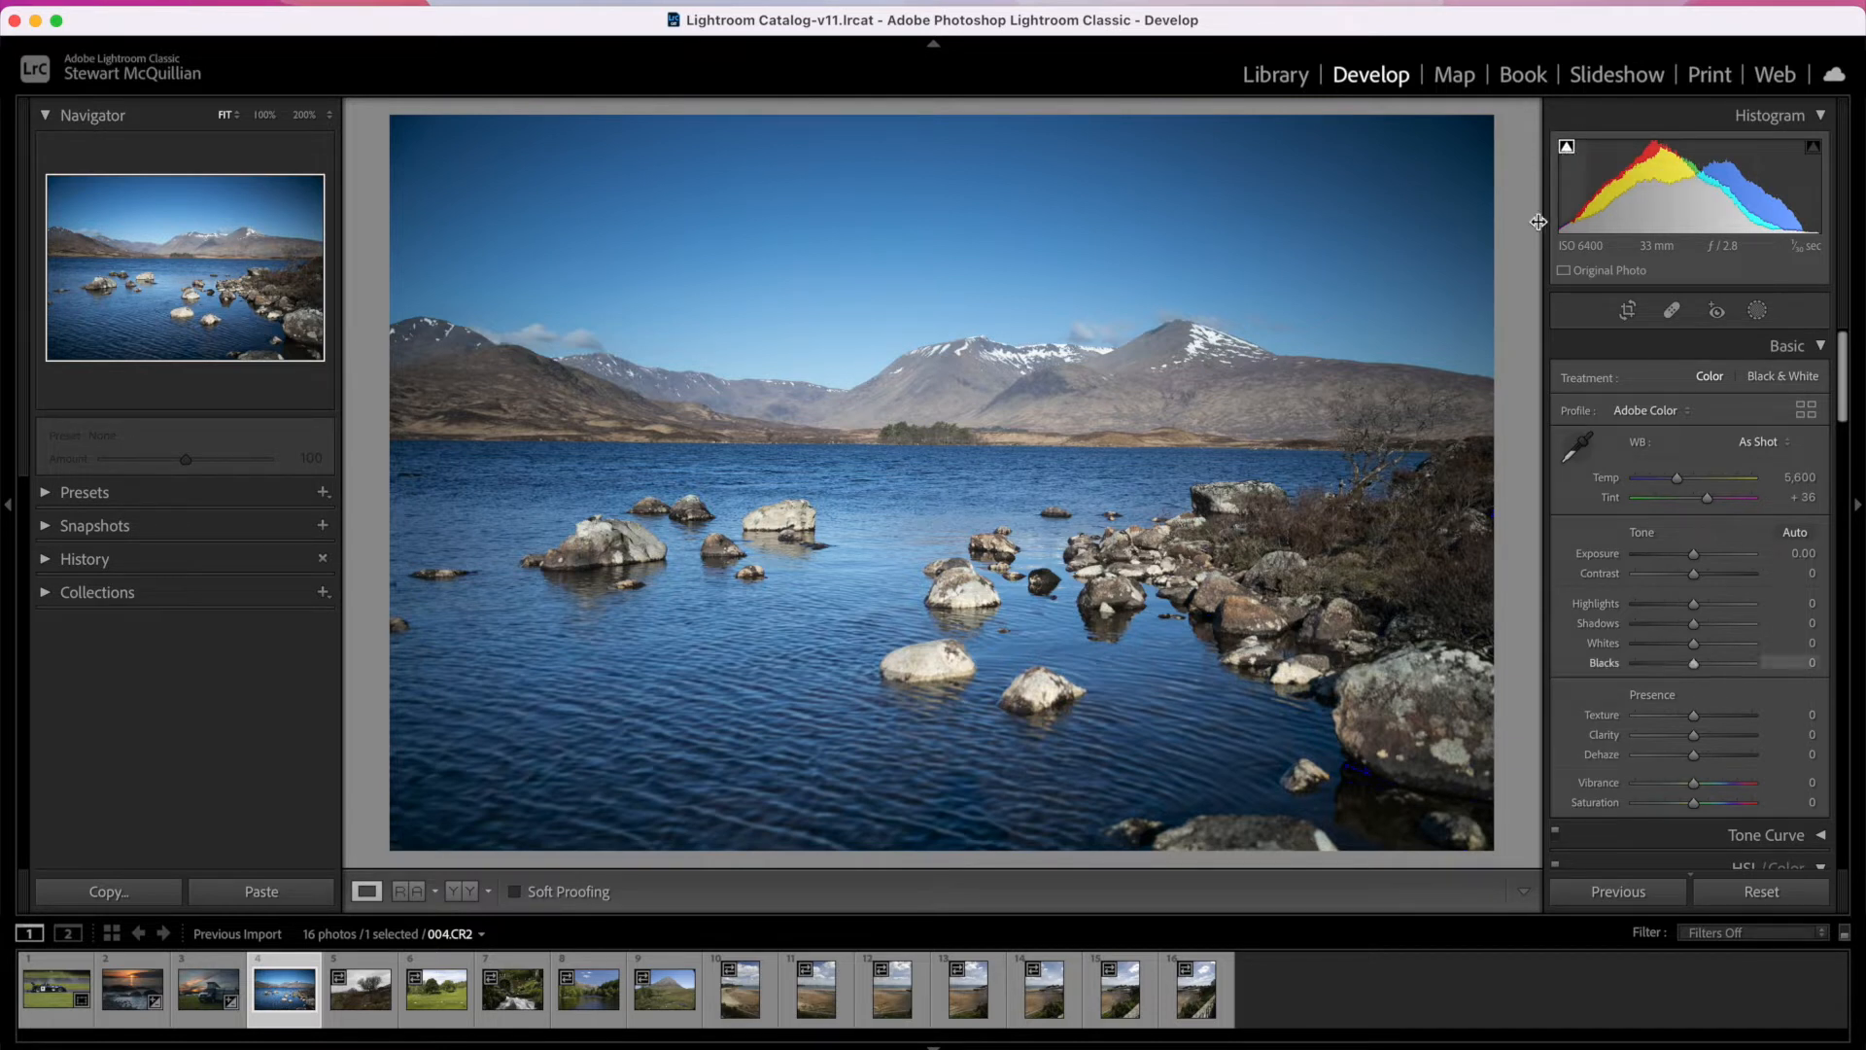
click(1814, 149)
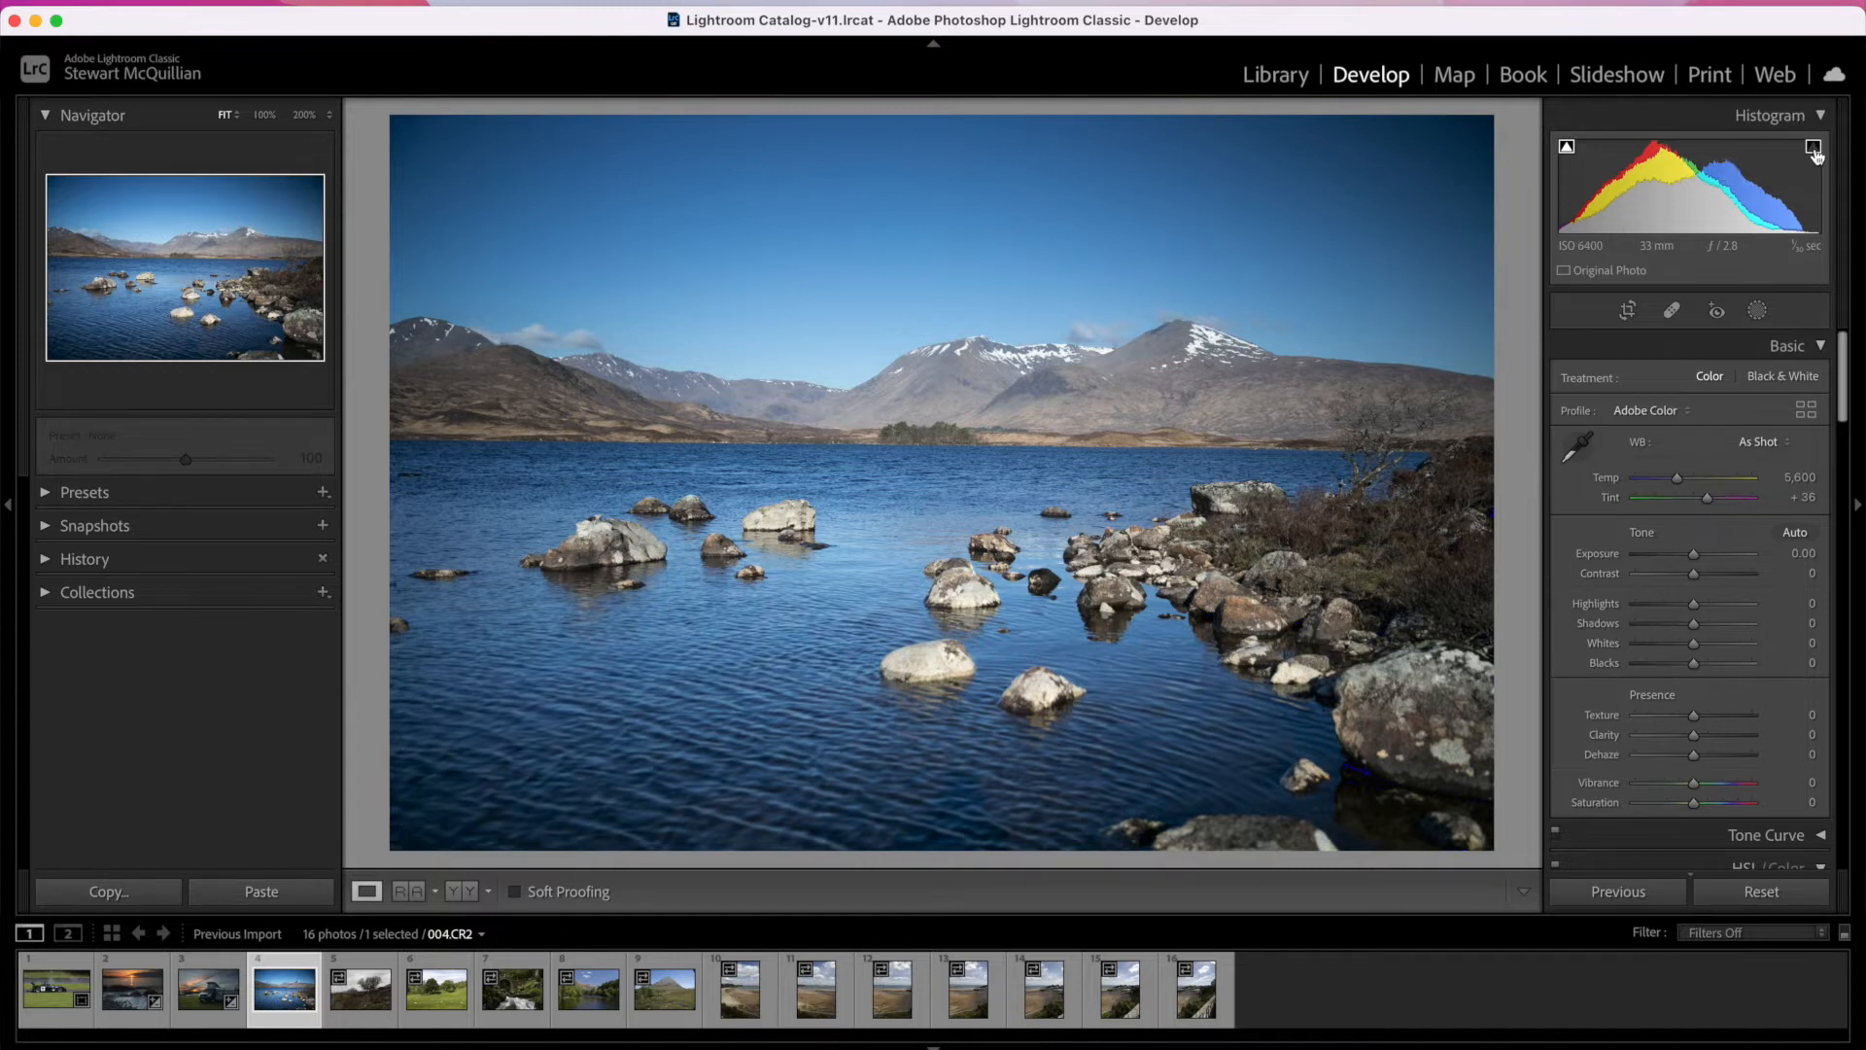
mouse_move(1693, 553)
mouse_down()
mouse_move(1742, 554)
mouse_move(1712, 556)
mouse_up()
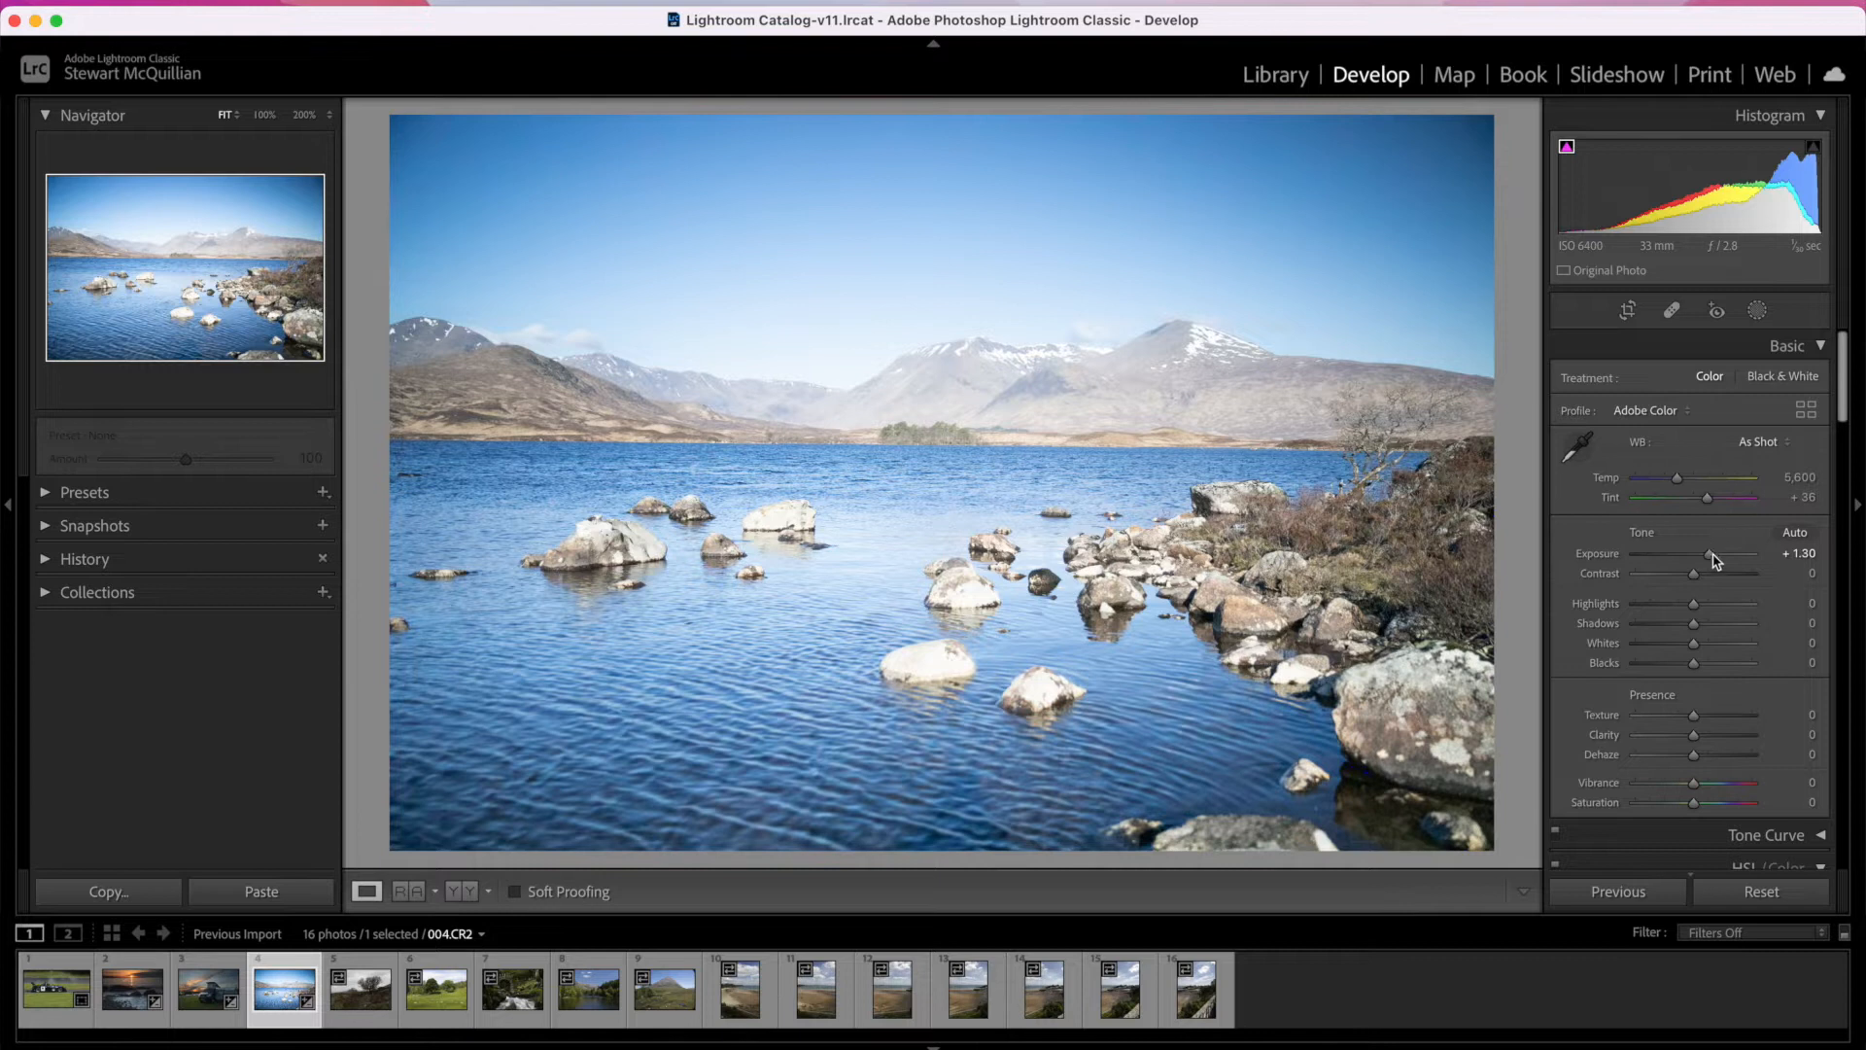
mouse_move(1709, 553)
mouse_down()
mouse_move(1648, 568)
mouse_move(1696, 561)
mouse_up()
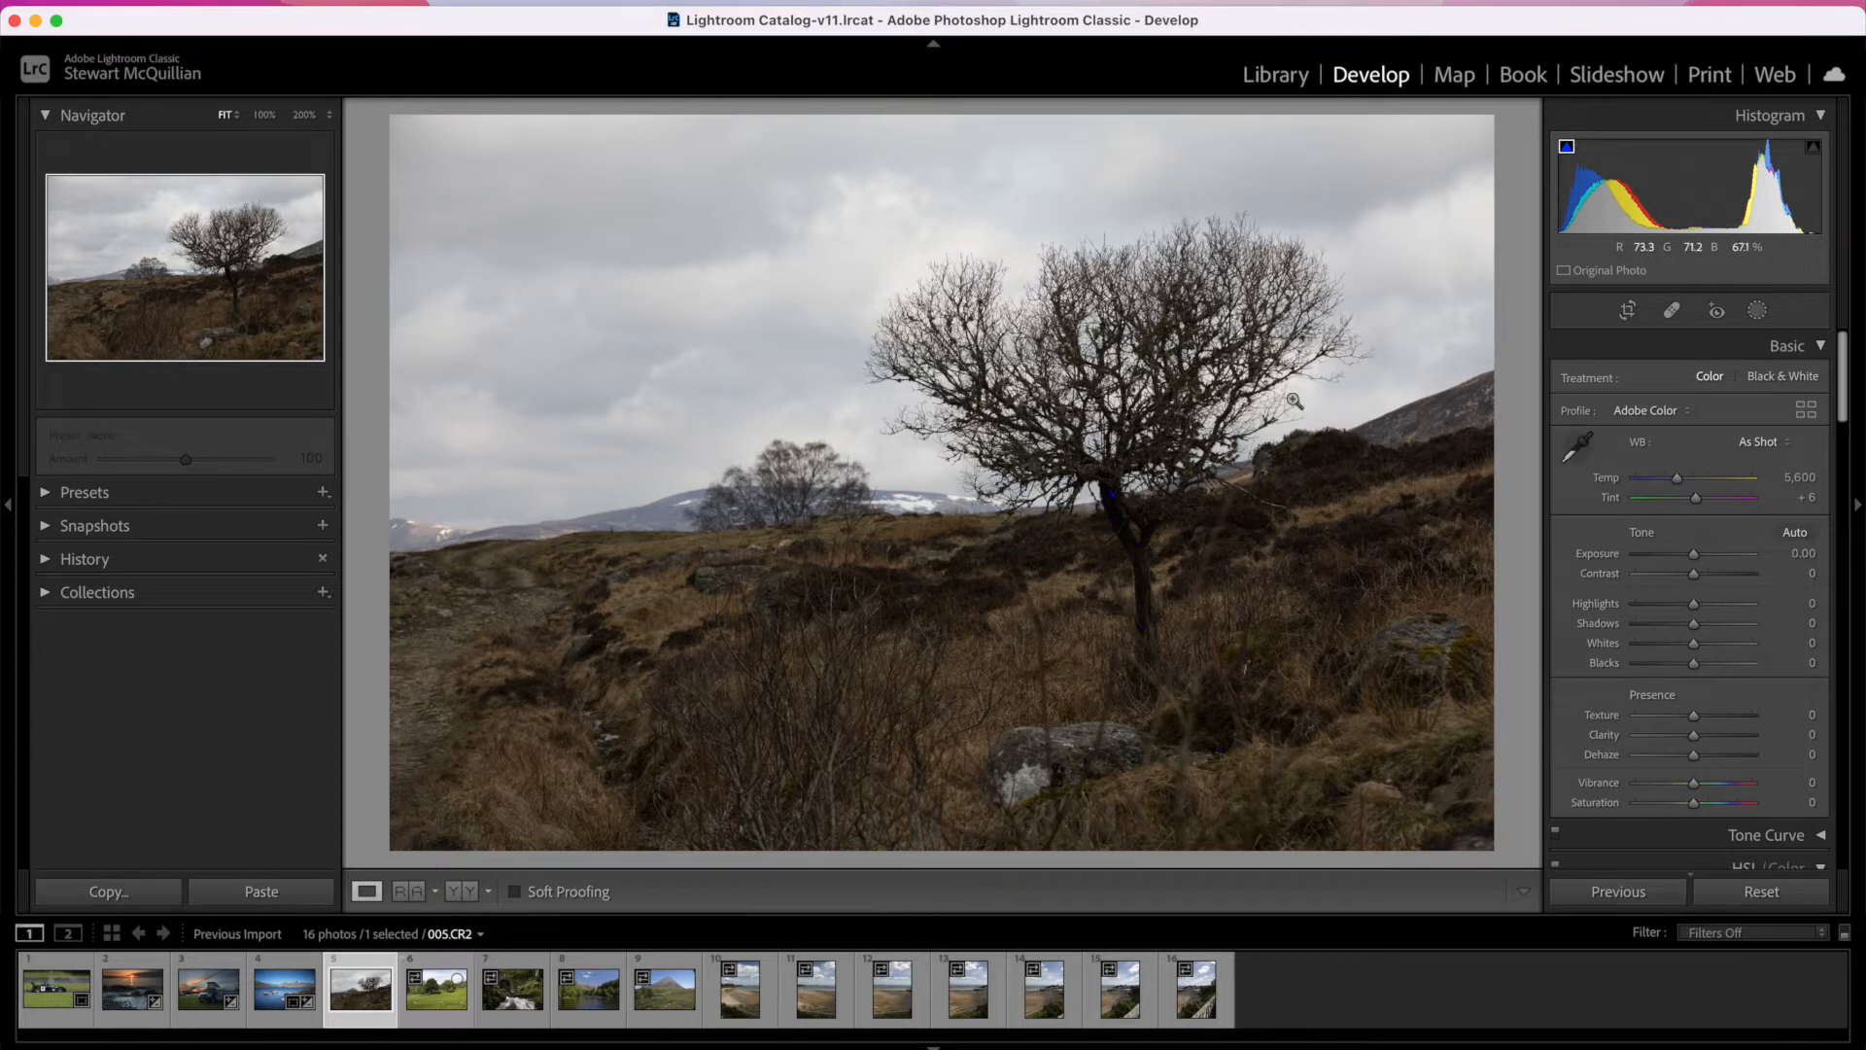
Step: Set Highlights to -81, Shadows to 56 and Whites to 16 on the bare tree photo 005.CR2
mouse_move(1693, 604)
mouse_down()
mouse_move(1605, 610)
mouse_move(1692, 605)
mouse_up()
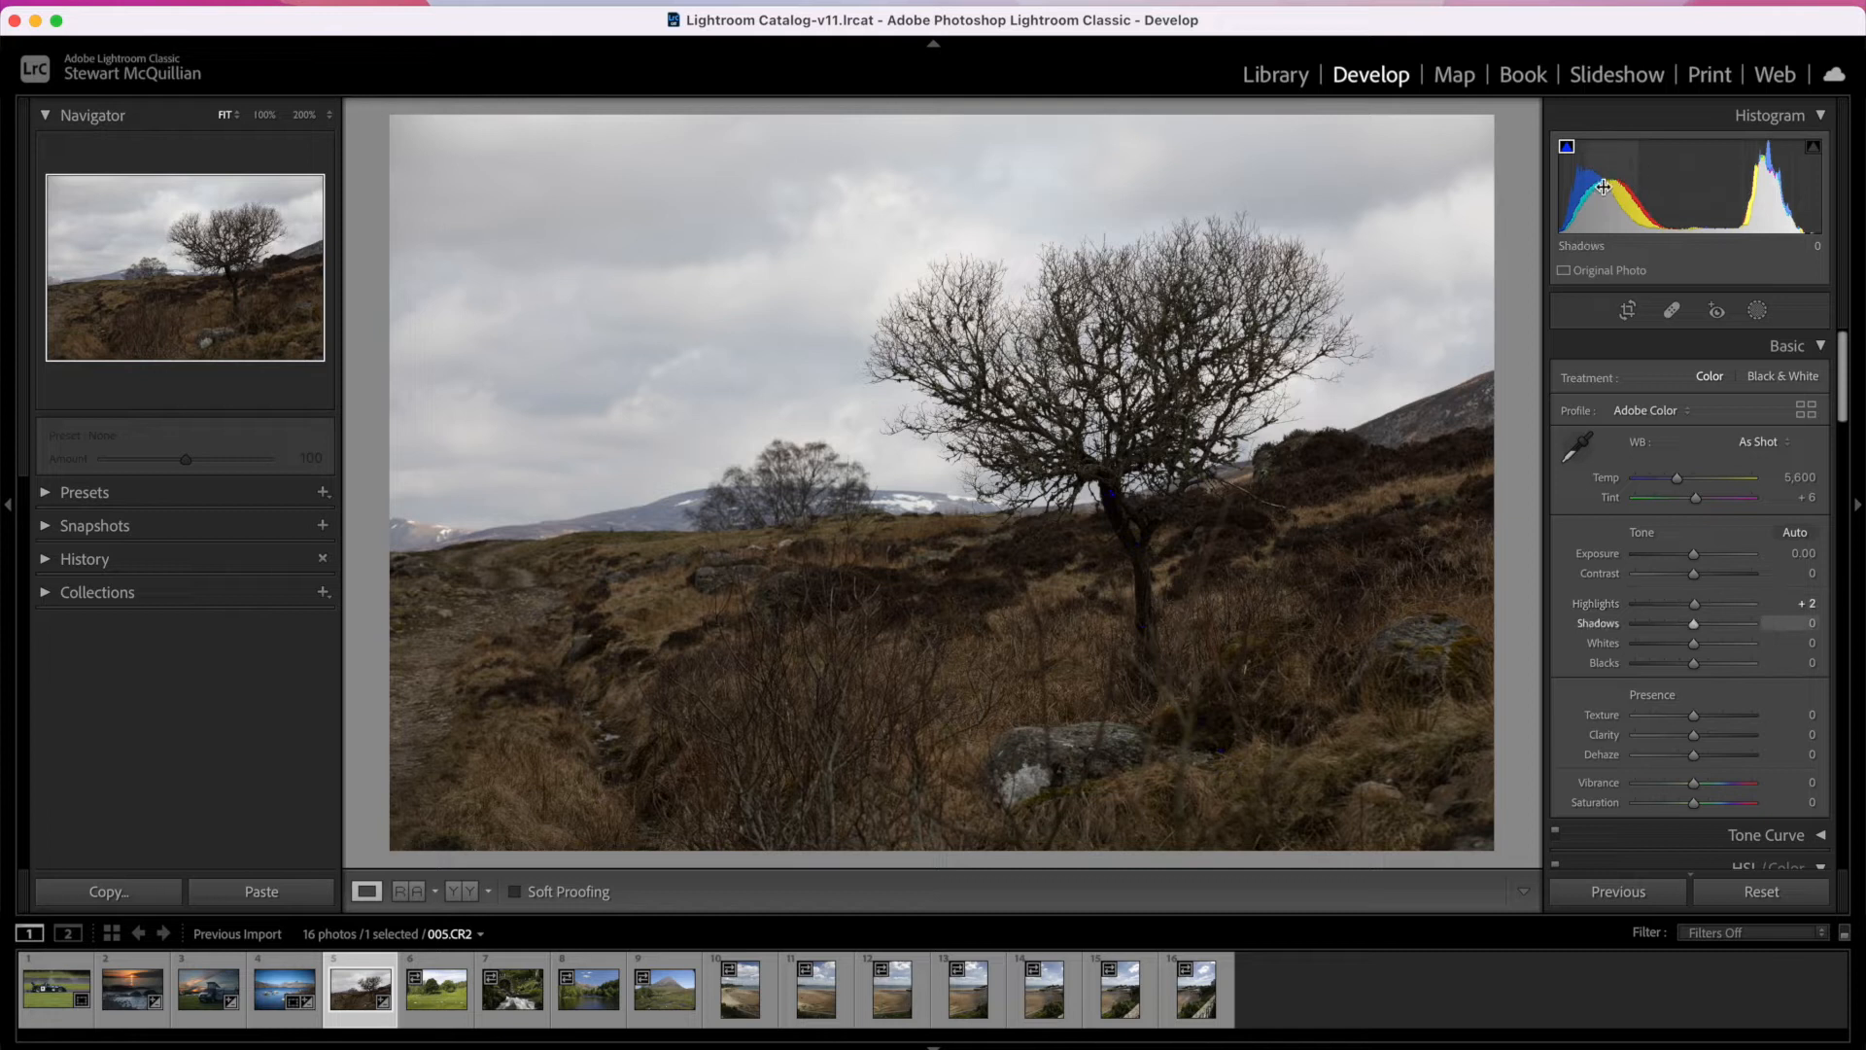
mouse_move(1693, 624)
mouse_down()
mouse_move(1752, 624)
mouse_move(1665, 623)
mouse_move(1740, 623)
mouse_move(1713, 623)
mouse_up()
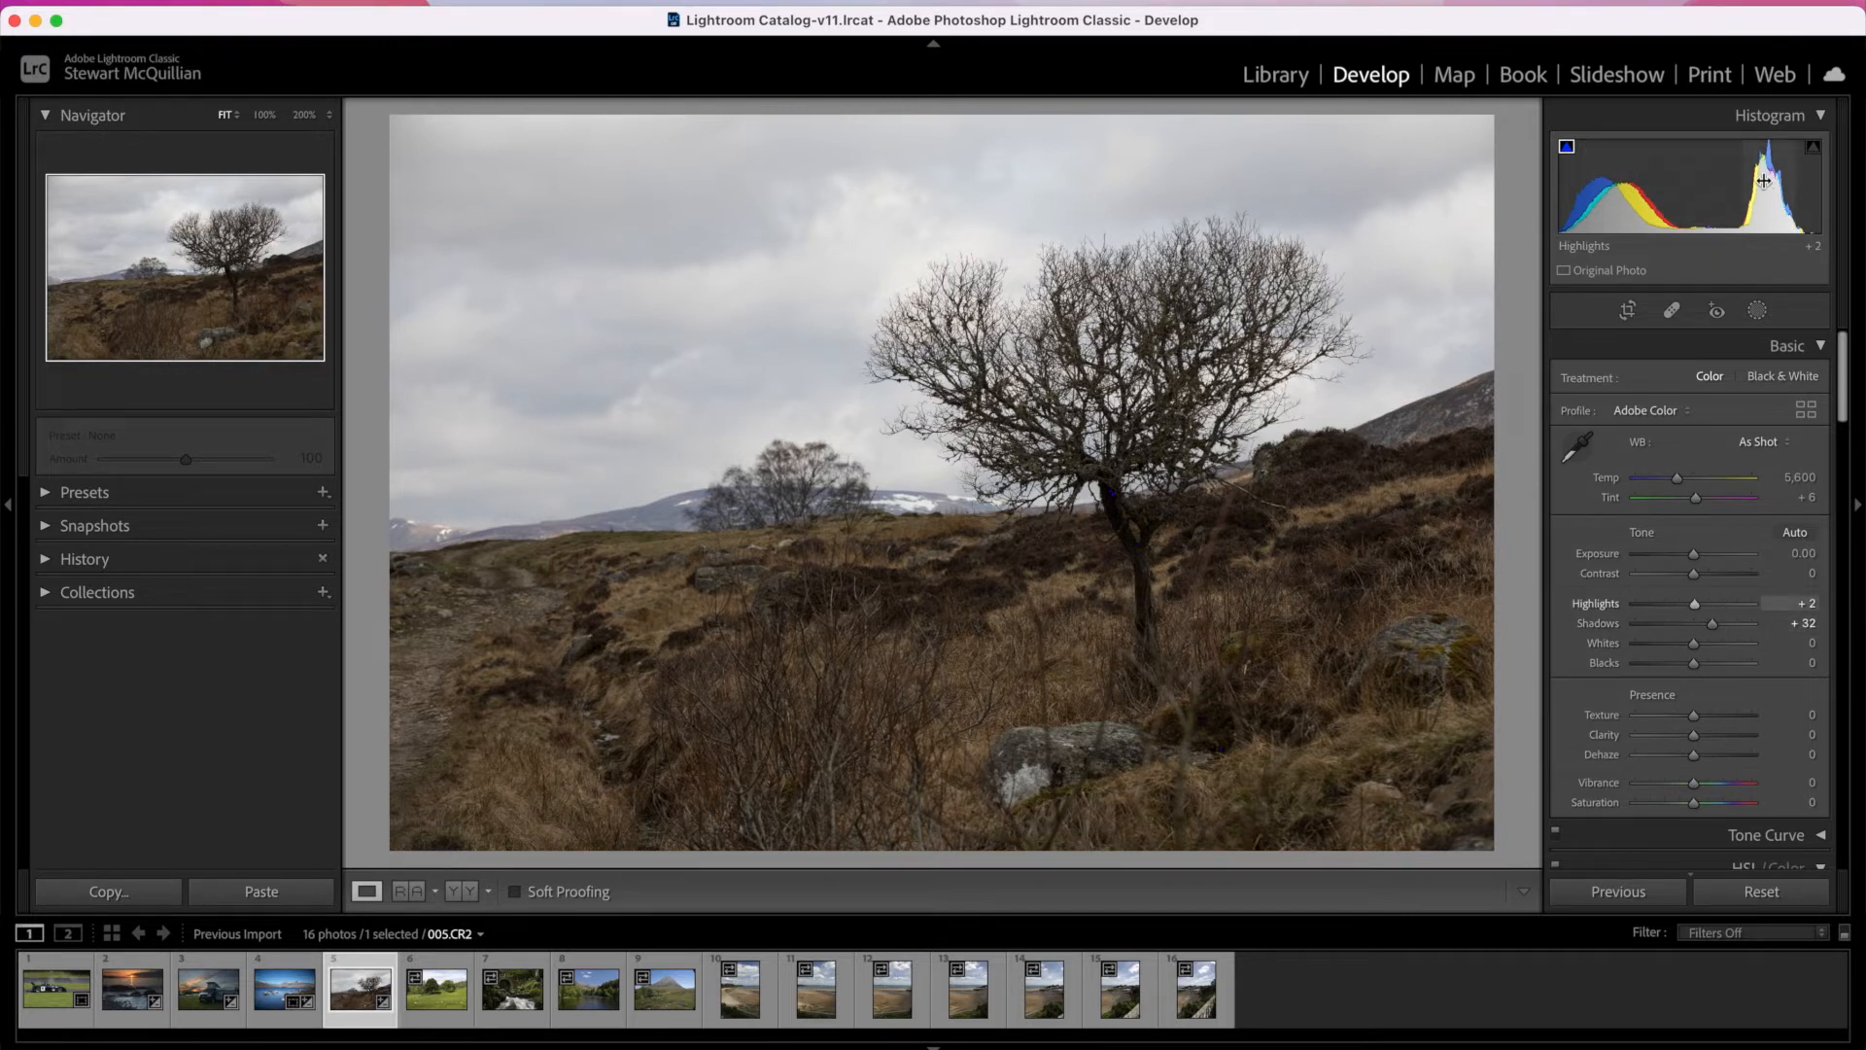
drag(1694, 605, 1646, 604)
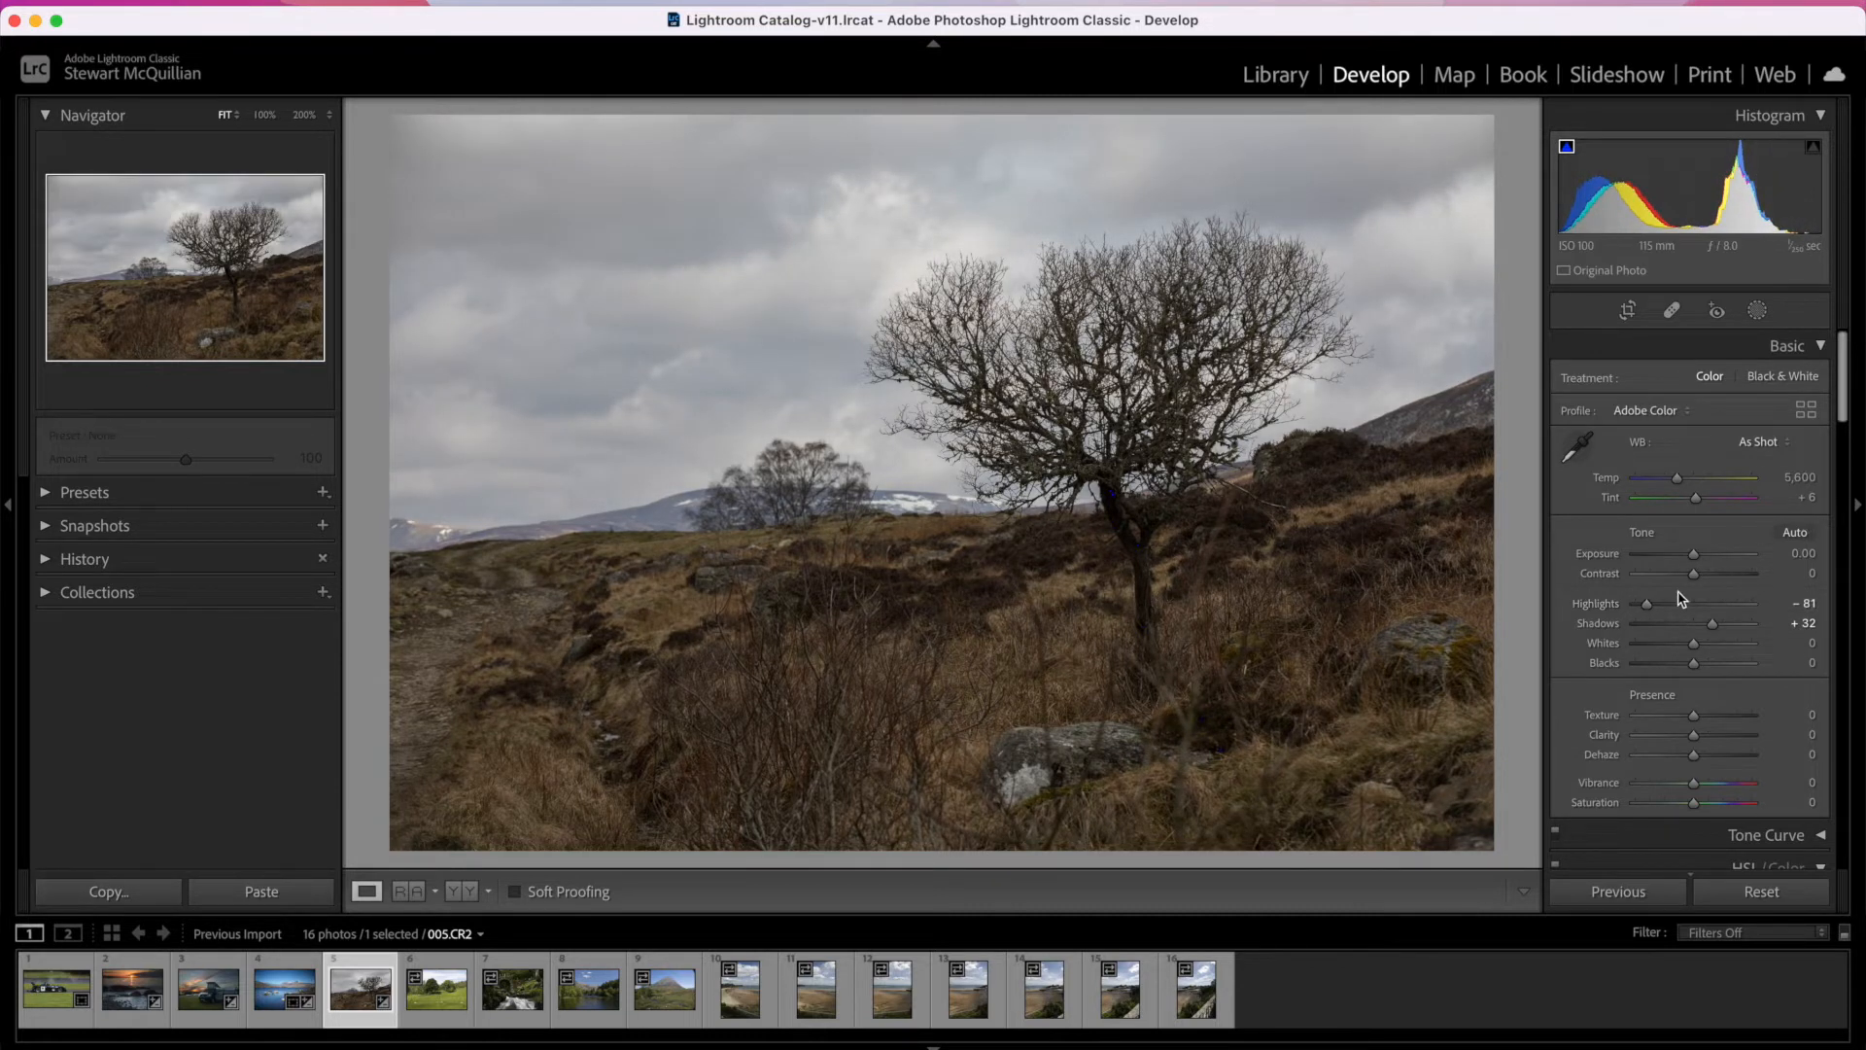
drag(1699, 643, 1731, 623)
Step: Set Clarity to 27, Texture to 25 and Vibrance to 26 on the tree photo, and lift the Shadows further
click(1709, 733)
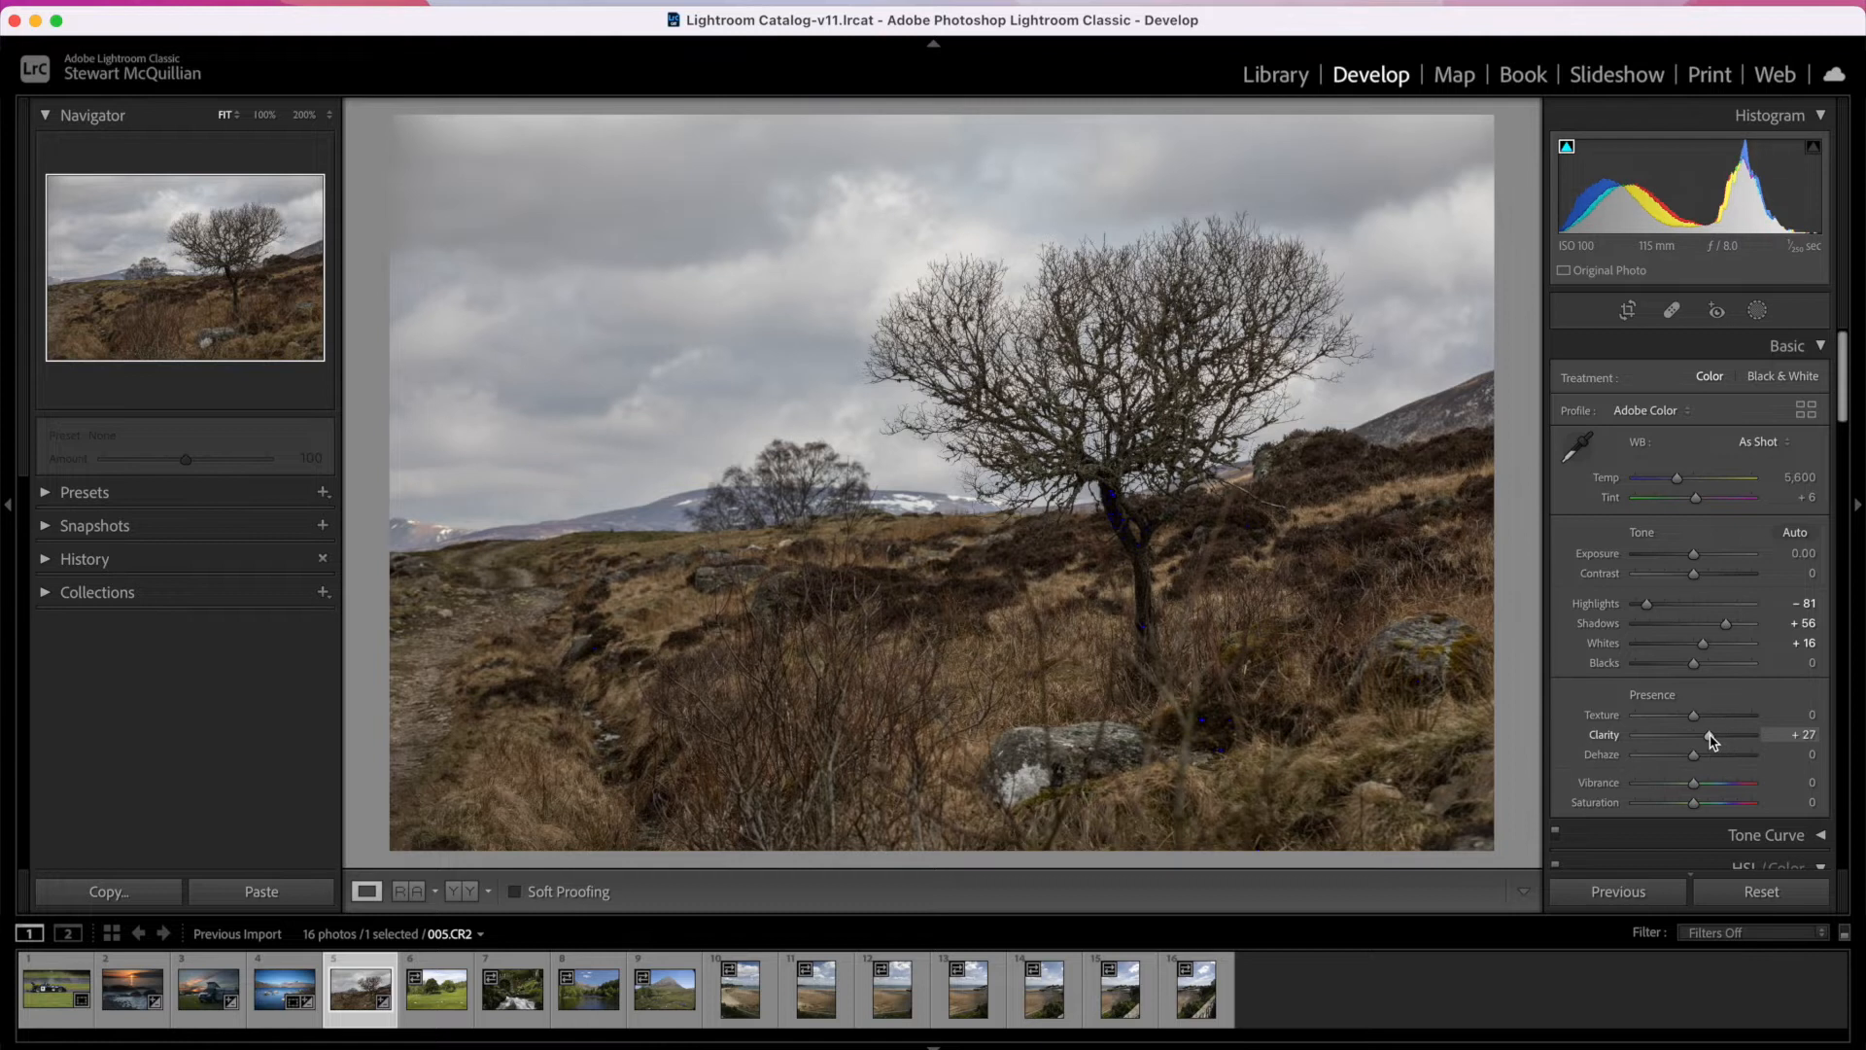
click(1709, 716)
click(1709, 782)
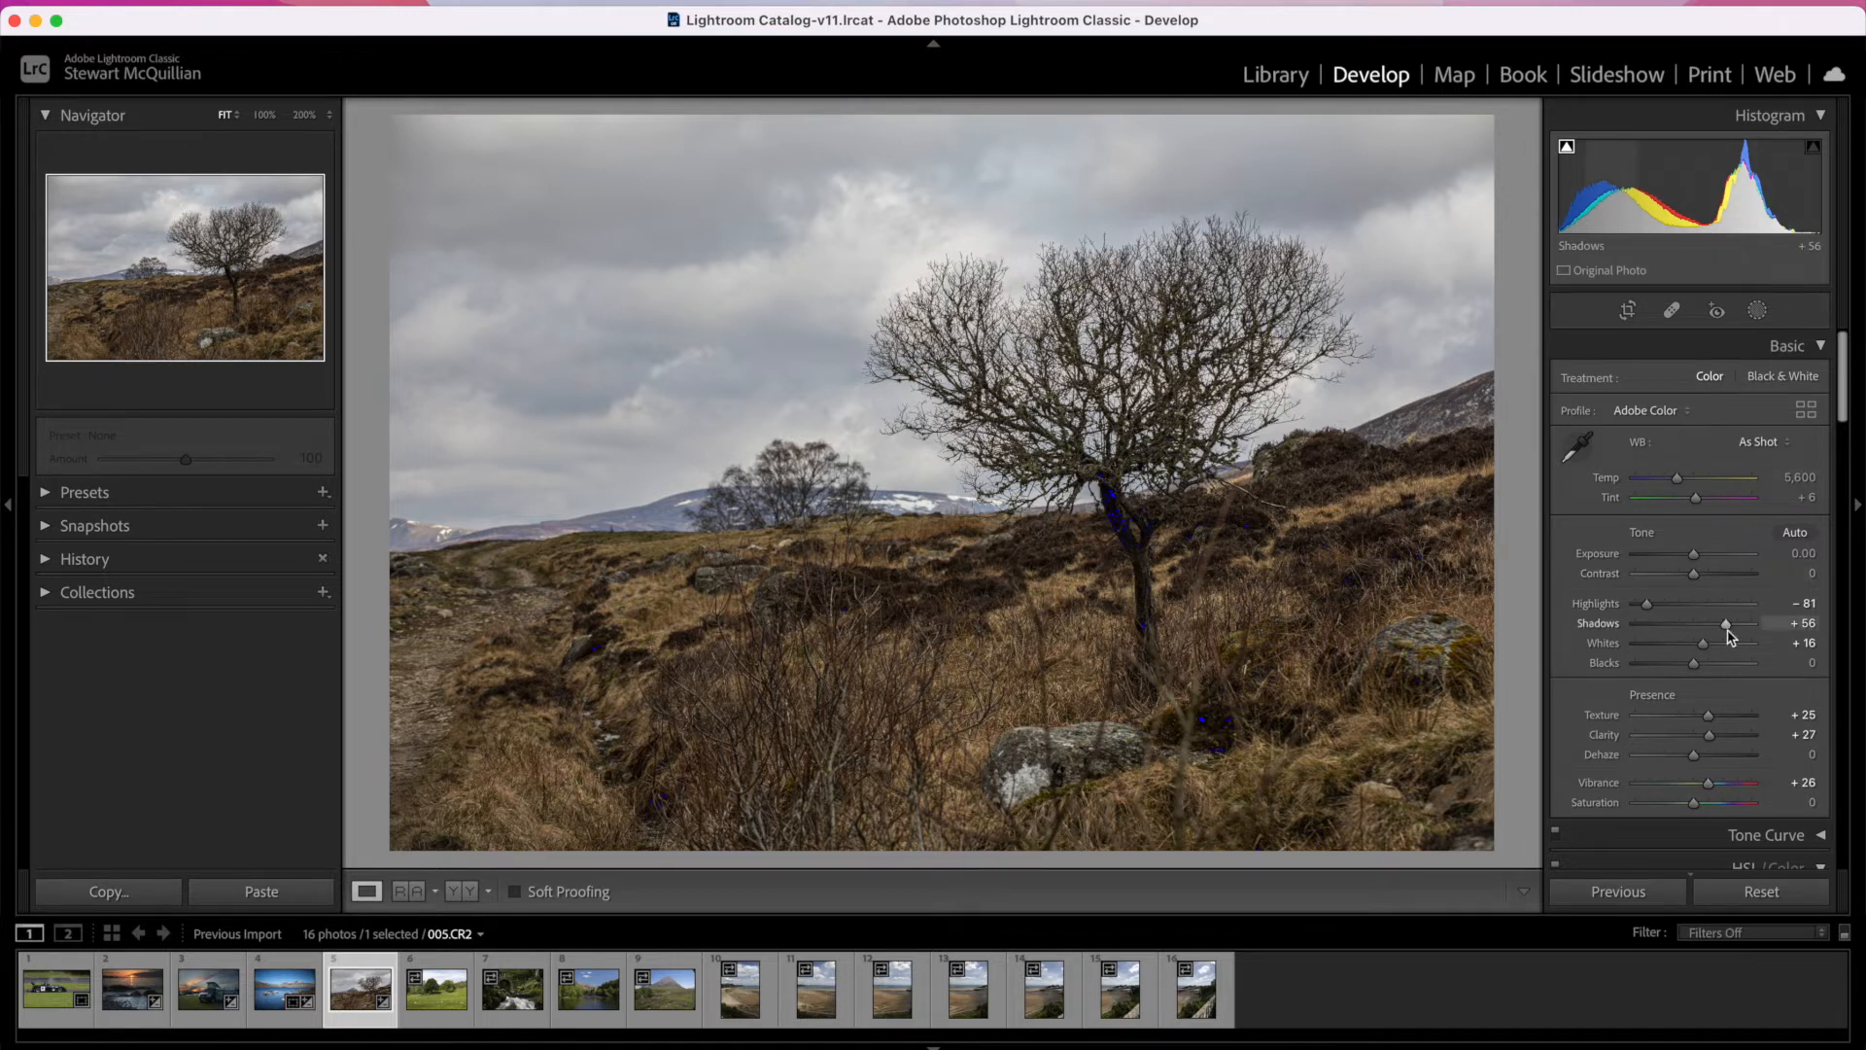
drag(1730, 632, 1759, 627)
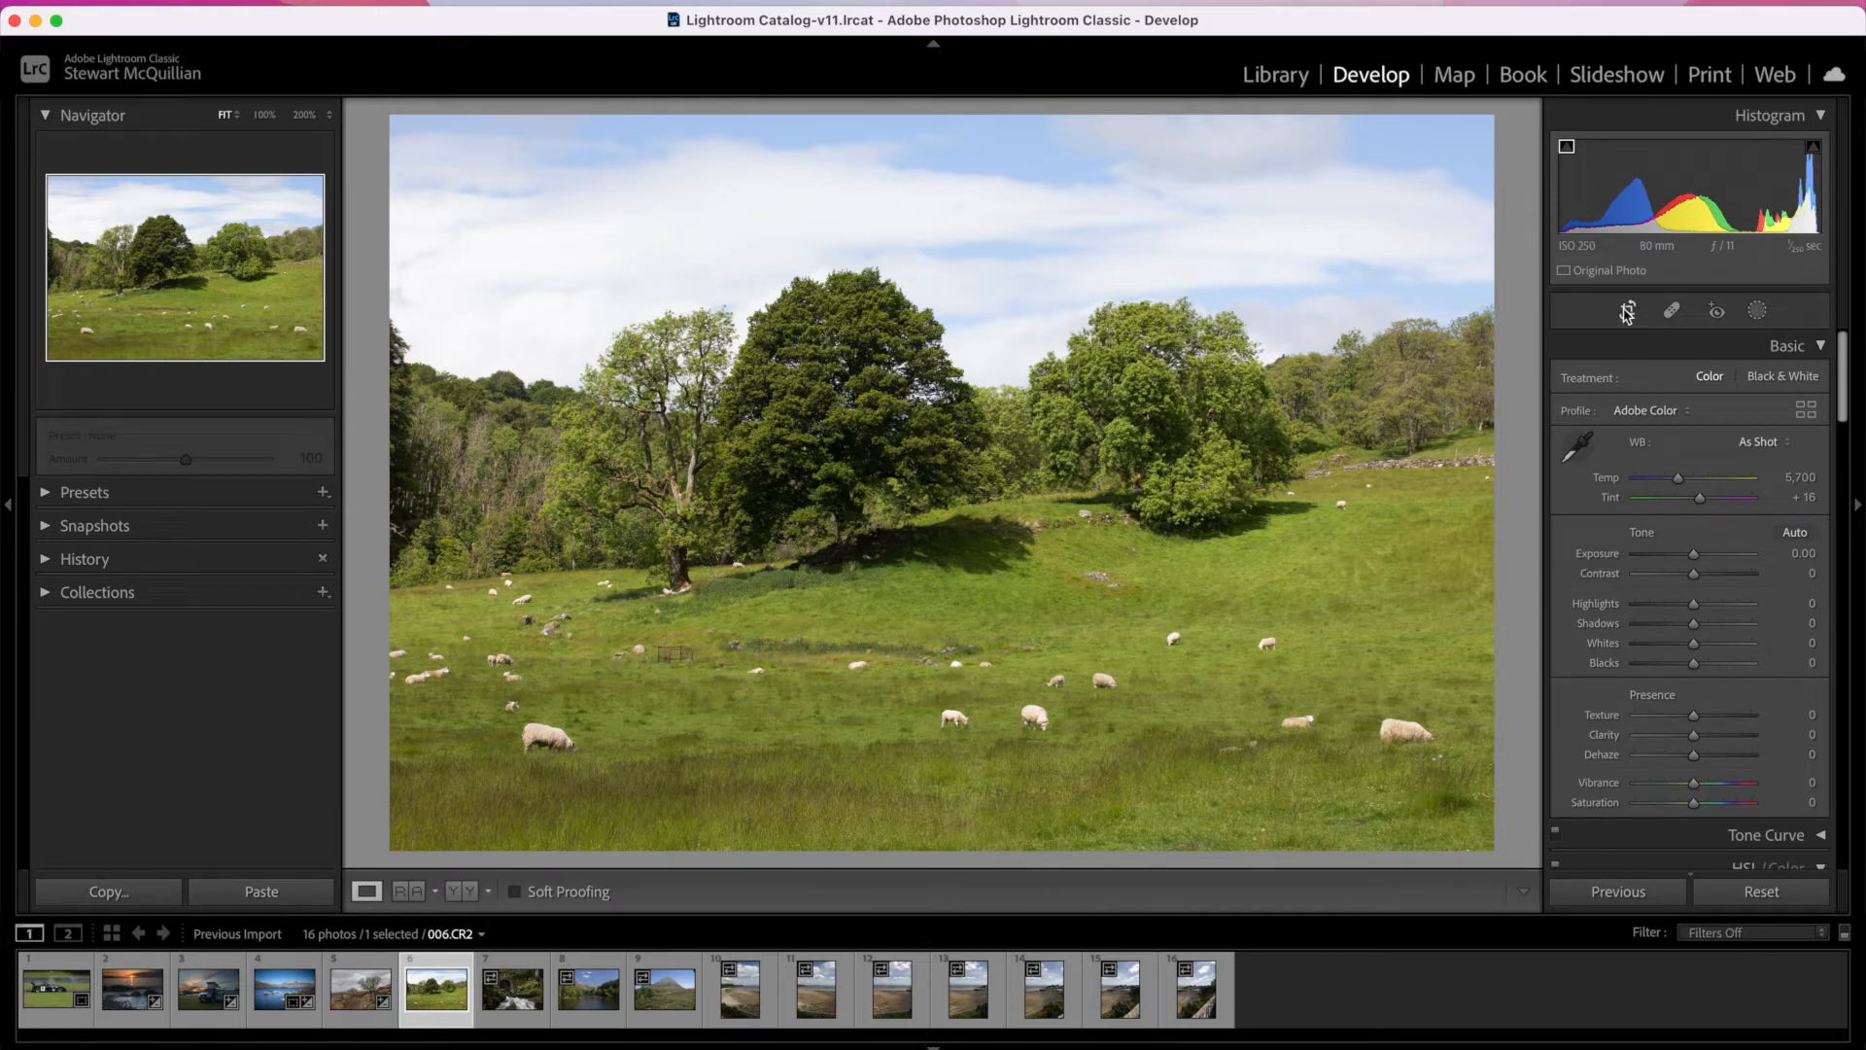
Step: Add a Select Sky mask to the sheep pasture photo 006.CR2 and hide the mask overlay
click(1757, 310)
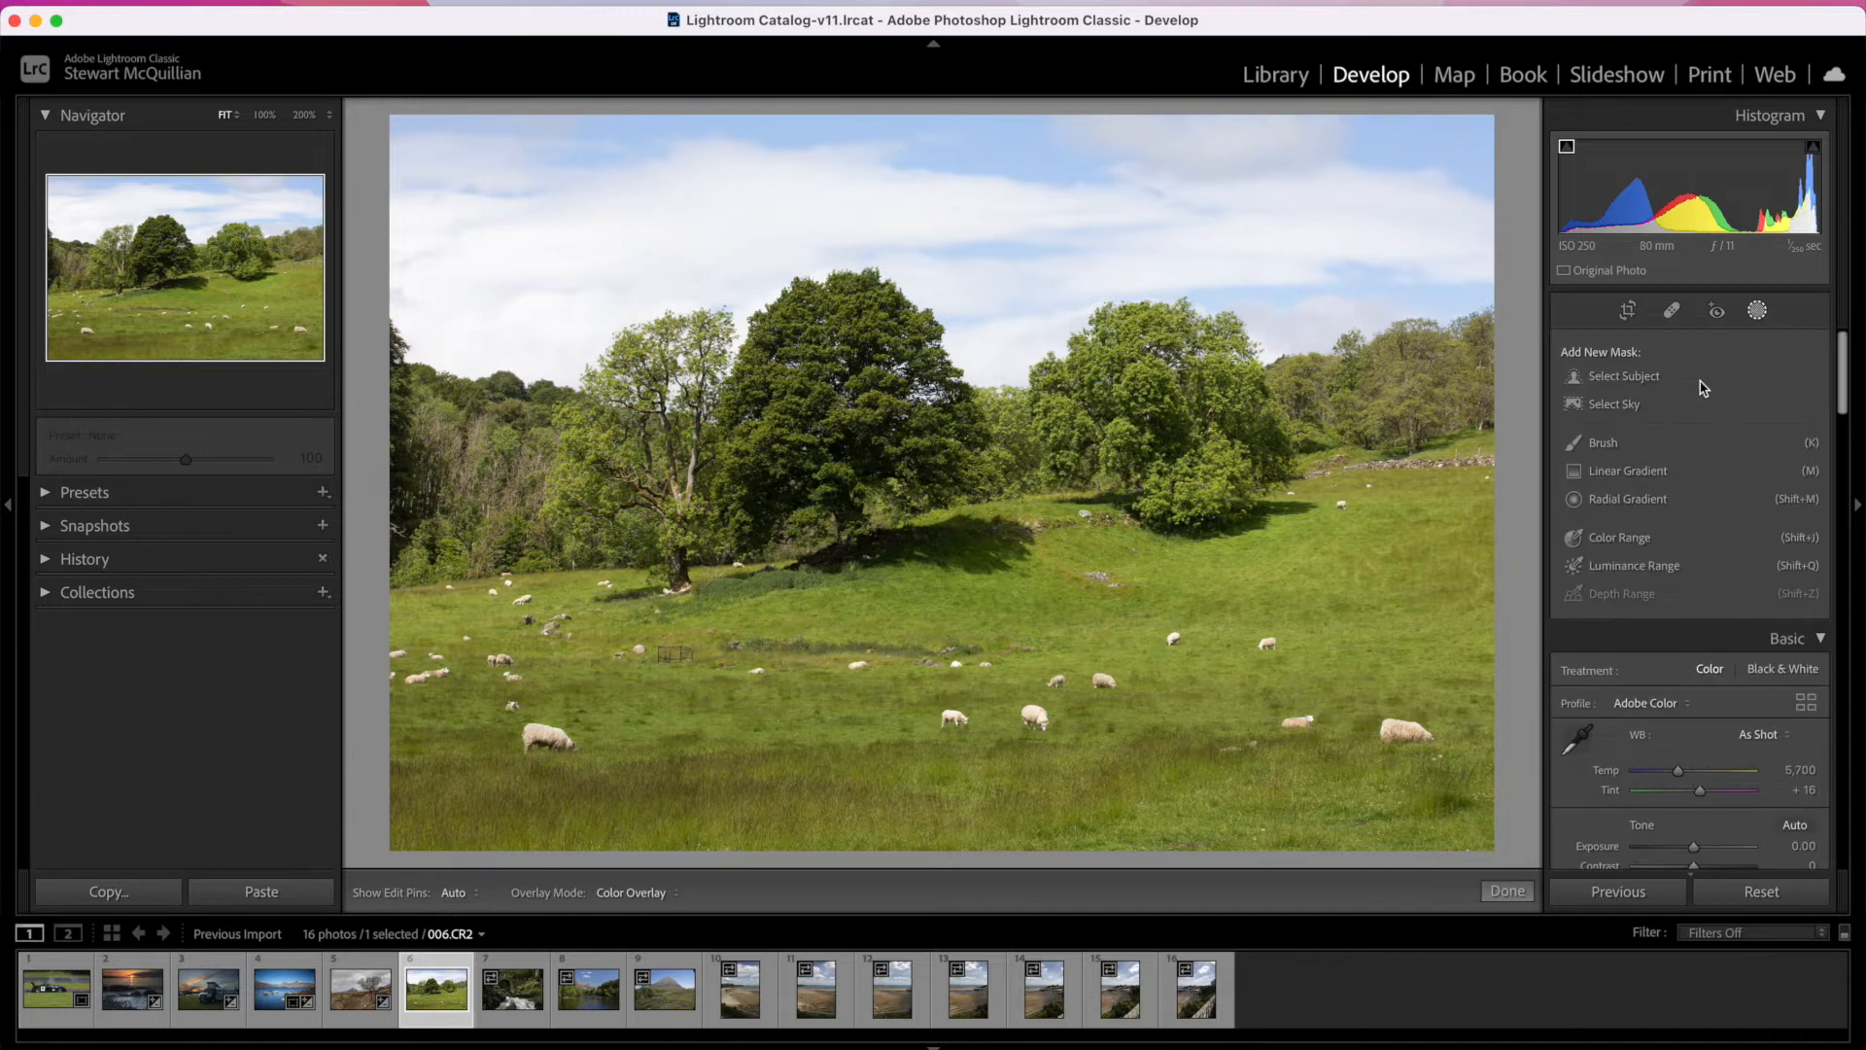
click(1615, 405)
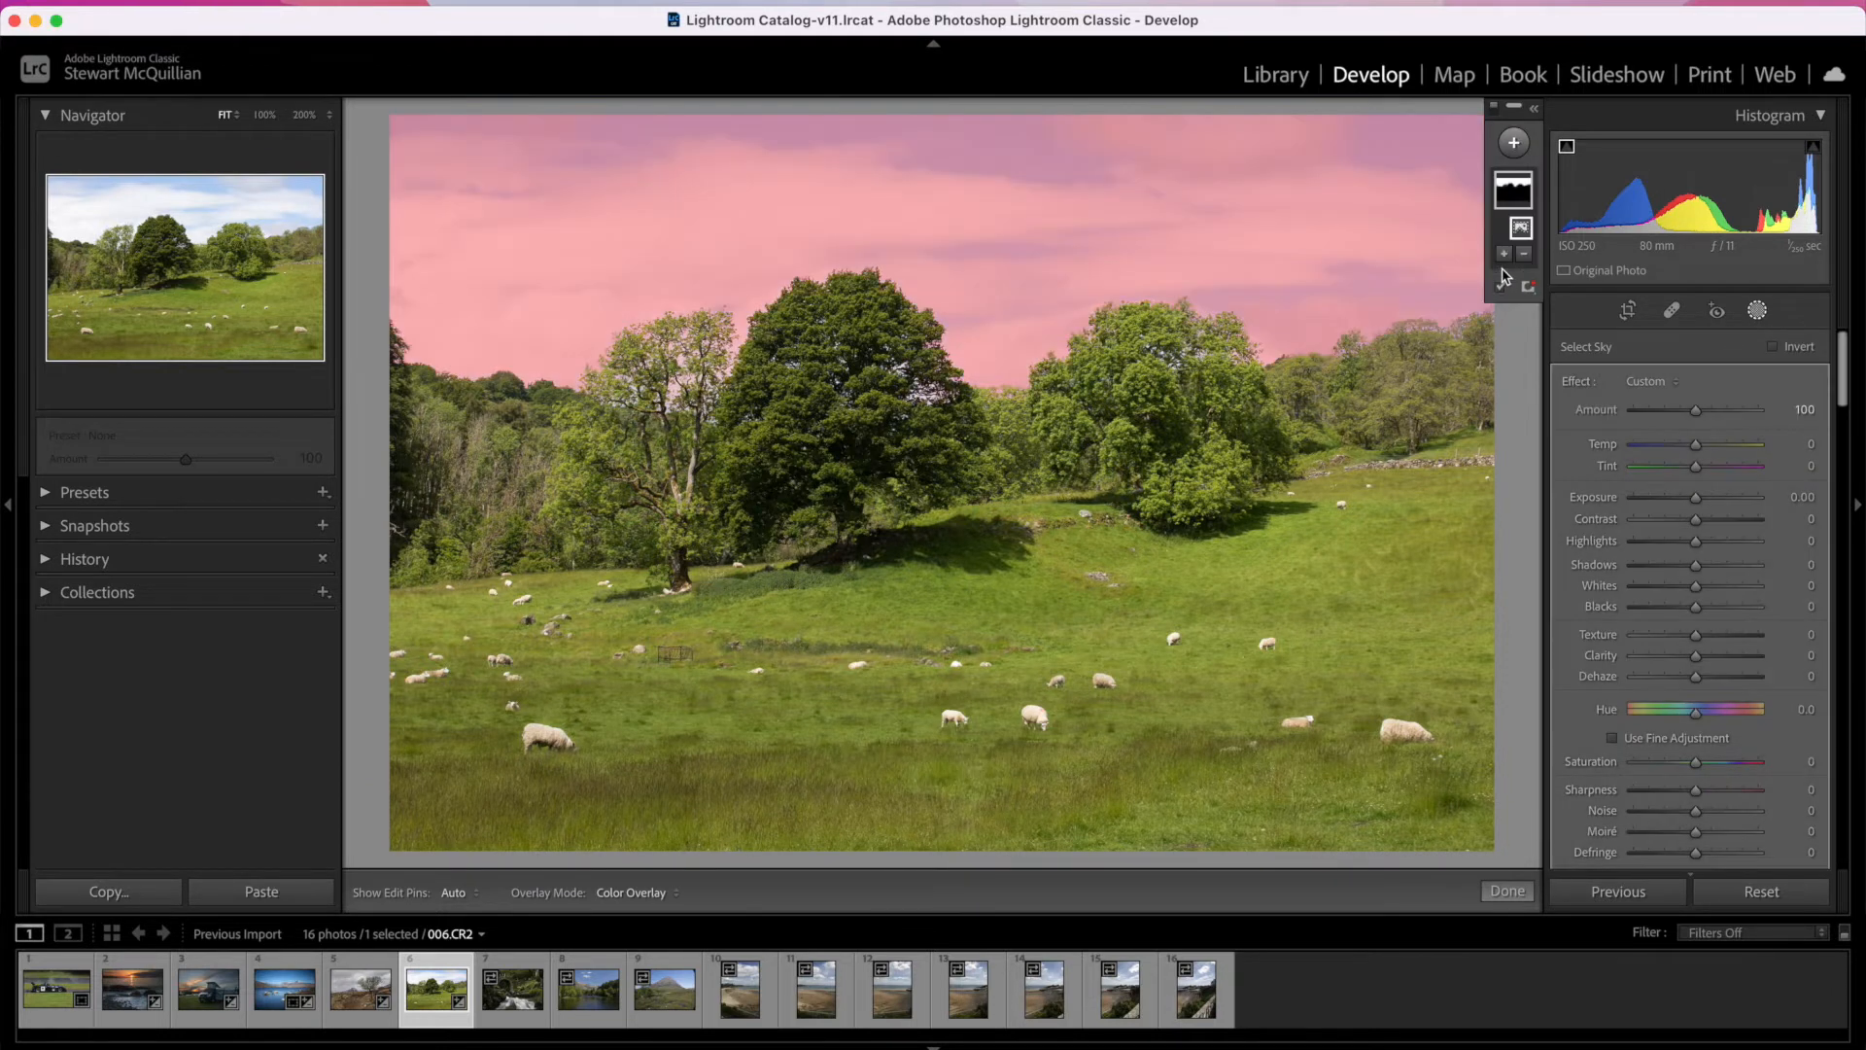
click(1500, 289)
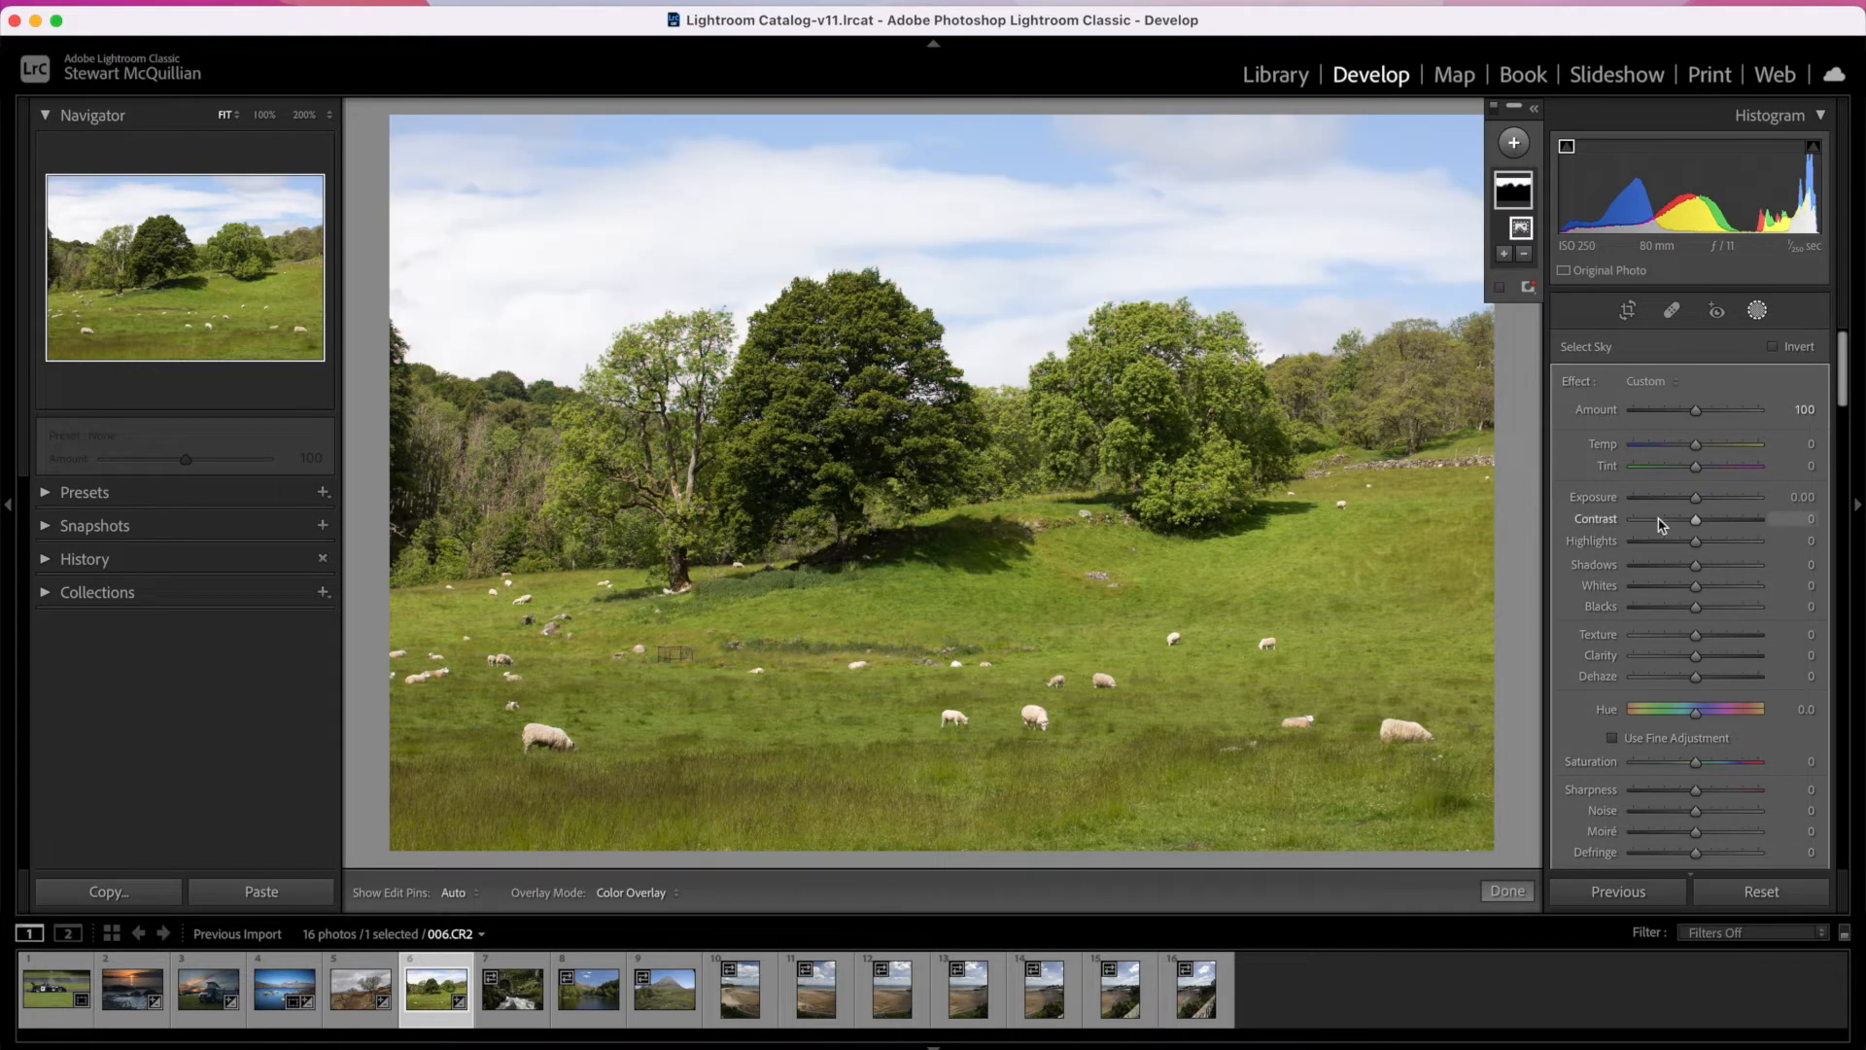
Step: Set the sky mask's Highlights to -70 and Dehaze to 24
drag(1658, 544, 1639, 543)
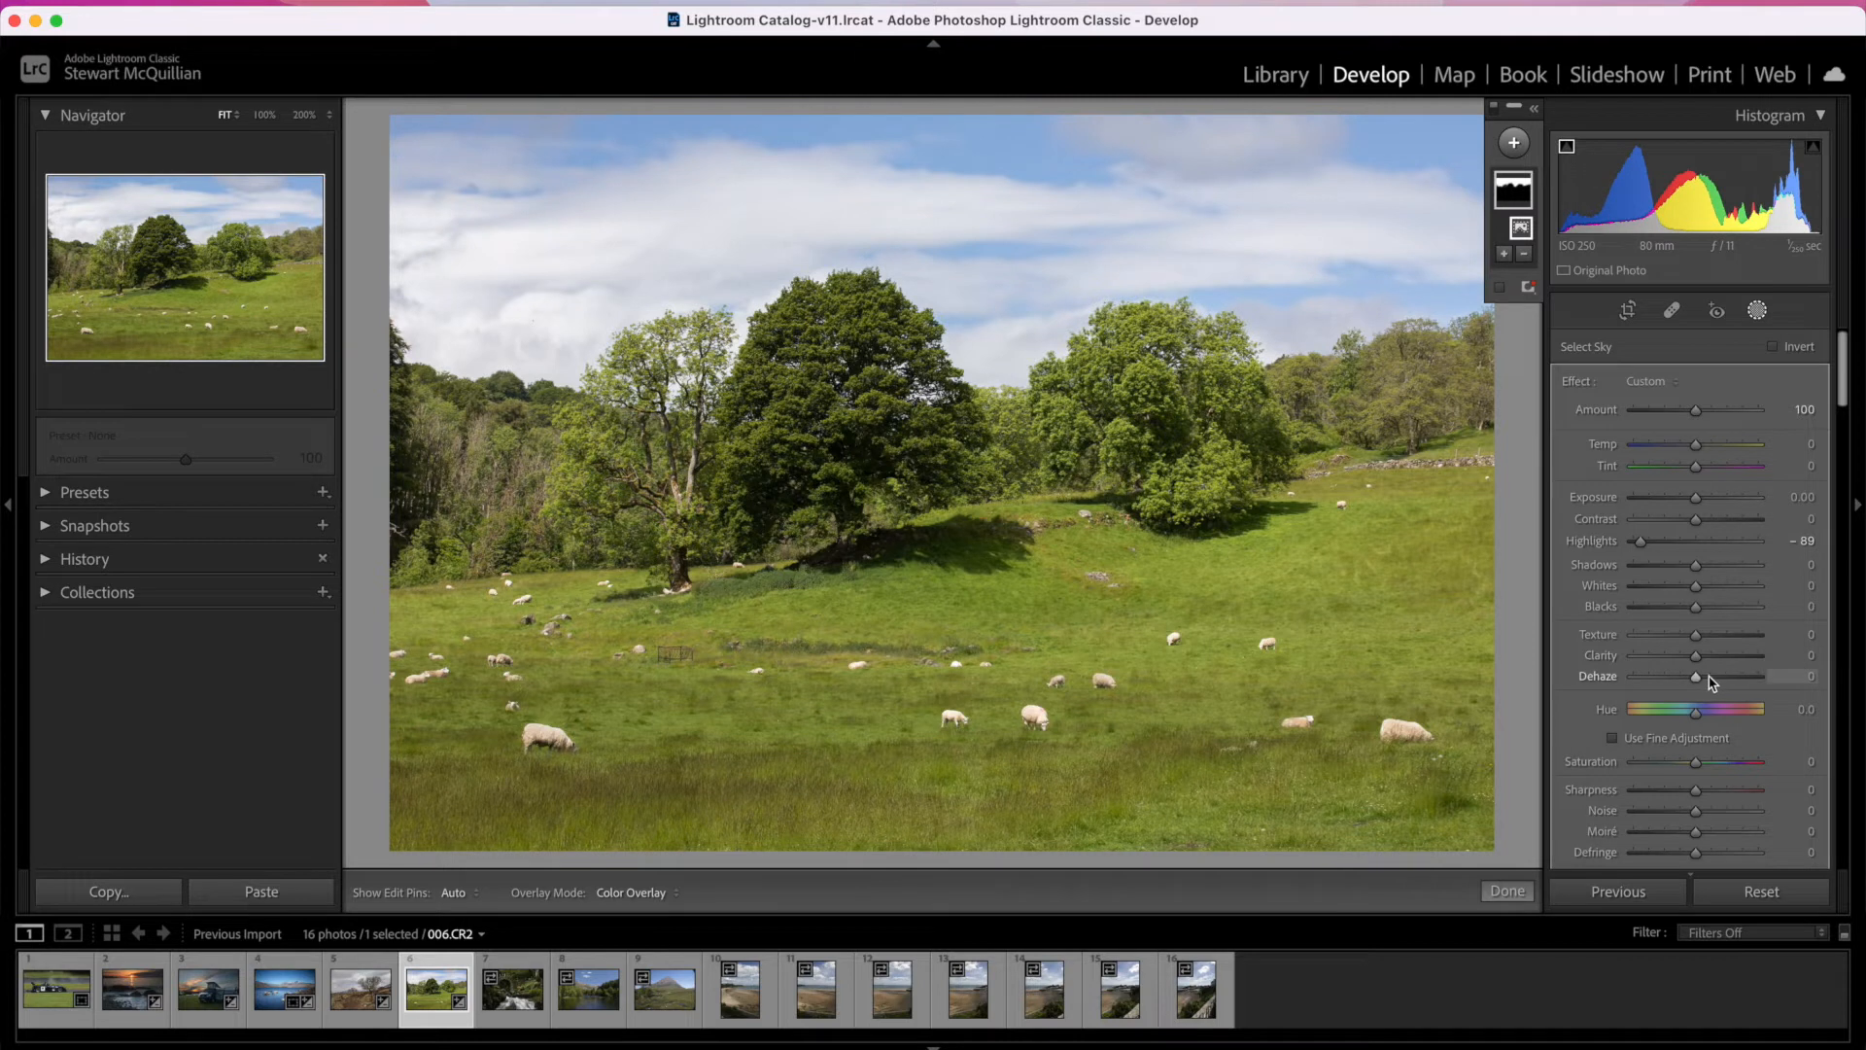
drag(1696, 681, 1711, 680)
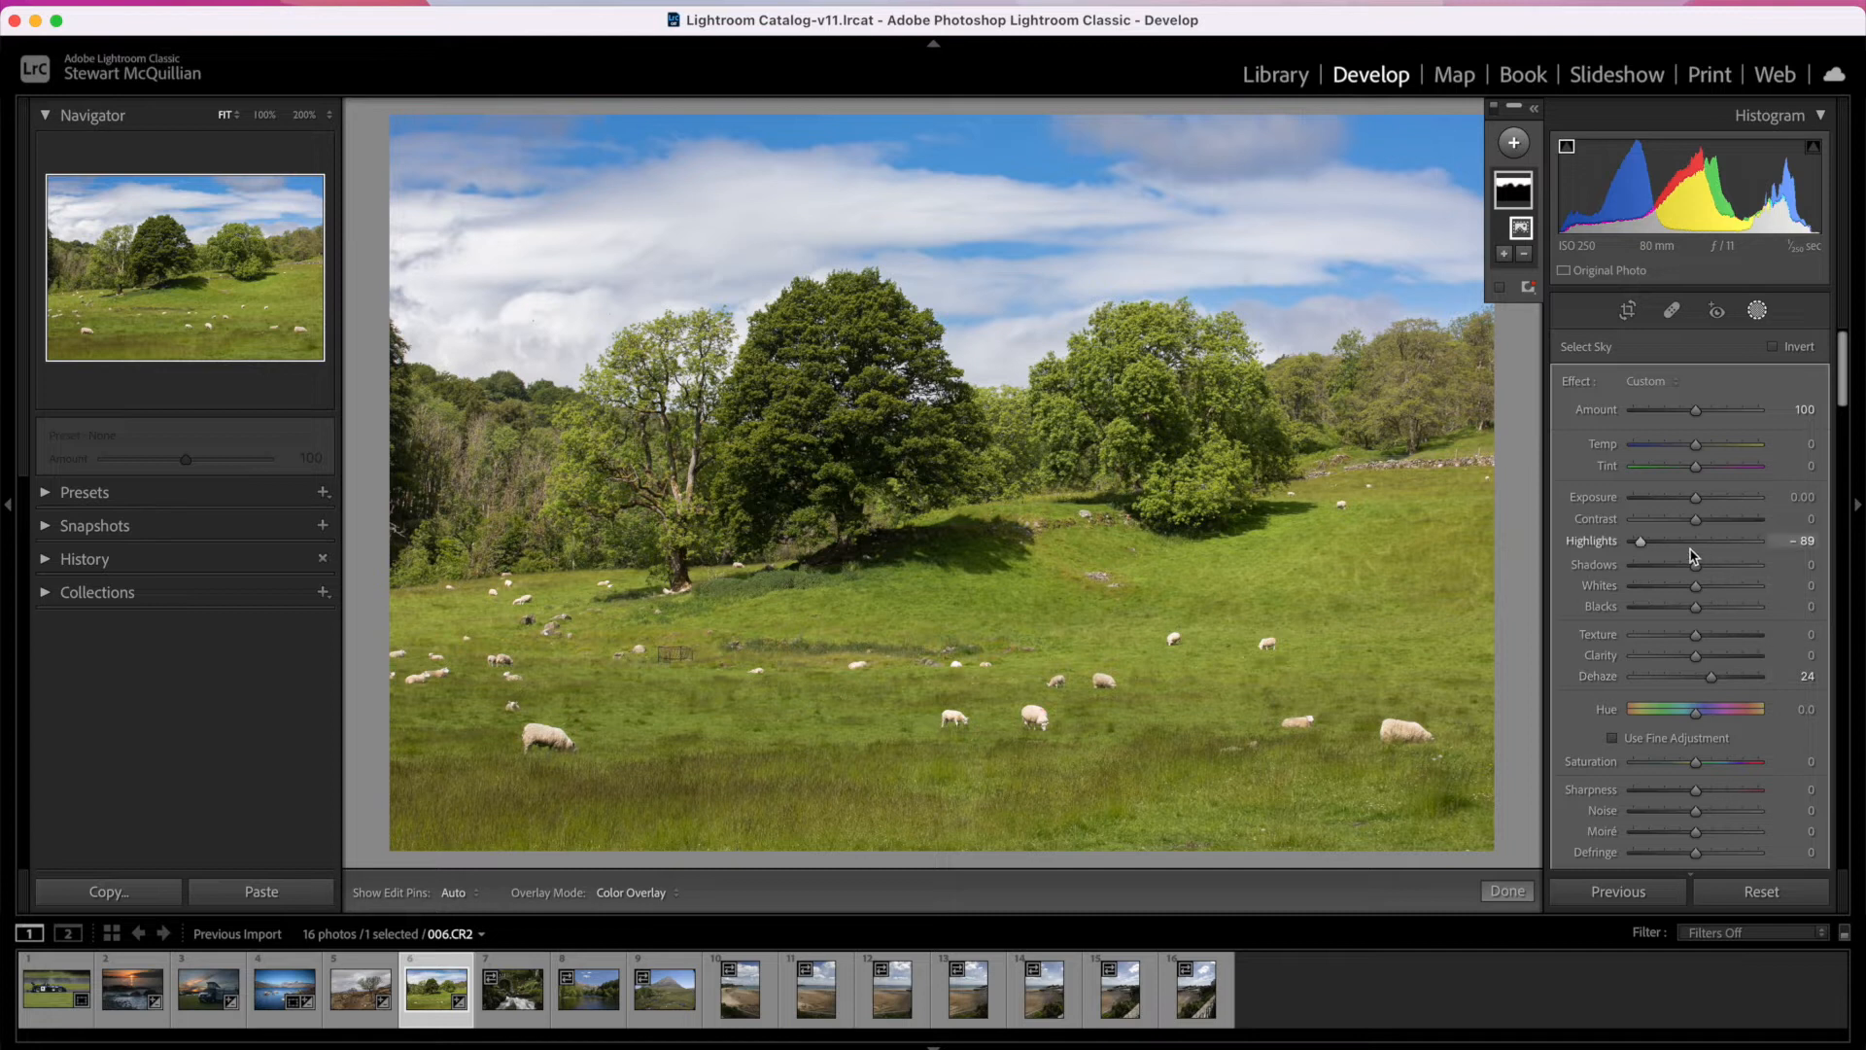
drag(1672, 553, 1649, 541)
Step: Reduce the Blue saturation slightly in the HSL/Color adjustments and finish the sky masking
scroll(1703, 685, down, 6)
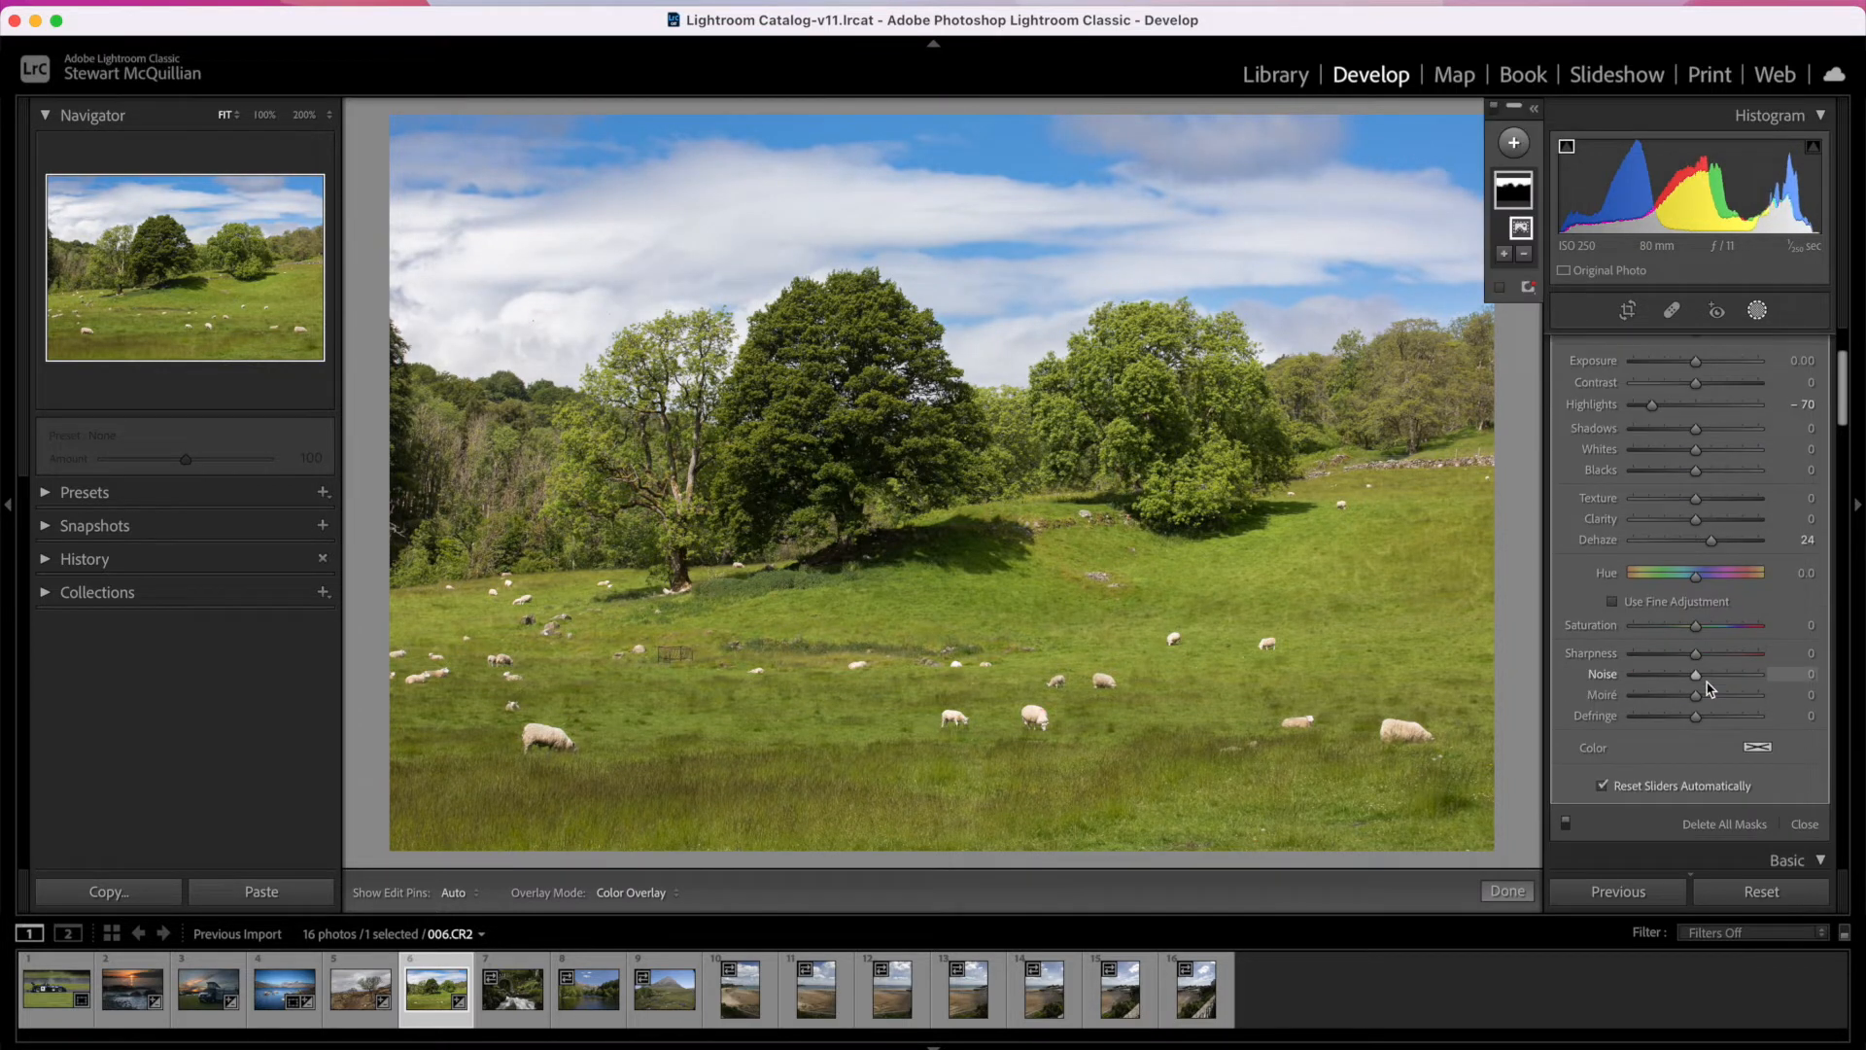
scroll(1710, 688, down, 8)
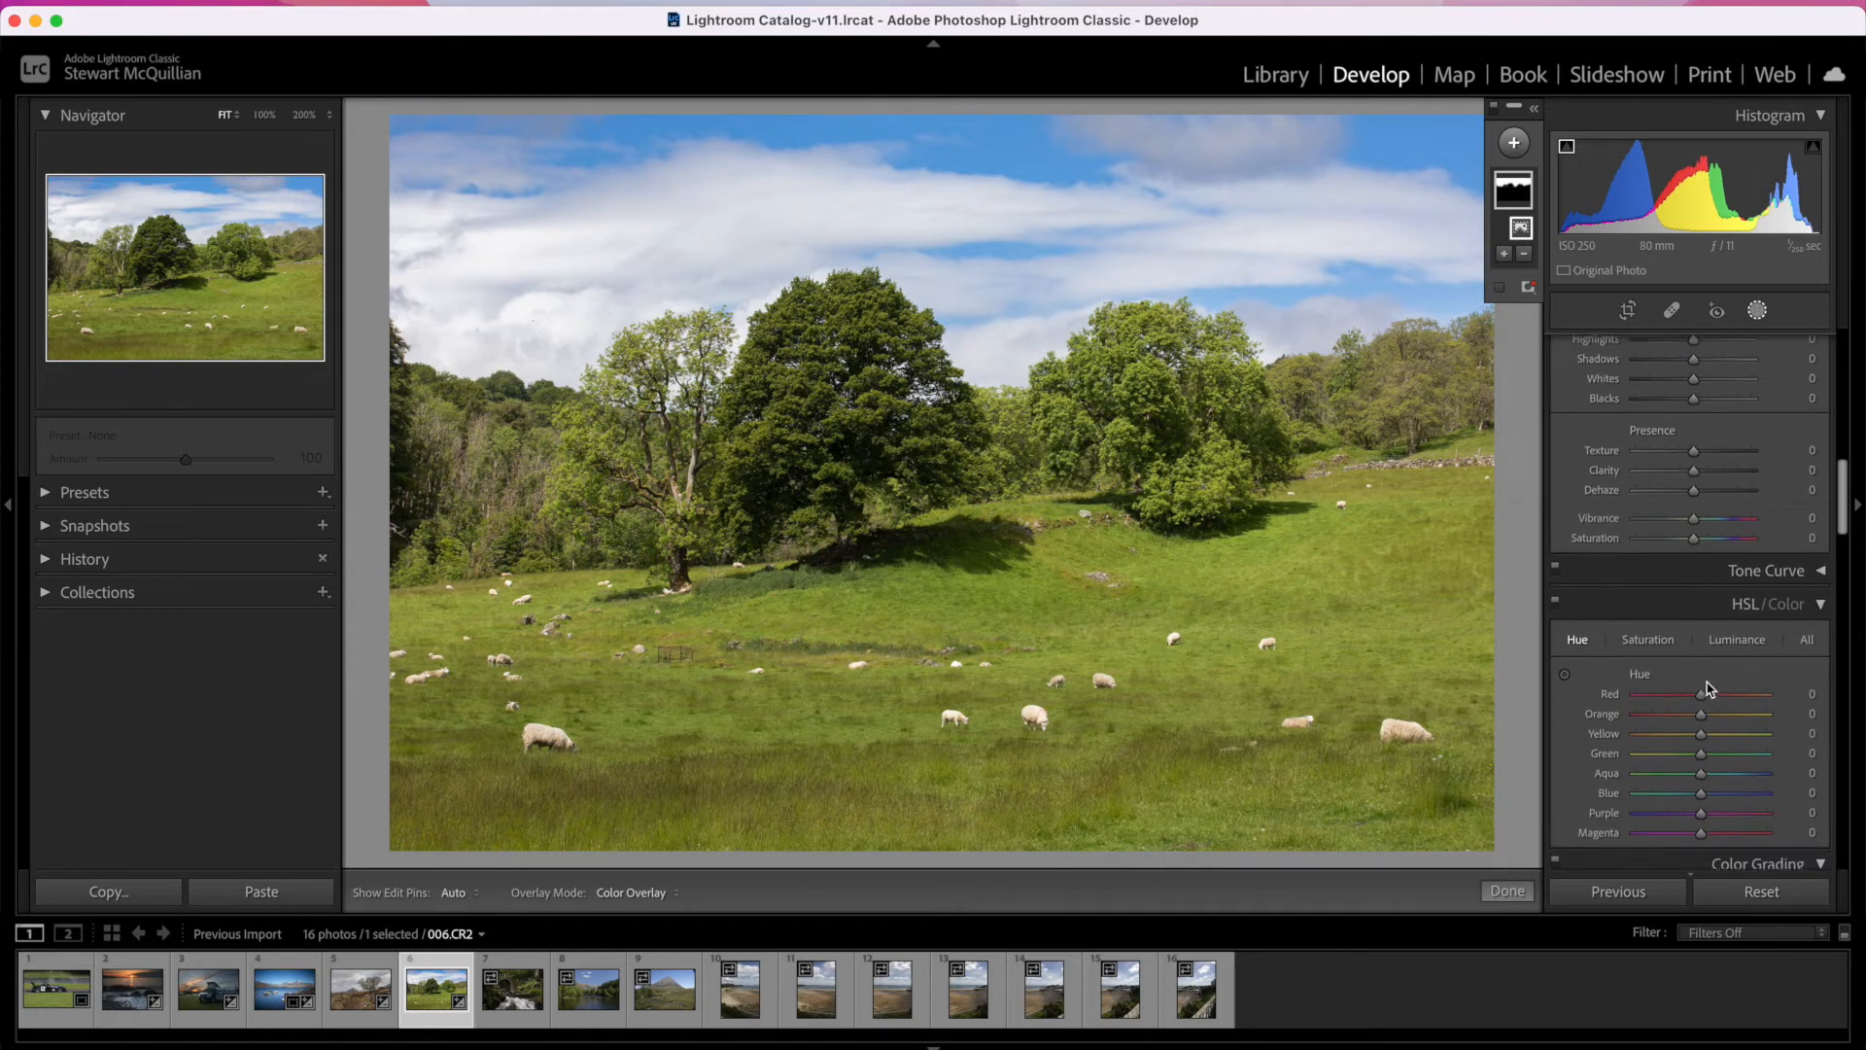
click(1649, 638)
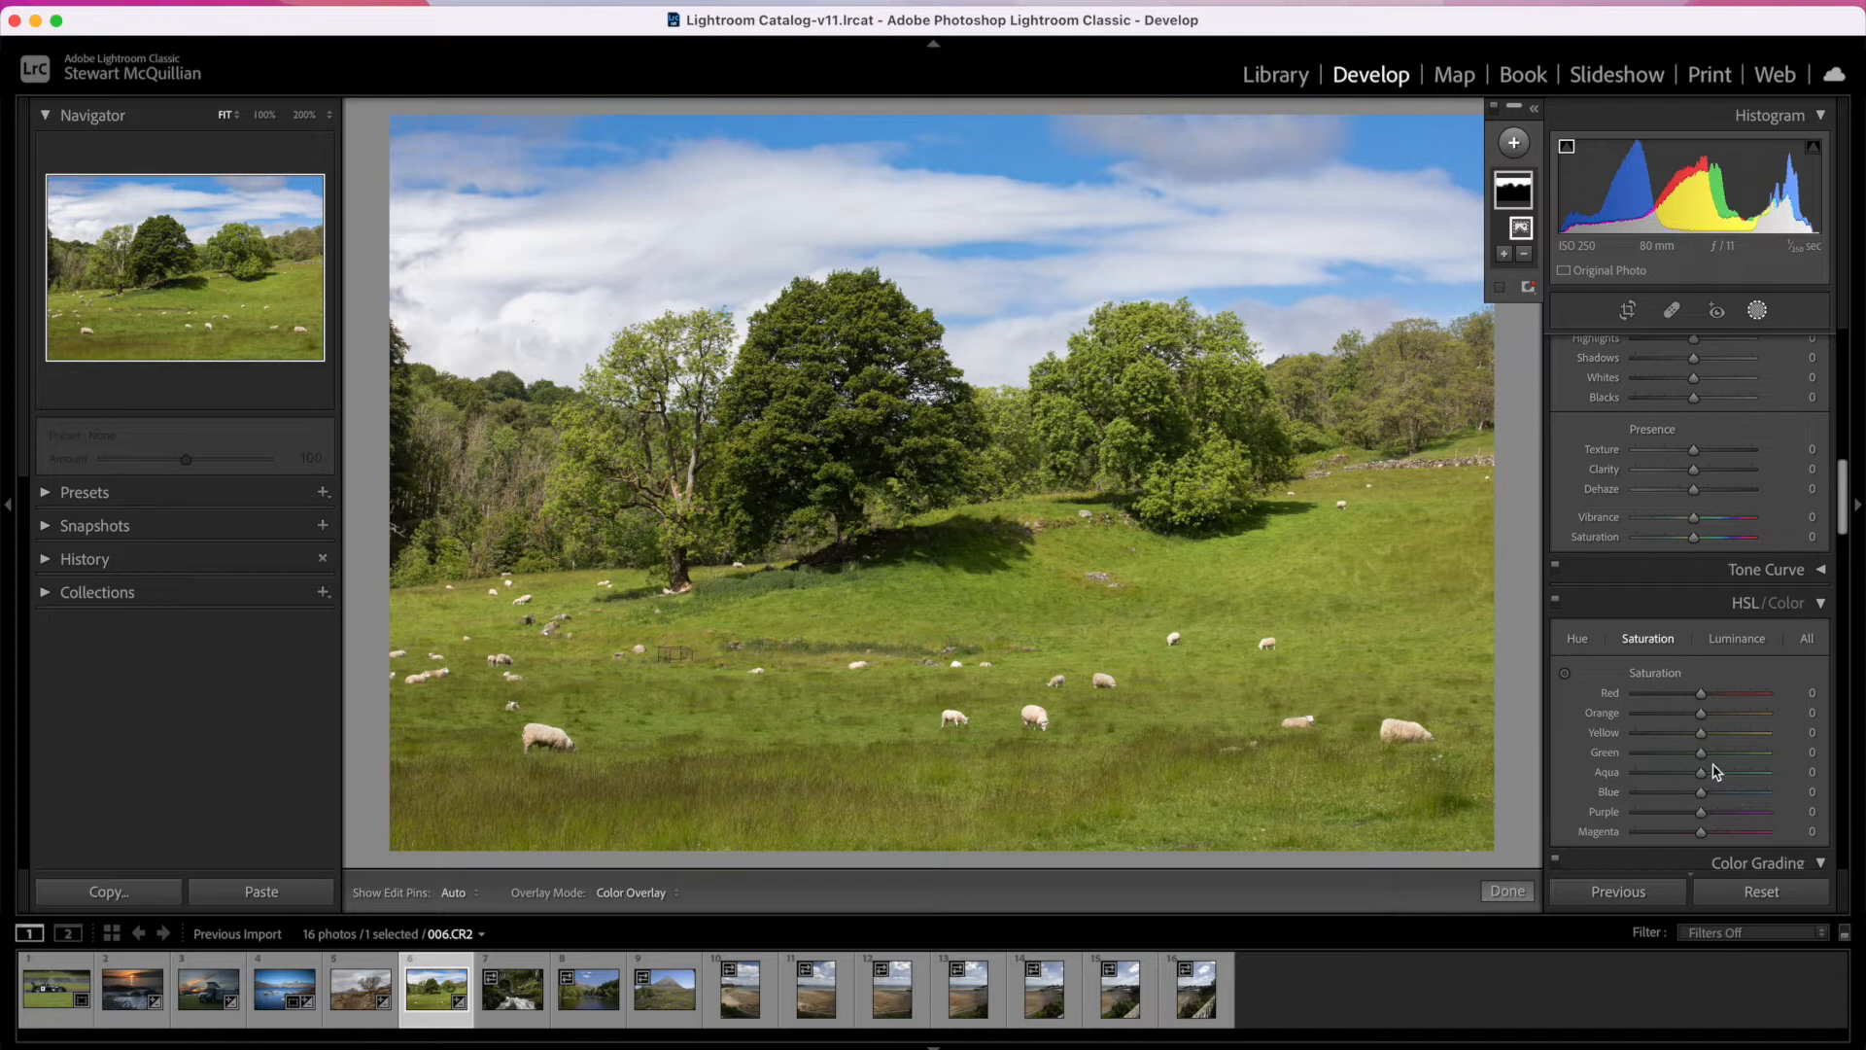
mouse_move(1709, 797)
mouse_down()
mouse_move(1676, 797)
mouse_move(1694, 795)
mouse_up()
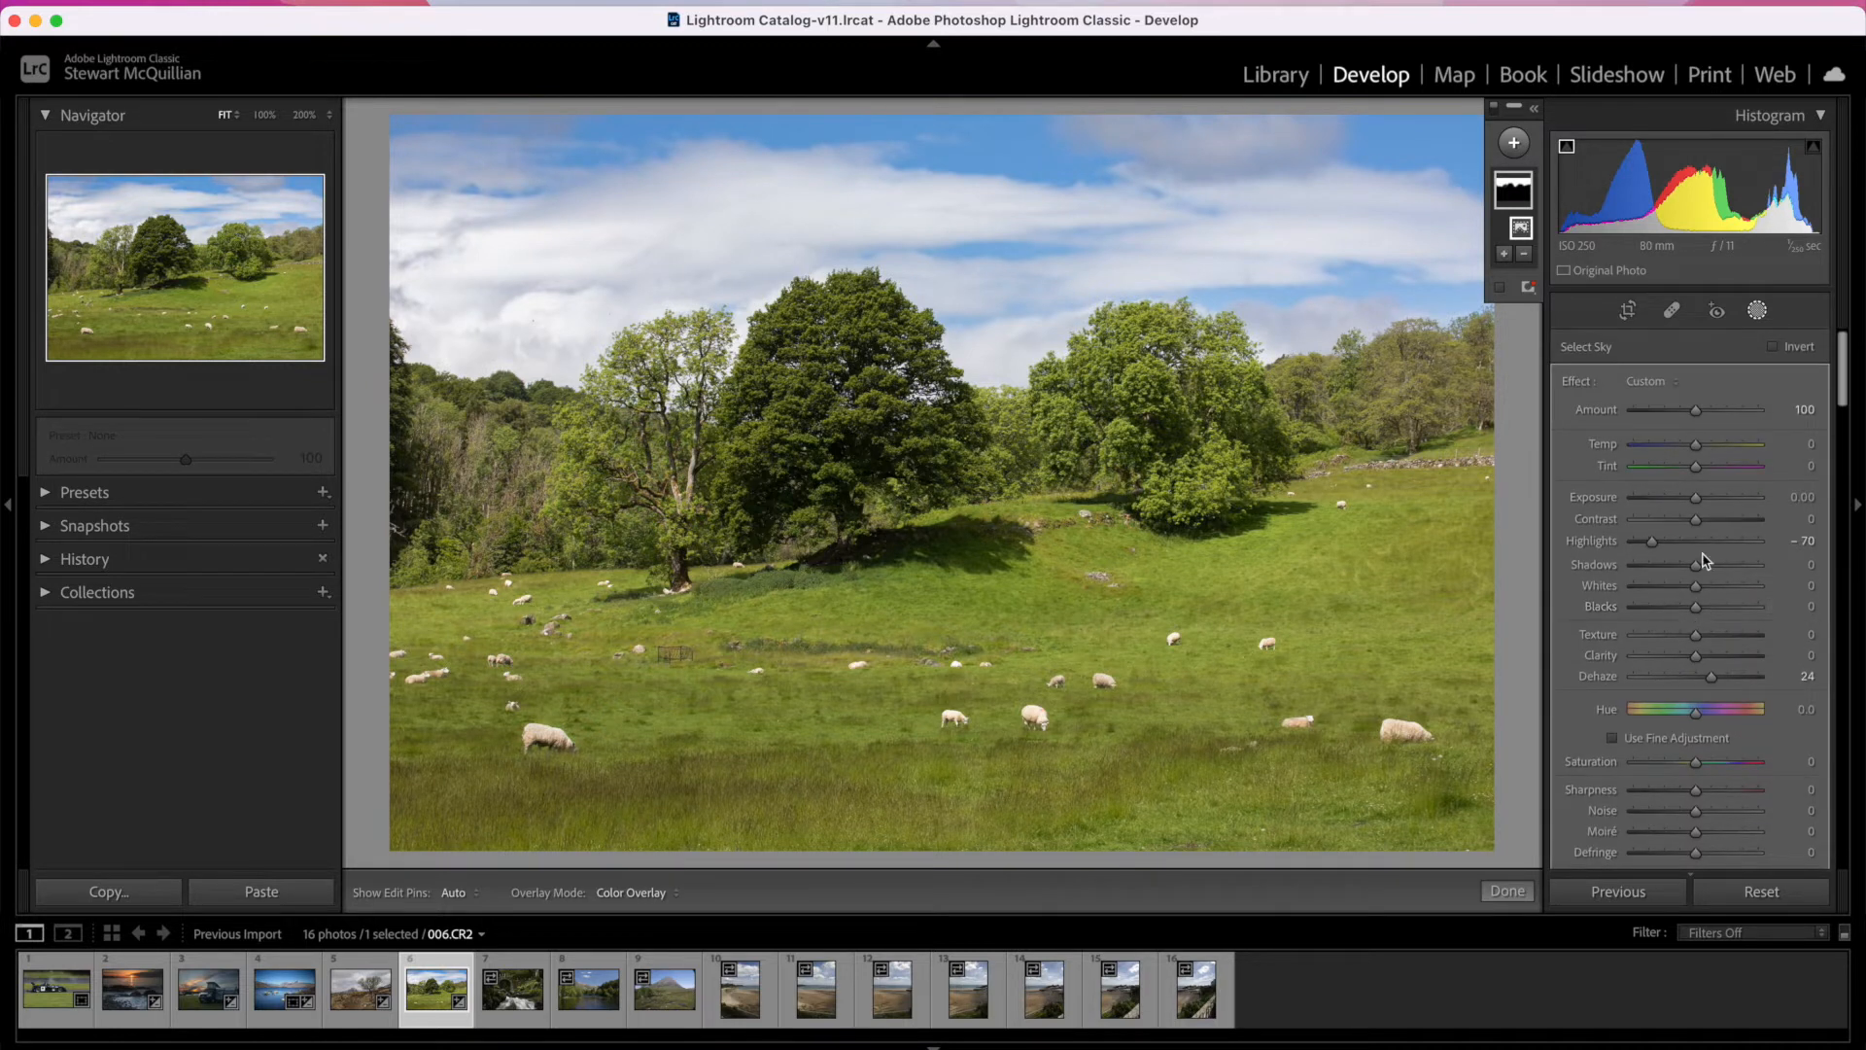
drag(1698, 501, 1696, 500)
click(1758, 310)
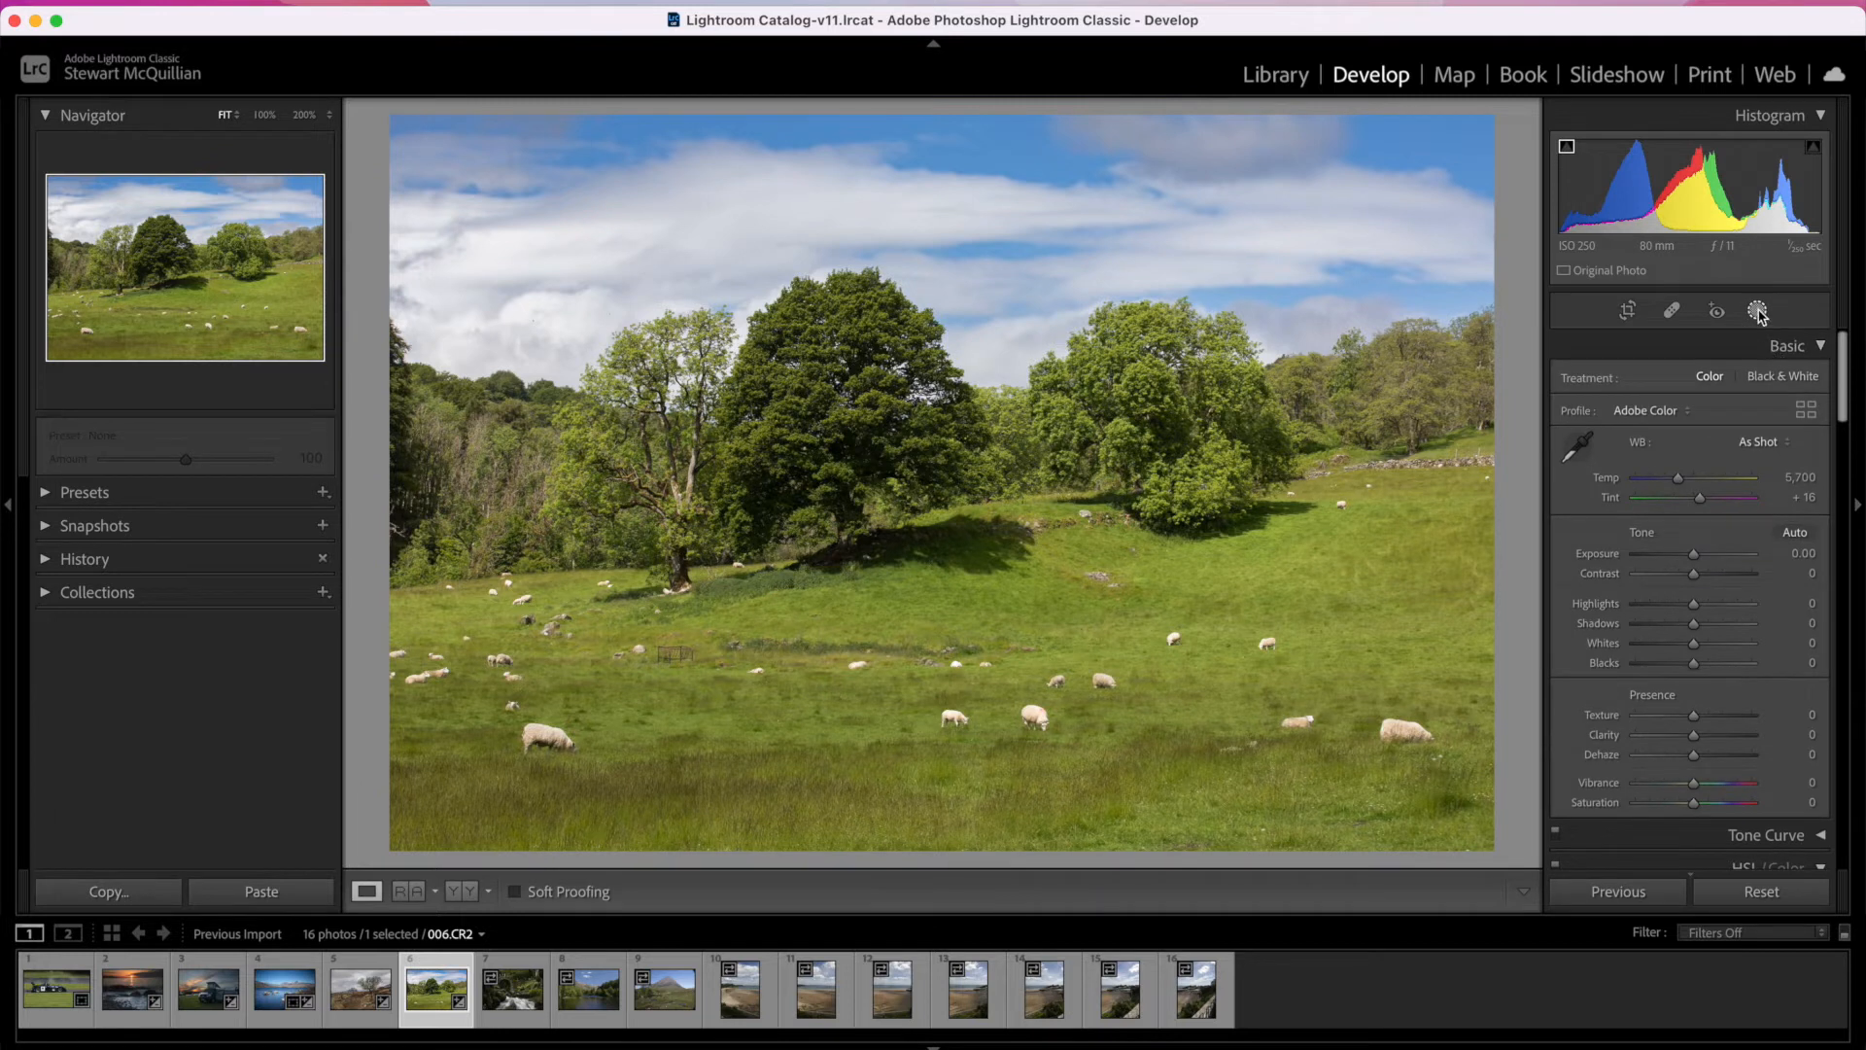
Step: Add a Linear Gradient mask rising from the photo's lower edge to the trees and set its Exposure to -0.83
click(1758, 310)
click(1513, 143)
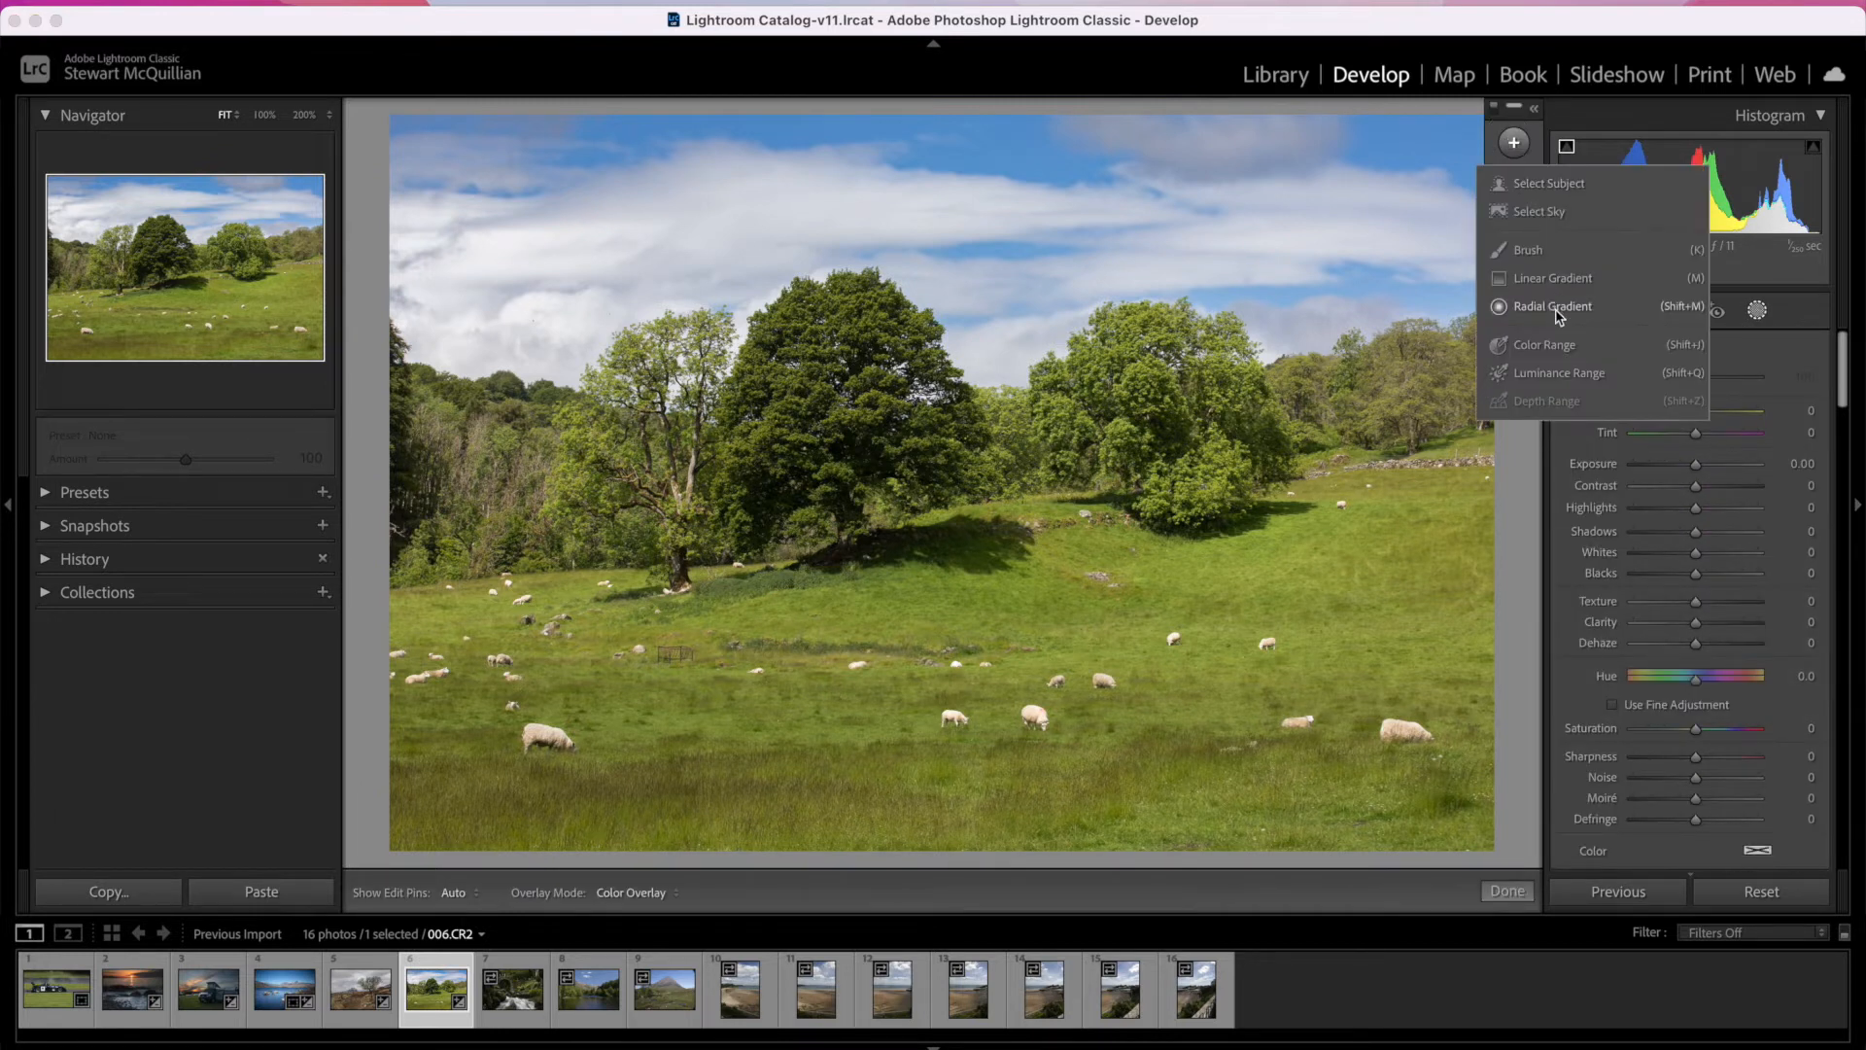
click(1539, 282)
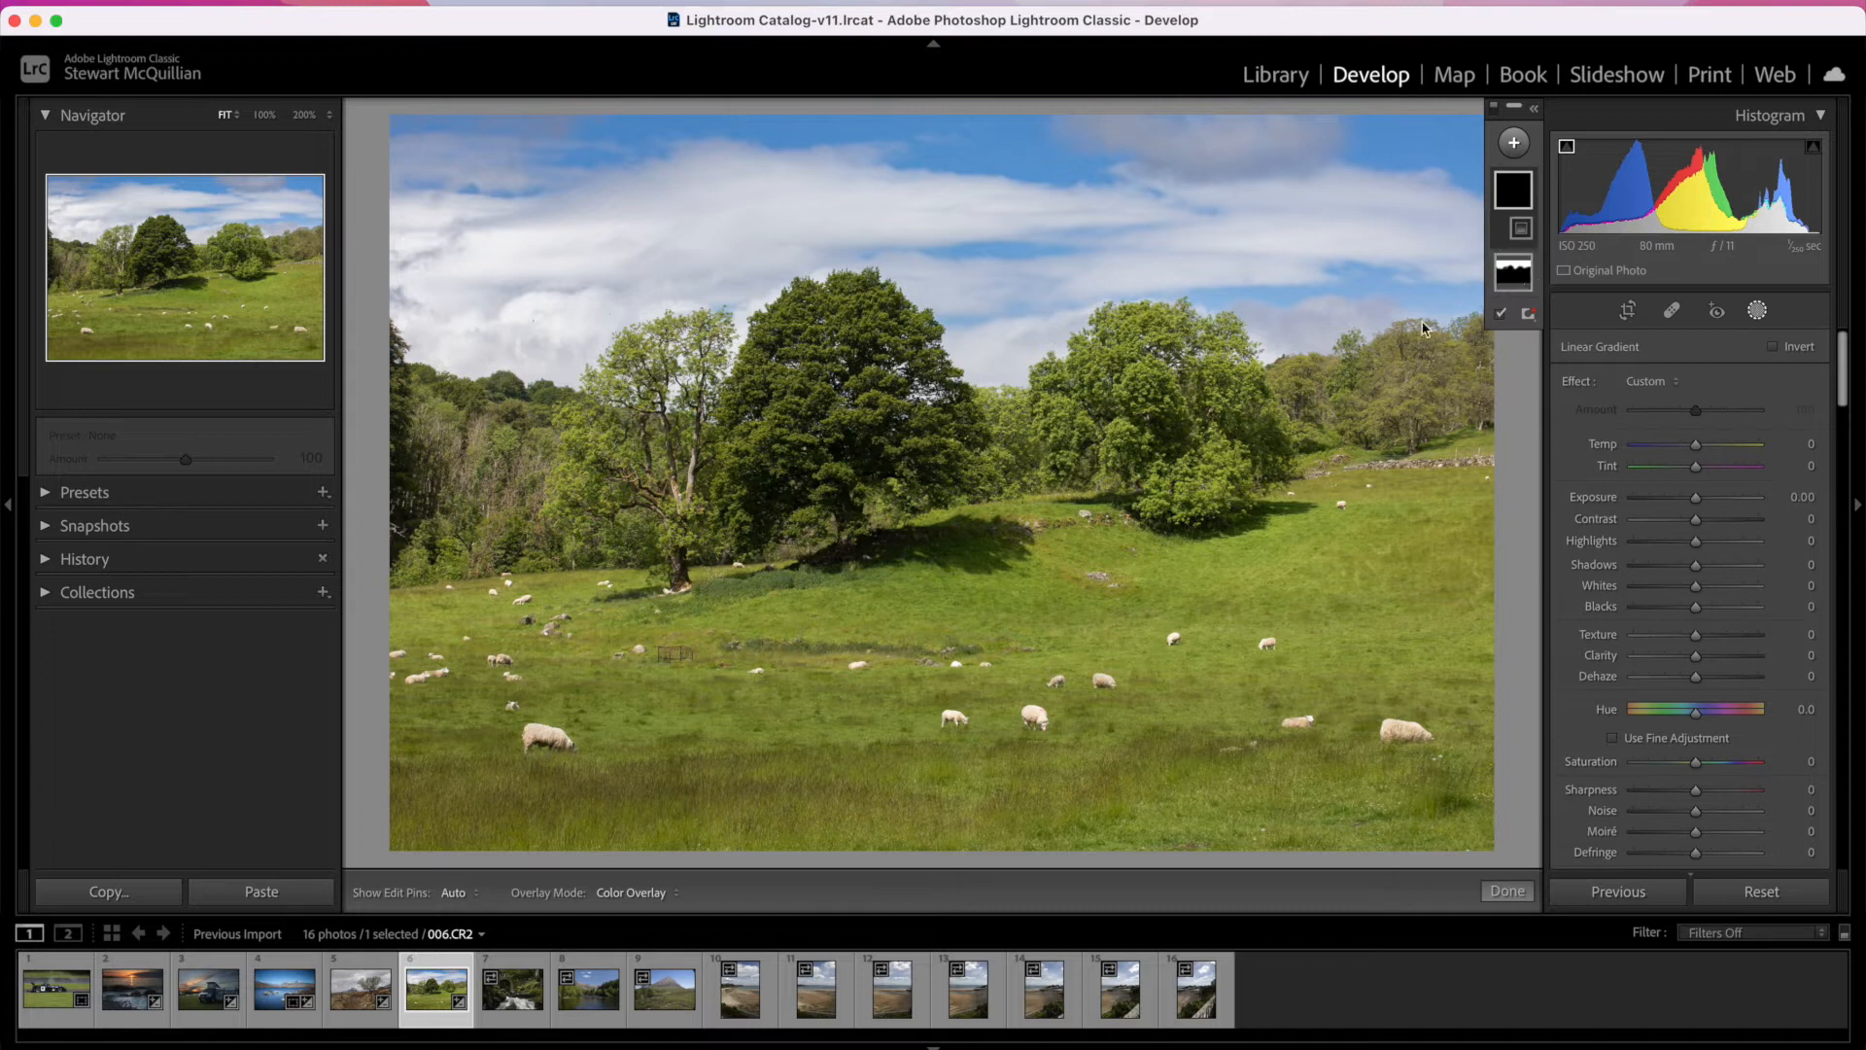
drag(1042, 861, 1008, 448)
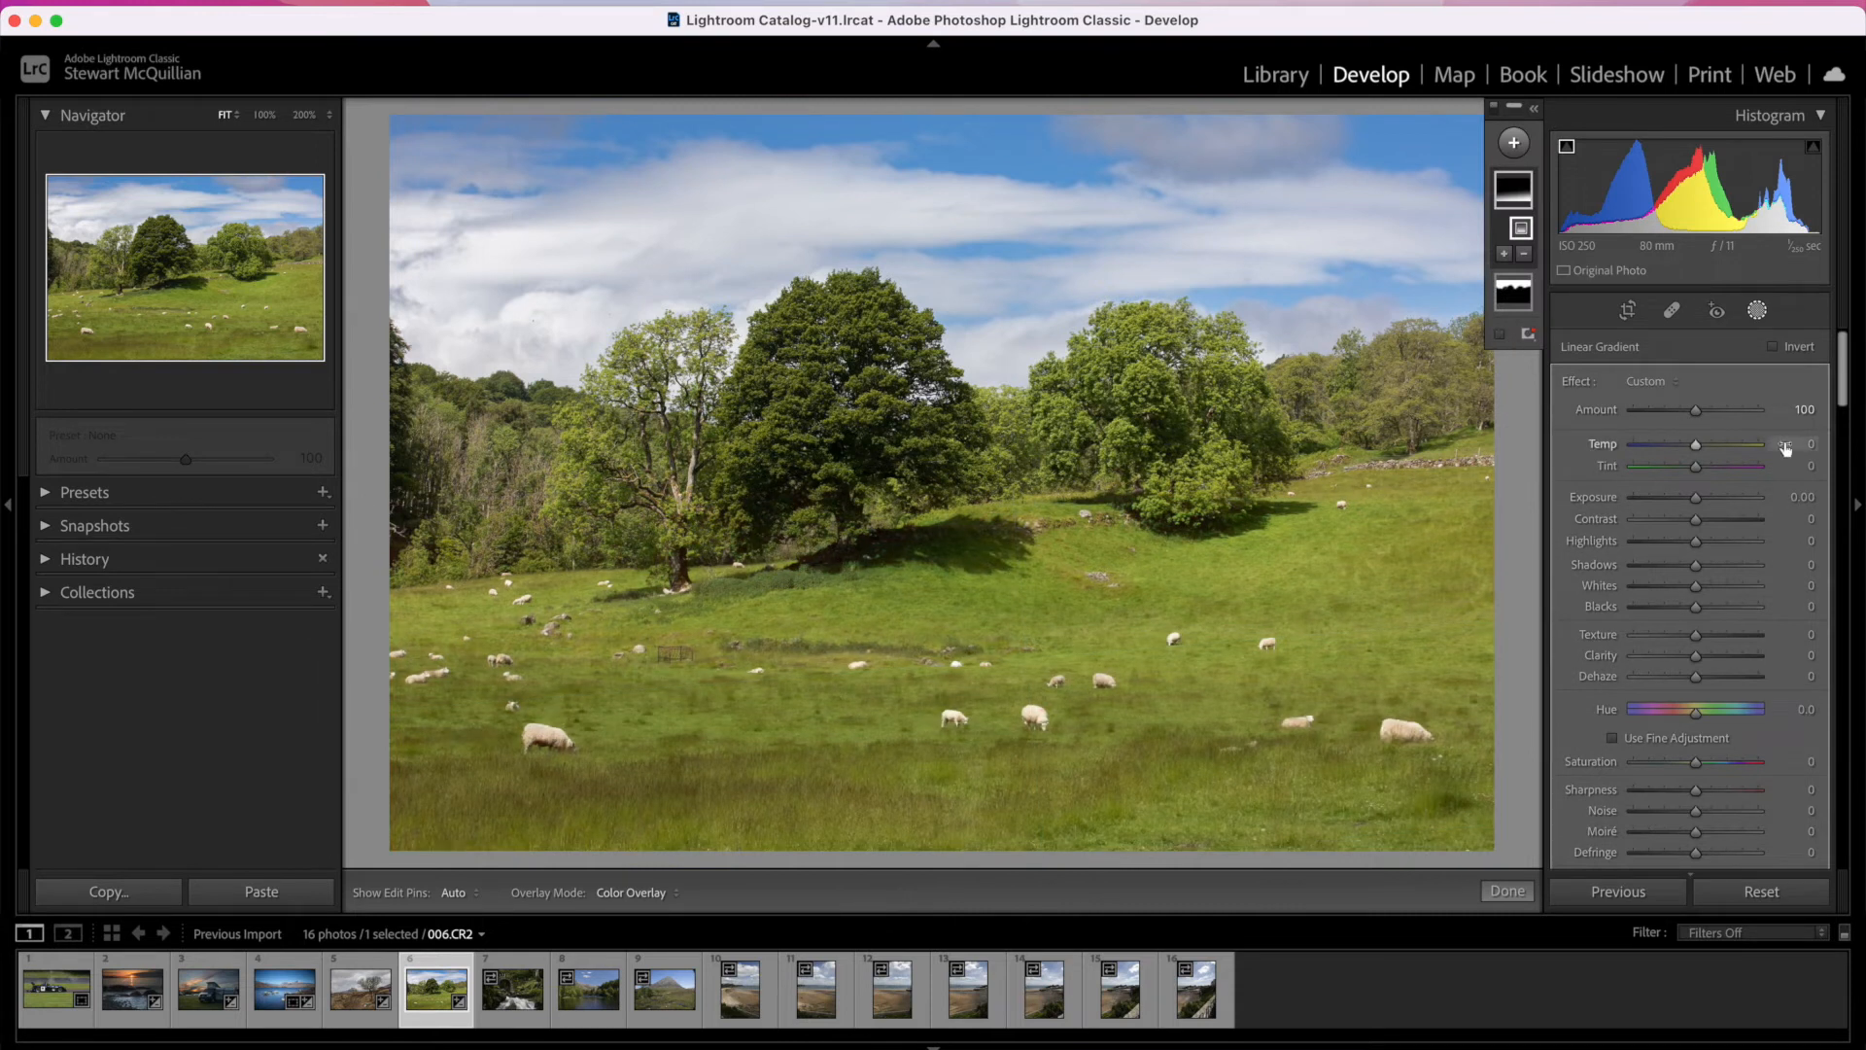
drag(1696, 504, 1686, 506)
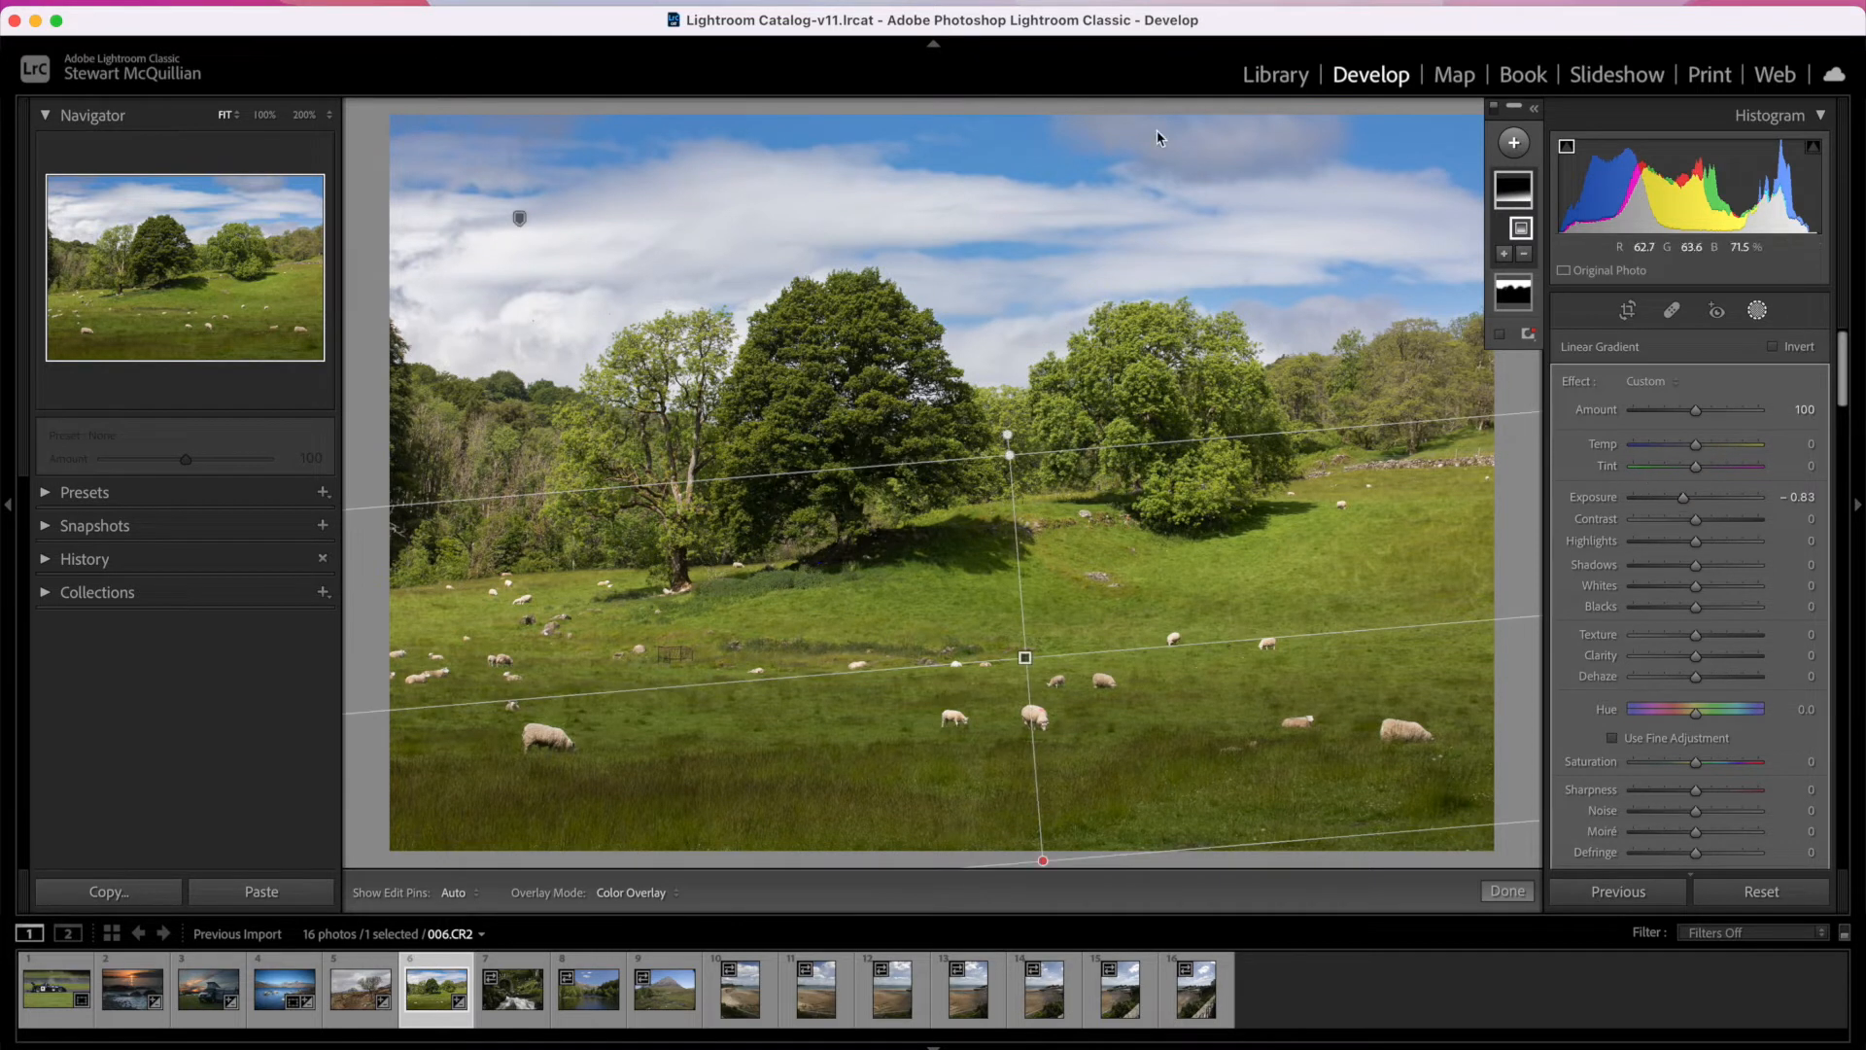
Step: Add a Linear Gradient mask running down from the upper sky, hide its overlay and set its Exposure to -0.63
click(1517, 146)
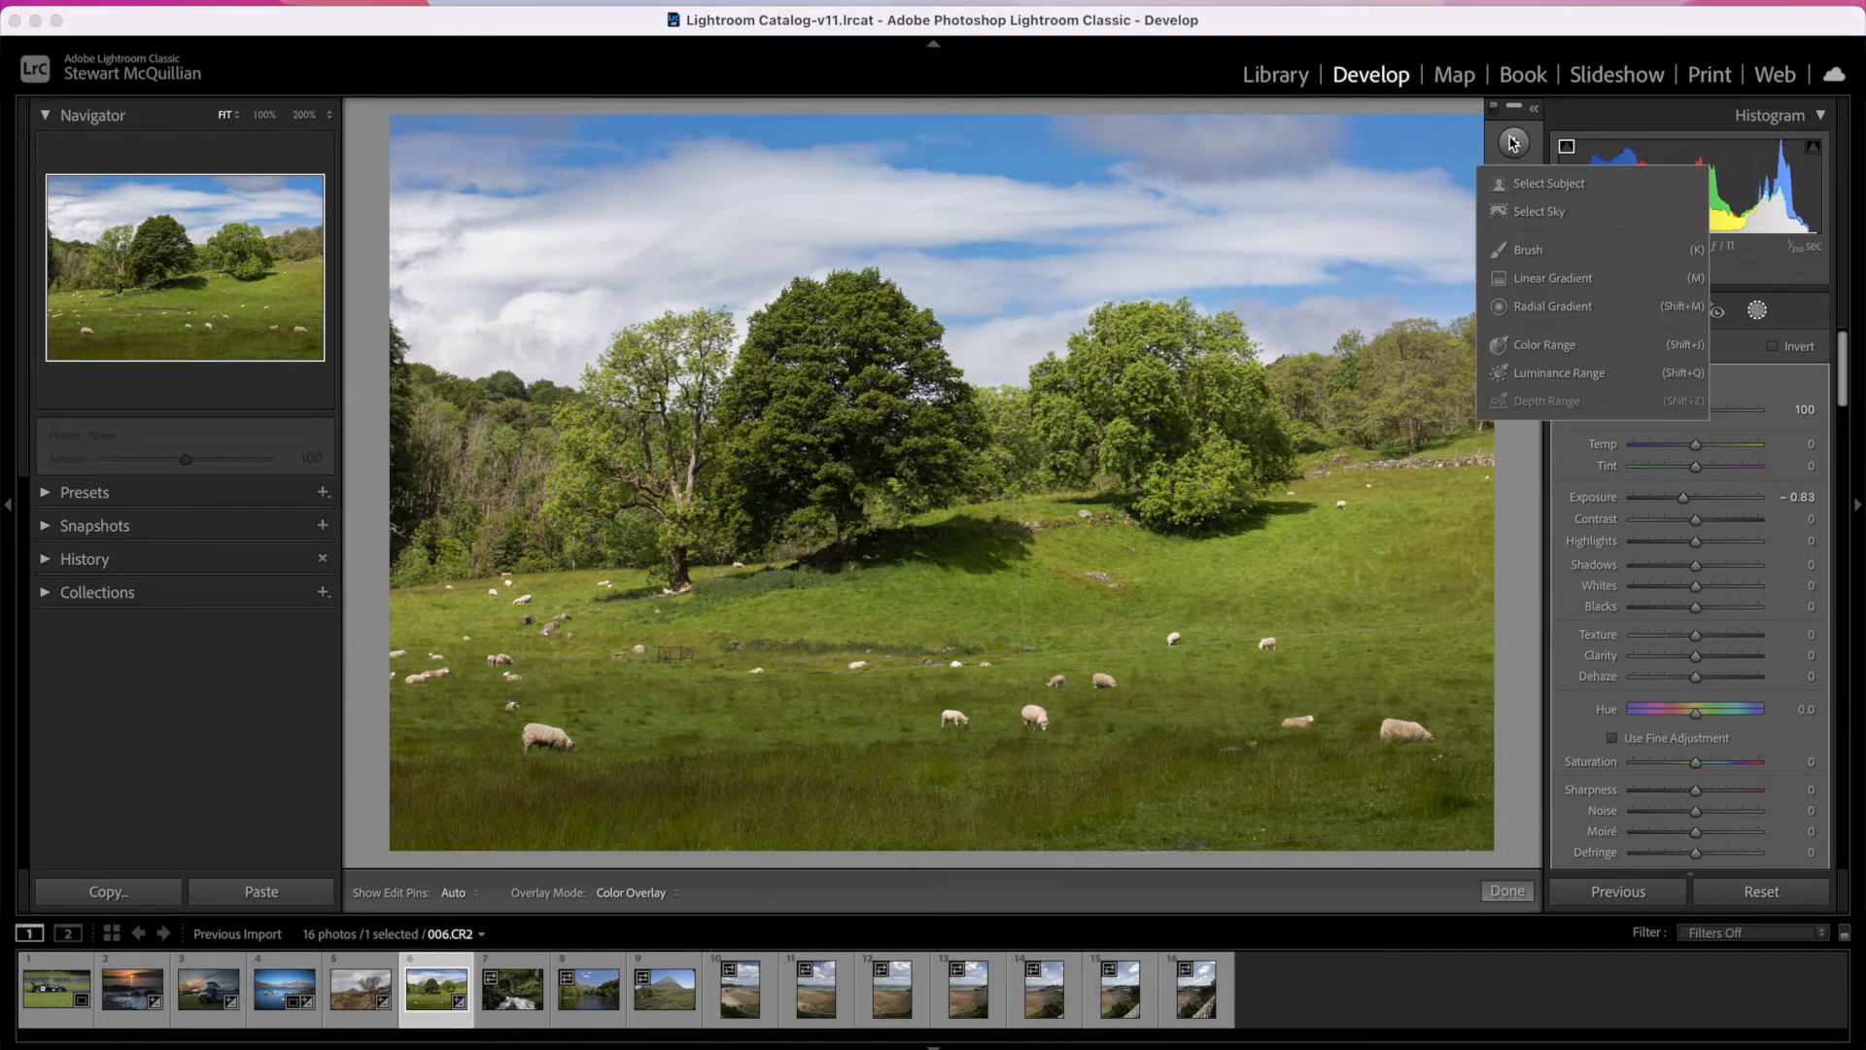
click(1543, 277)
drag(924, 153, 941, 353)
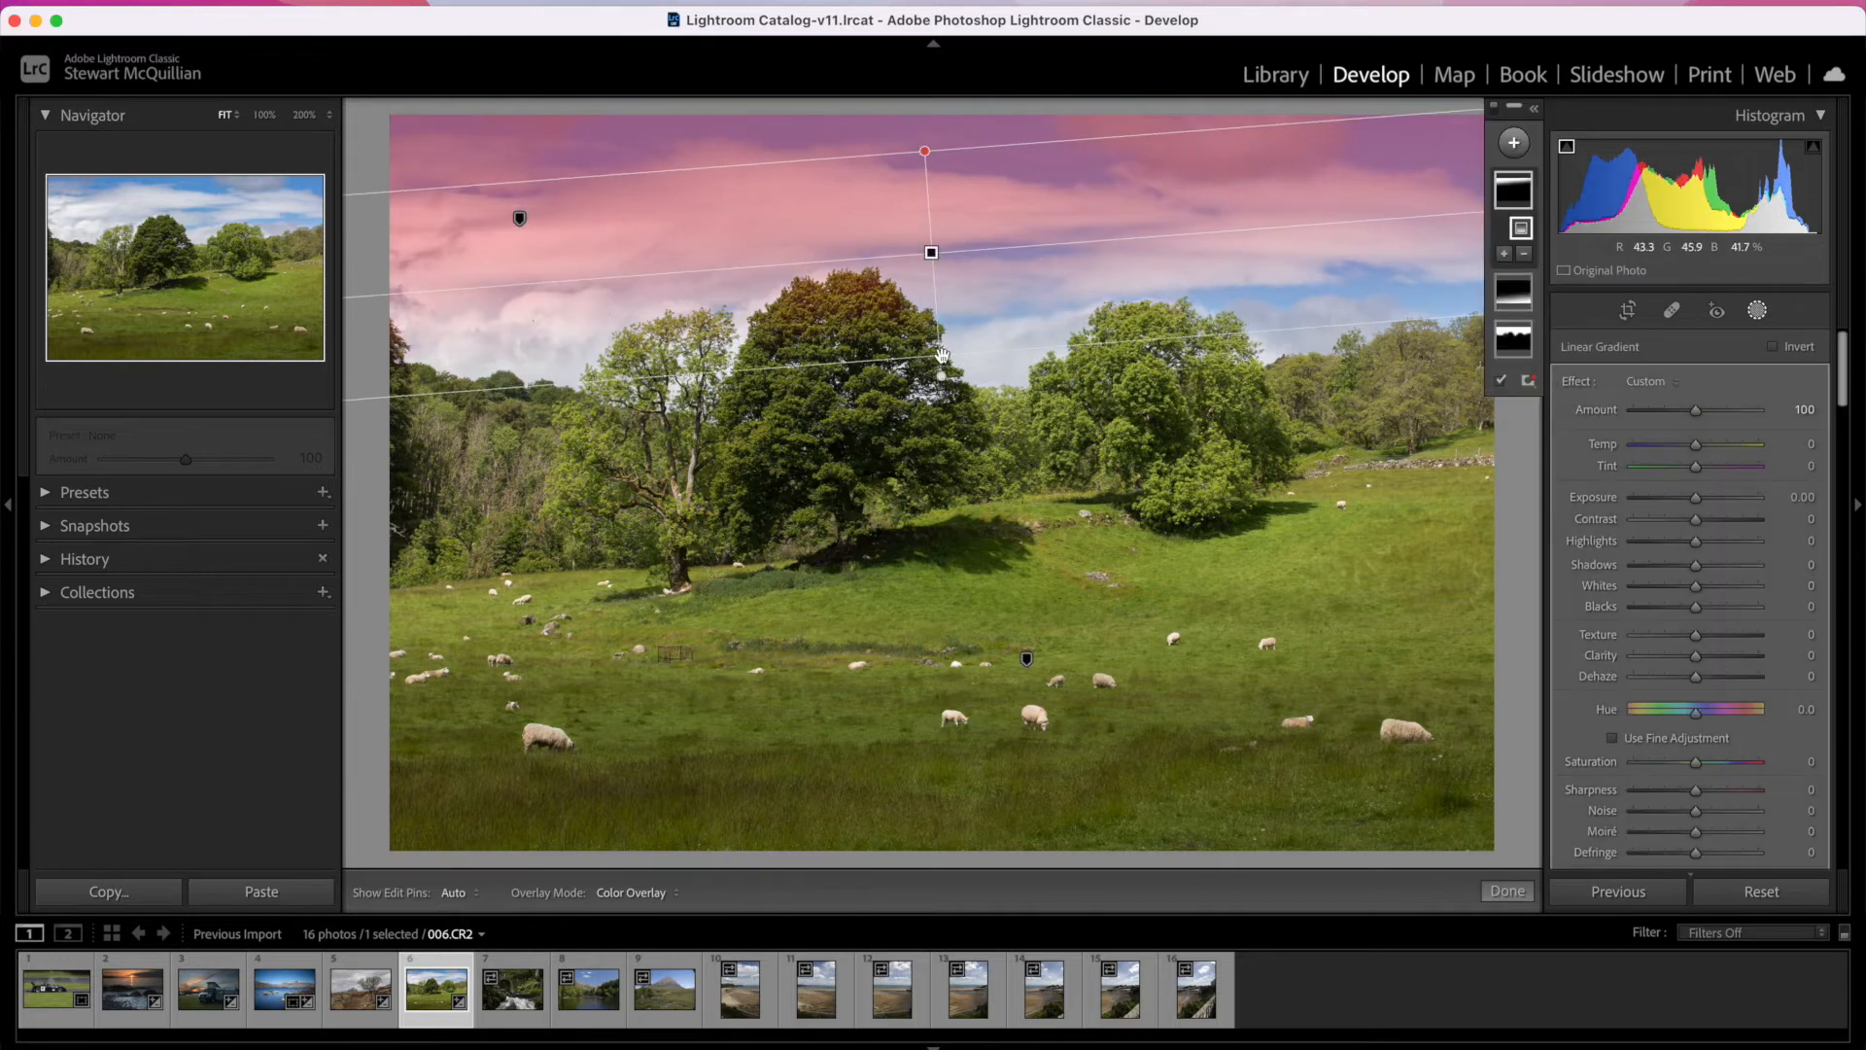
click(1501, 380)
drag(1698, 503, 1688, 506)
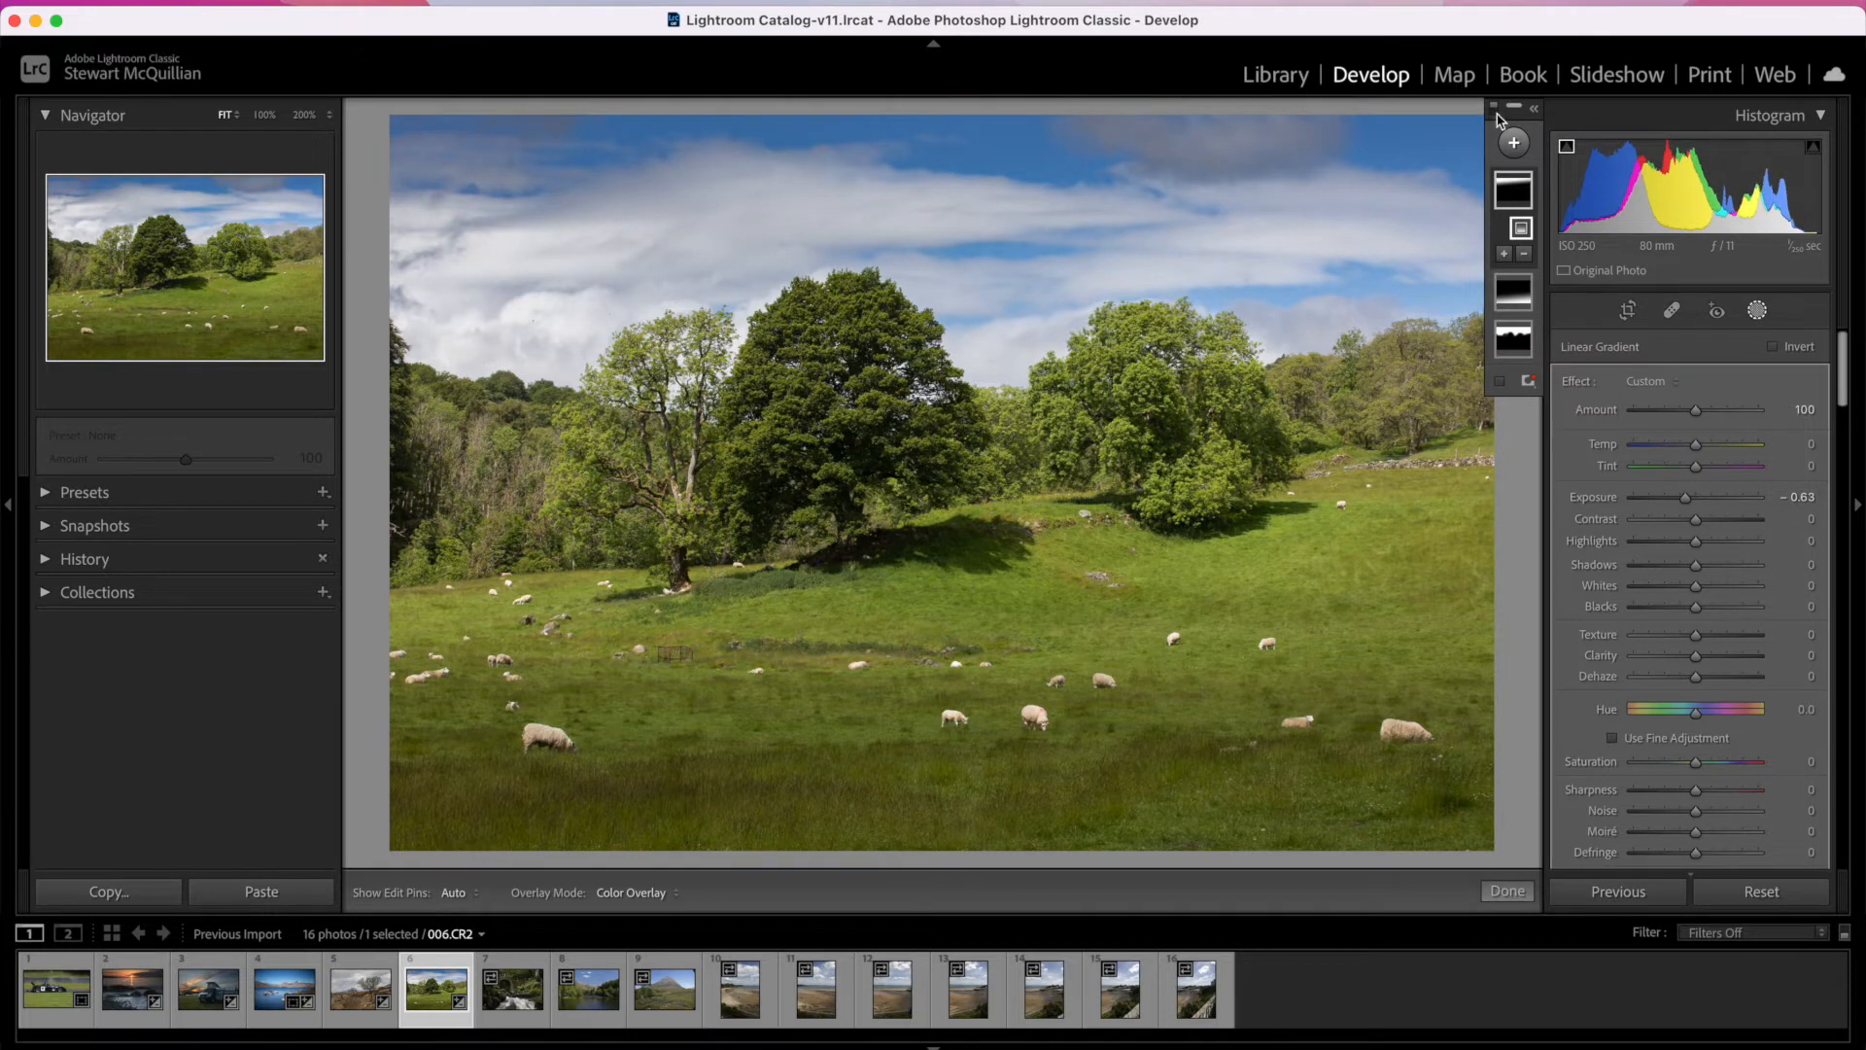
Step: Add a Radial Gradient mask over the central trees, hide its overlay, and set Highlights to 31 and Whites to 74
click(1514, 145)
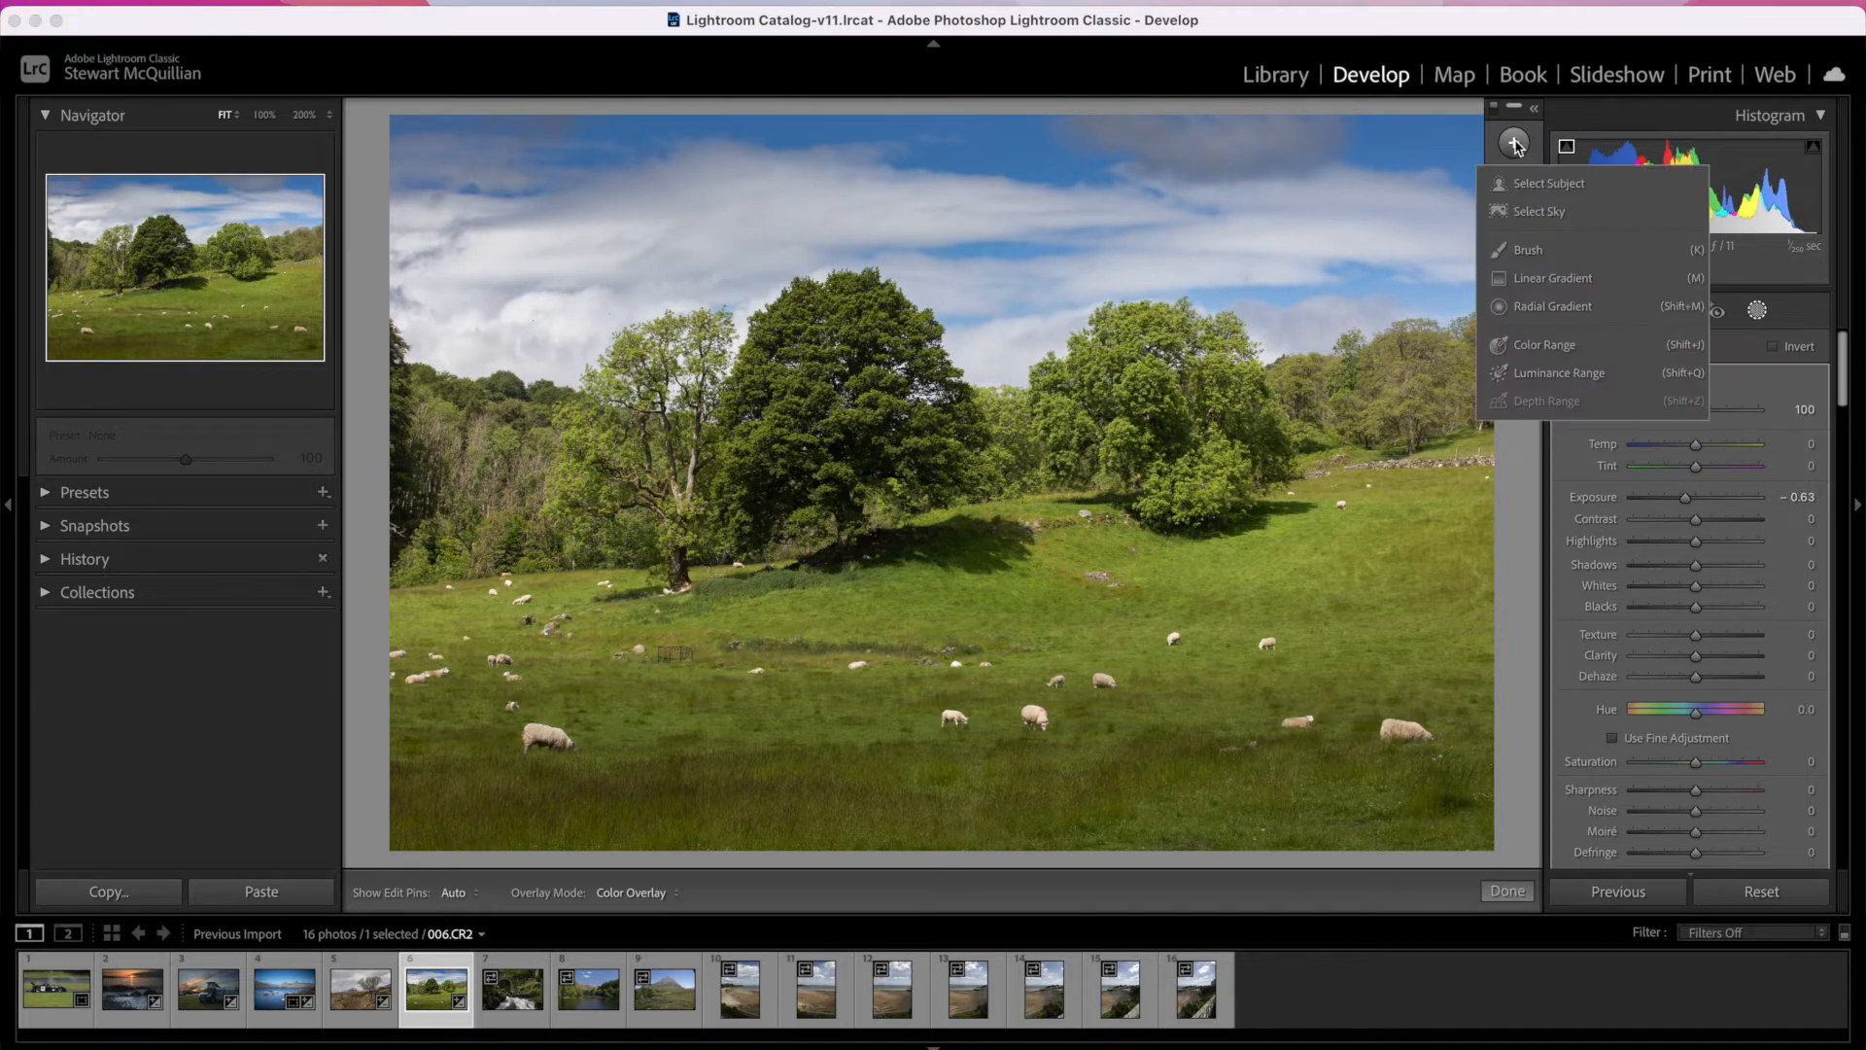
click(1539, 313)
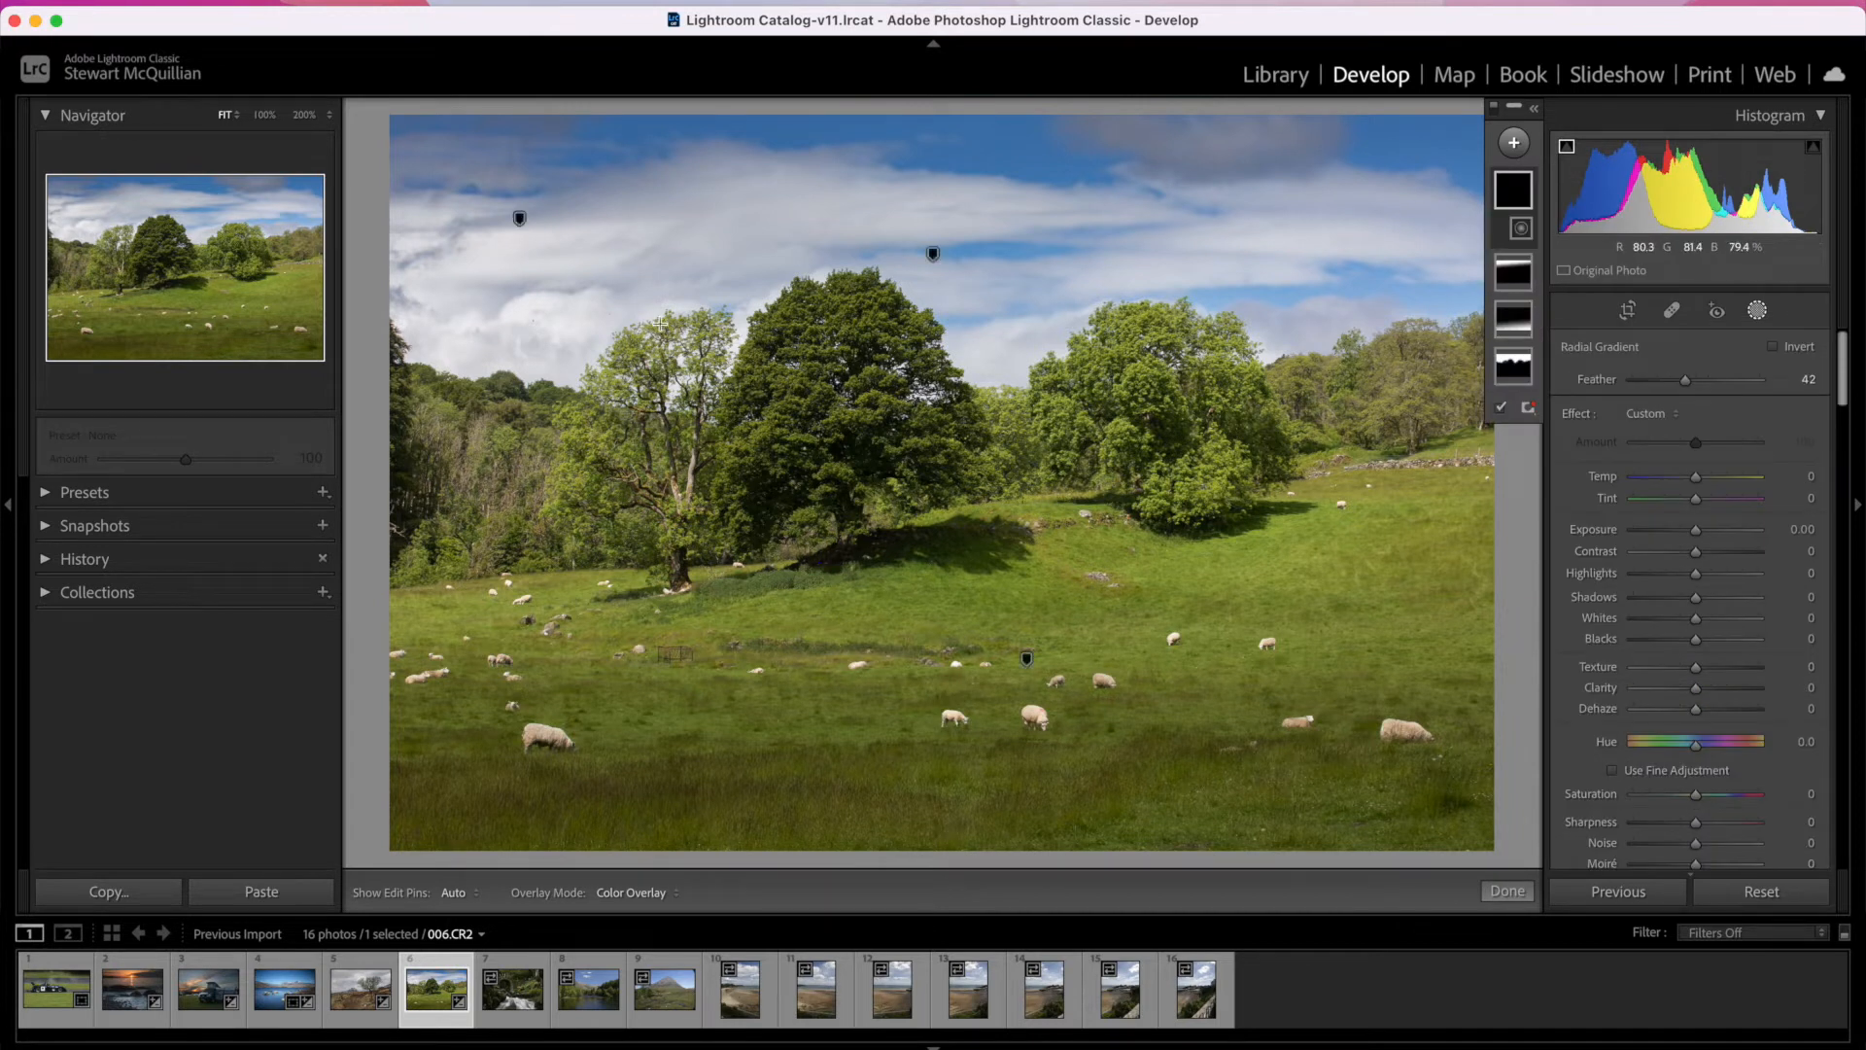
mouse_move(606, 308)
mouse_down()
mouse_move(1229, 554)
mouse_move(1186, 521)
mouse_move(1185, 545)
mouse_up()
drag(701, 354, 997, 453)
click(1504, 424)
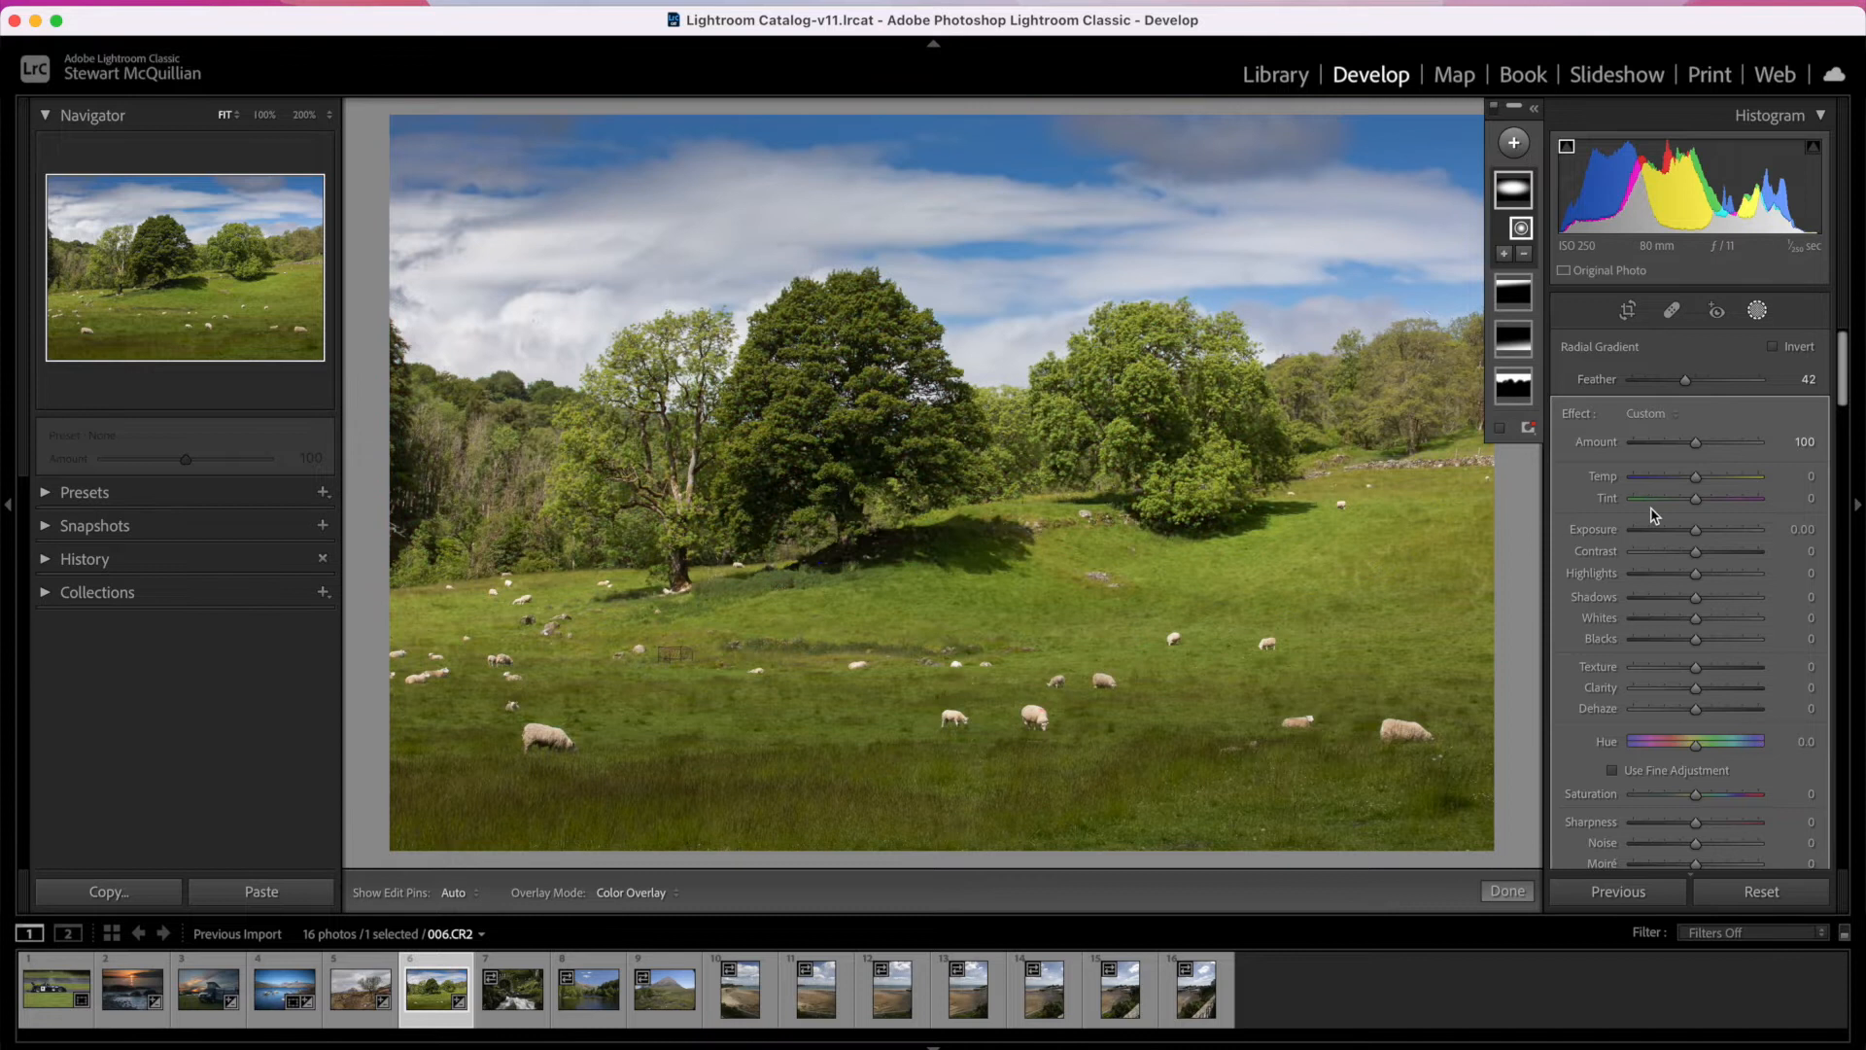
click(1716, 574)
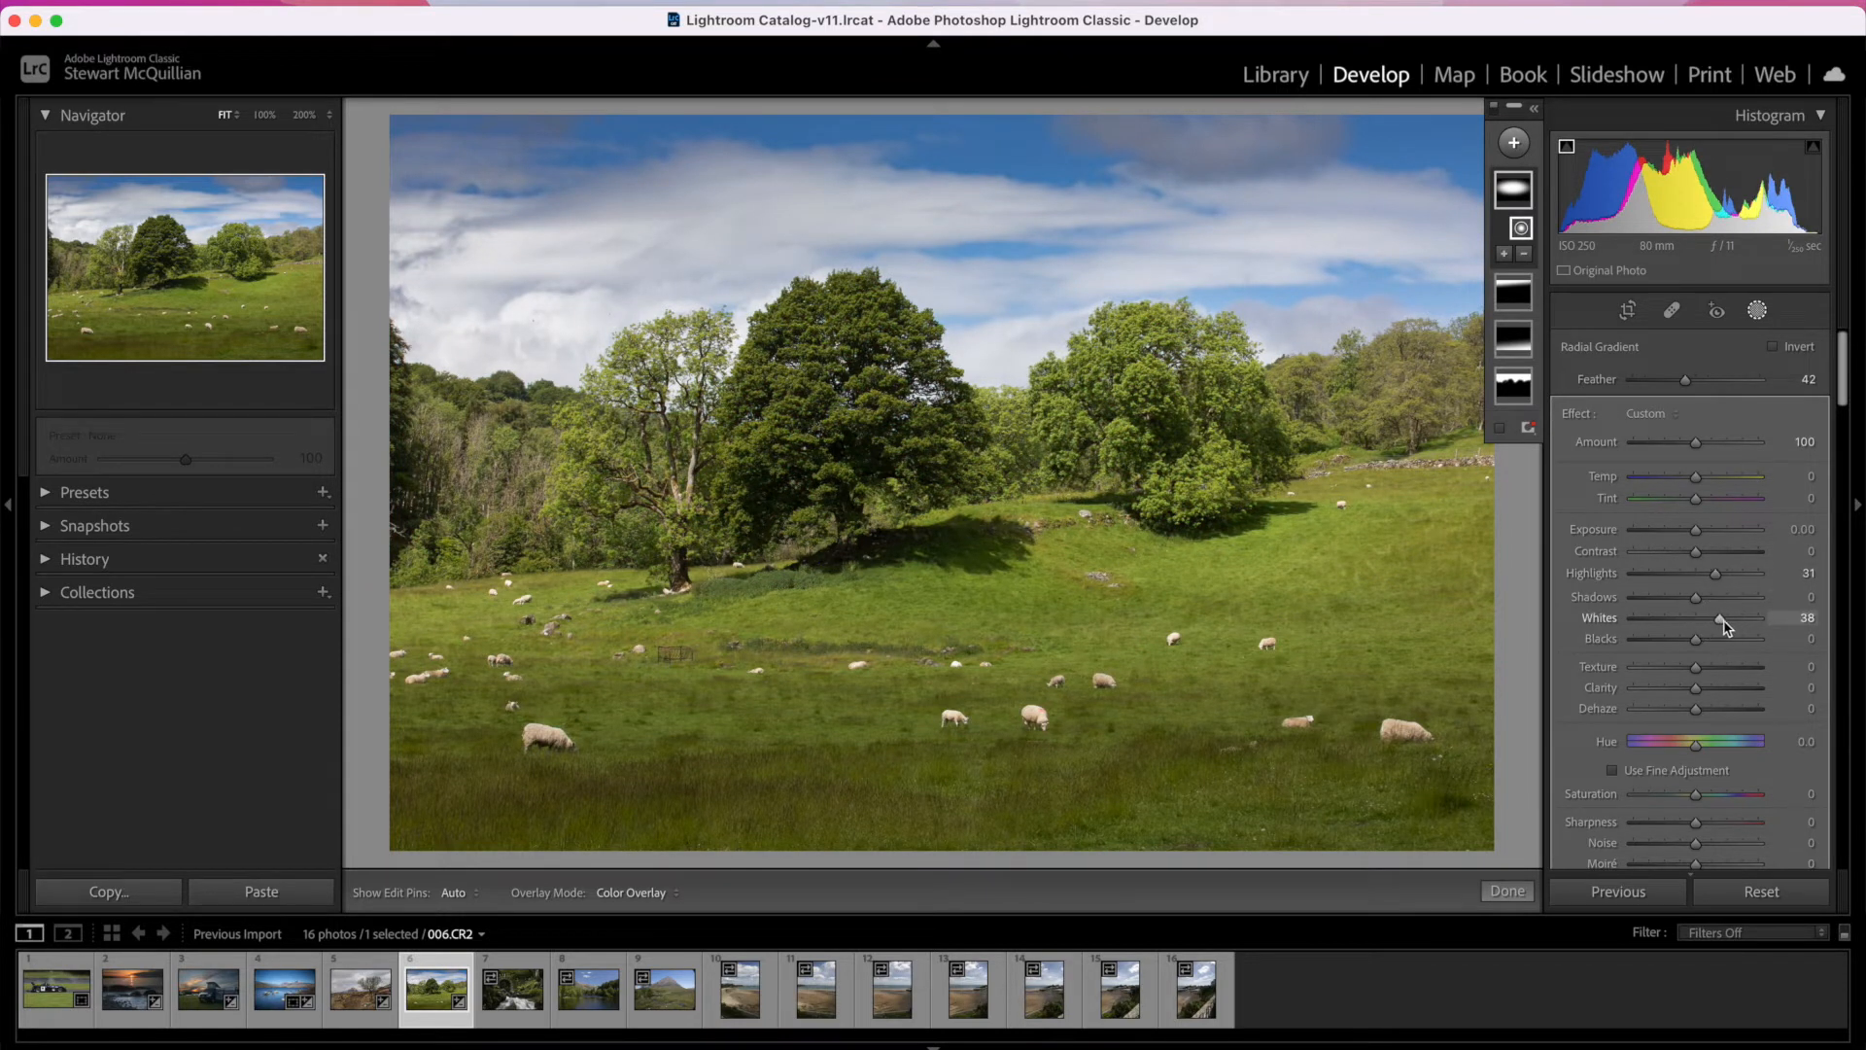
click(1741, 620)
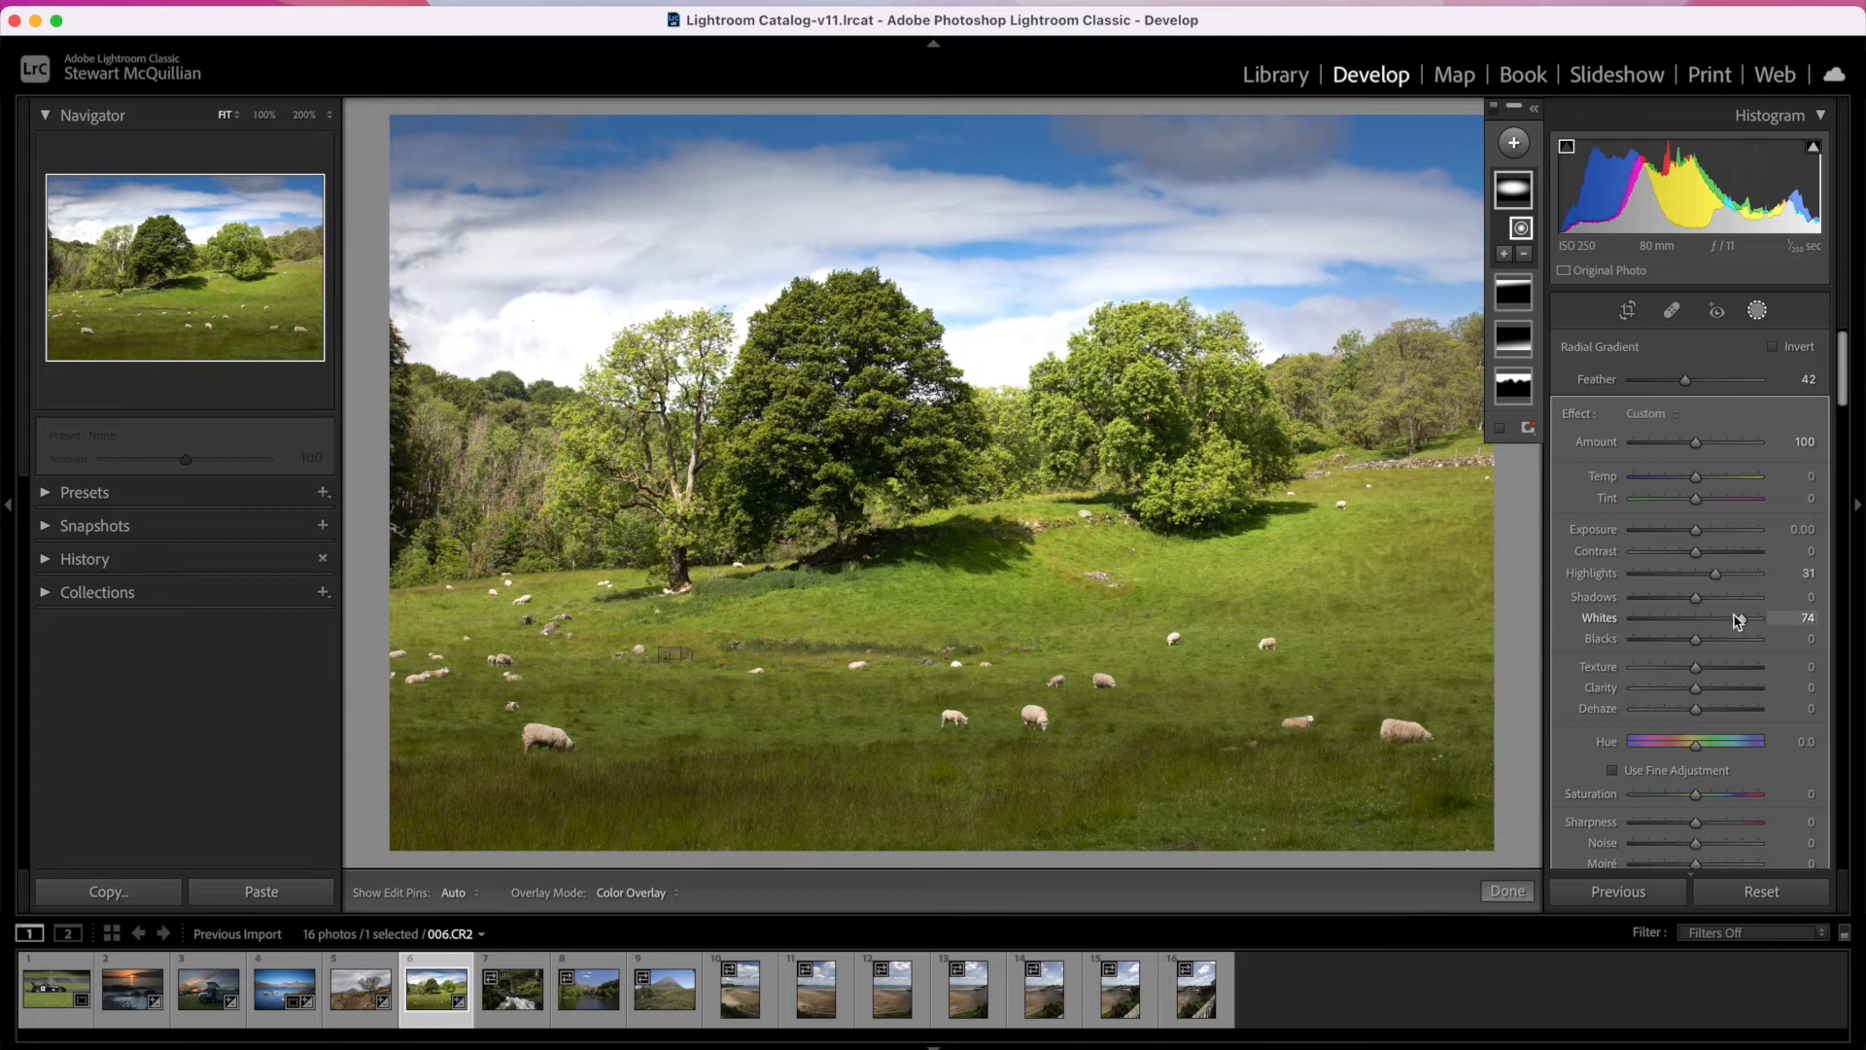
Step: Shrink the radial gradient's ellipse in height and width and reposition it over the central trees and the sunlit slope
click(1197, 444)
drag(1198, 444, 1199, 472)
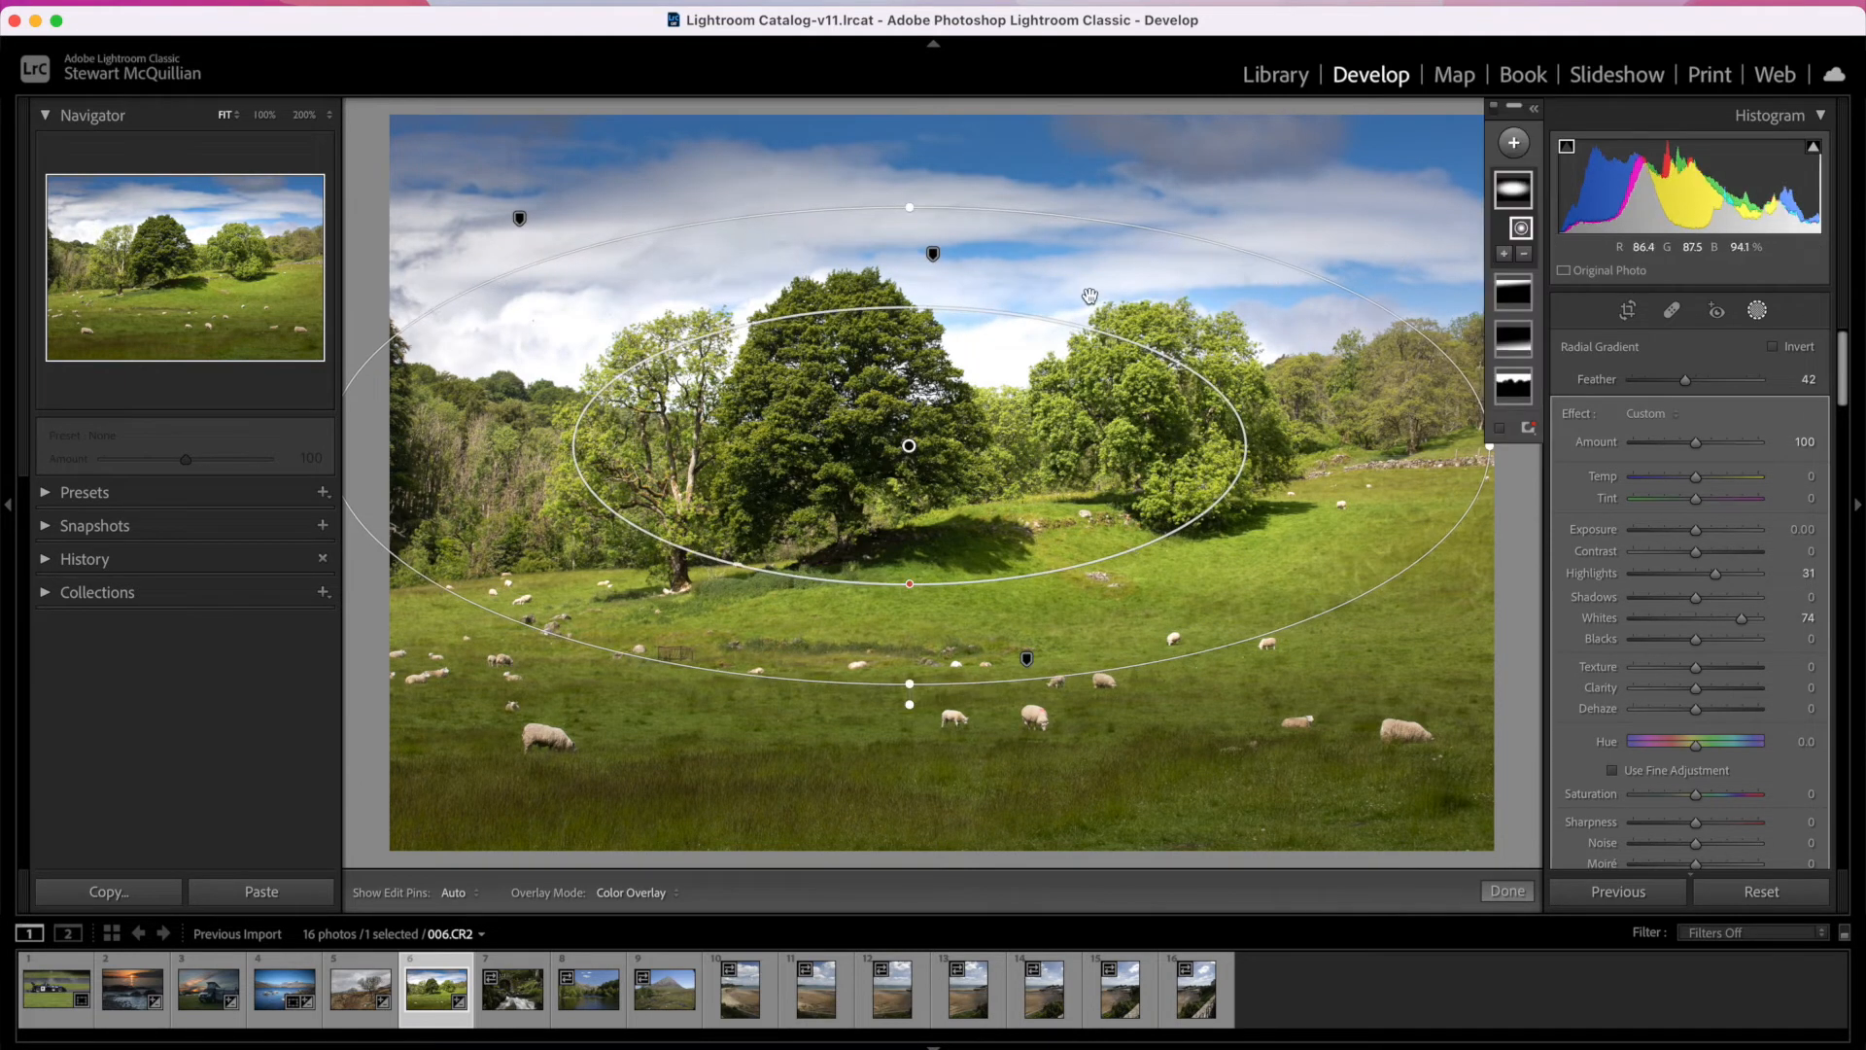
drag(907, 207, 908, 248)
drag(404, 486, 608, 446)
drag(916, 445, 837, 450)
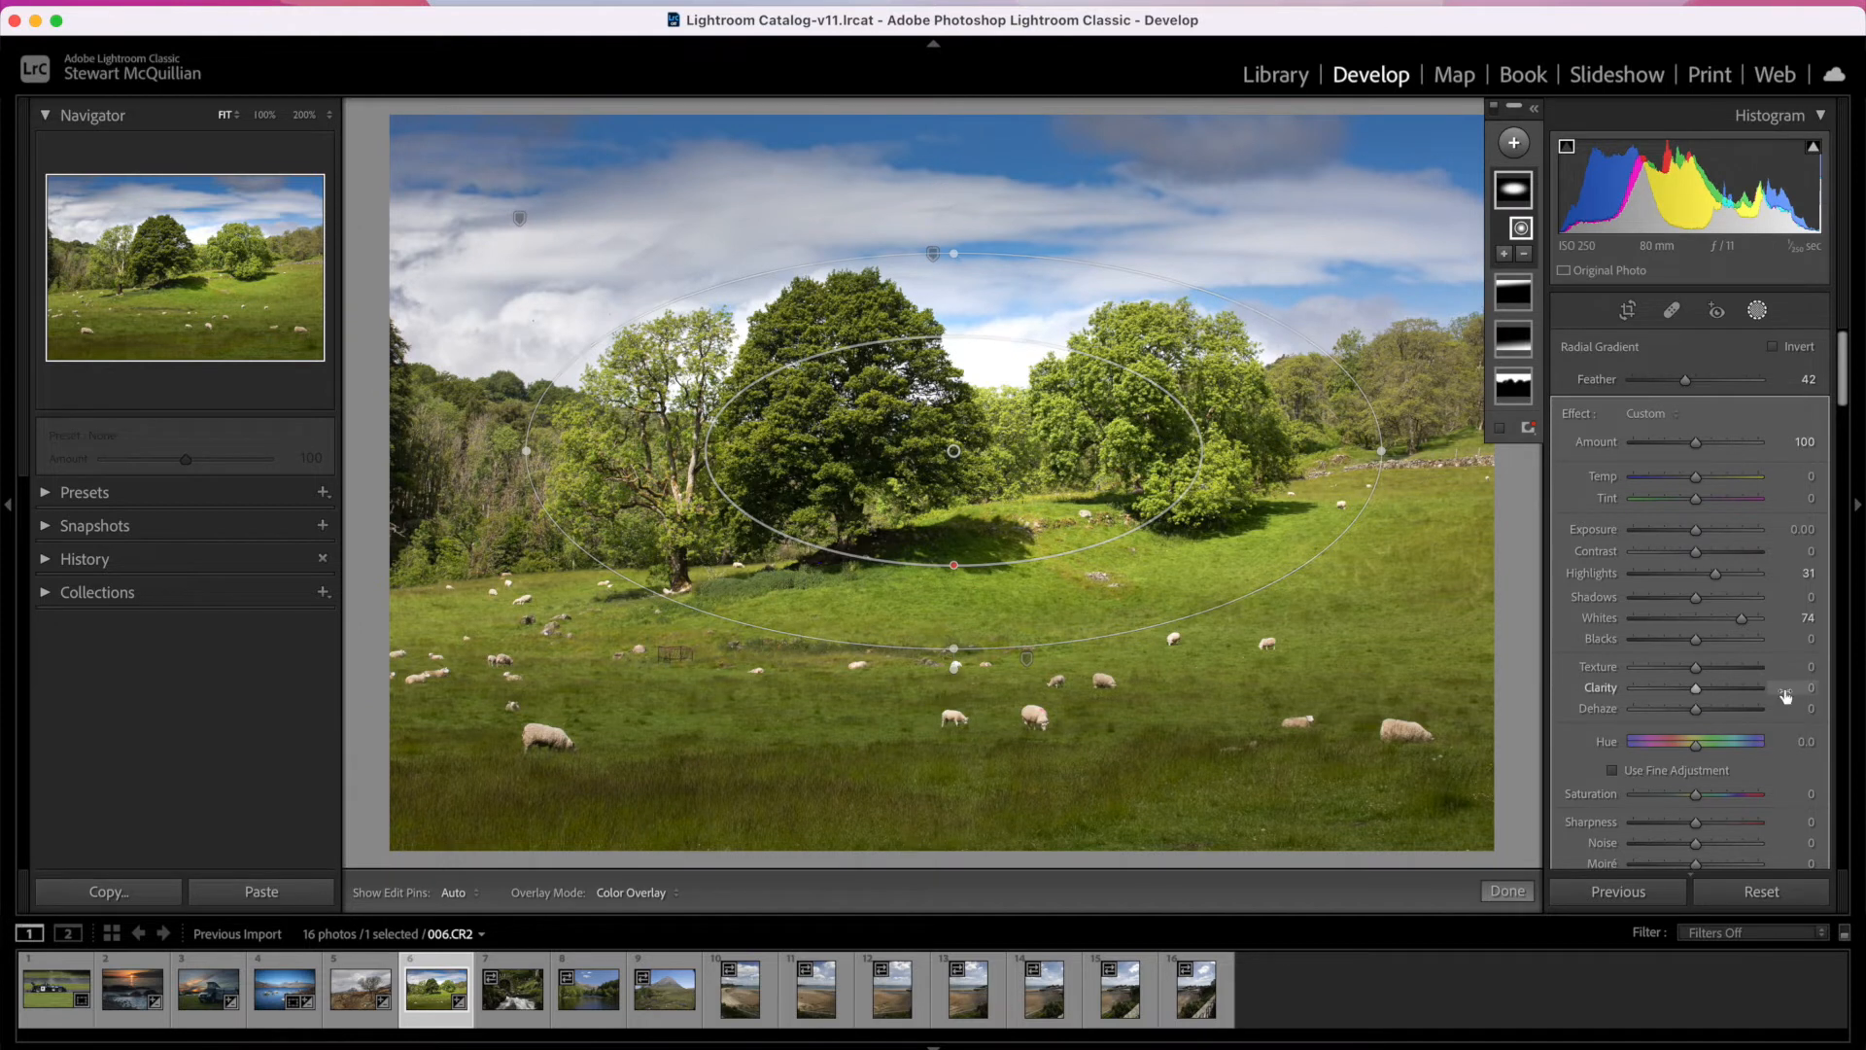
Step: Set the radial gradient mask's Clarity to 38 and Saturation to 32
drag(1696, 688, 1708, 696)
click(1719, 688)
click(1717, 795)
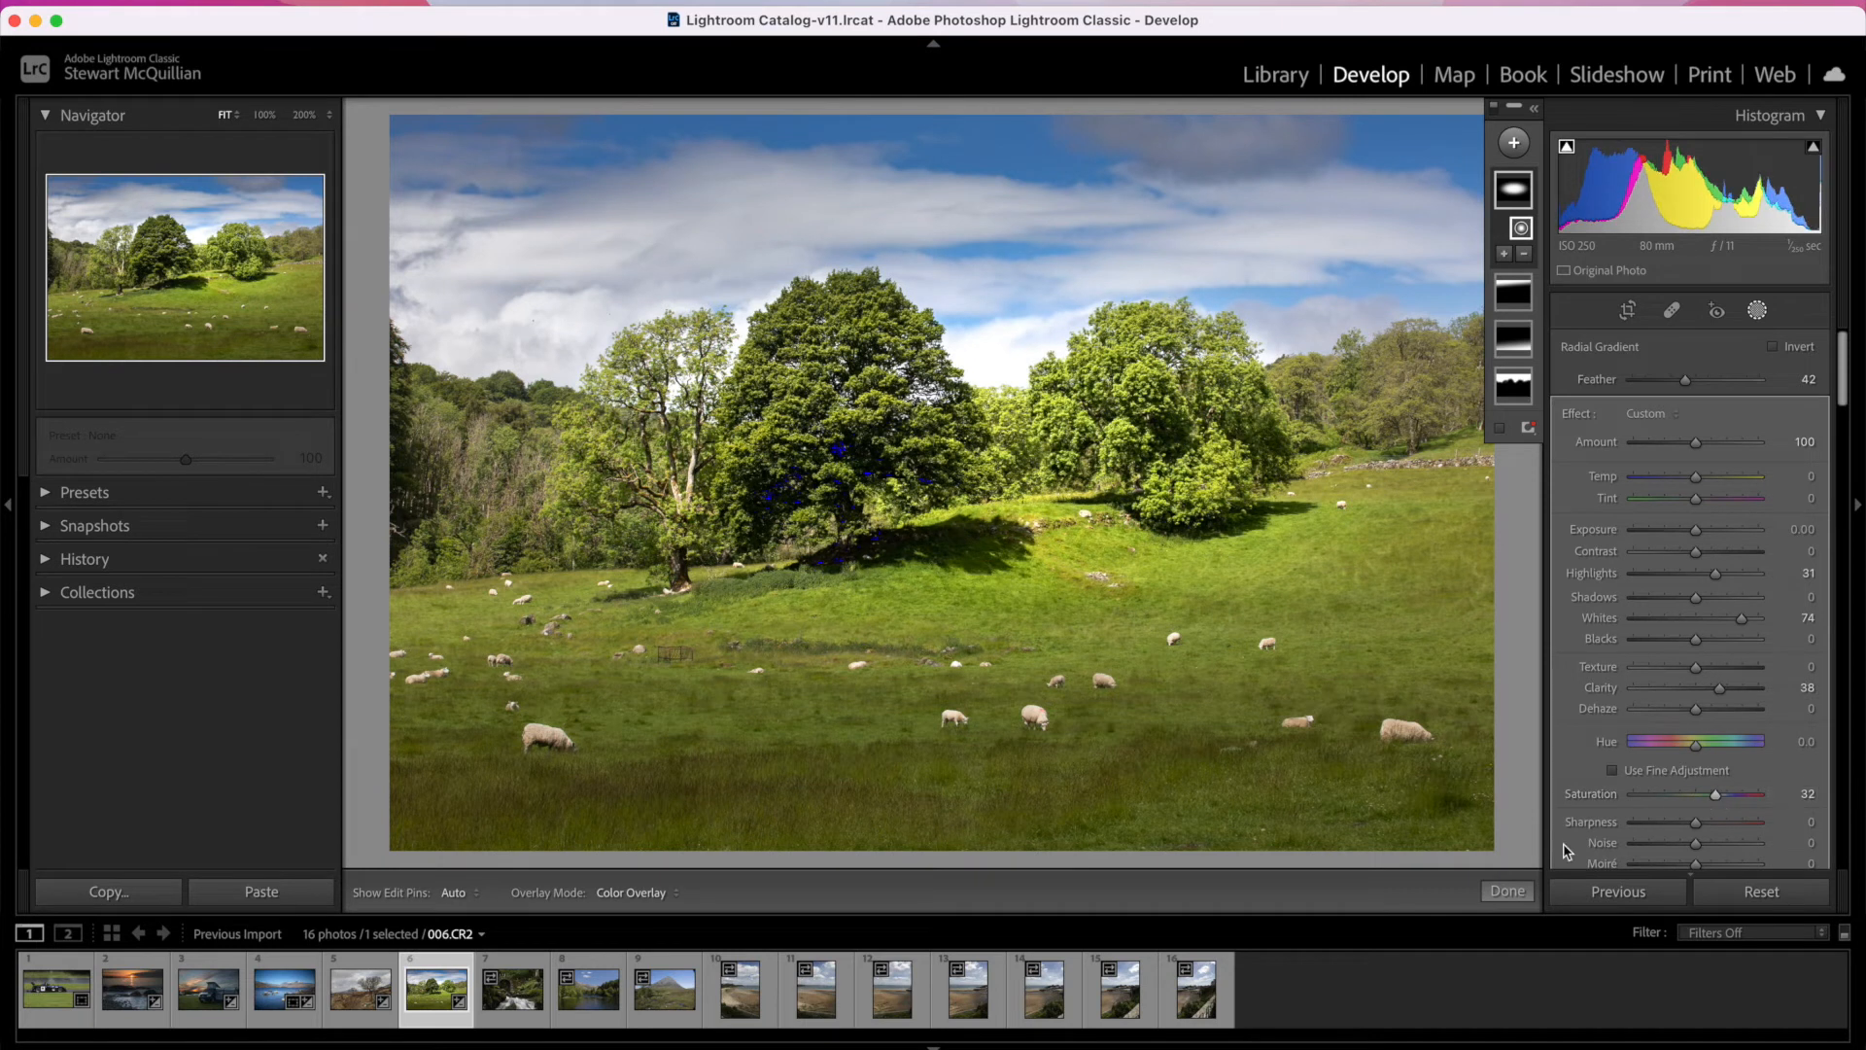
Step: Set the radial gradient mask's Clarity to 27 and Saturation to -2, and finish masking
click(1695, 795)
drag(1702, 696, 1715, 693)
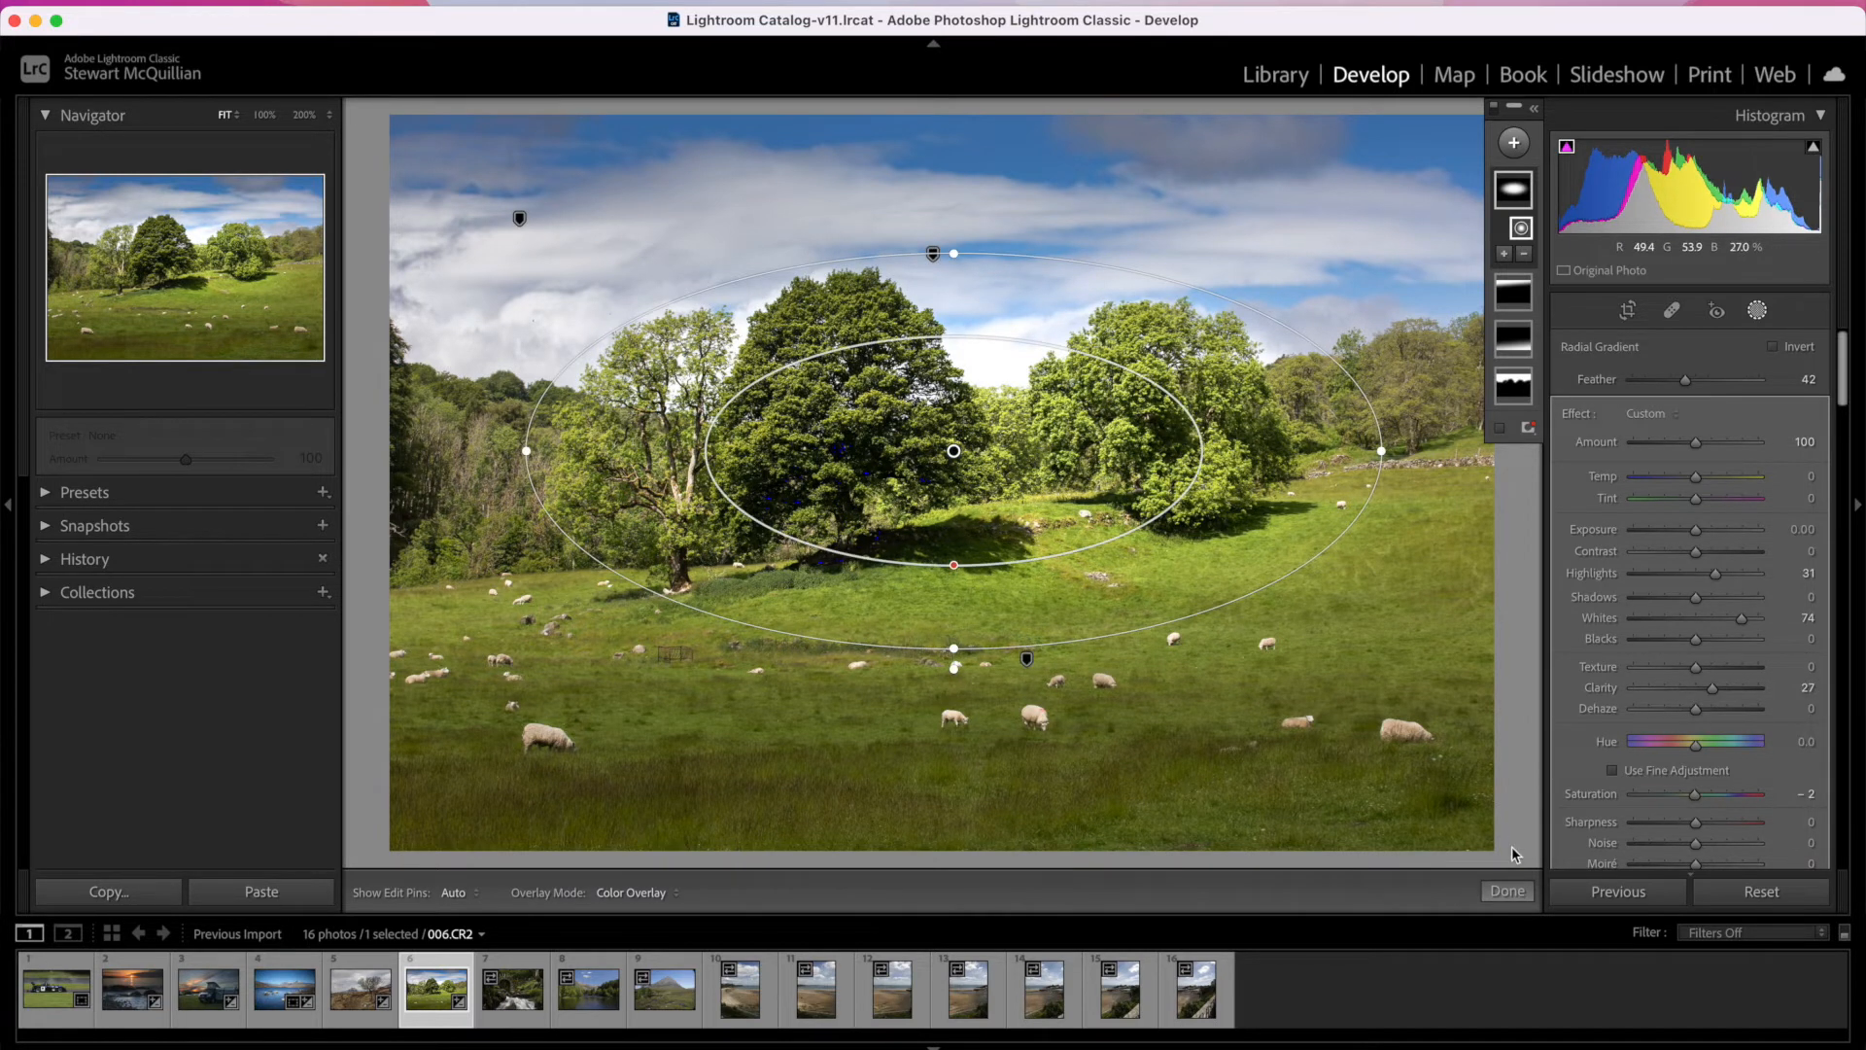
click(1566, 150)
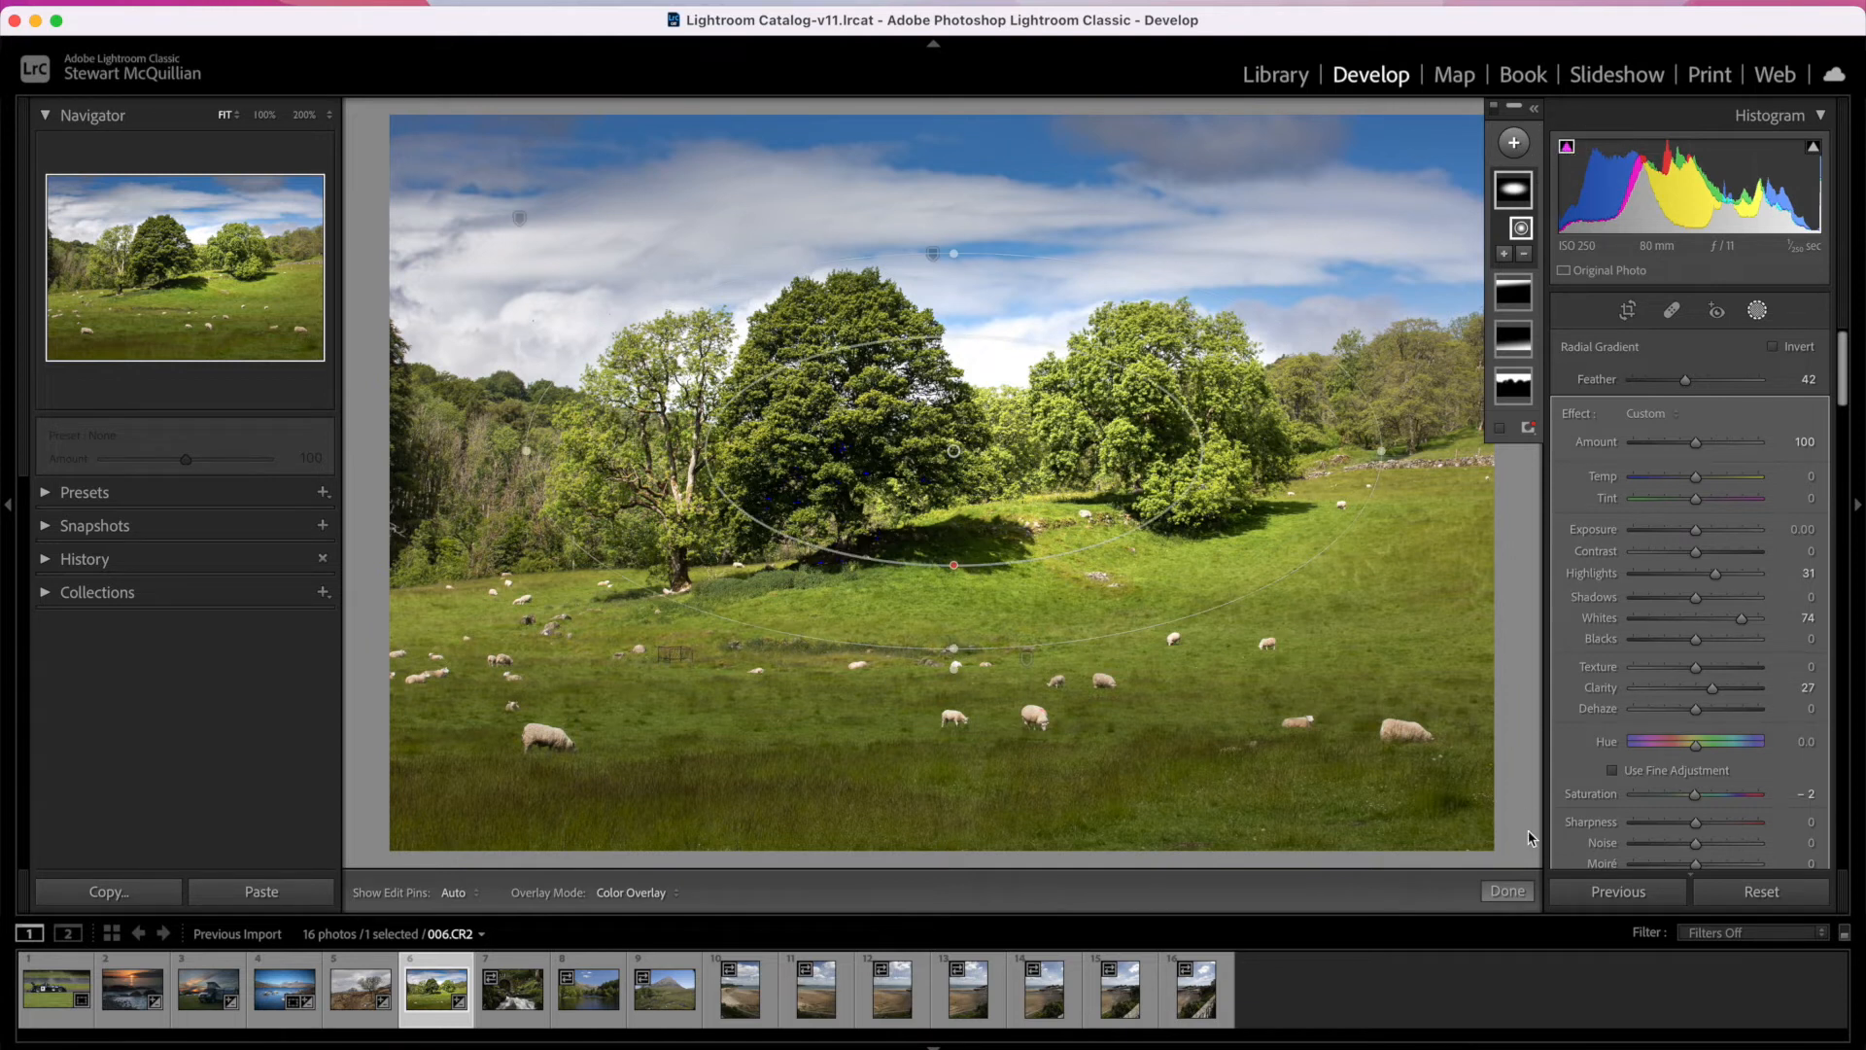
click(1506, 891)
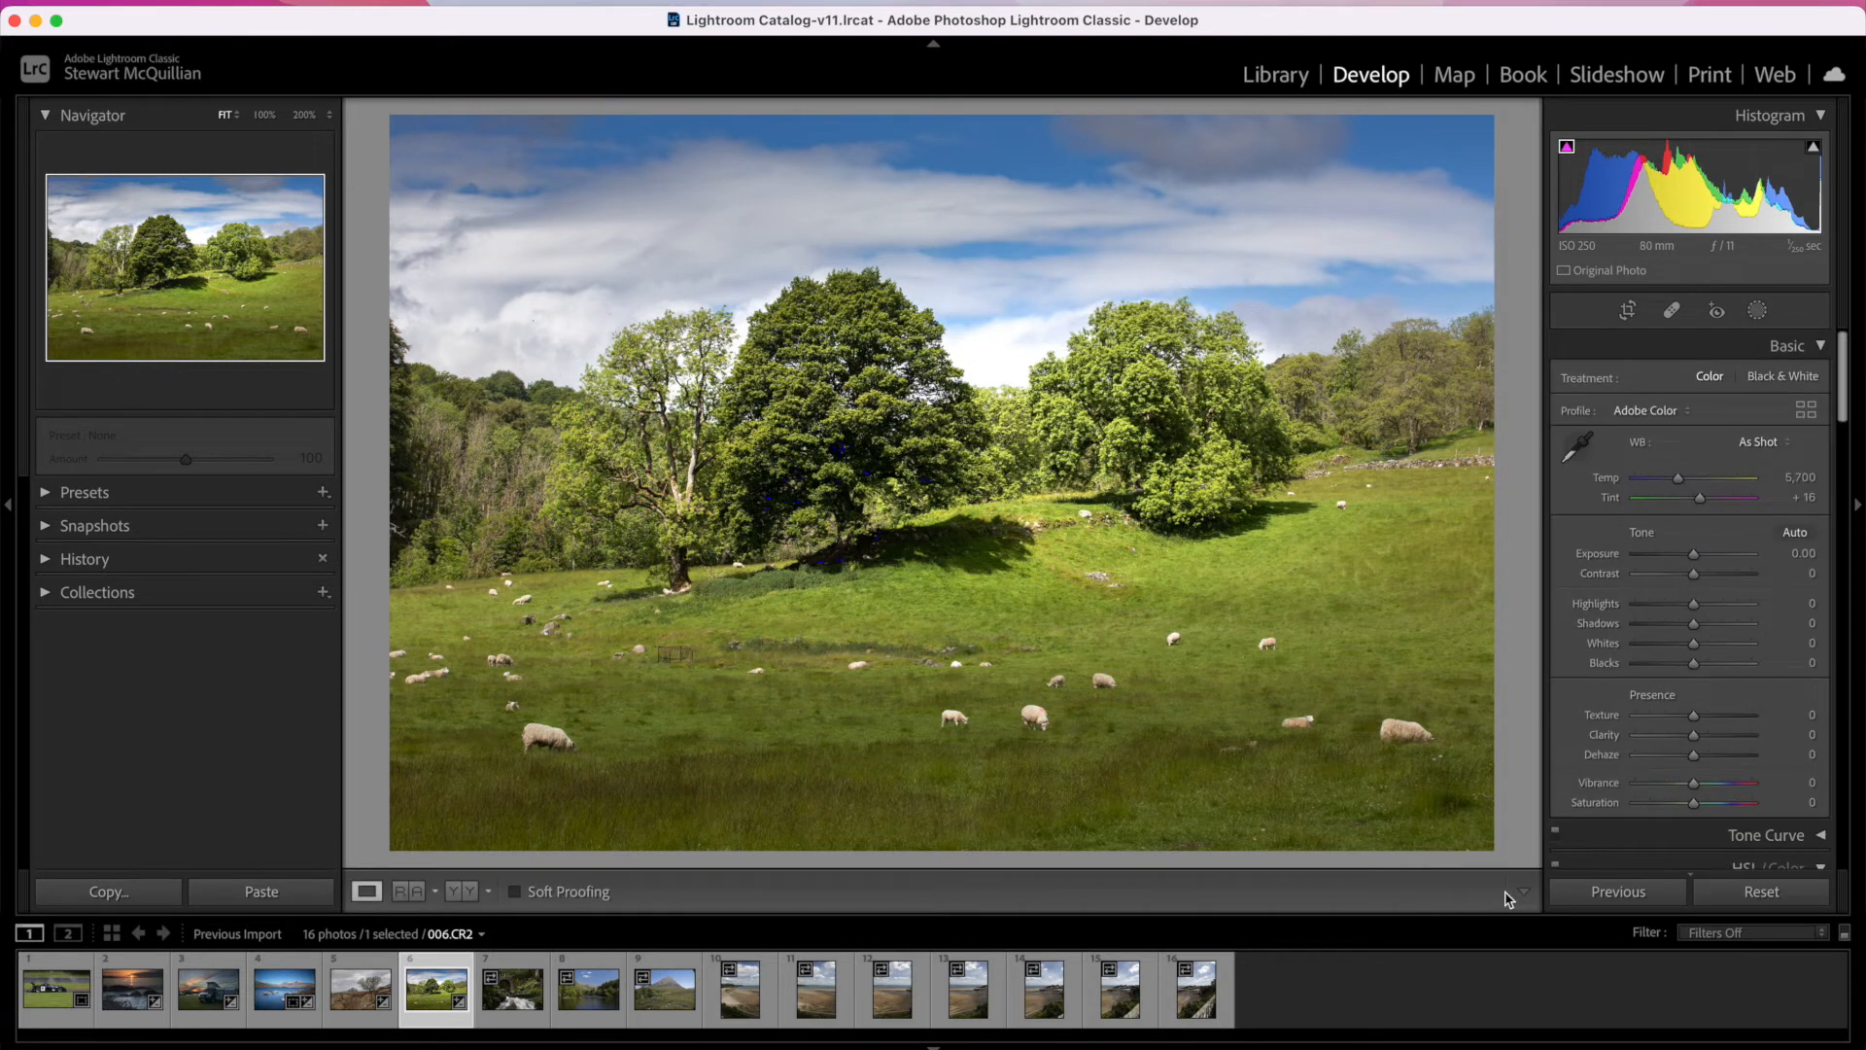
Step: Compare the edited tree photo with its original in the side-by-side, split and stacked before/after layouts
click(459, 892)
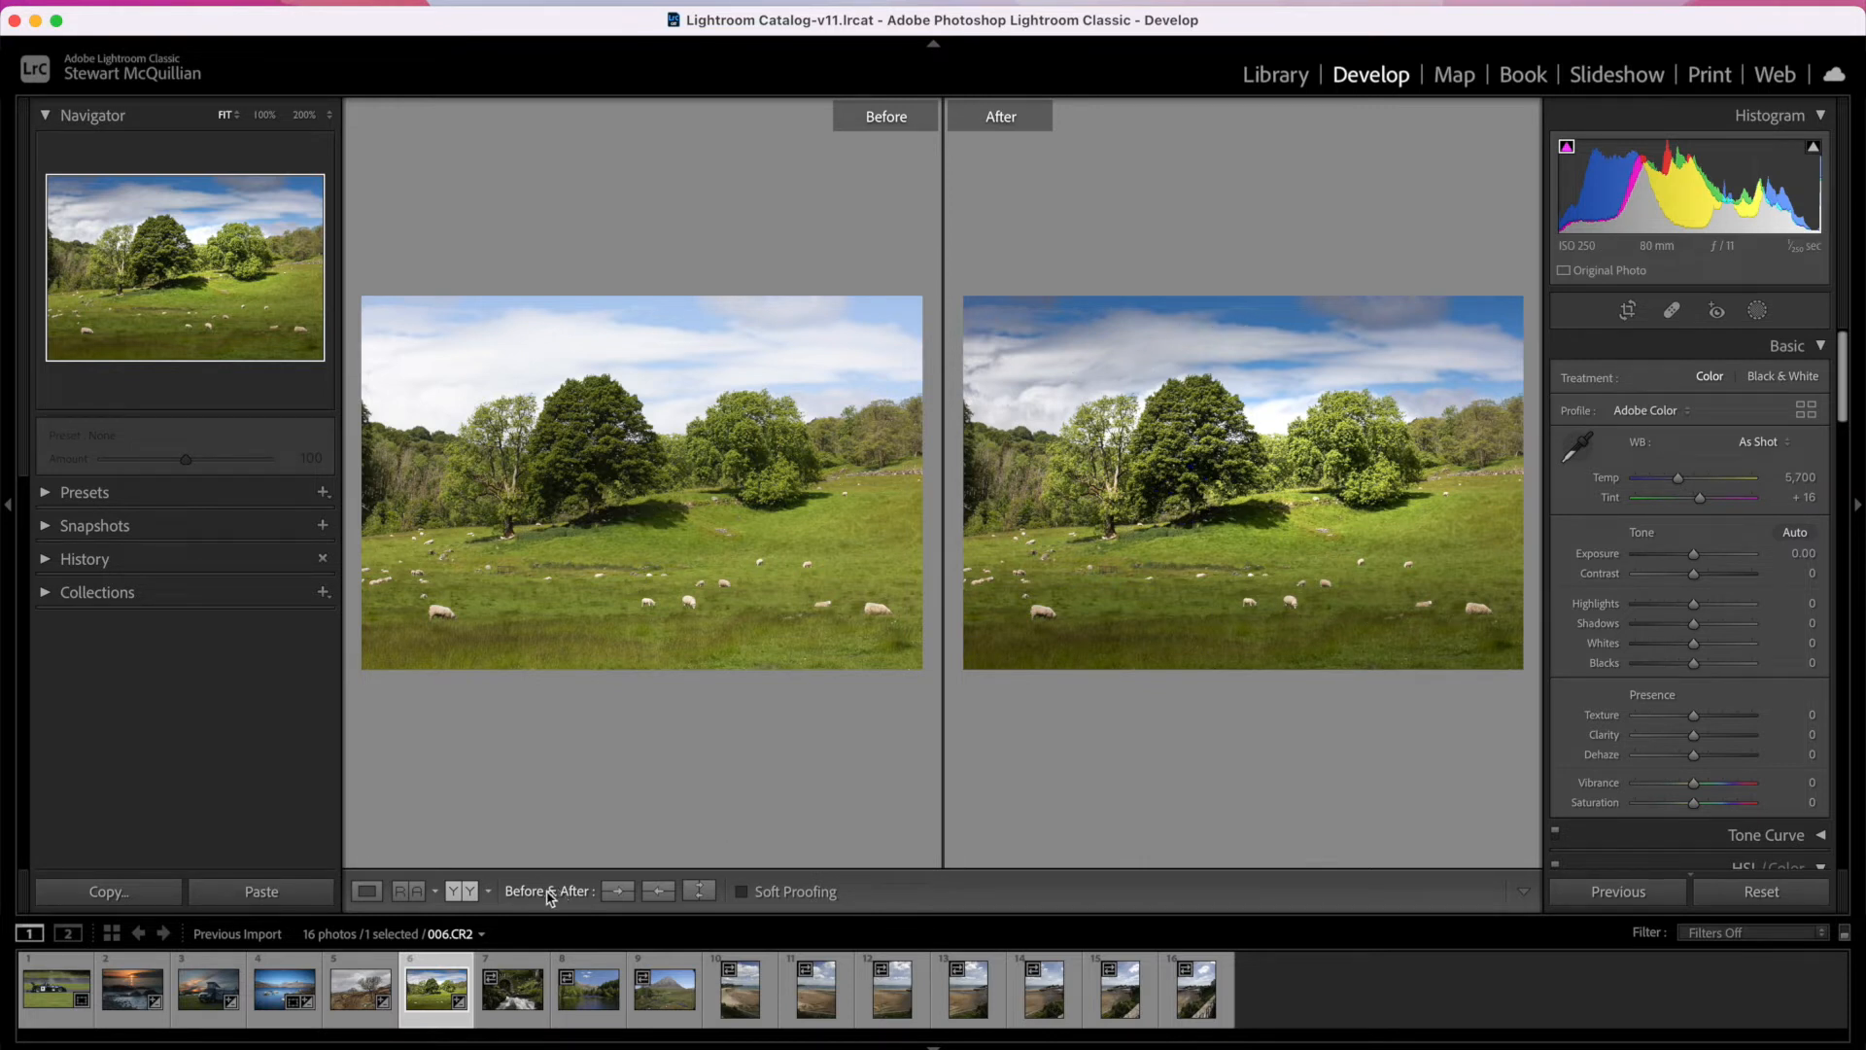
click(473, 893)
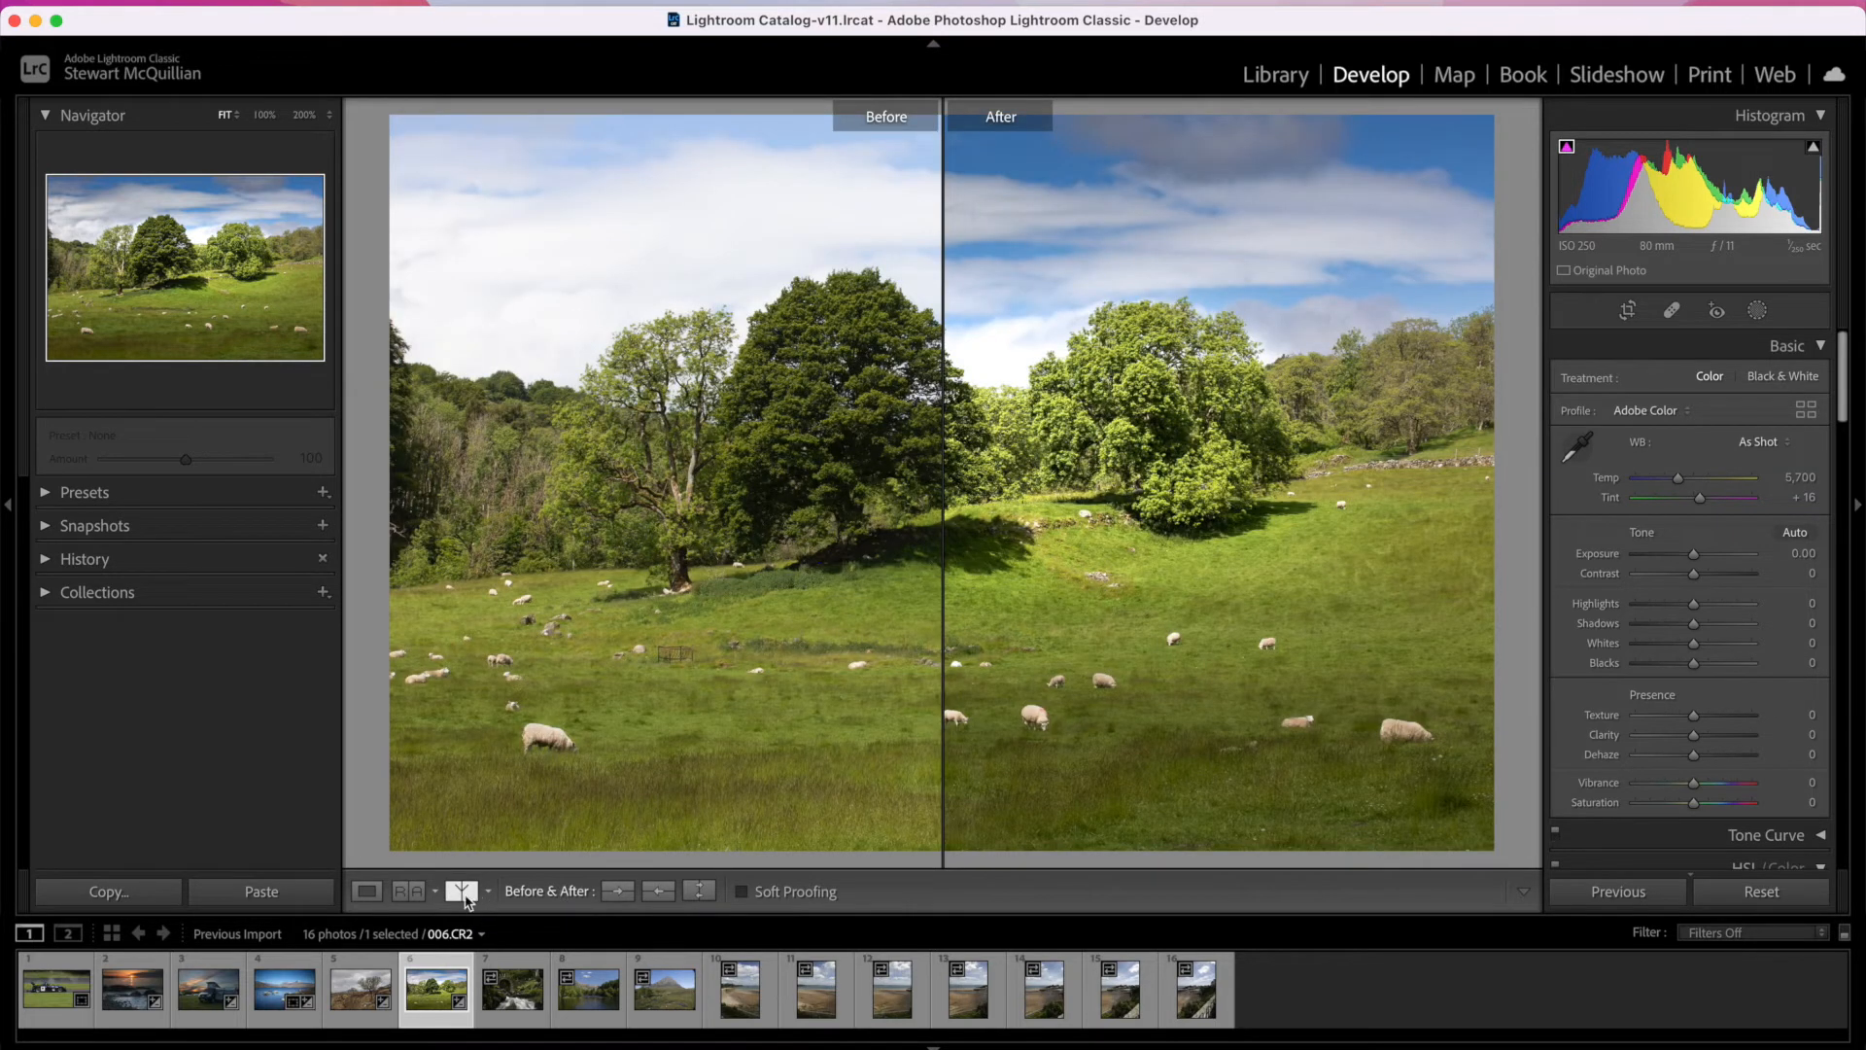
click(464, 894)
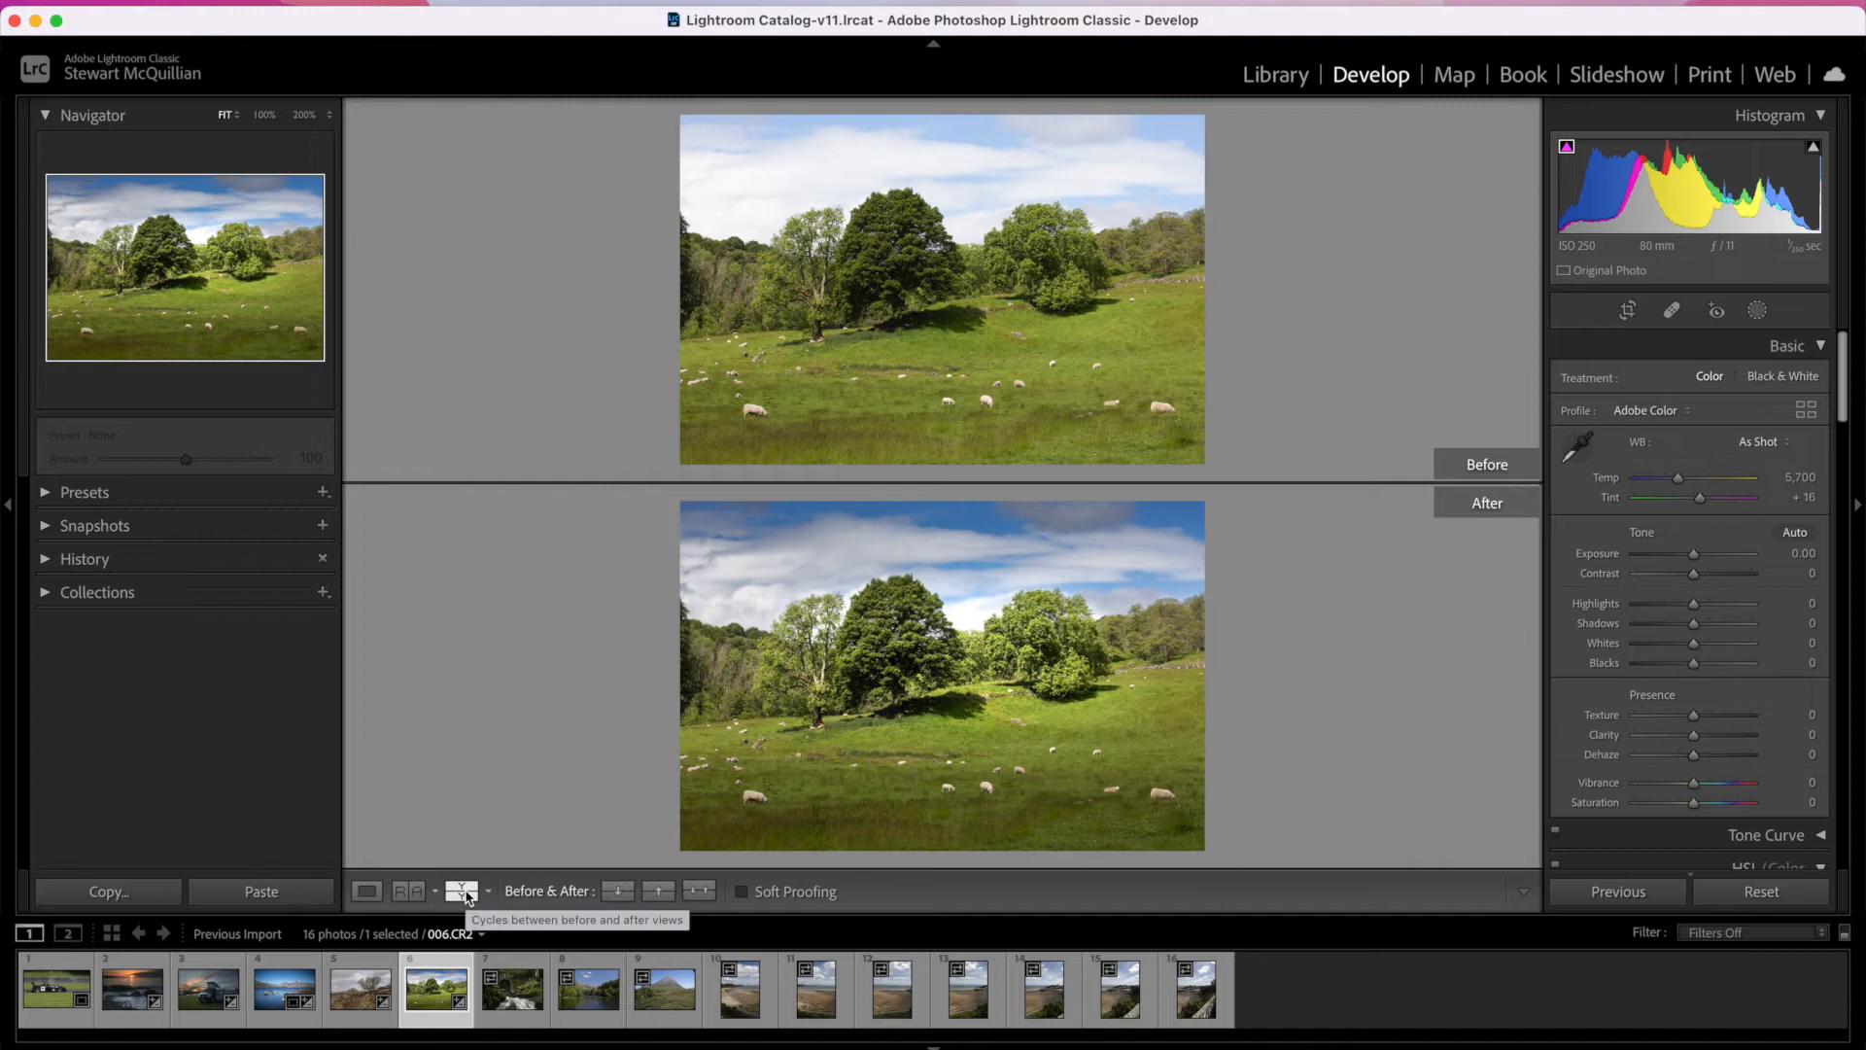
click(465, 892)
click(464, 893)
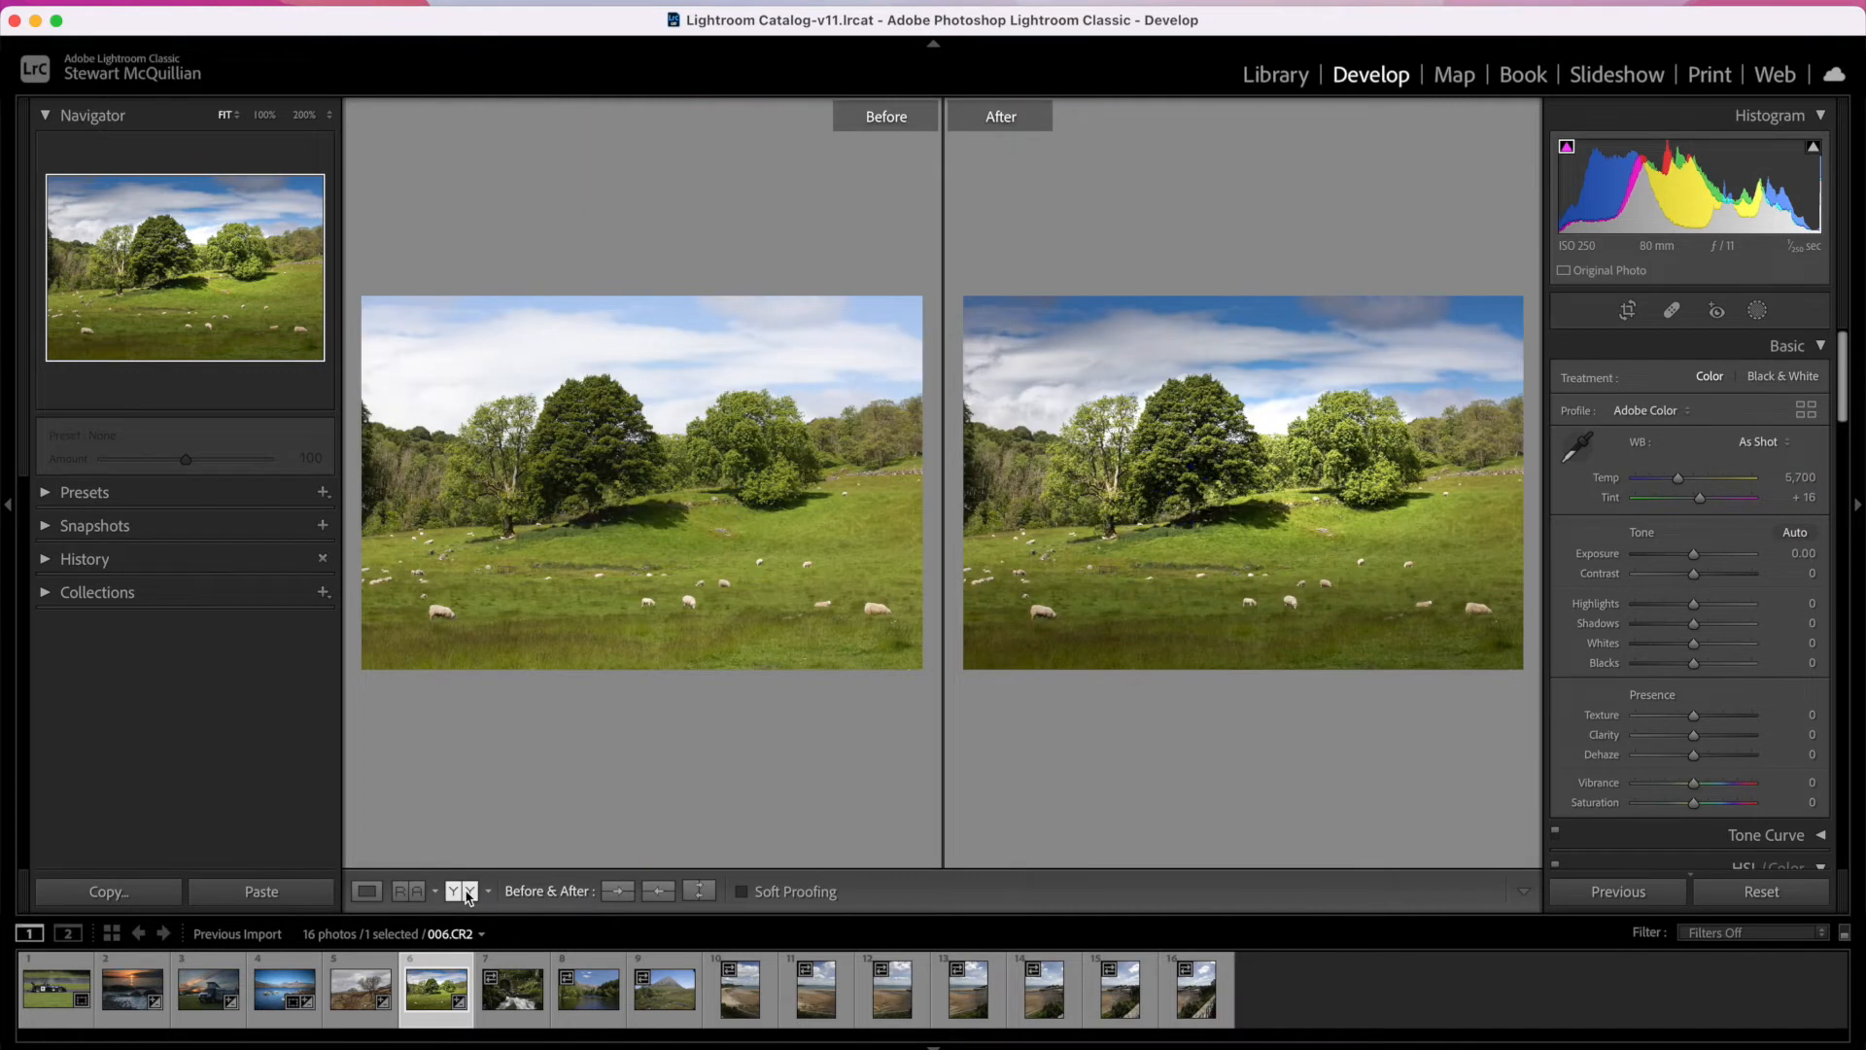
click(465, 894)
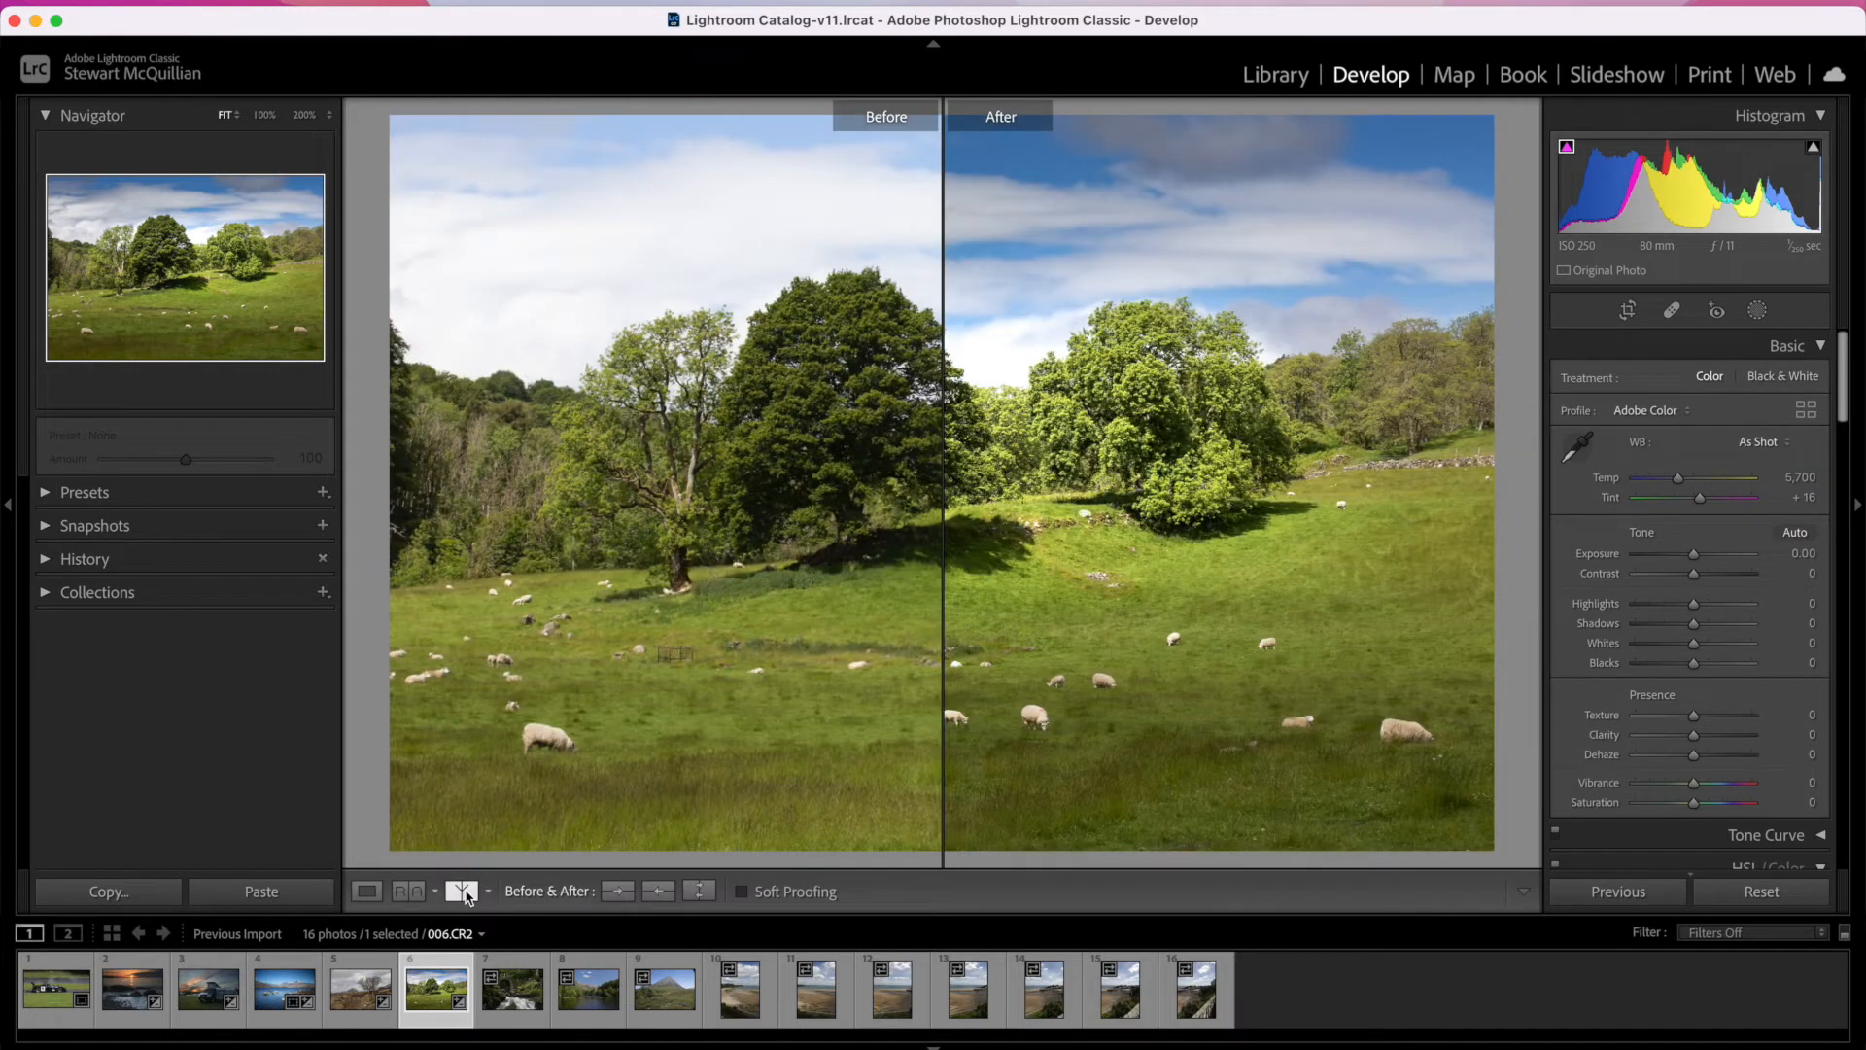
click(464, 893)
click(464, 893)
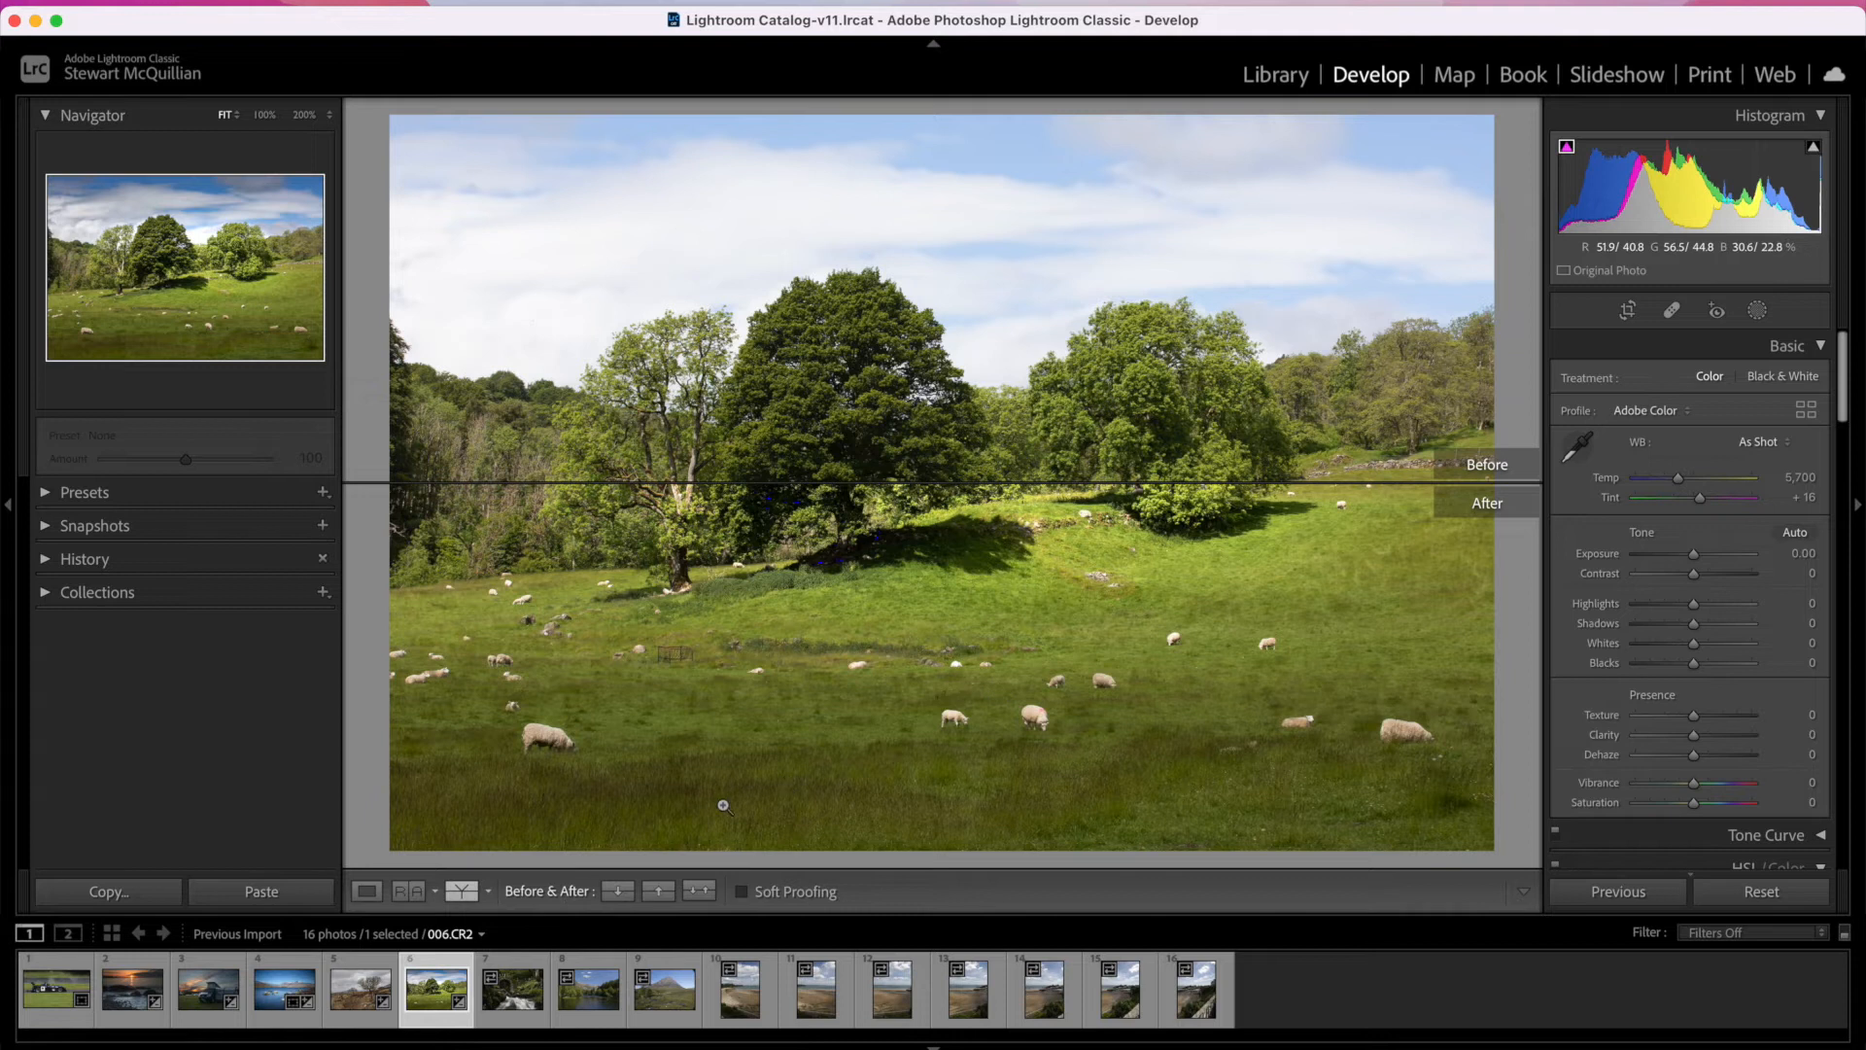
Step: Review the available before/after layouts, cycle through them again and return to the single-photo Loupe view
click(488, 891)
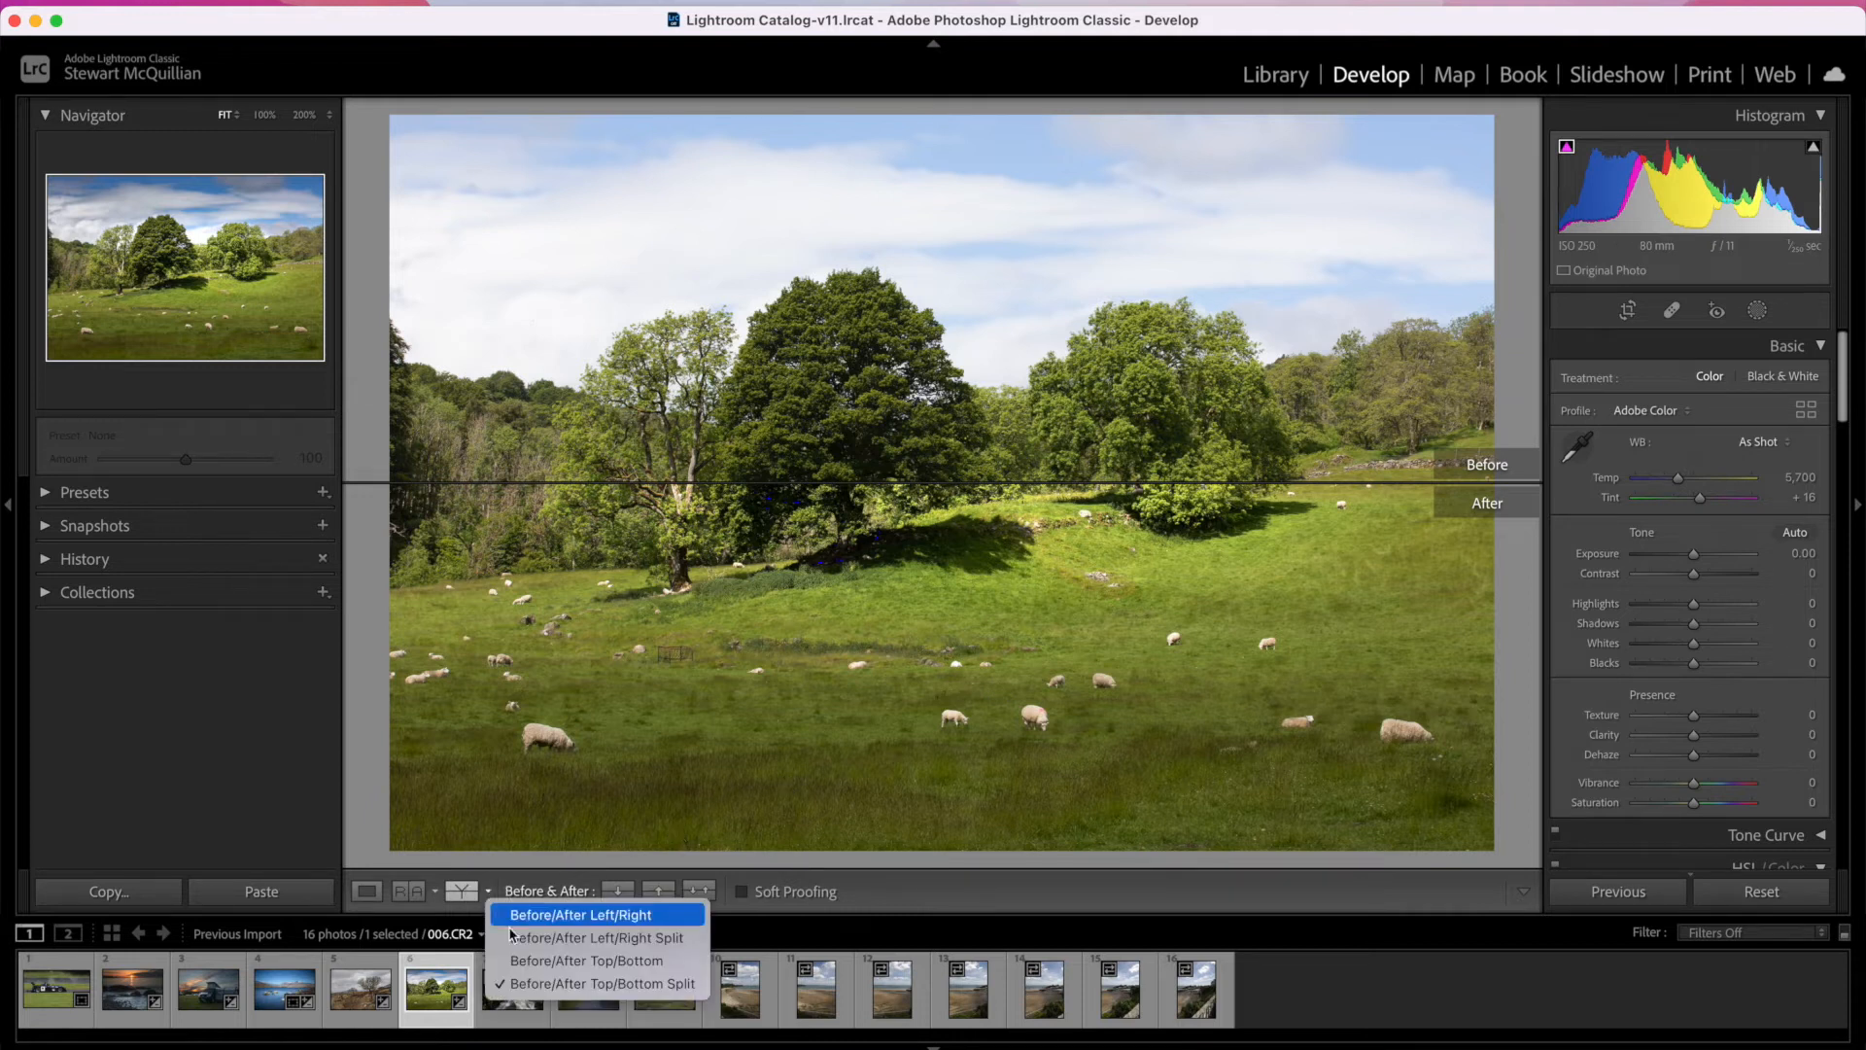
click(465, 893)
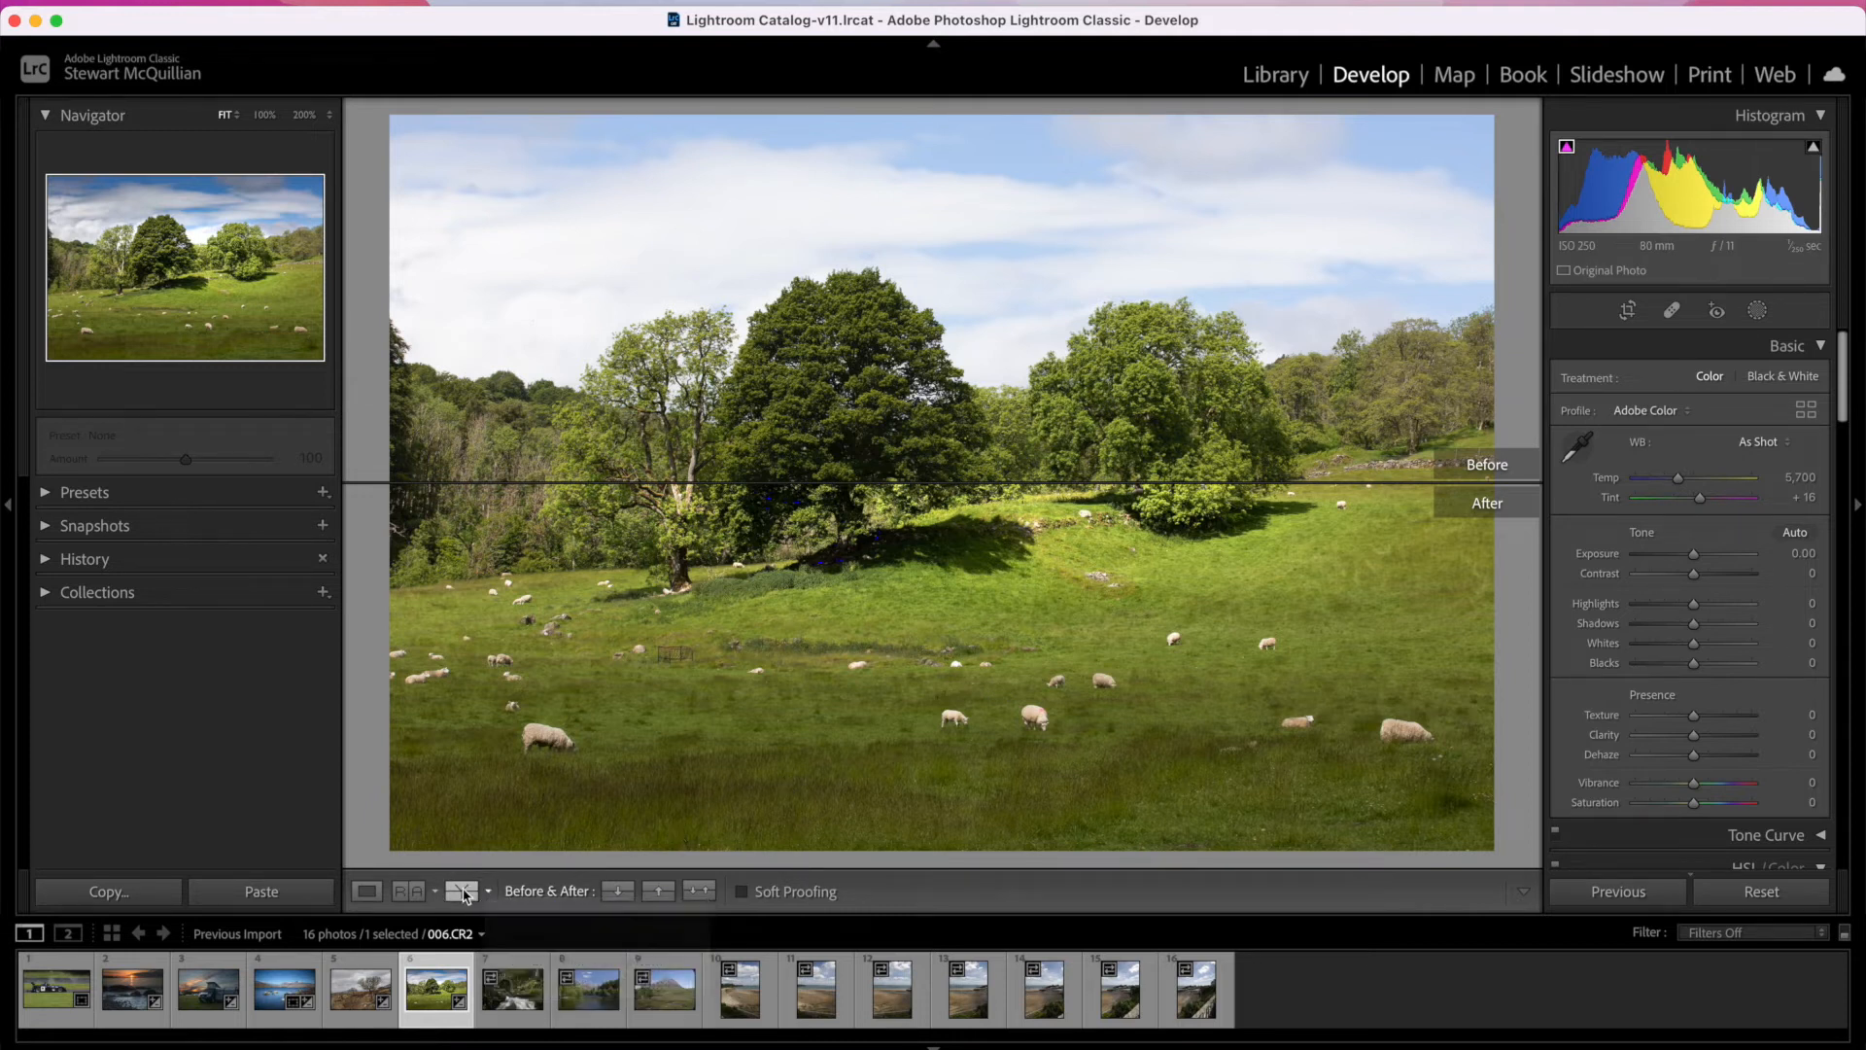
click(463, 892)
click(464, 892)
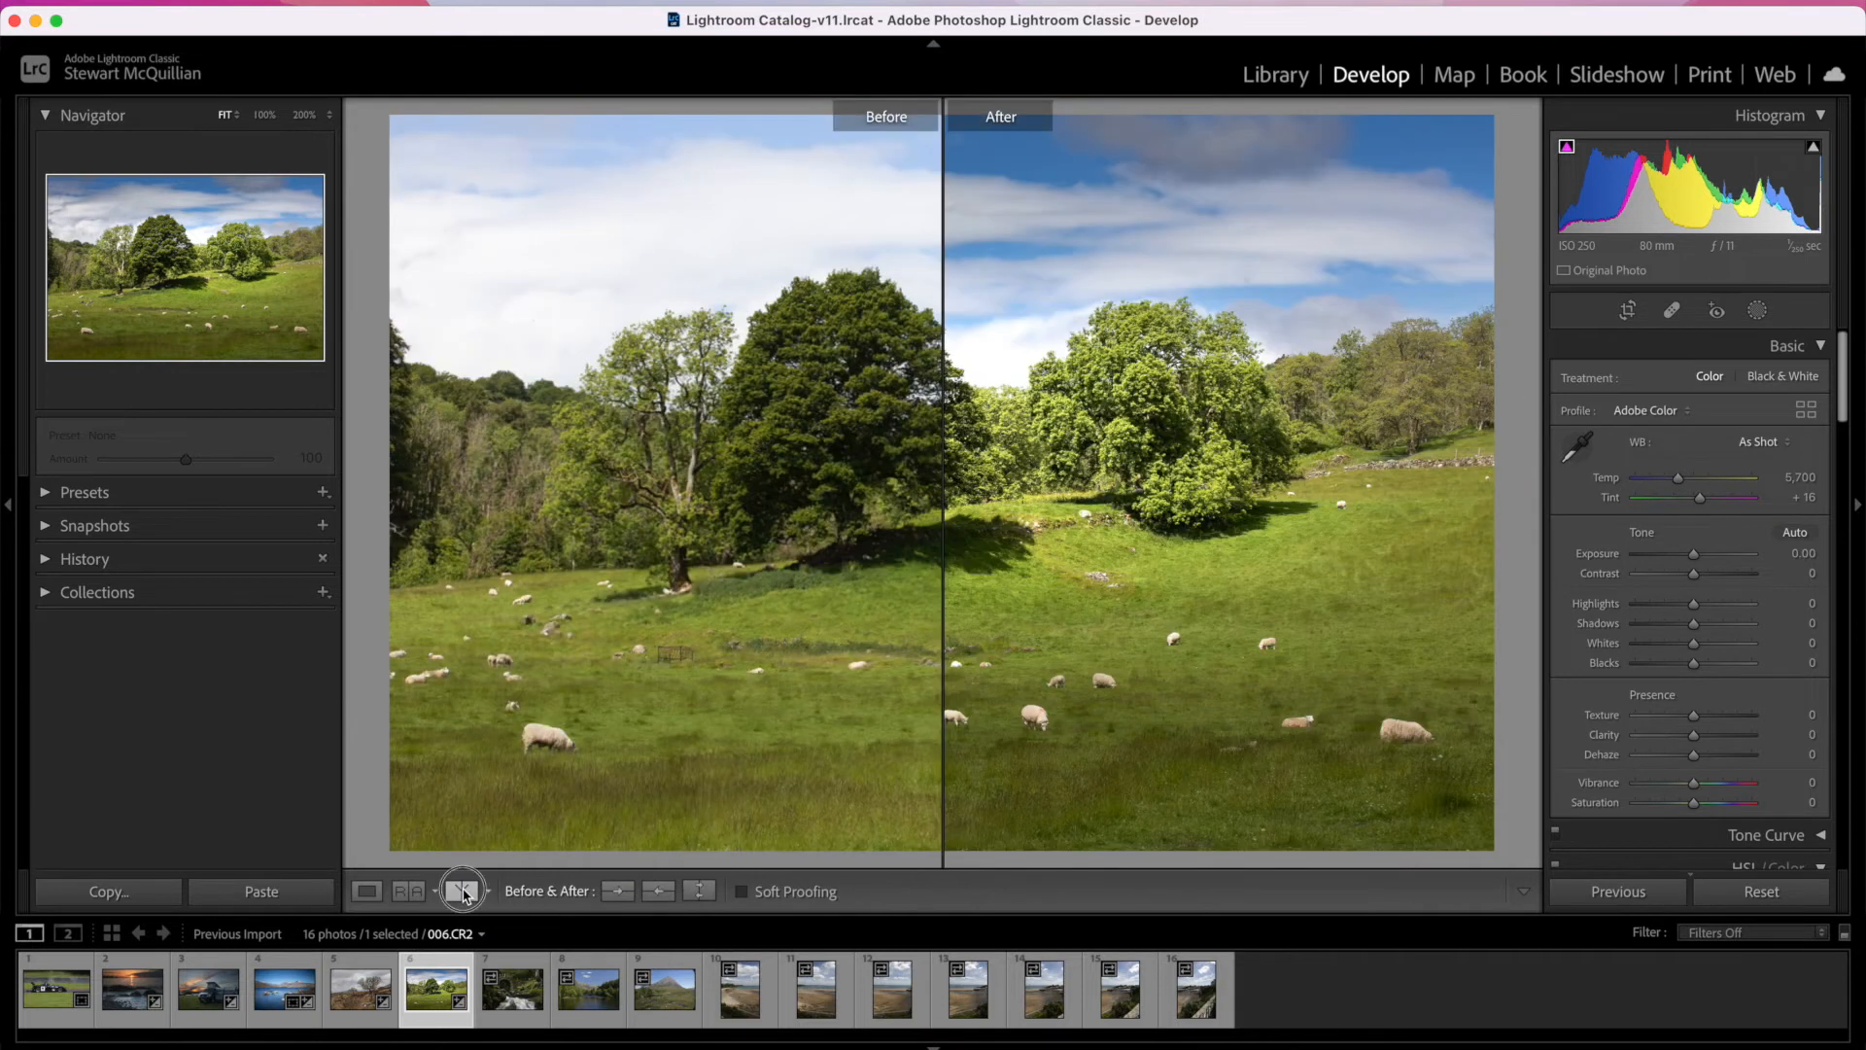
click(464, 892)
click(464, 892)
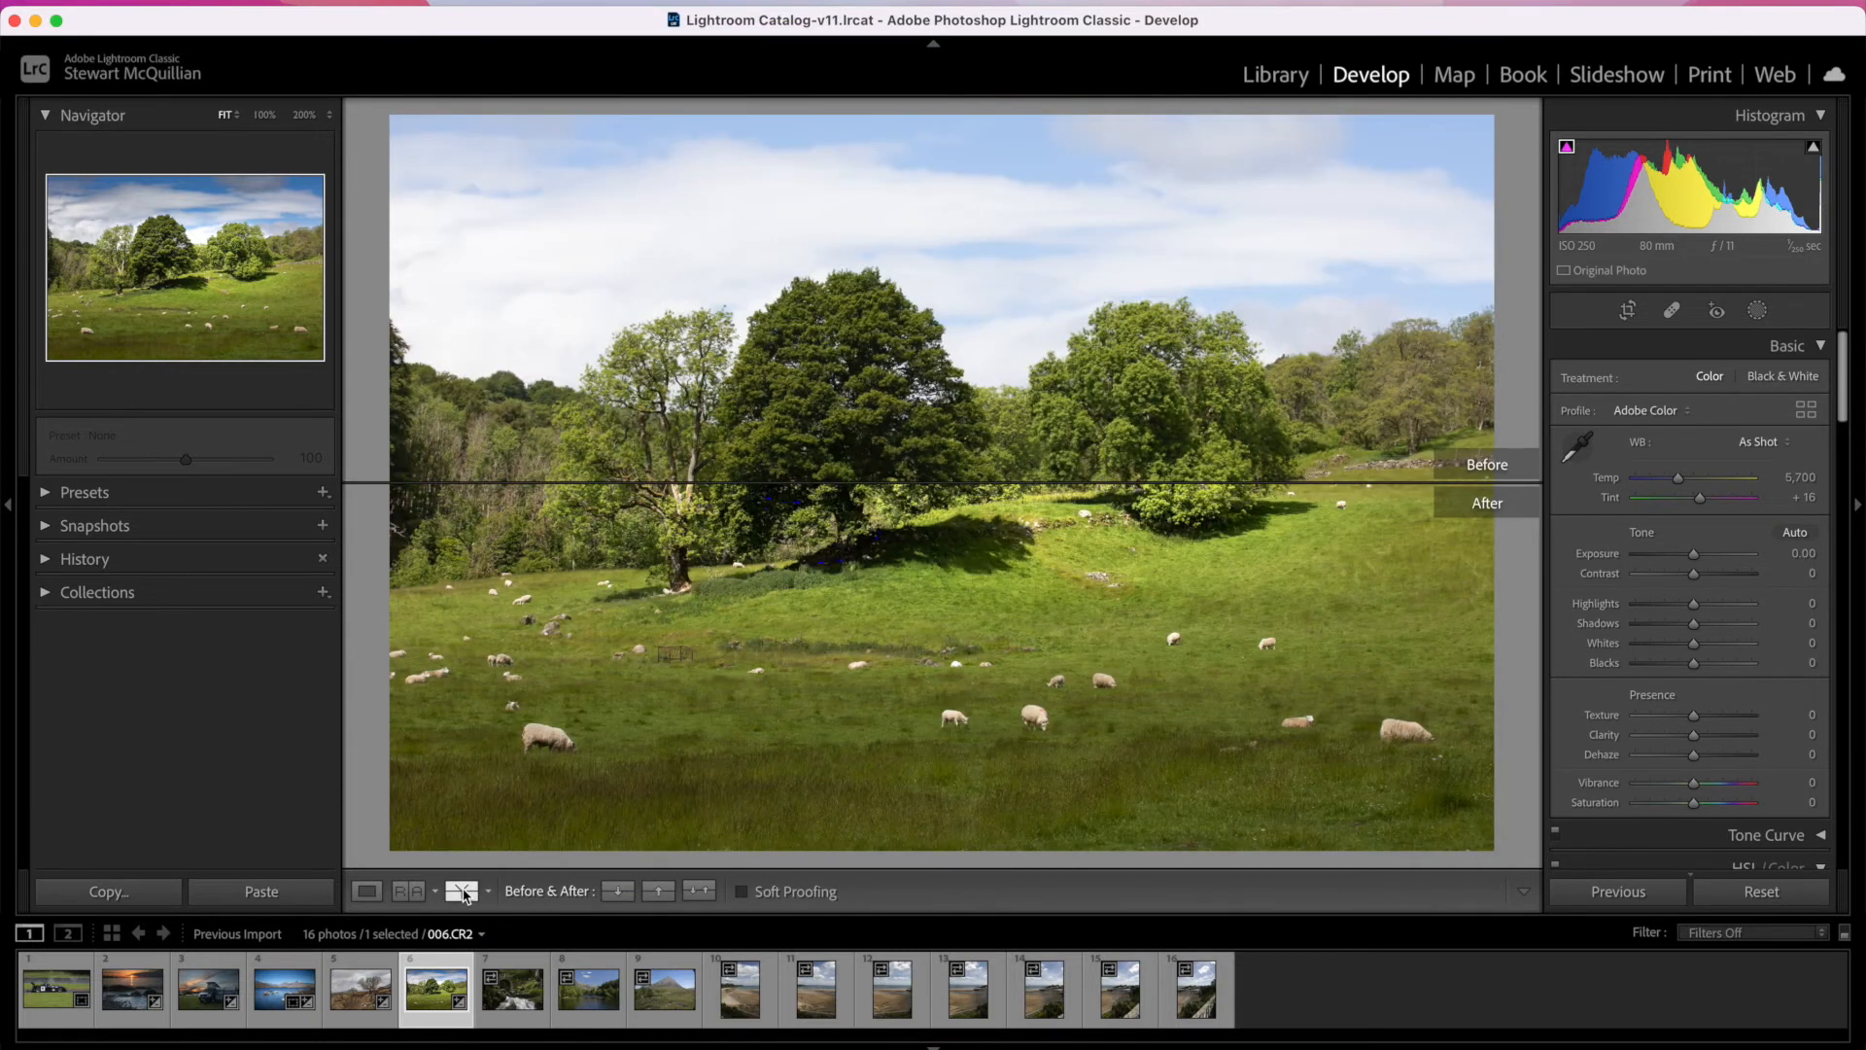
click(464, 892)
click(368, 891)
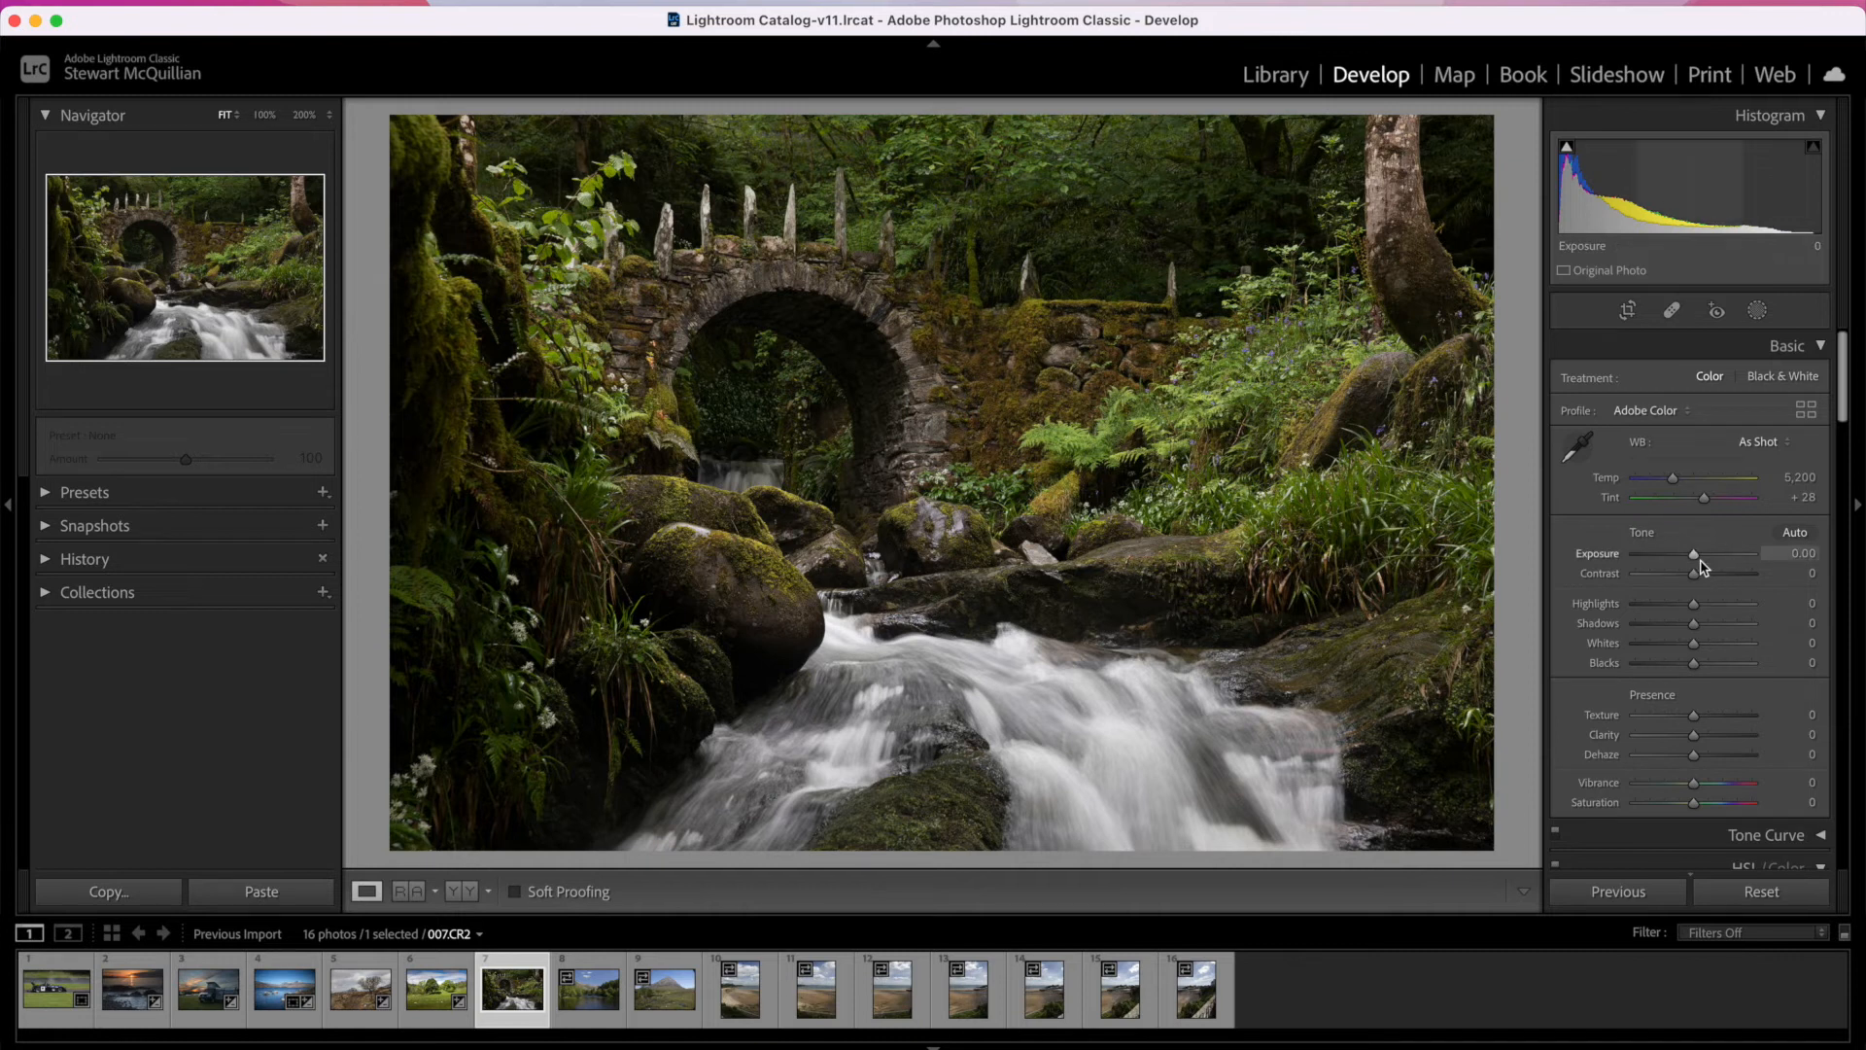
Step: On the stream and stone bridge photo, set Exposure to +1.05, Highlights to -92, Shadows to +34, Whites to +54 and Blacks to +100
drag(1697, 566, 1710, 561)
drag(1691, 642, 1802, 665)
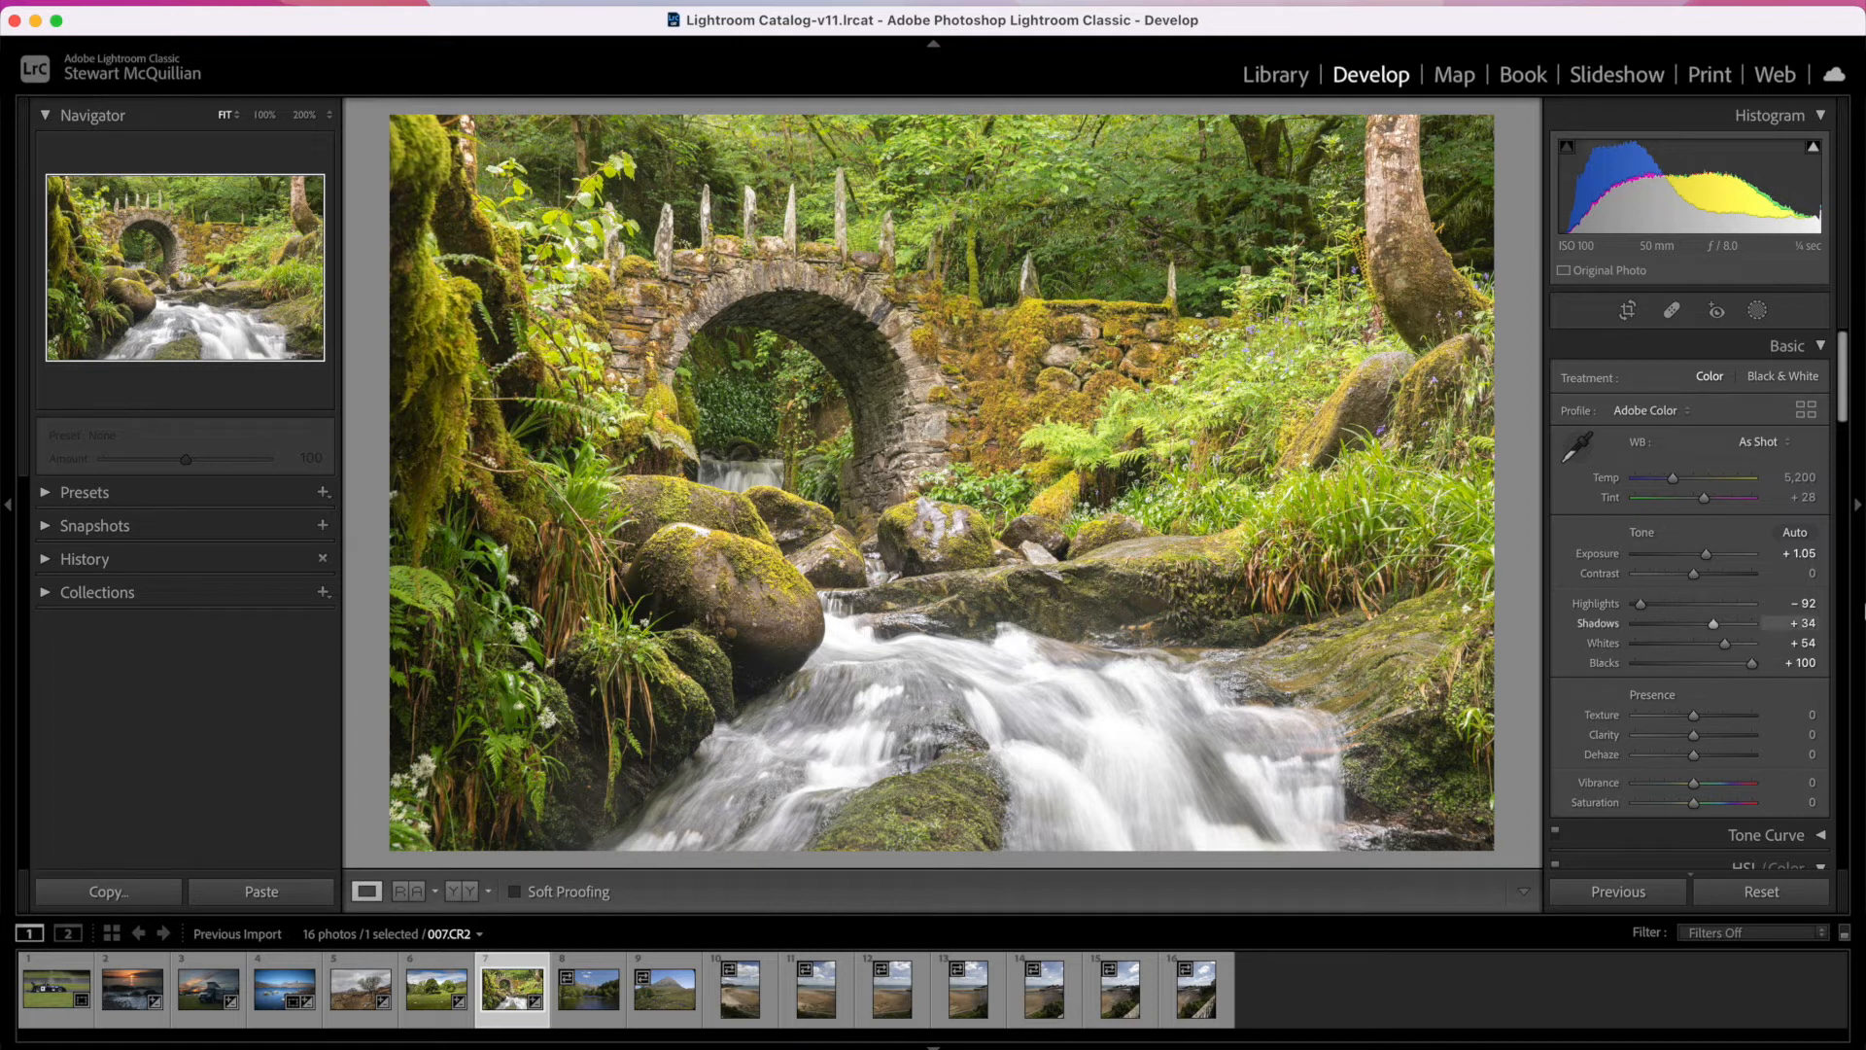
key(alt)
key(alt)
key(alt)
alt+click(1658, 542)
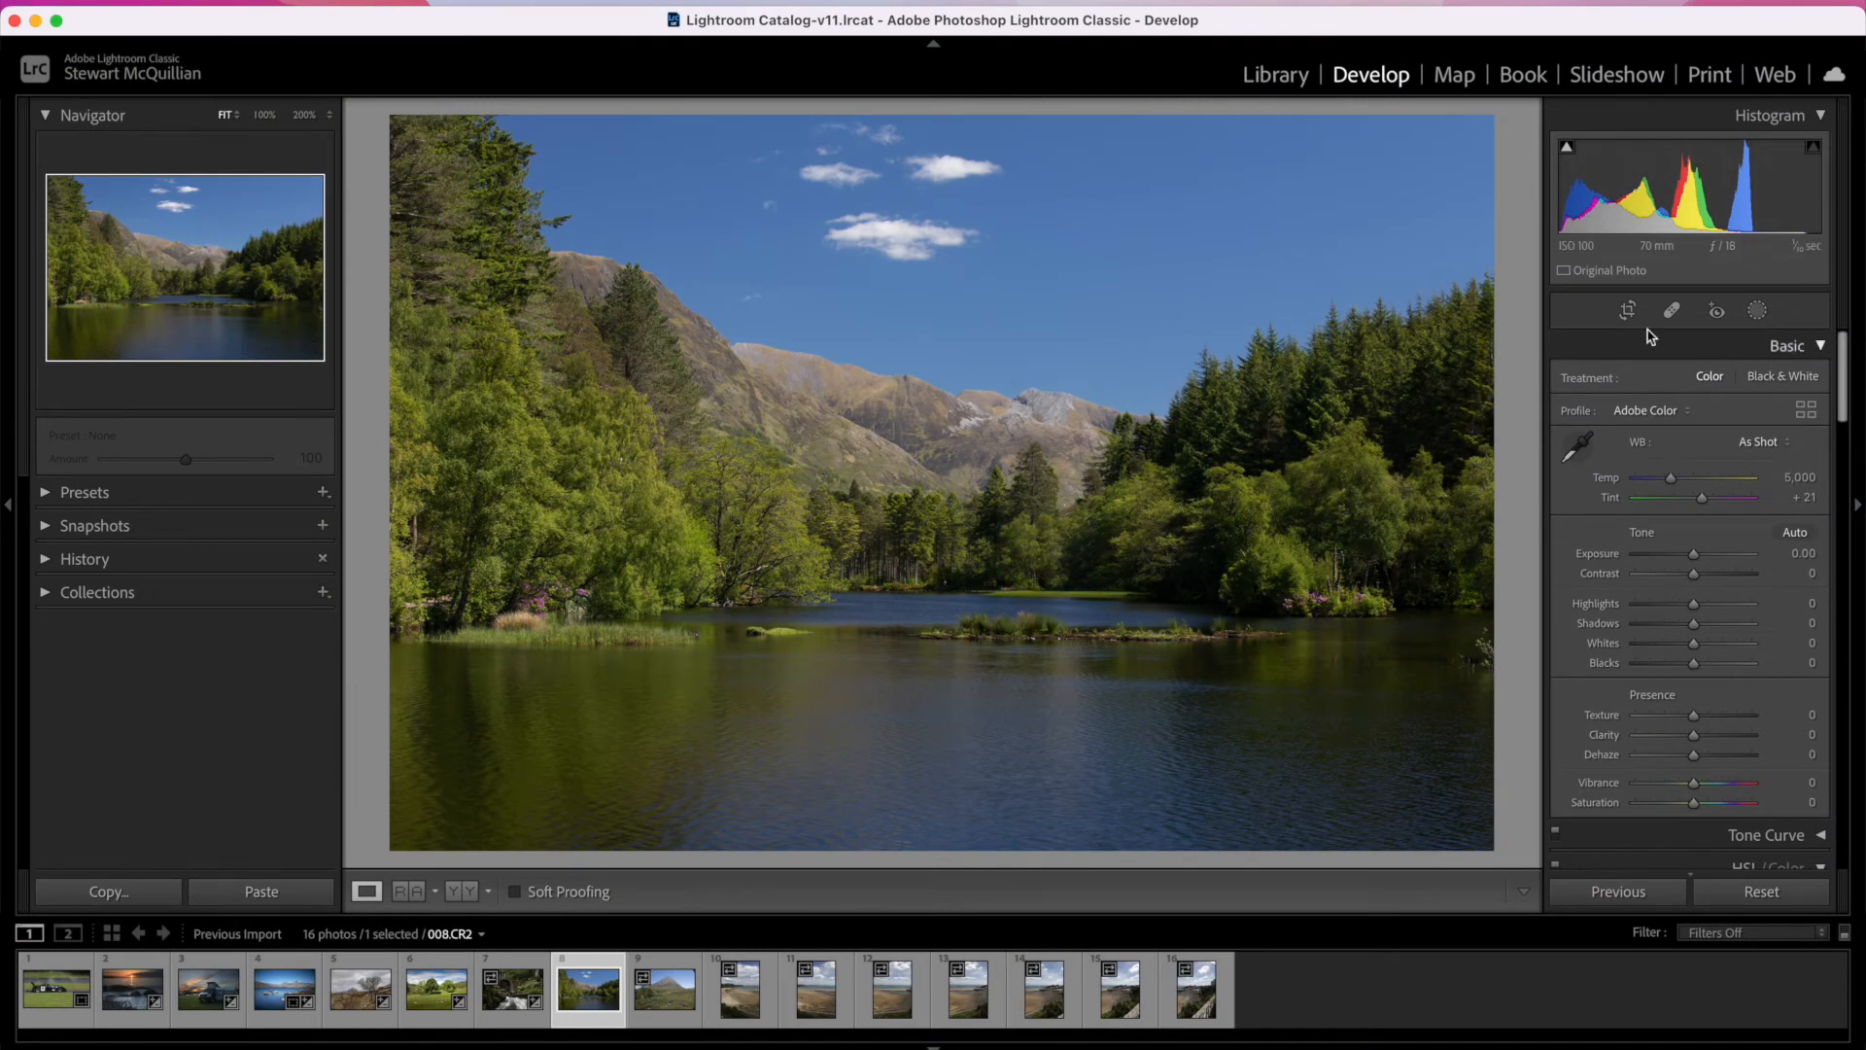
Step: Crop the lake photo 008.CR2 to a 16 x 9 aspect ratio, trimming mainly the water in the foreground
click(1757, 311)
click(1756, 309)
click(1628, 309)
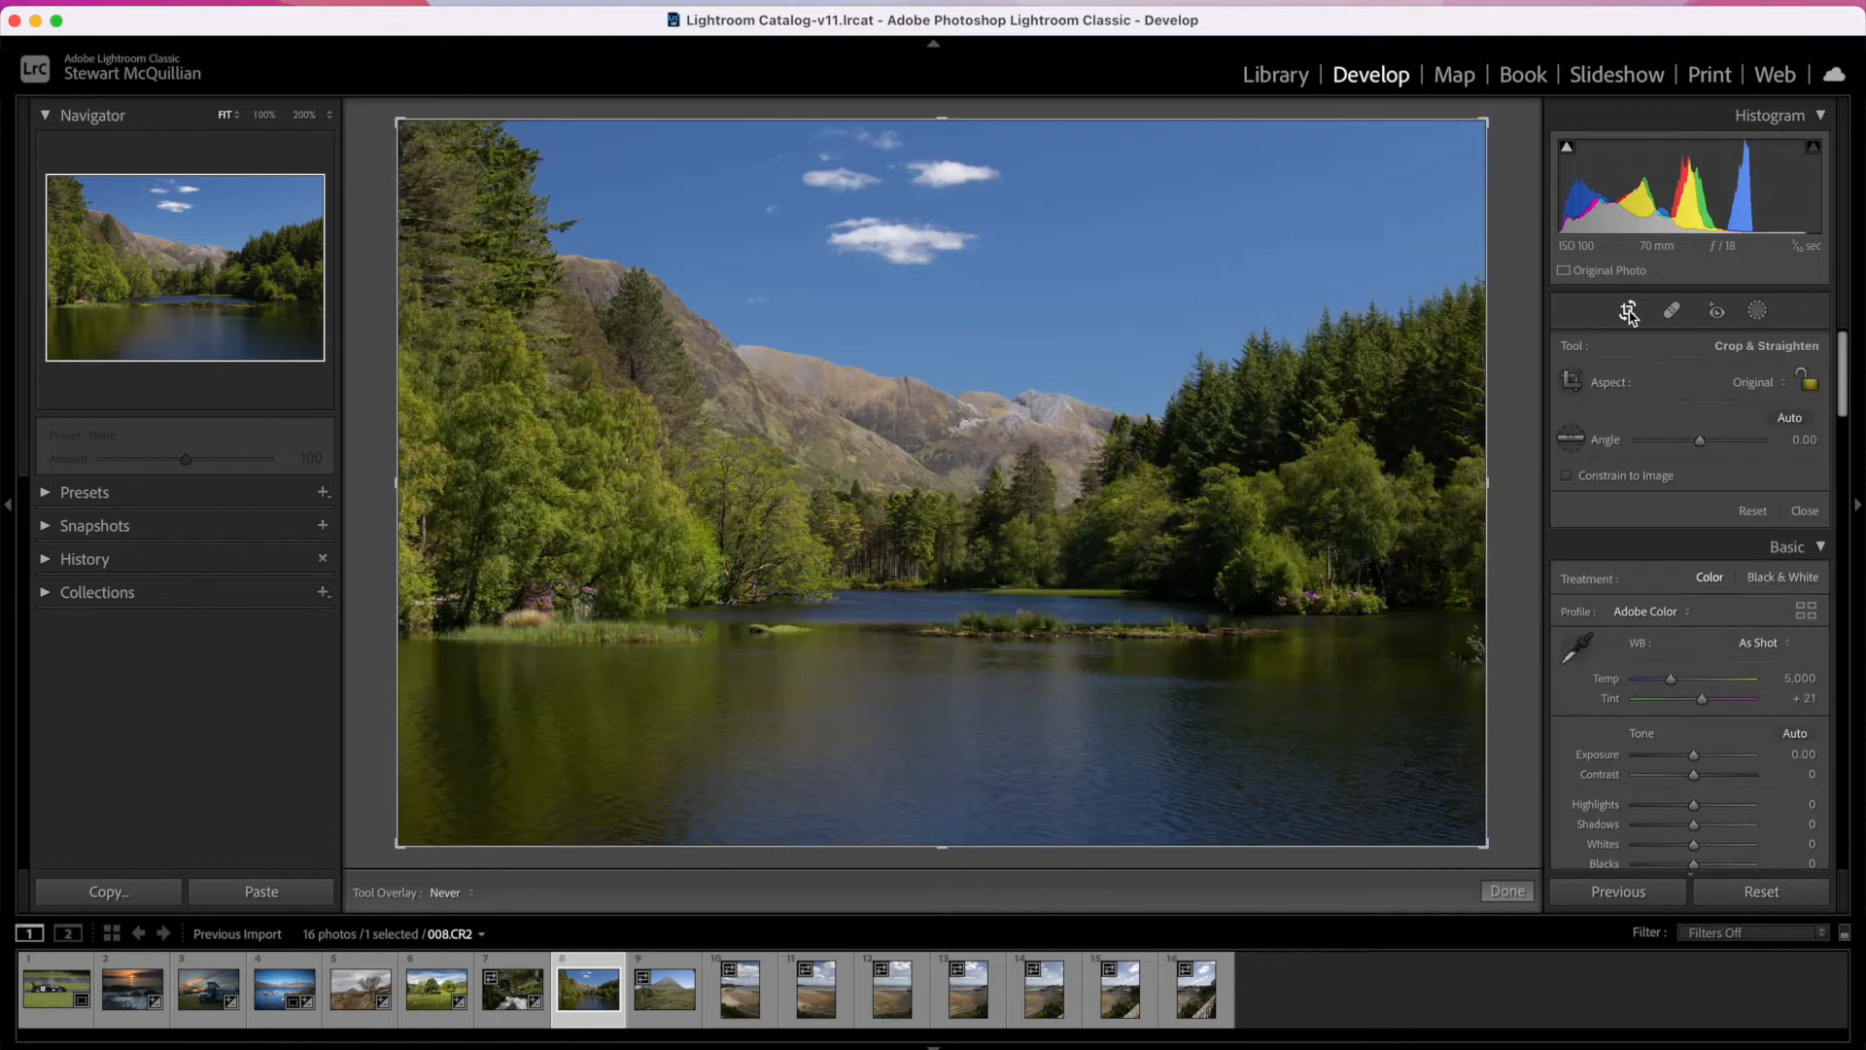
click(1786, 394)
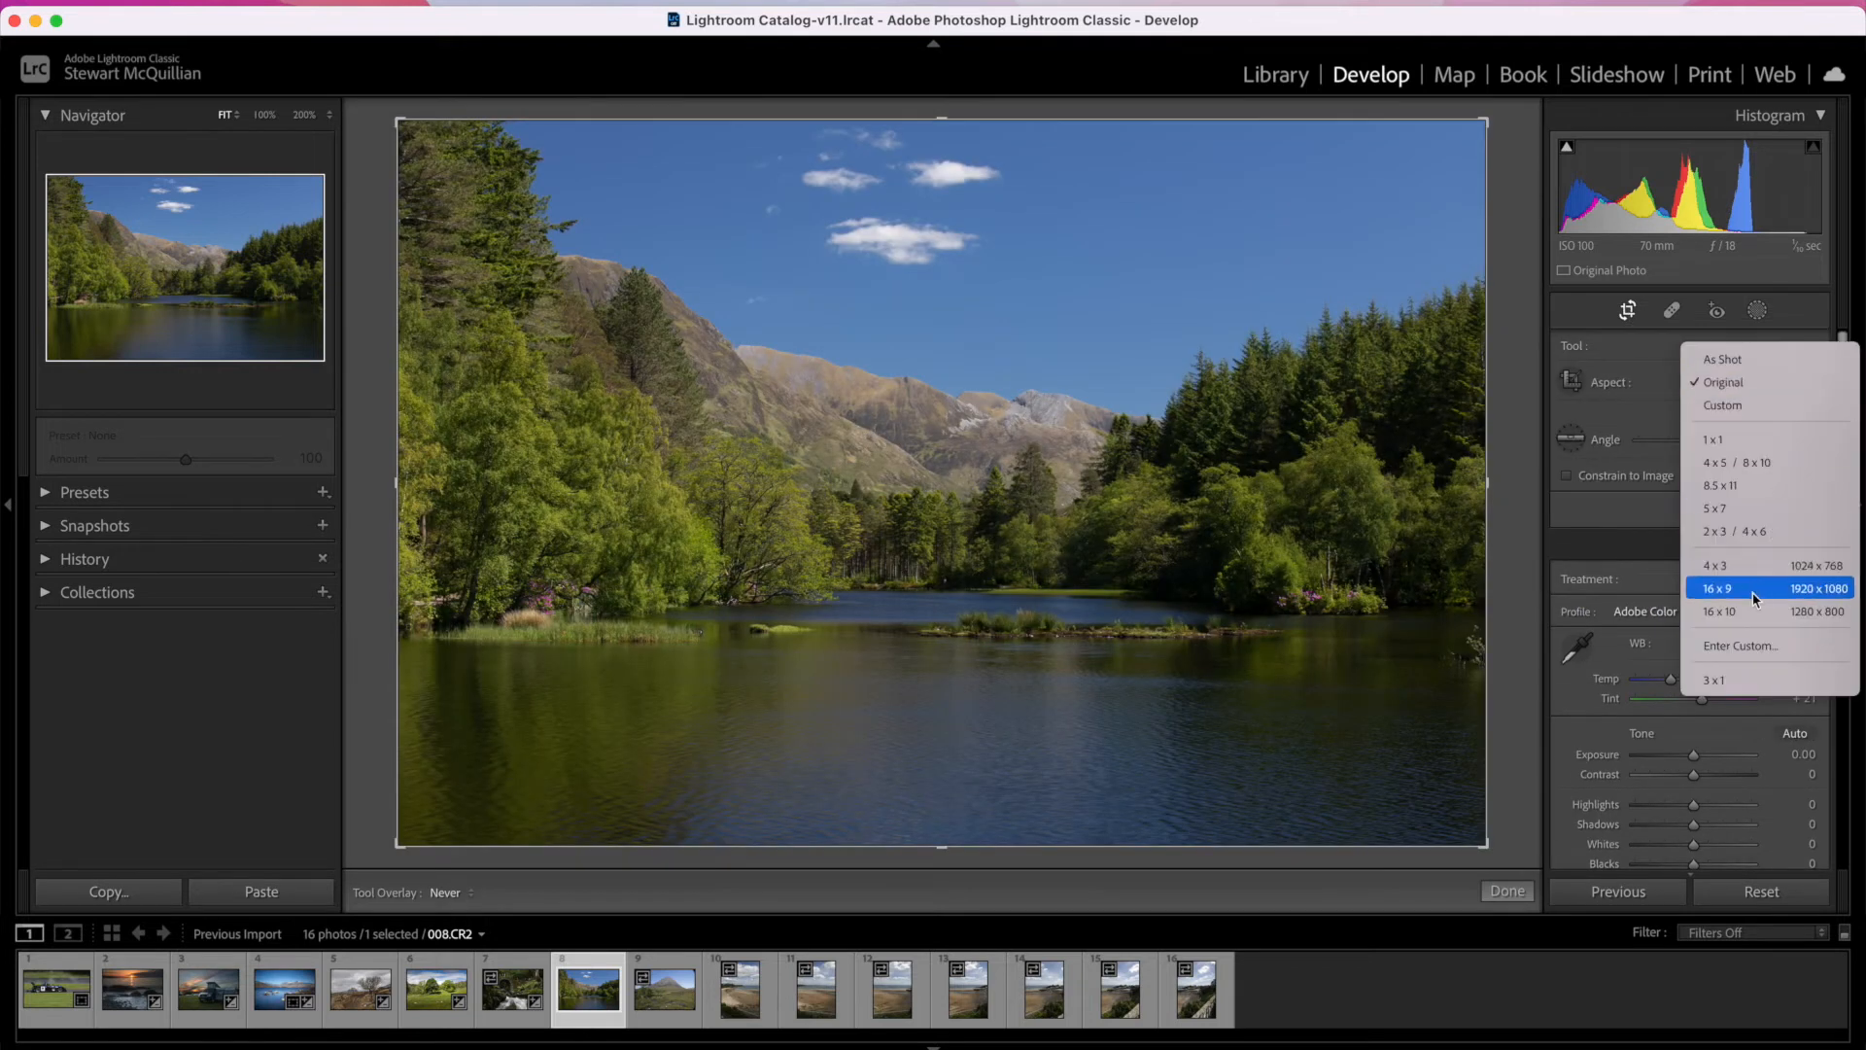
key(Escape)
drag(1204, 570, 1204, 628)
key(Return)
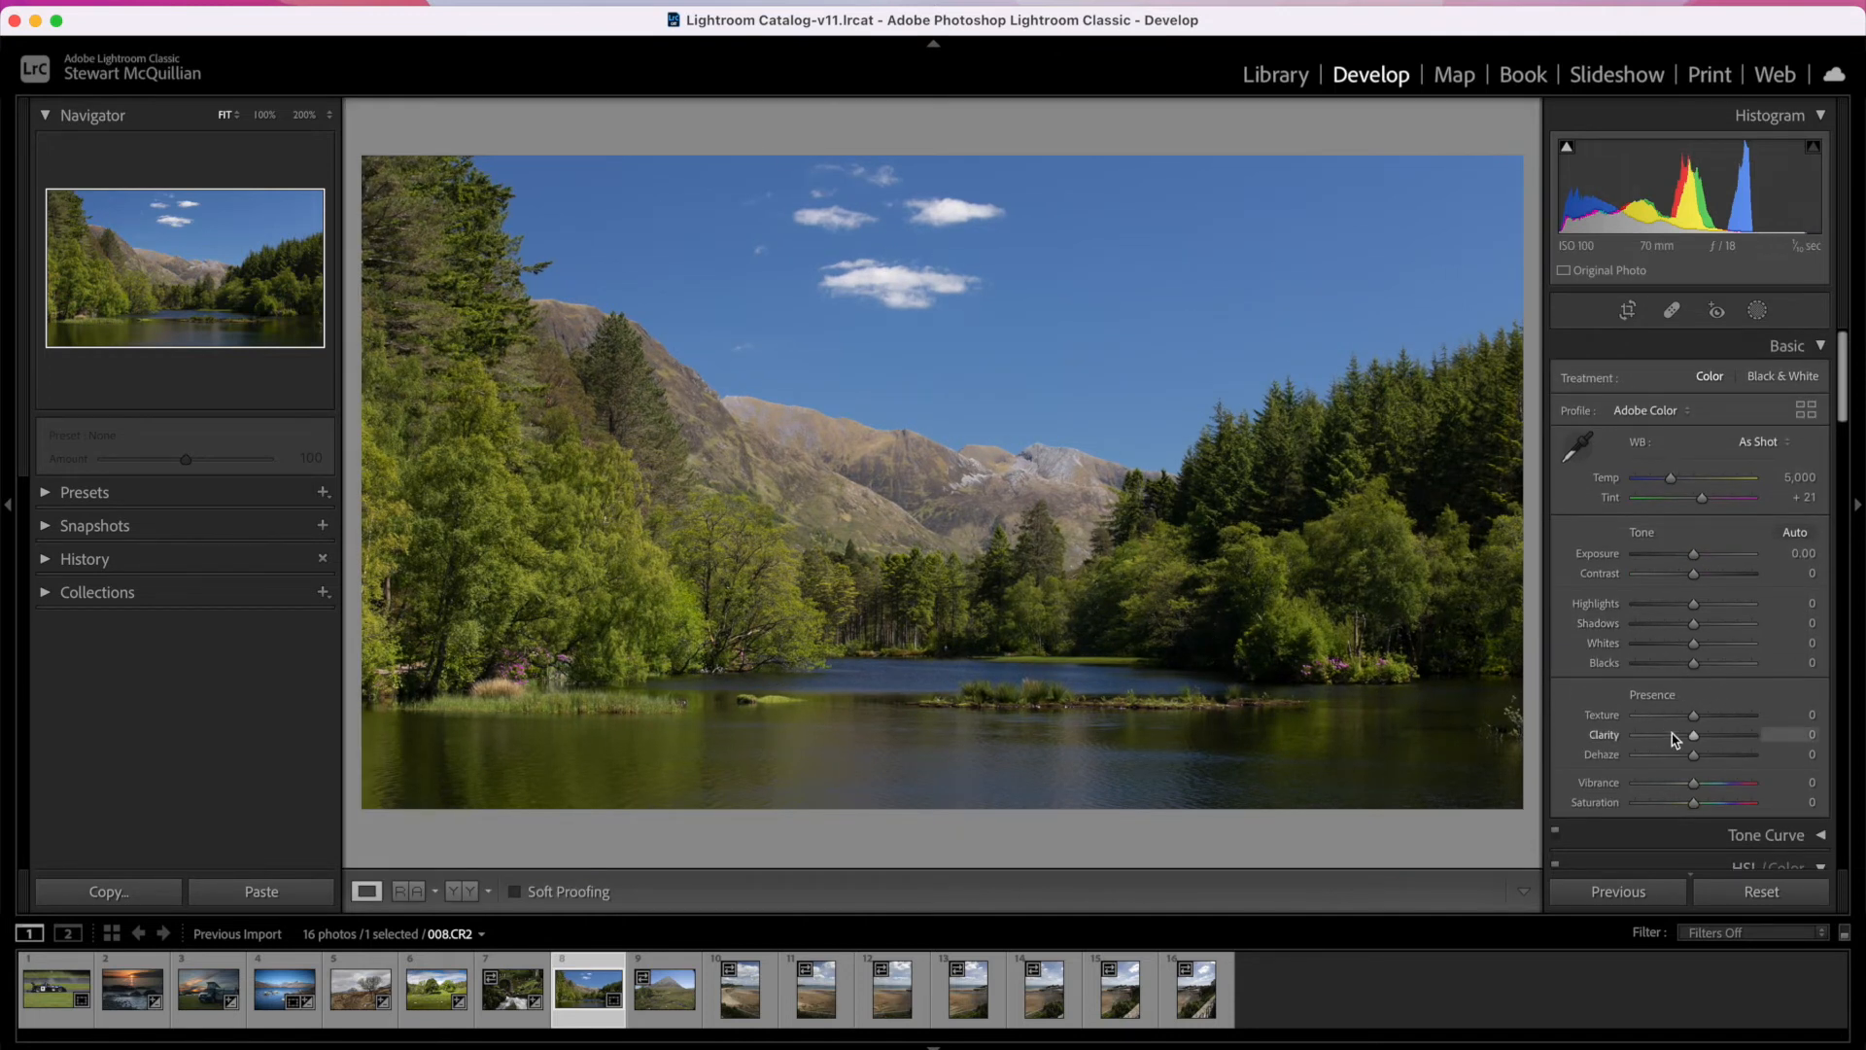
Step: Activate the targeted adjustment tool for HSL Saturation on the lake photo
scroll(1670, 718, down, 10)
scroll(1670, 717, down, 2)
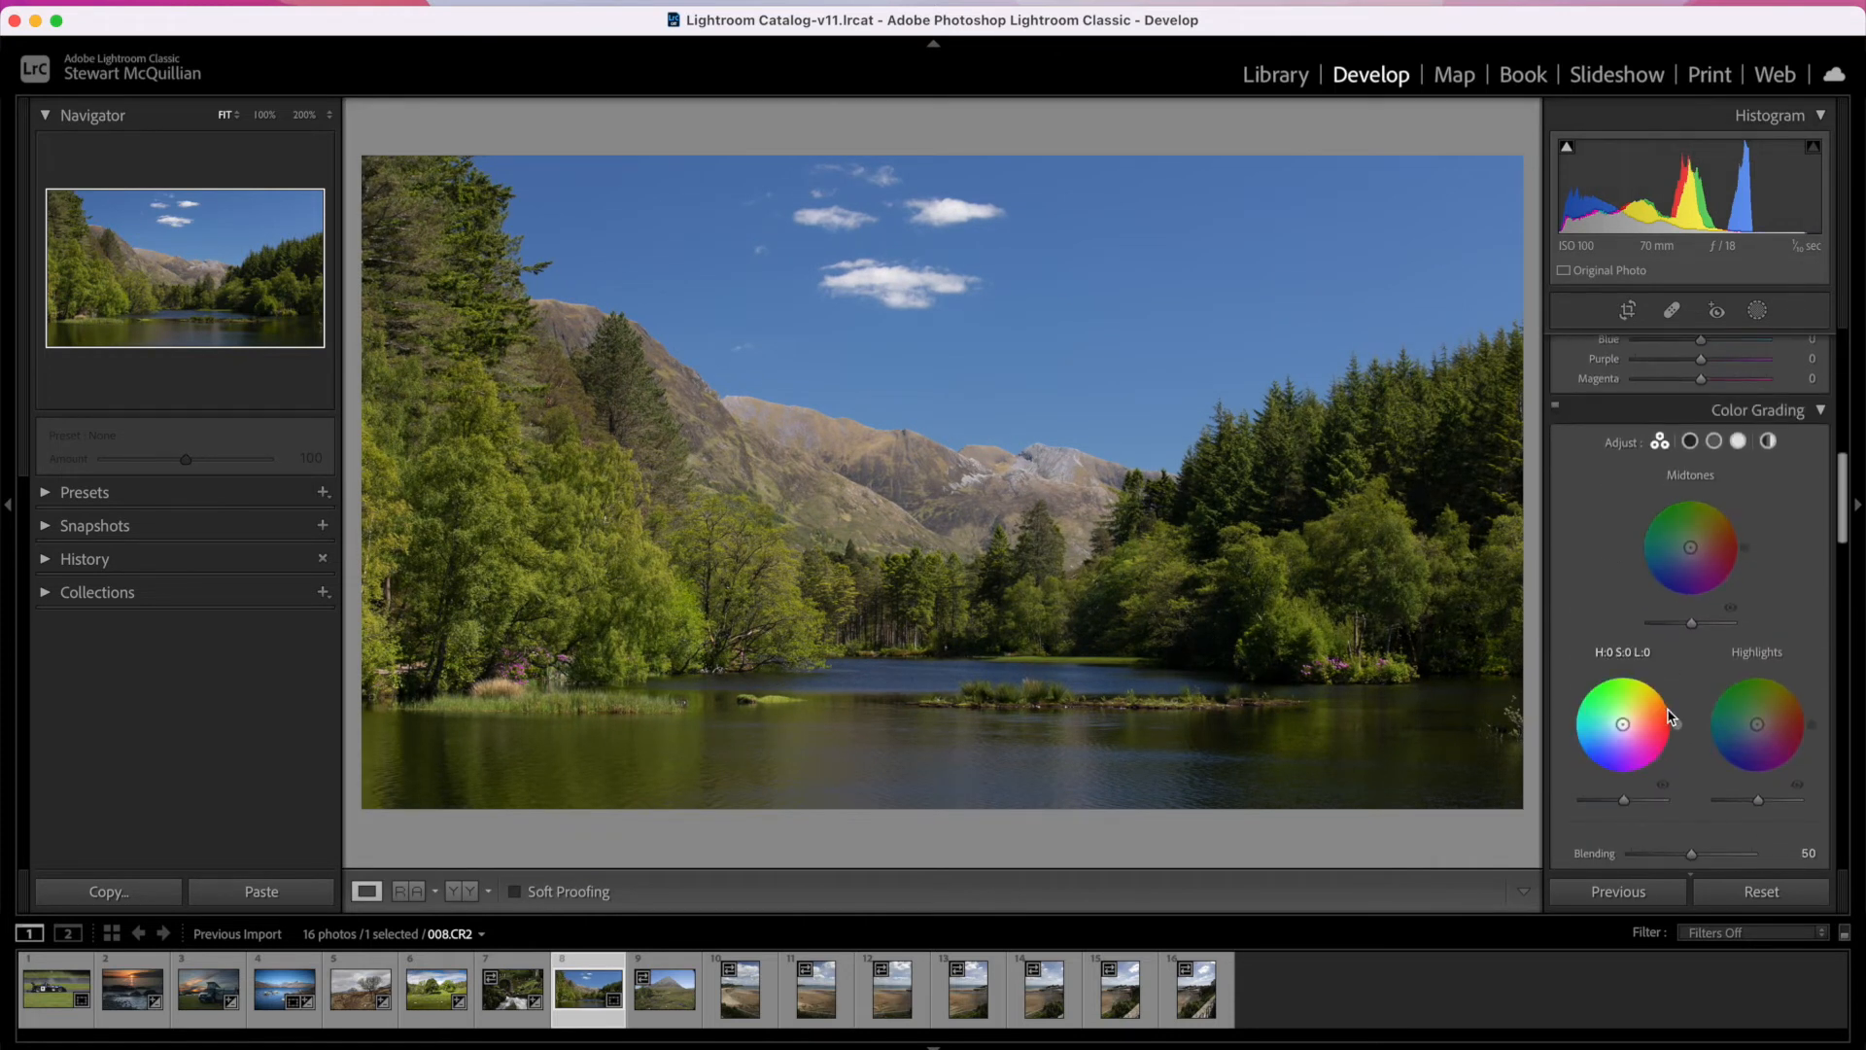
scroll(1670, 717, down, 10)
scroll(1670, 718, up, 5)
scroll(1669, 718, down, 8)
scroll(1669, 717, up, 8)
scroll(1670, 717, up, 5)
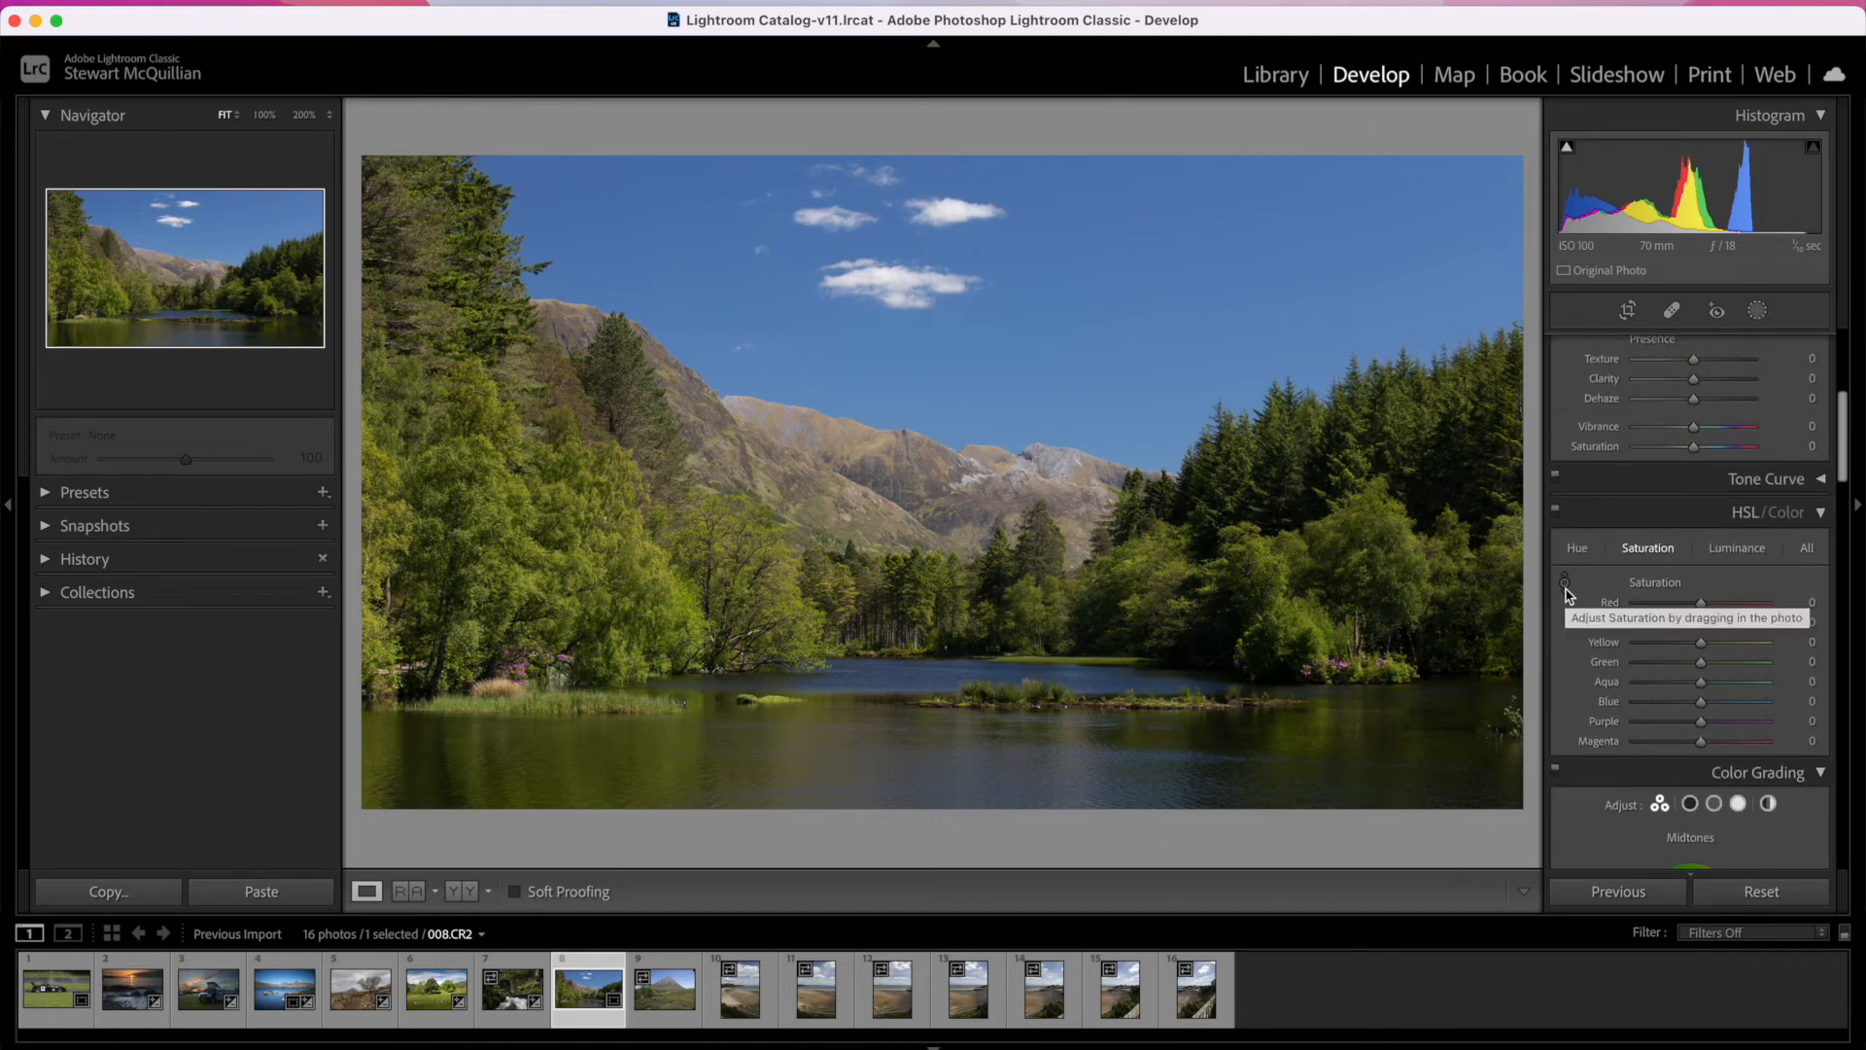
click(1565, 585)
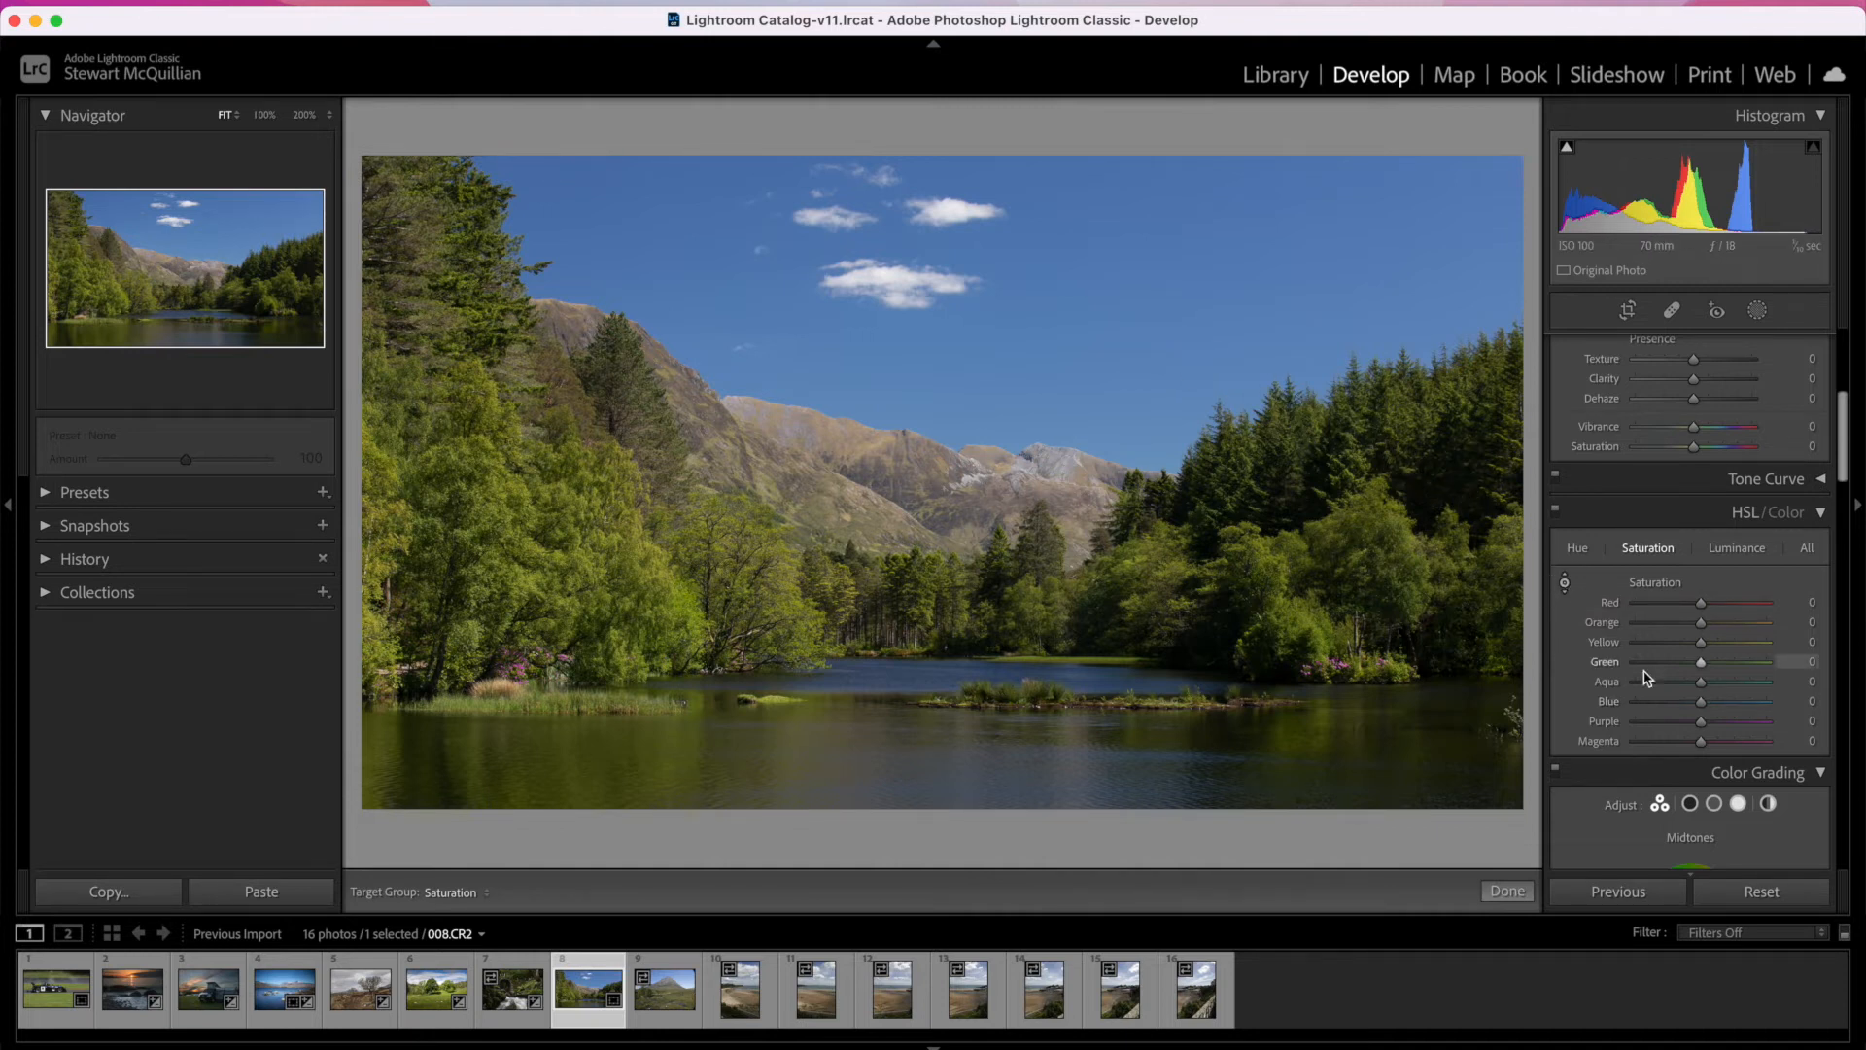
Step: Try Blue saturation at +55 and -4, and readjust it directly from the blue sky in the photo
mouse_move(1701, 701)
mouse_down()
mouse_move(1587, 720)
mouse_move(1804, 707)
mouse_move(1675, 701)
mouse_move(1738, 705)
mouse_up()
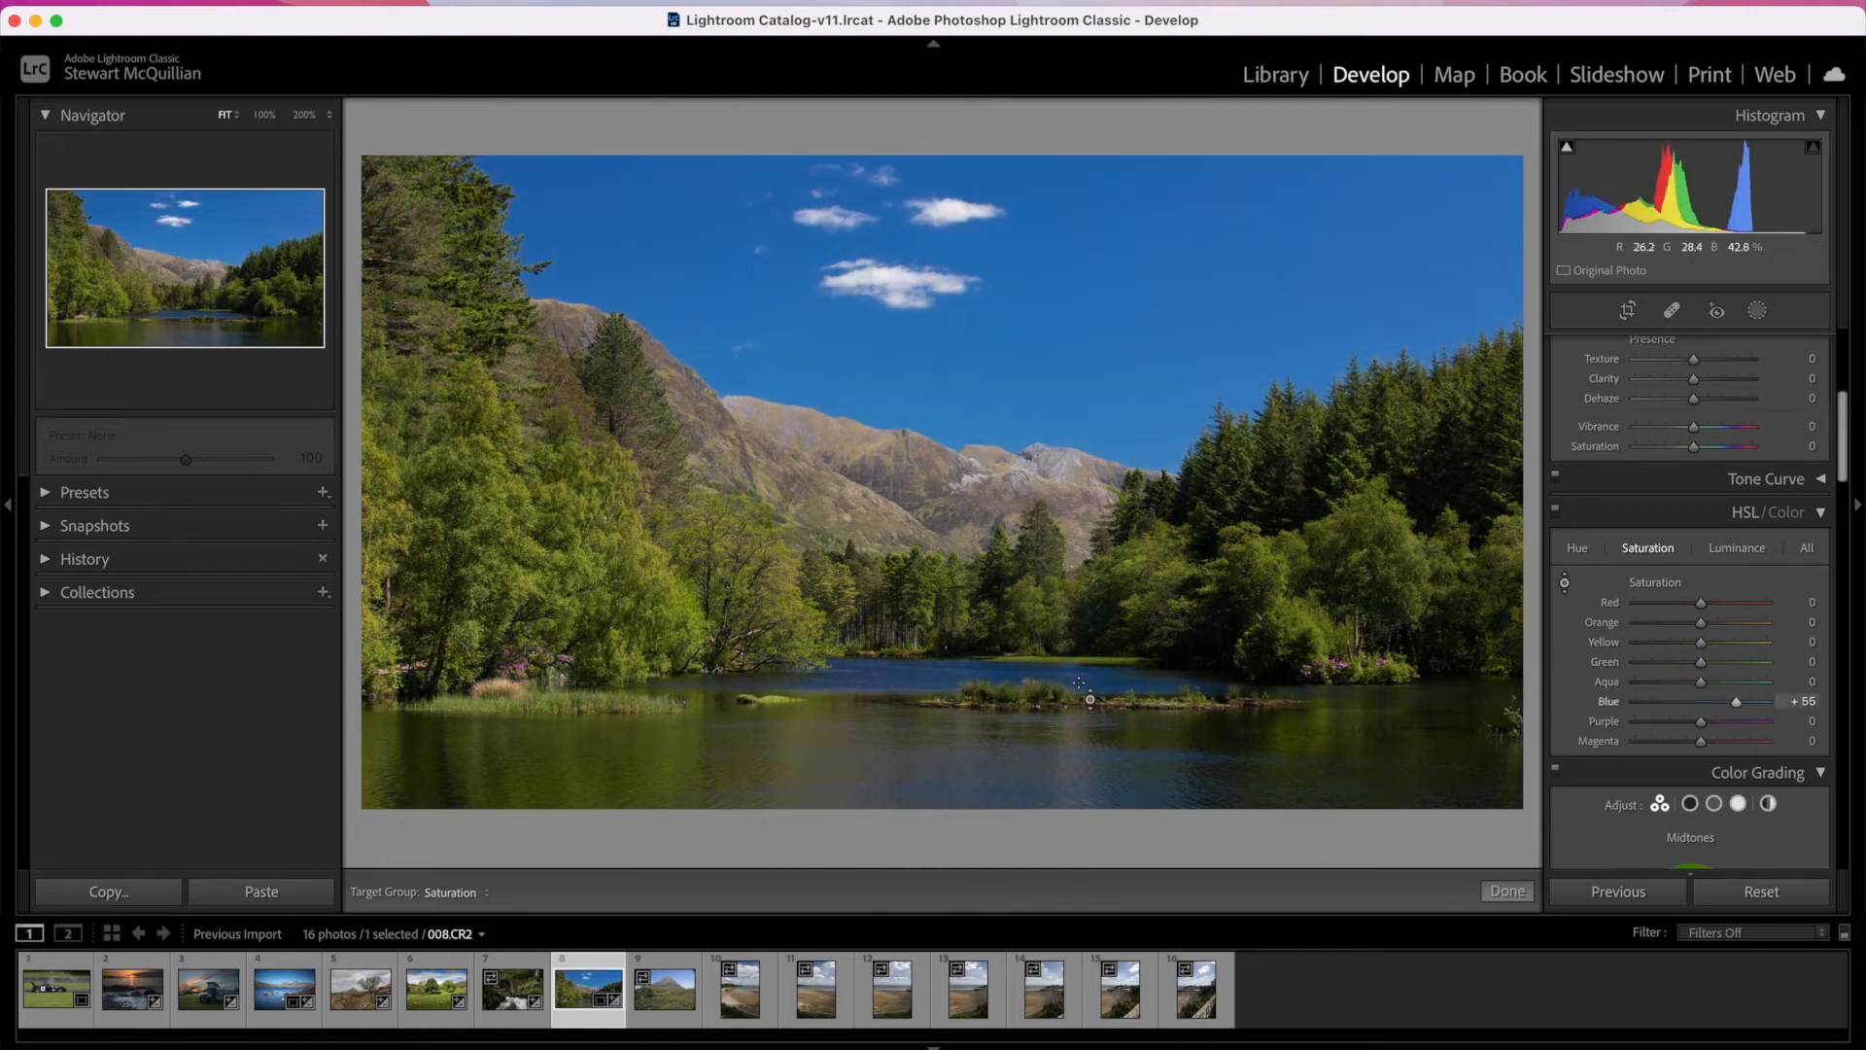
mouse_move(1740, 707)
mouse_down()
mouse_move(1616, 709)
mouse_move(1771, 708)
mouse_move(1640, 707)
mouse_move(1761, 708)
mouse_move(1705, 708)
mouse_up()
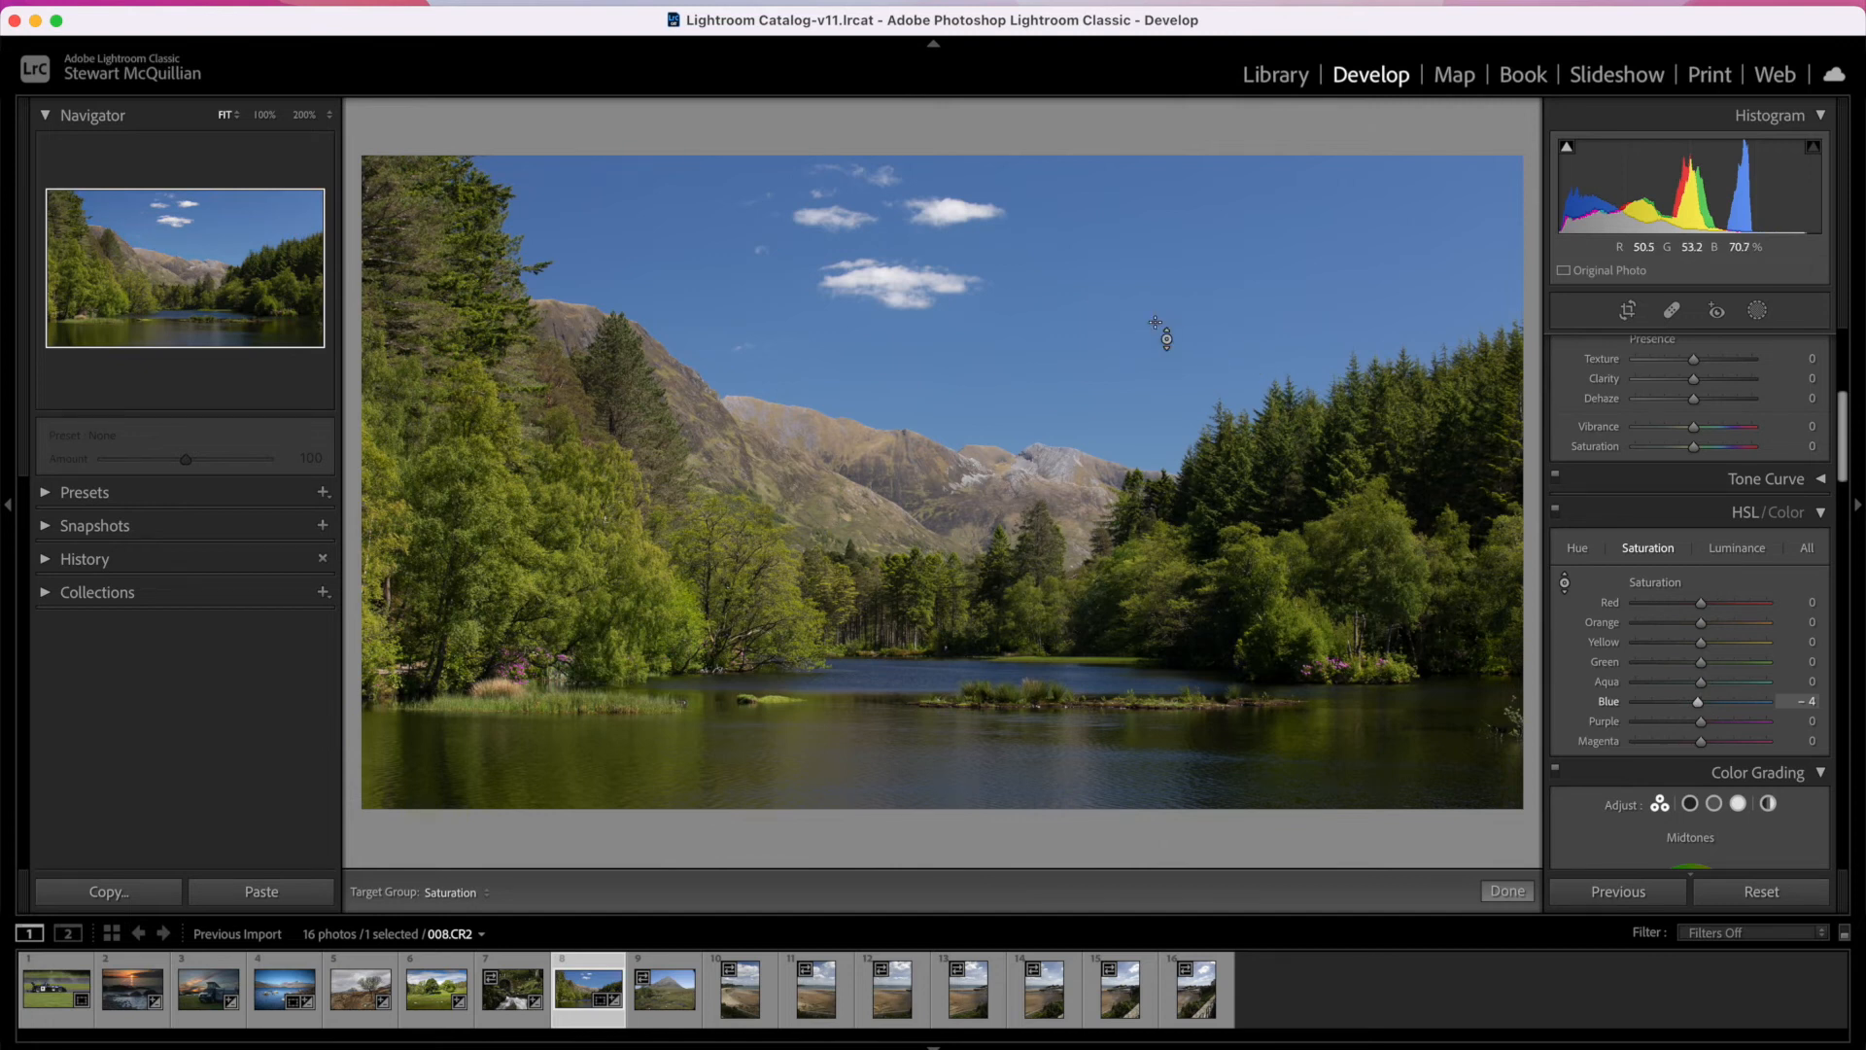
mouse_move(1098, 340)
mouse_down()
mouse_move(1098, 234)
mouse_move(1098, 437)
mouse_move(1098, 233)
mouse_move(1098, 427)
mouse_move(1098, 238)
mouse_move(1098, 394)
mouse_move(1098, 261)
mouse_move(1098, 326)
mouse_up()
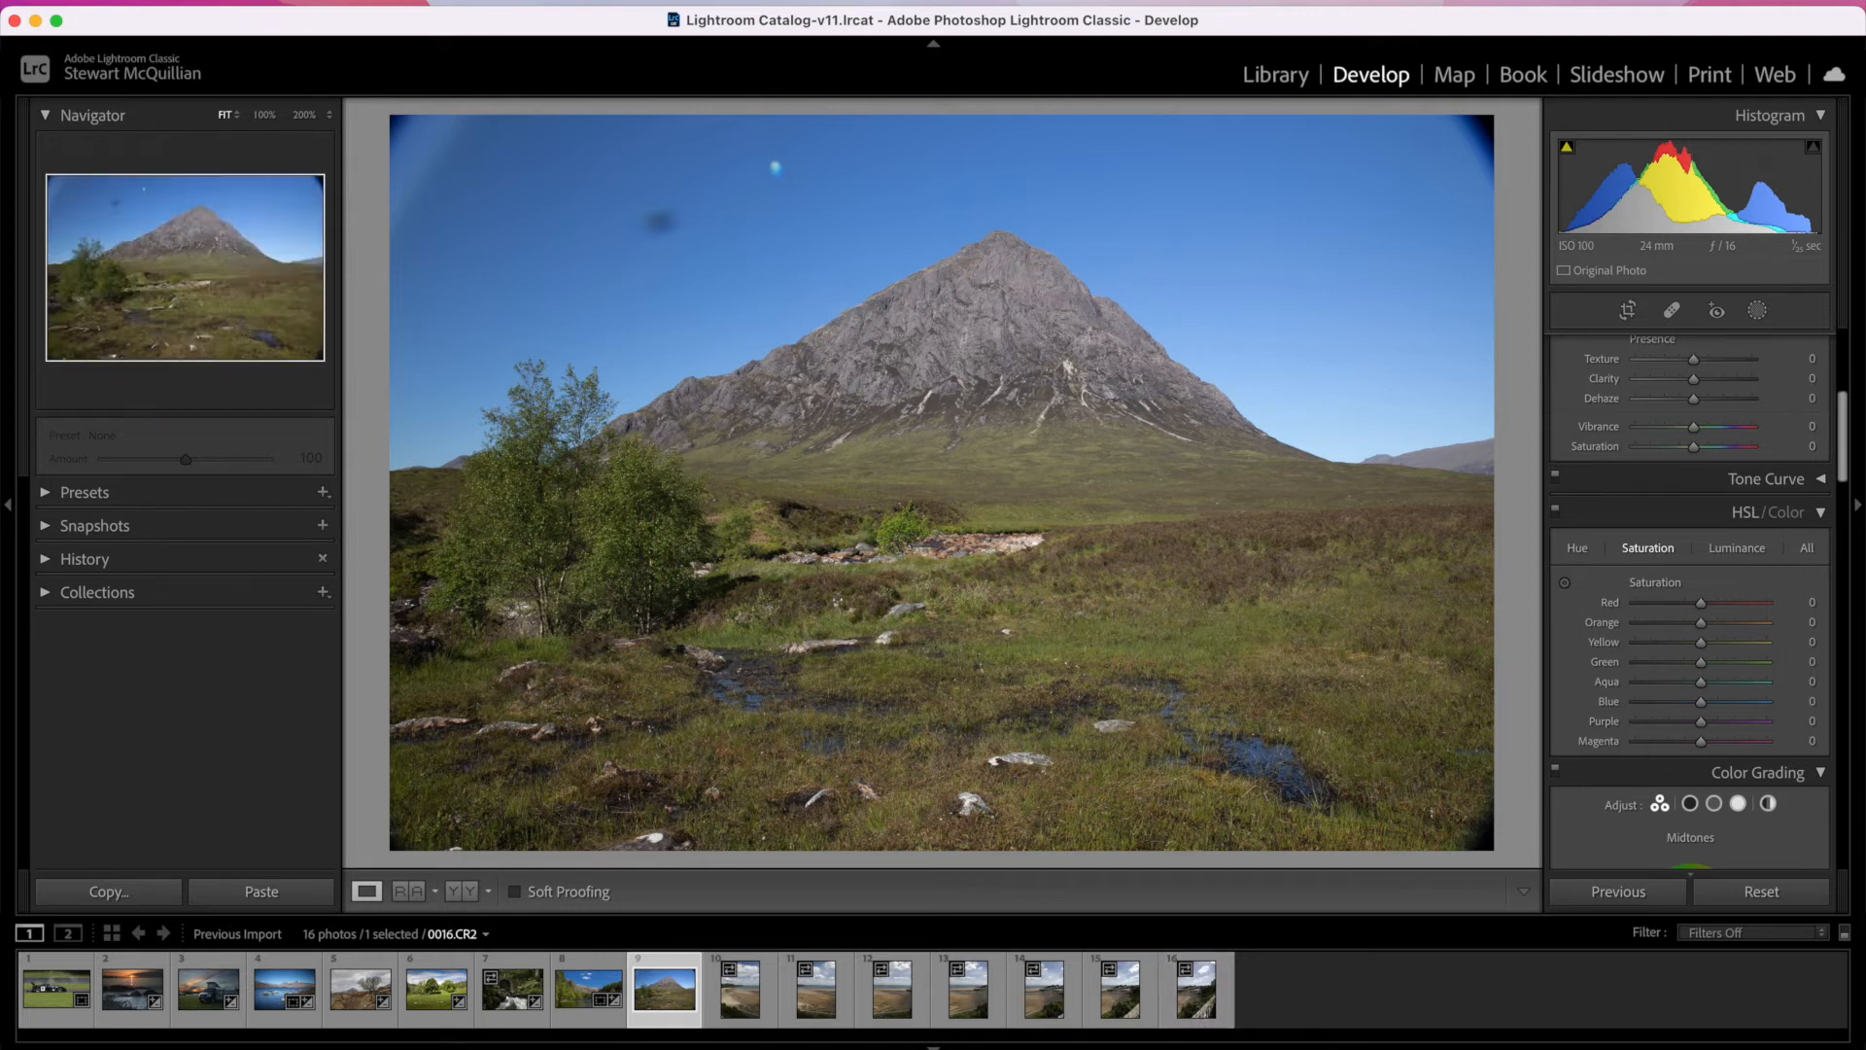
Step: Set up Spot Removal on the mountain photo 009.CR2 in Clone mode at size 77, with Visualize Spots on
scroll(1723, 535, up, 5)
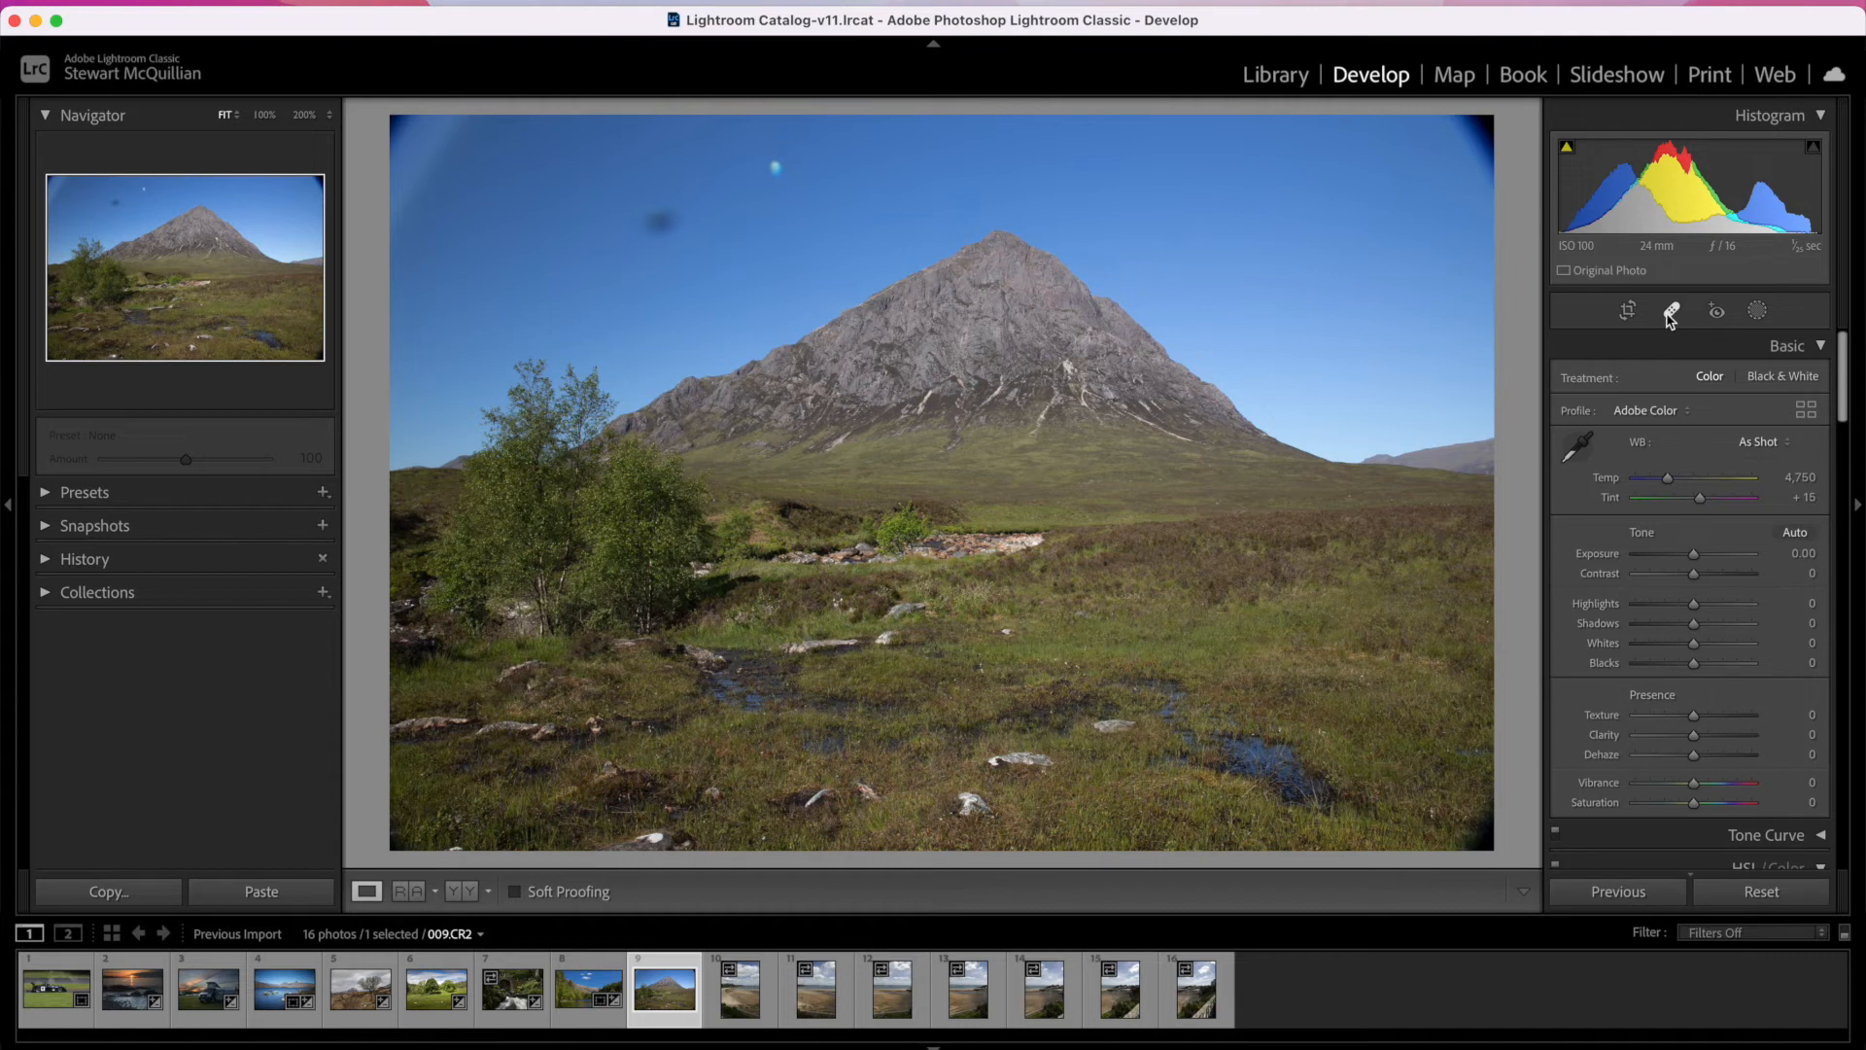
click(1671, 313)
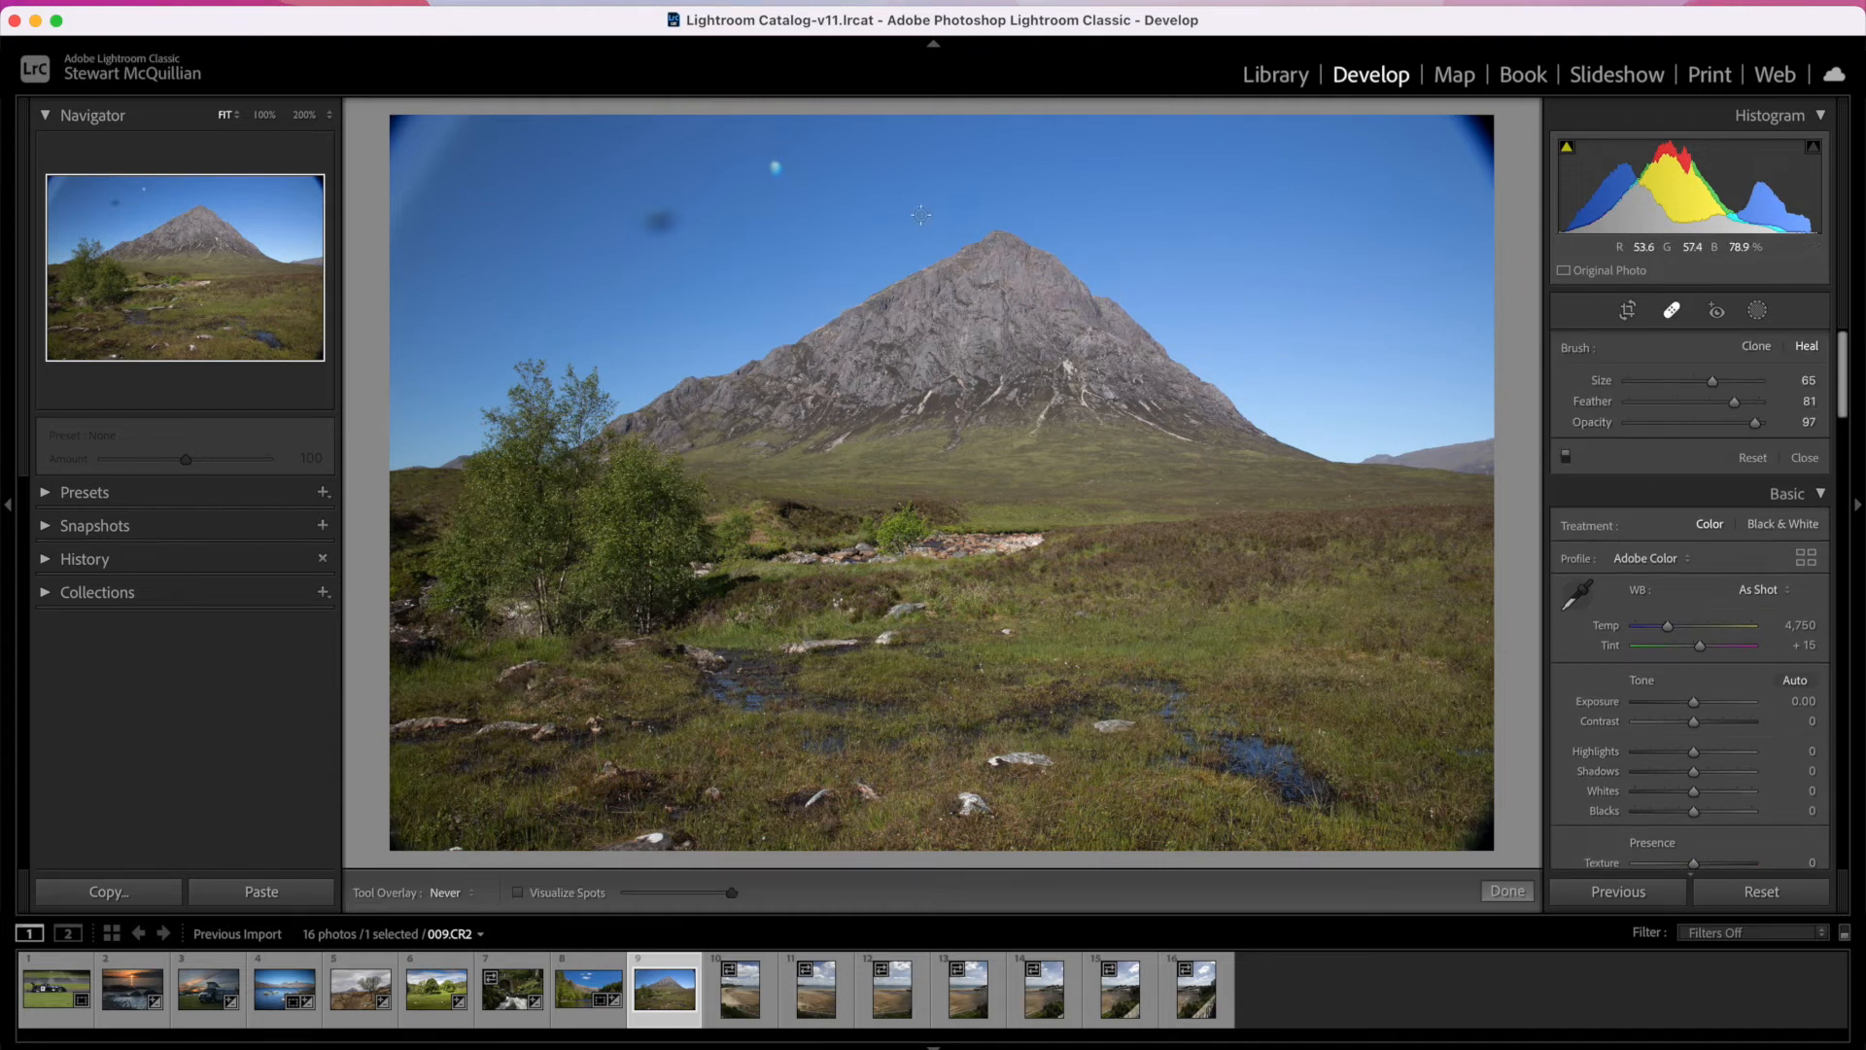
click(518, 893)
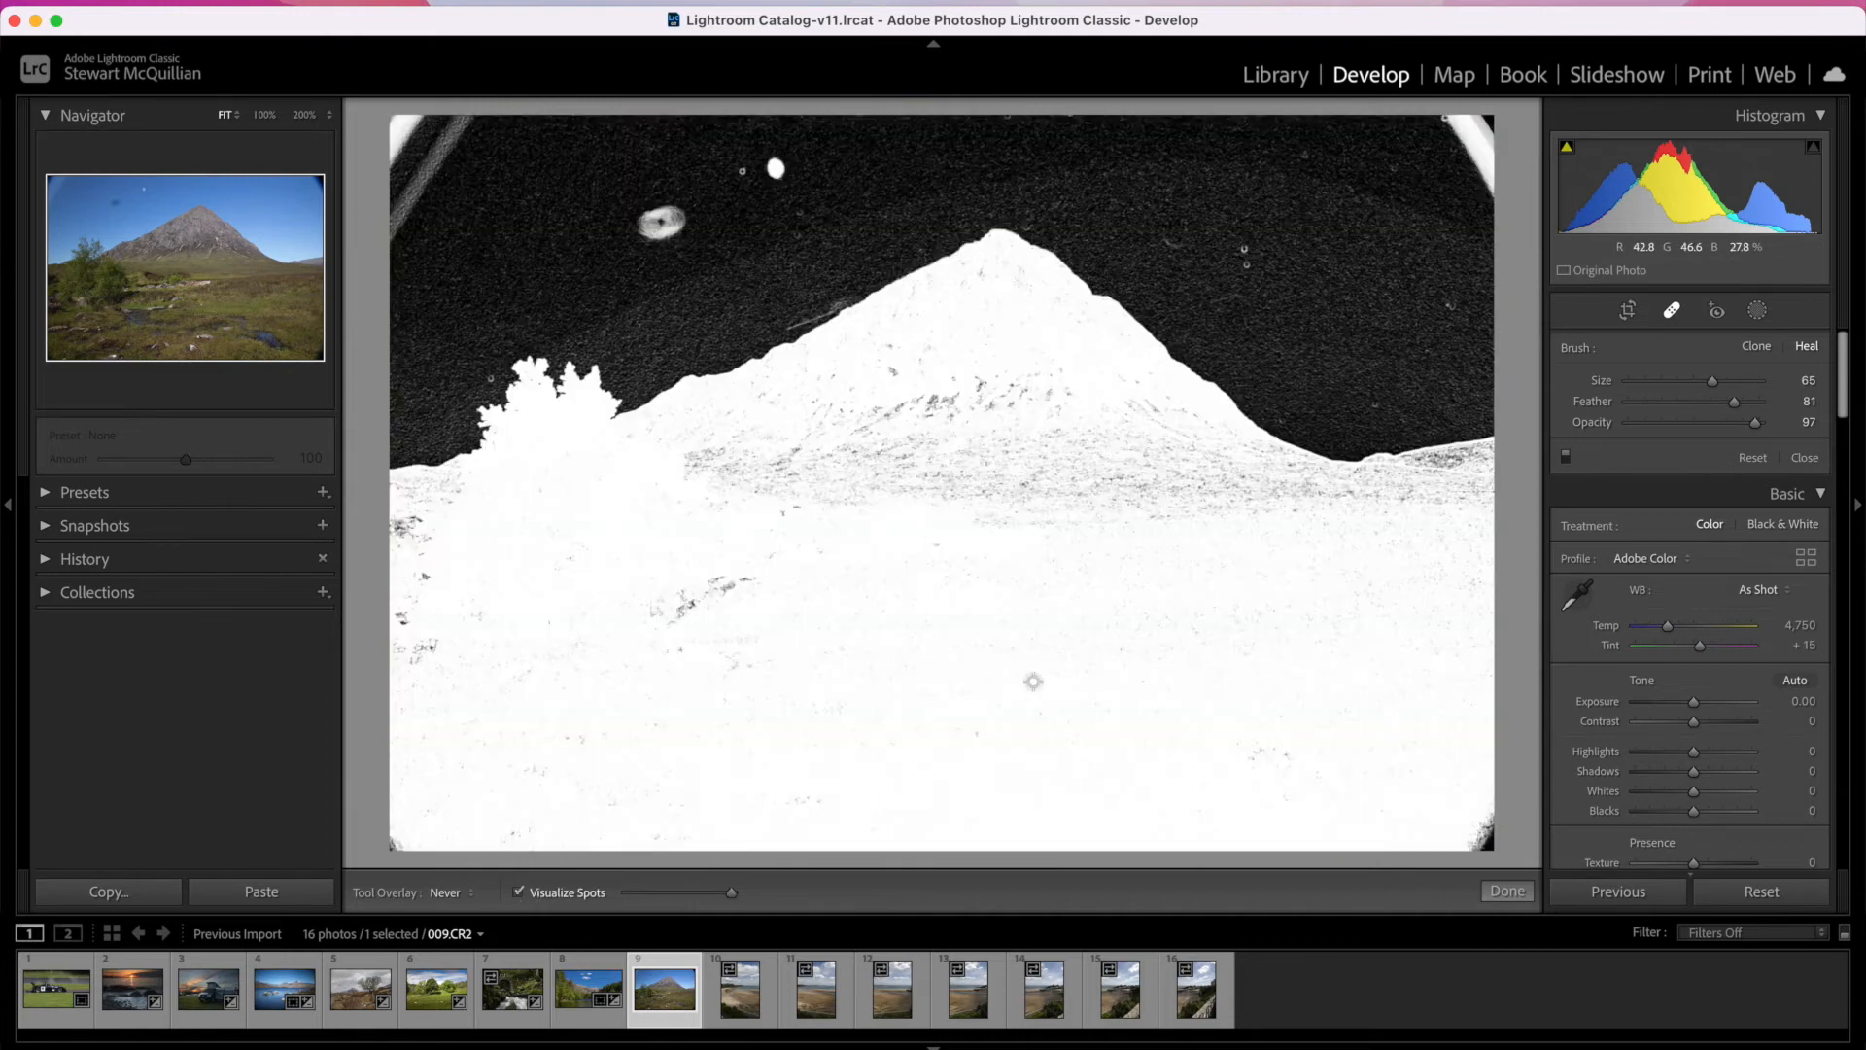
mouse_move(730, 893)
mouse_down()
mouse_move(636, 892)
mouse_move(766, 891)
mouse_up()
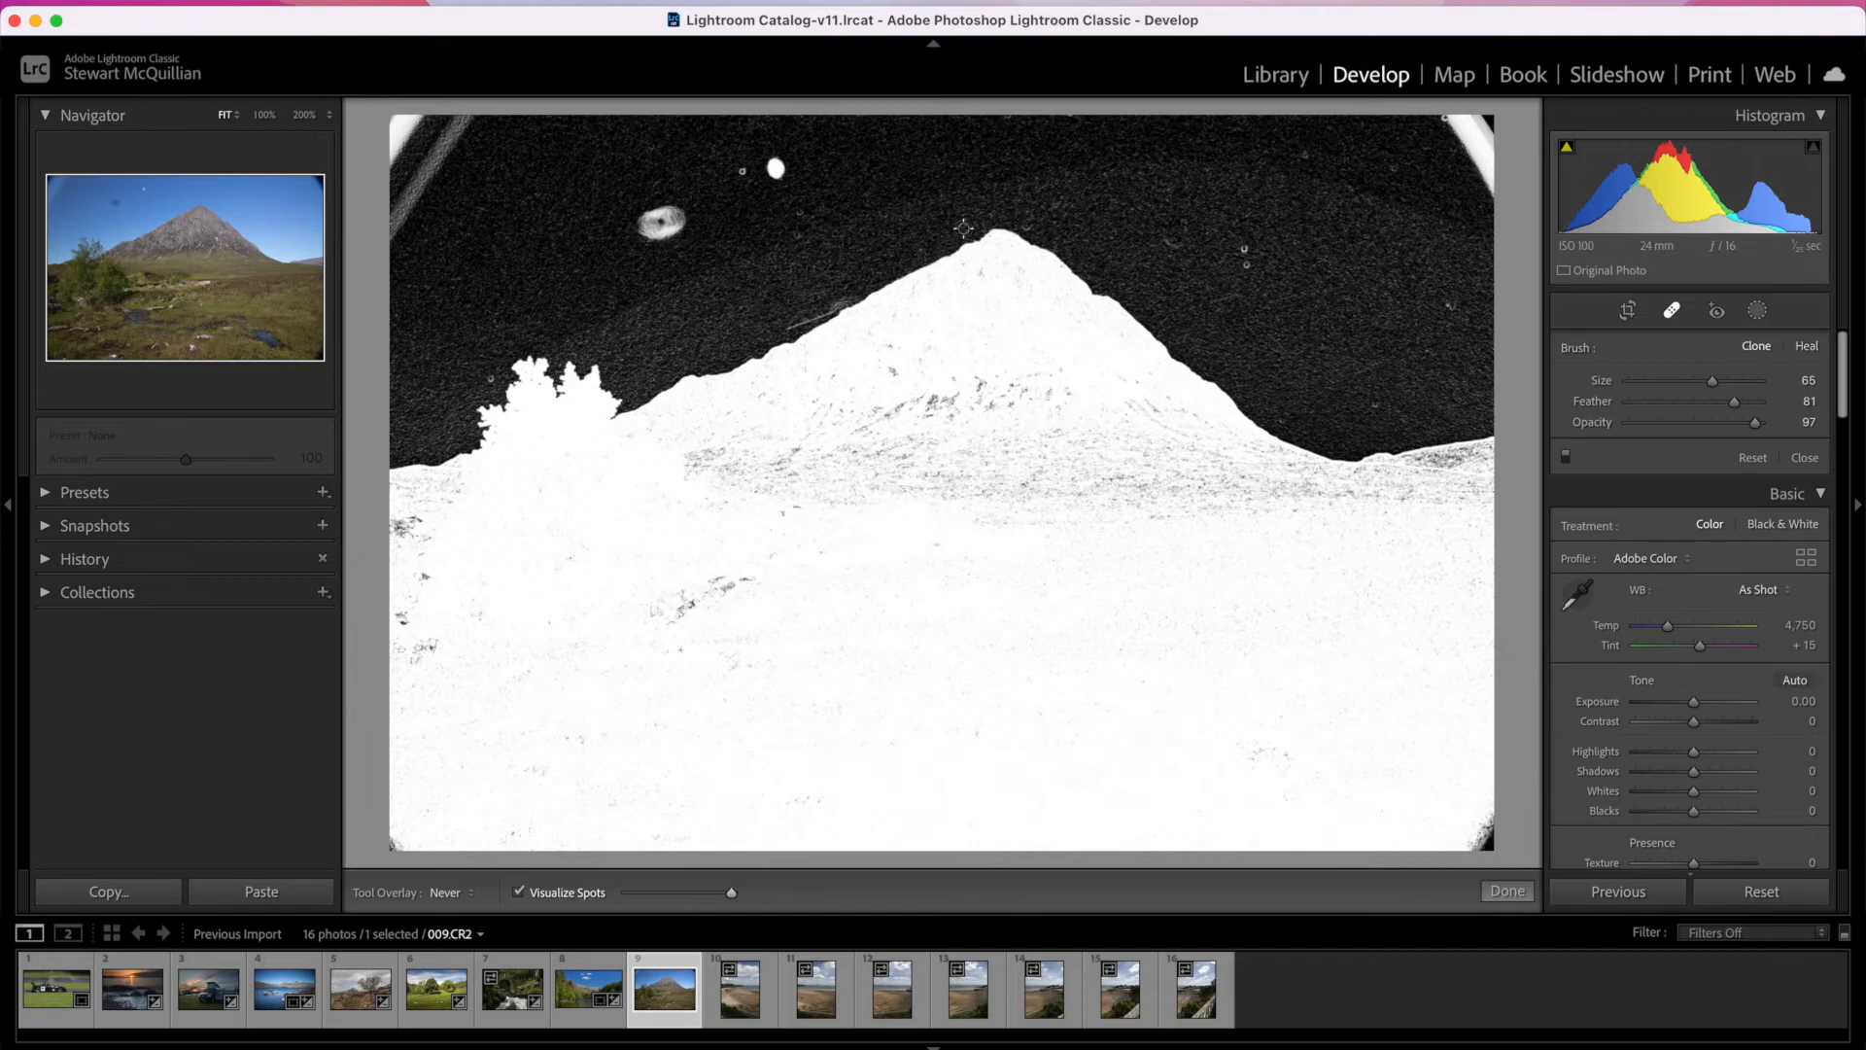
scroll(1203, 237, up, 4)
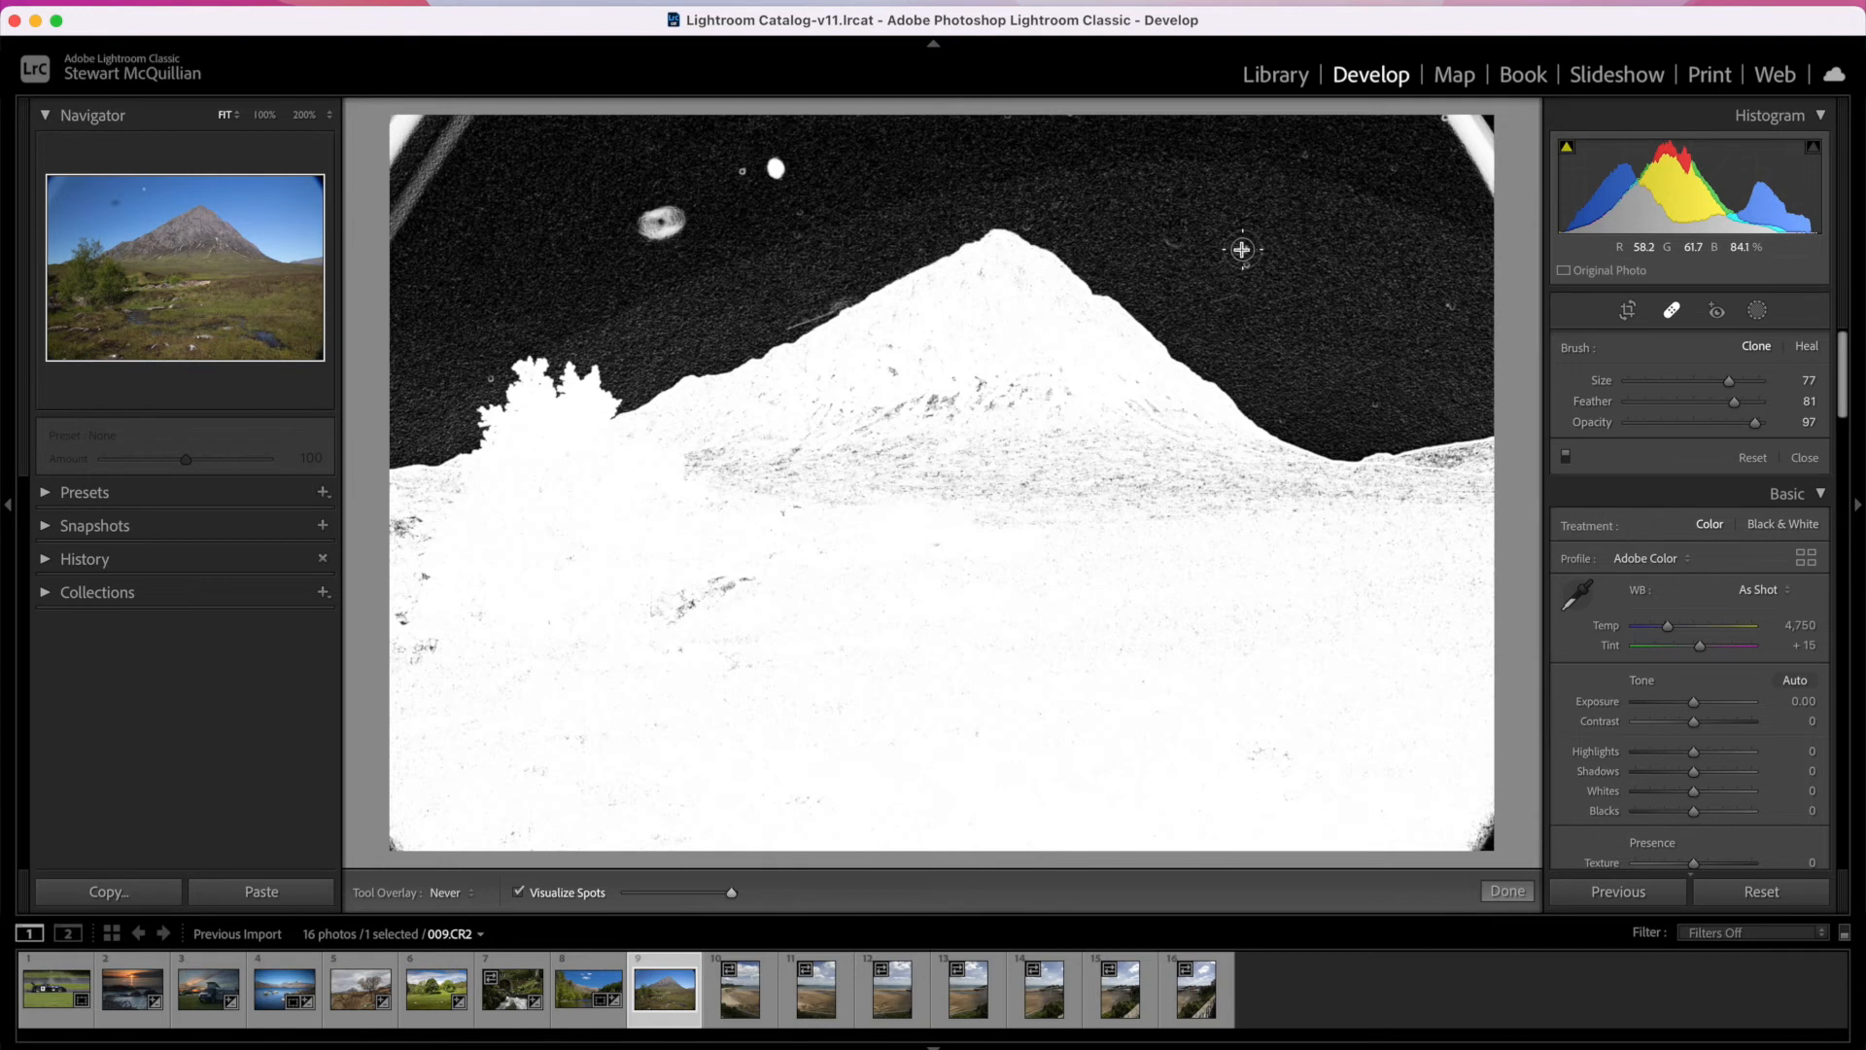
Step: Clone out the spots across the sky around the mountain peak and turn off Visualize Spots
click(1242, 249)
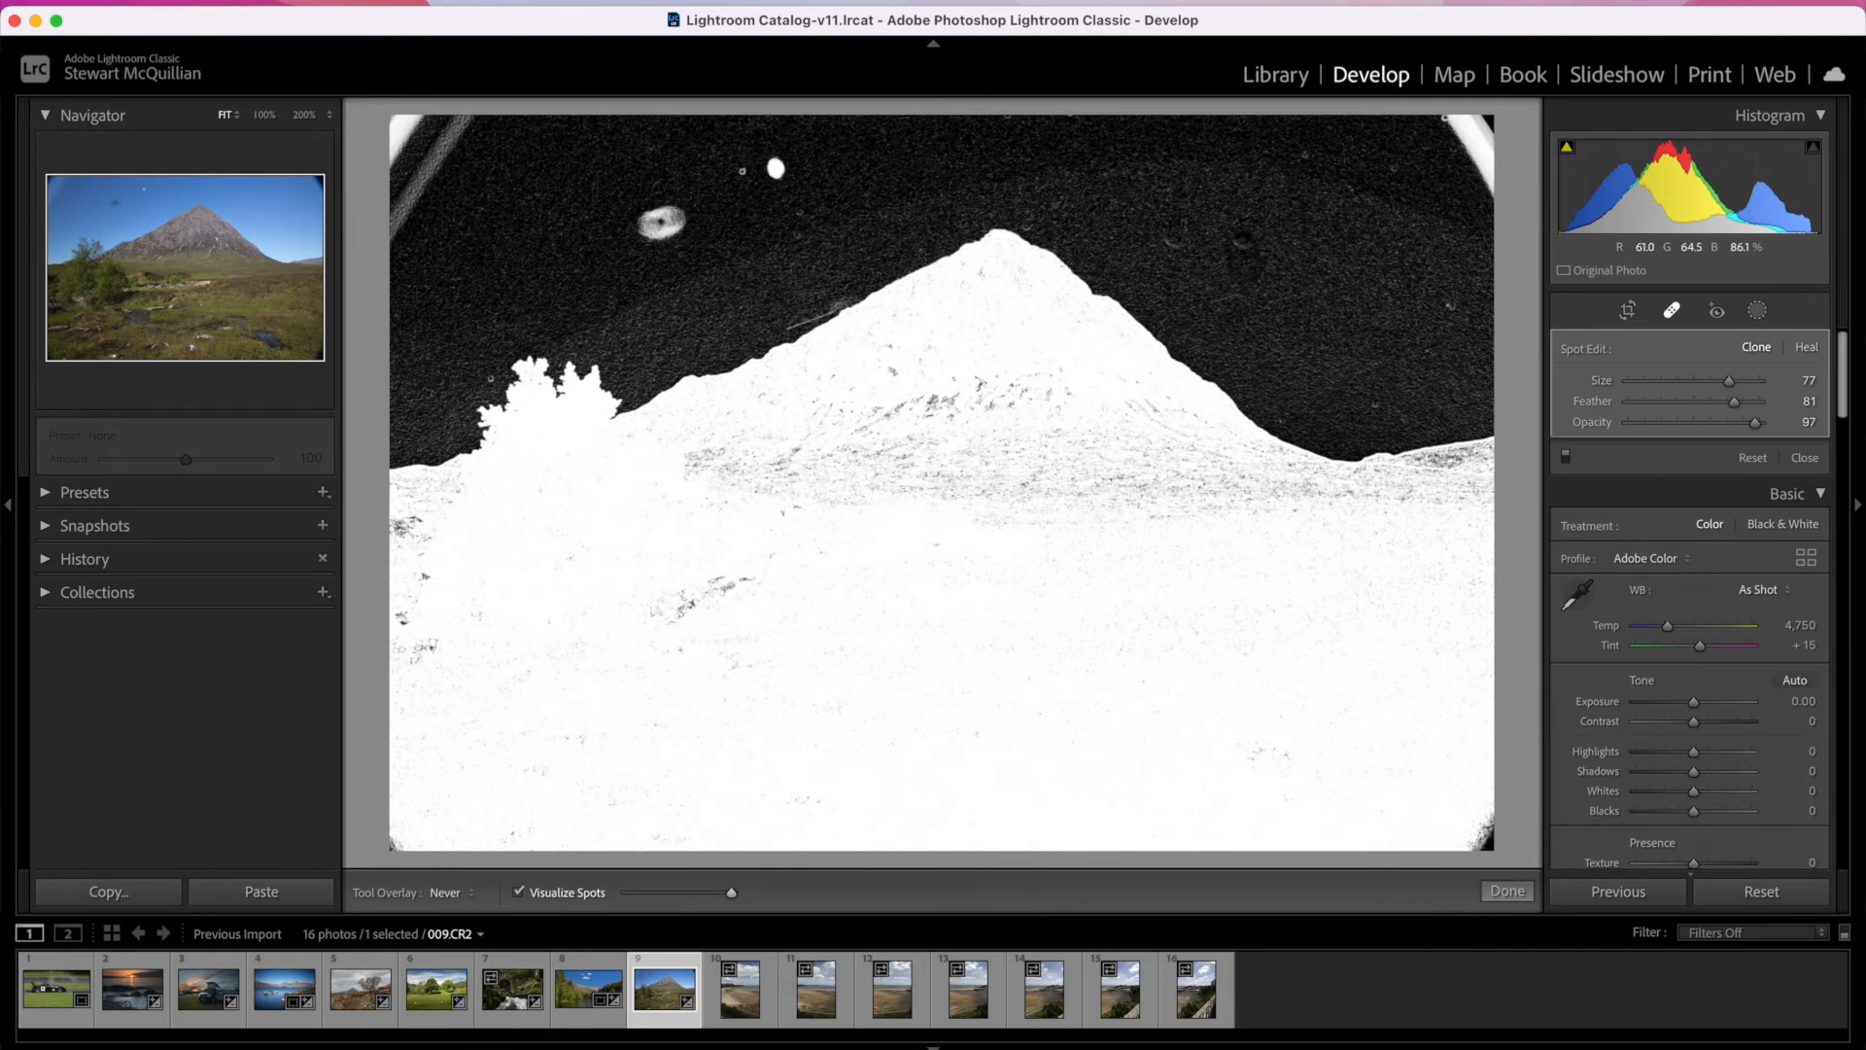
click(1249, 245)
drag(777, 177, 721, 167)
click(768, 161)
mouse_move(695, 209)
mouse_down()
mouse_move(641, 229)
mouse_move(701, 210)
mouse_up()
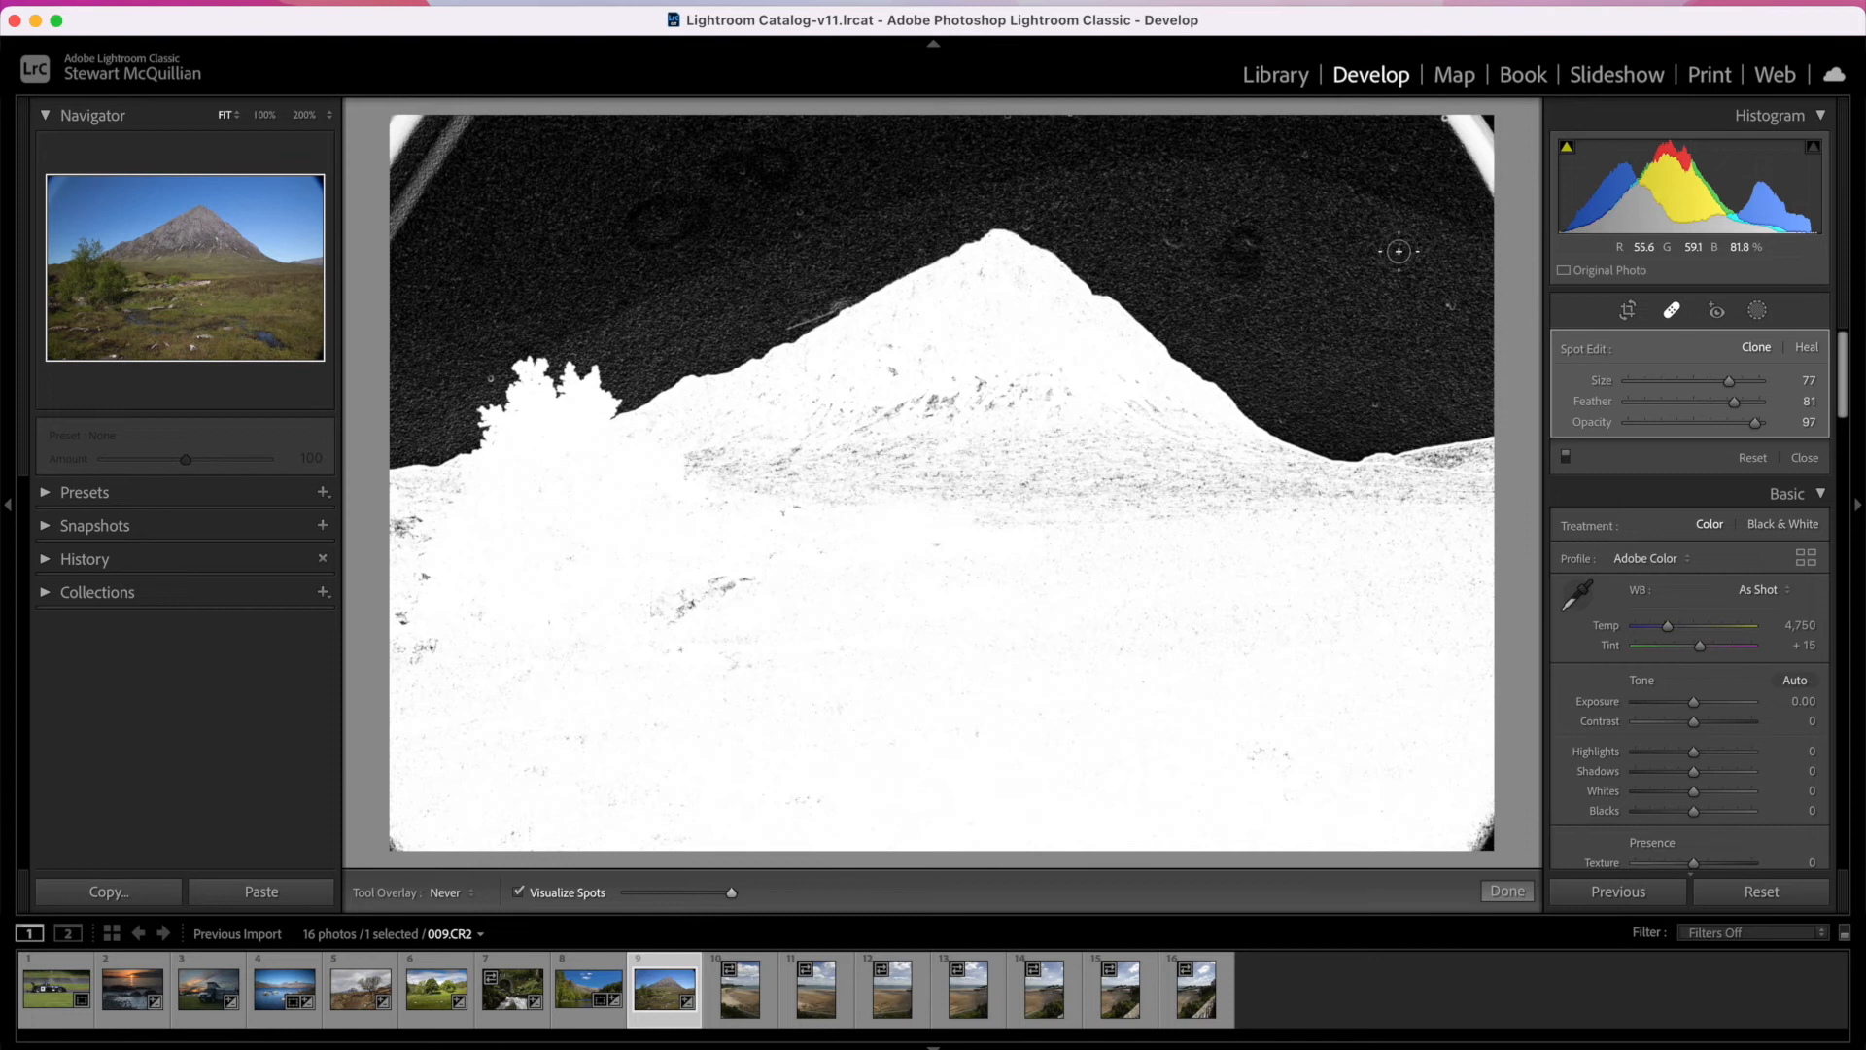
drag(1450, 306, 1442, 303)
click(1394, 170)
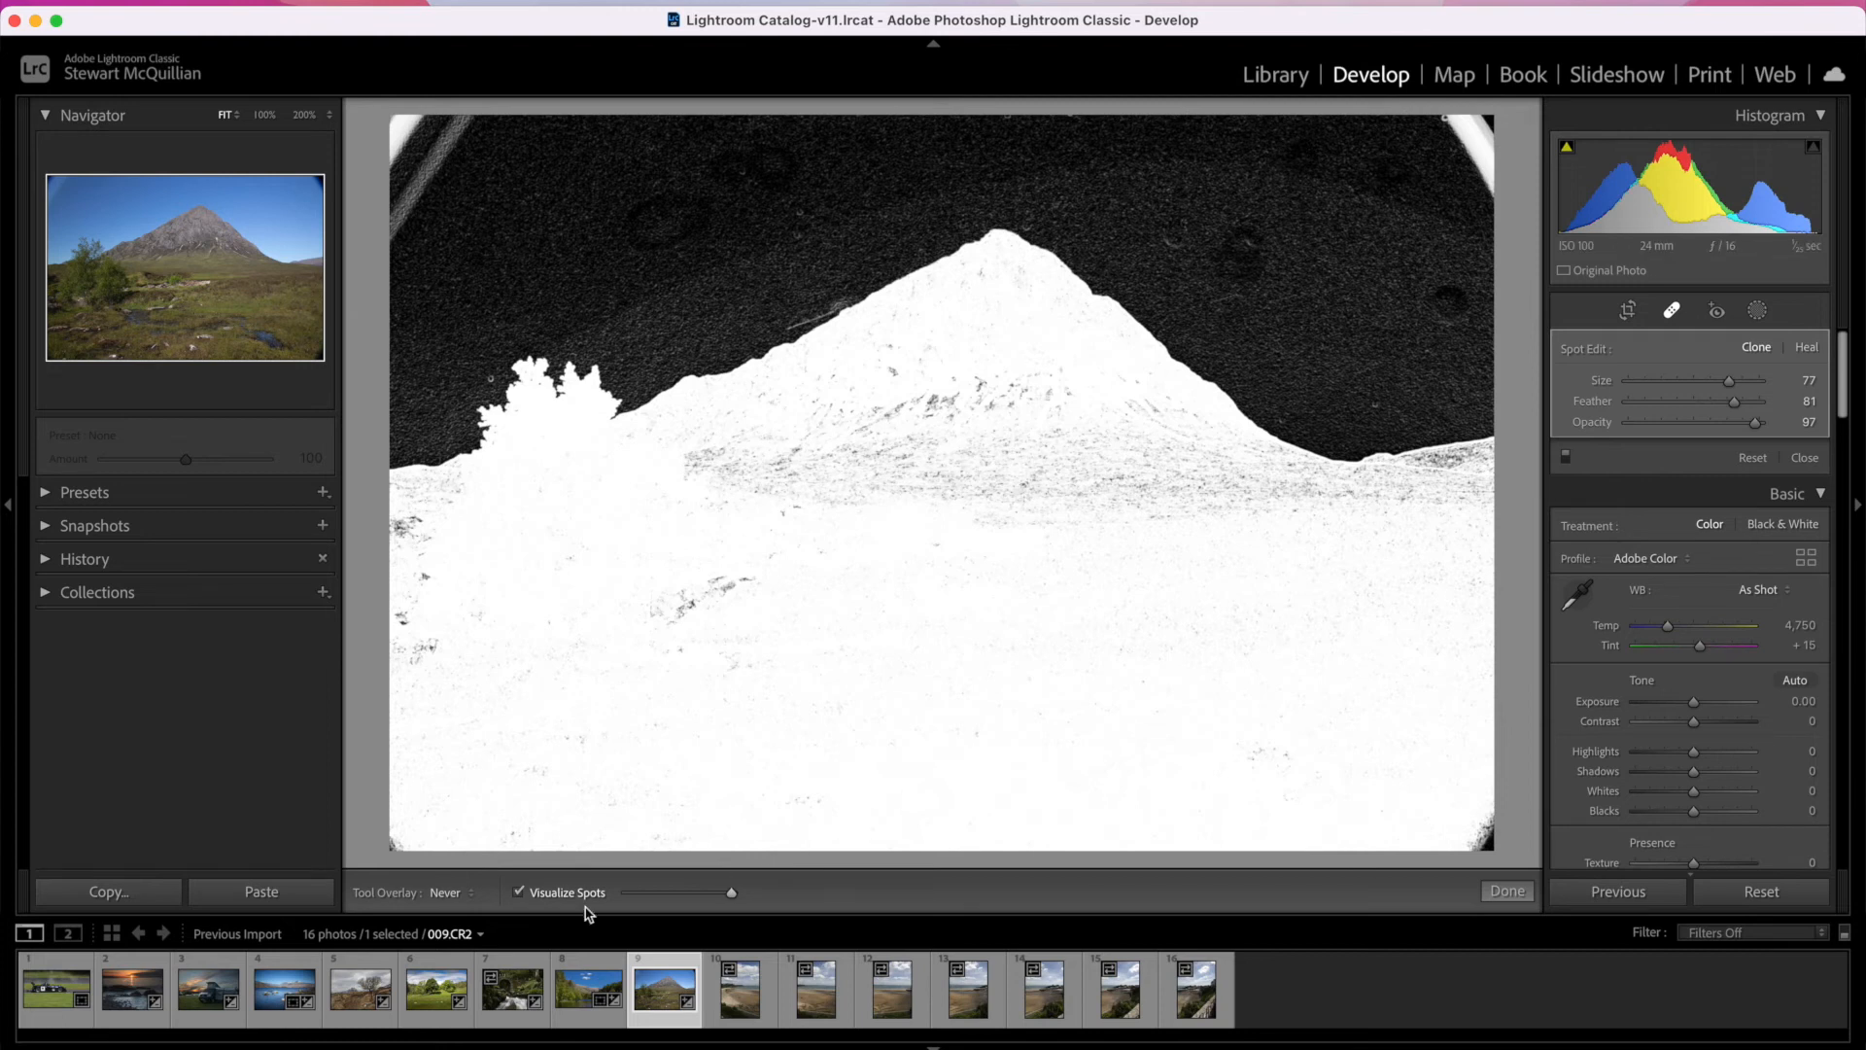
click(520, 892)
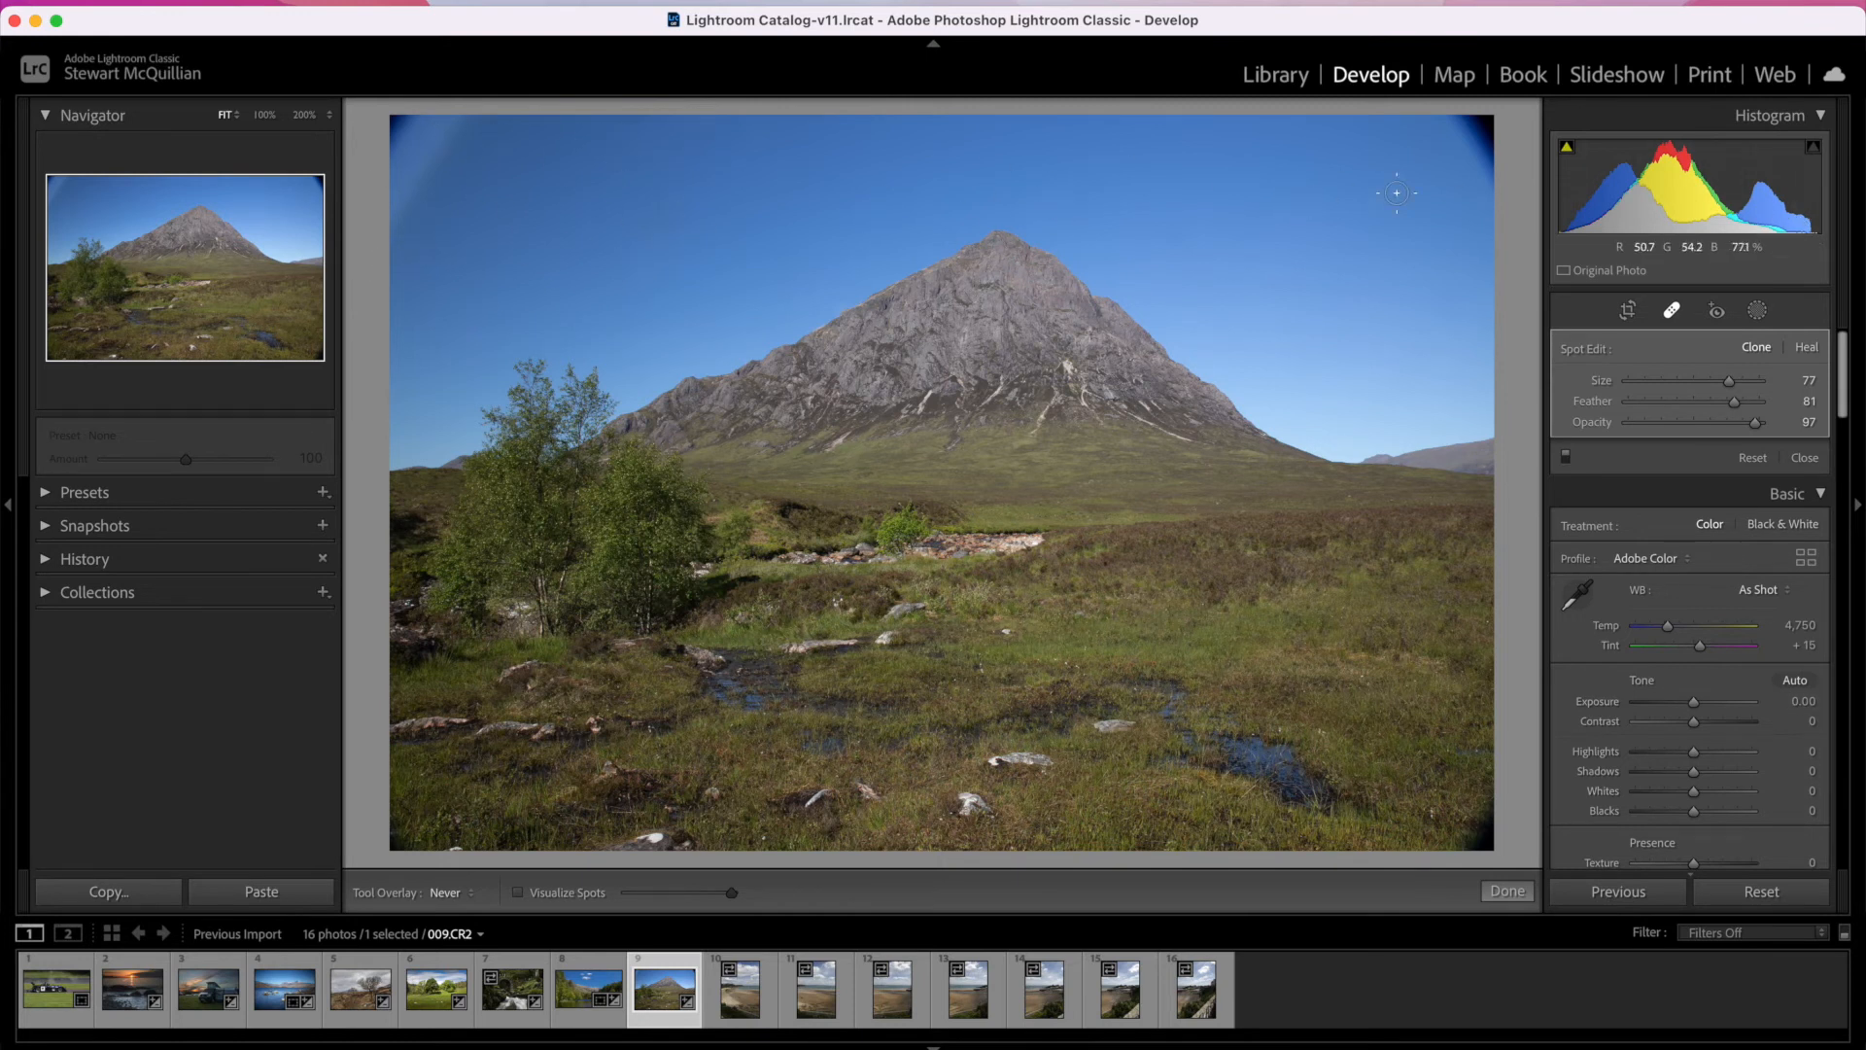
Step: Crop the mountain photo 009.CR2 to a 4 x 3 aspect ratio, trimming the dark vignetted corners
click(1629, 312)
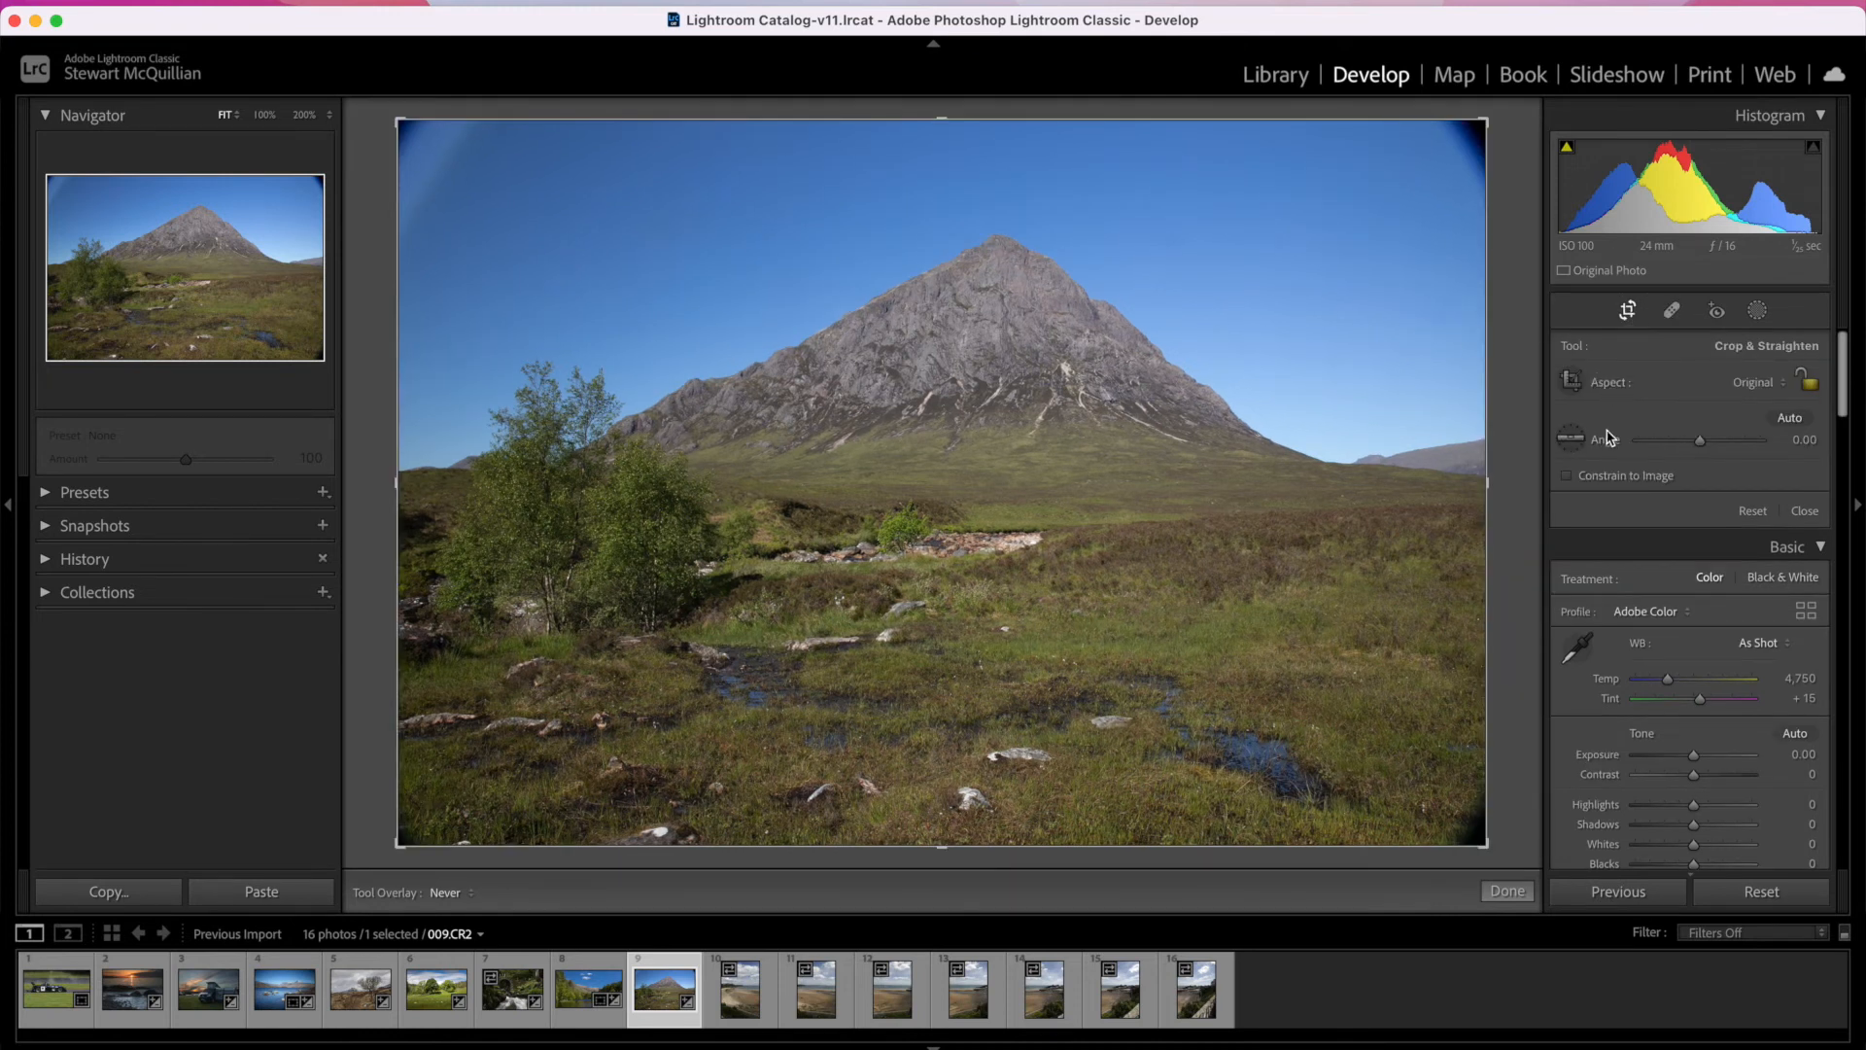
click(1778, 388)
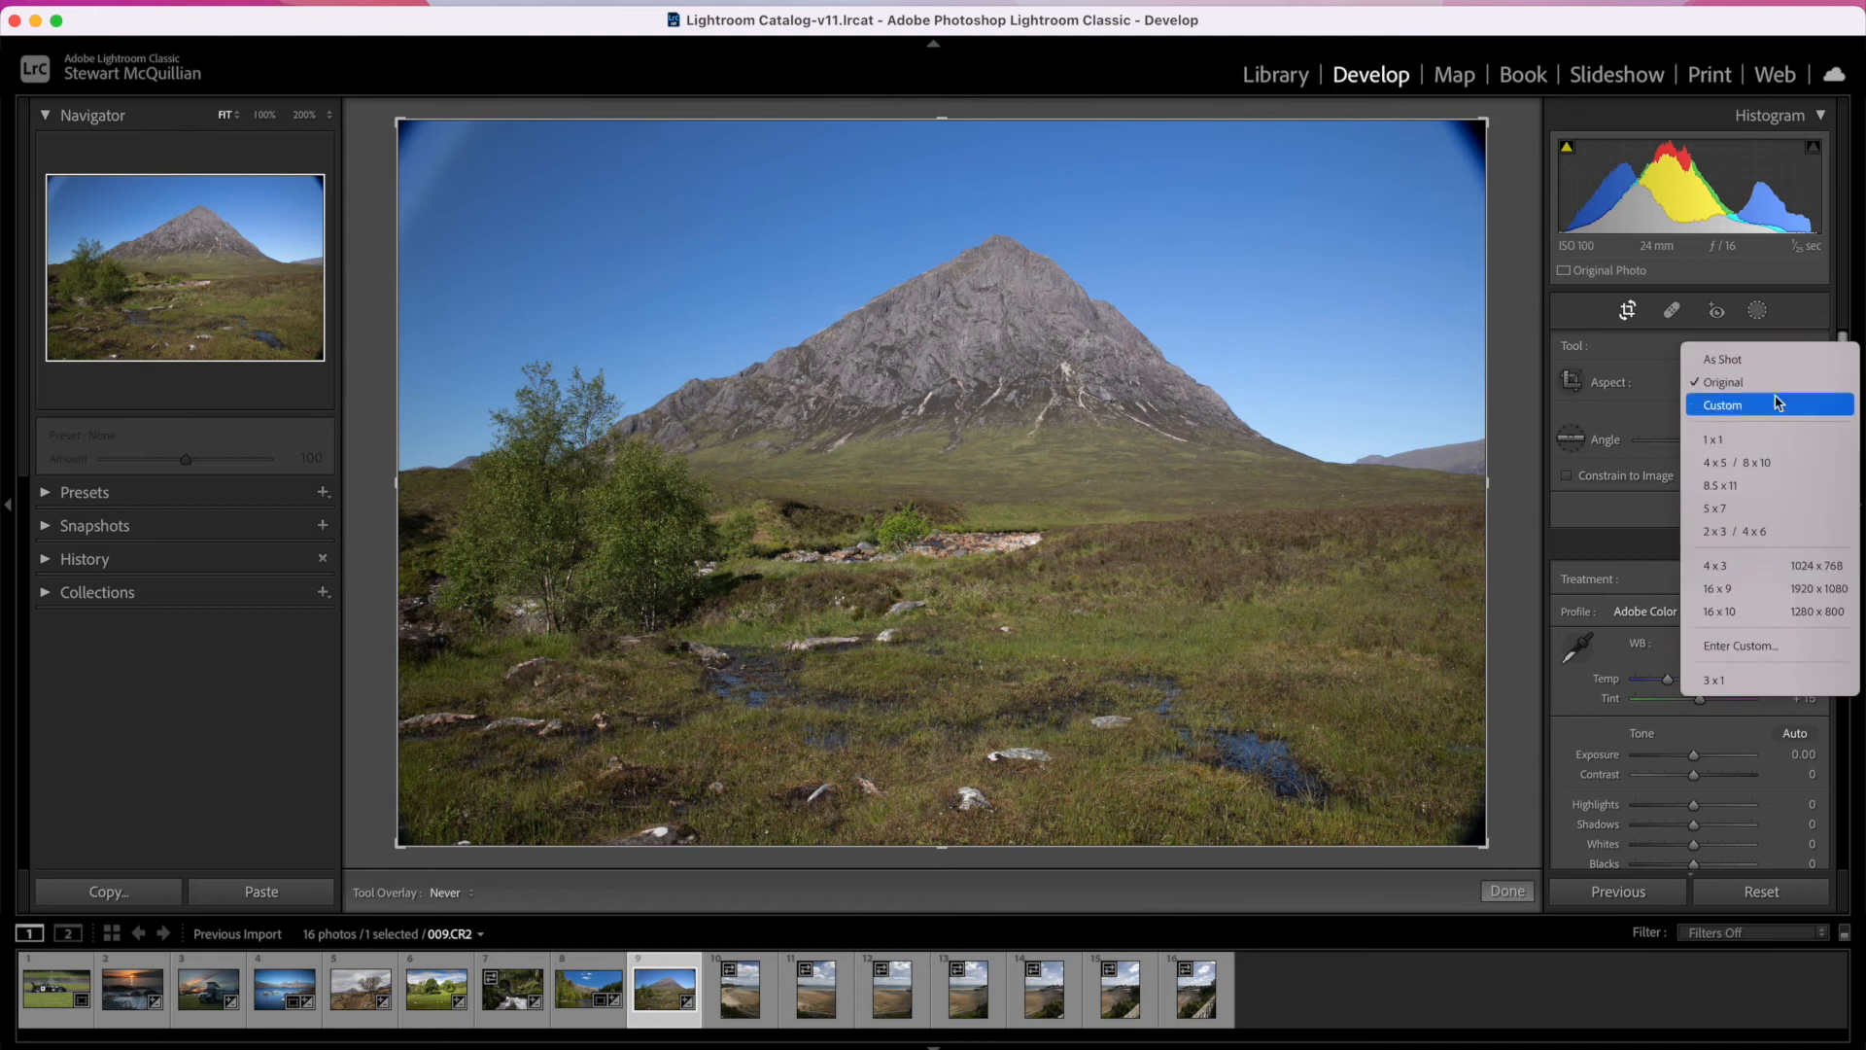
click(1744, 566)
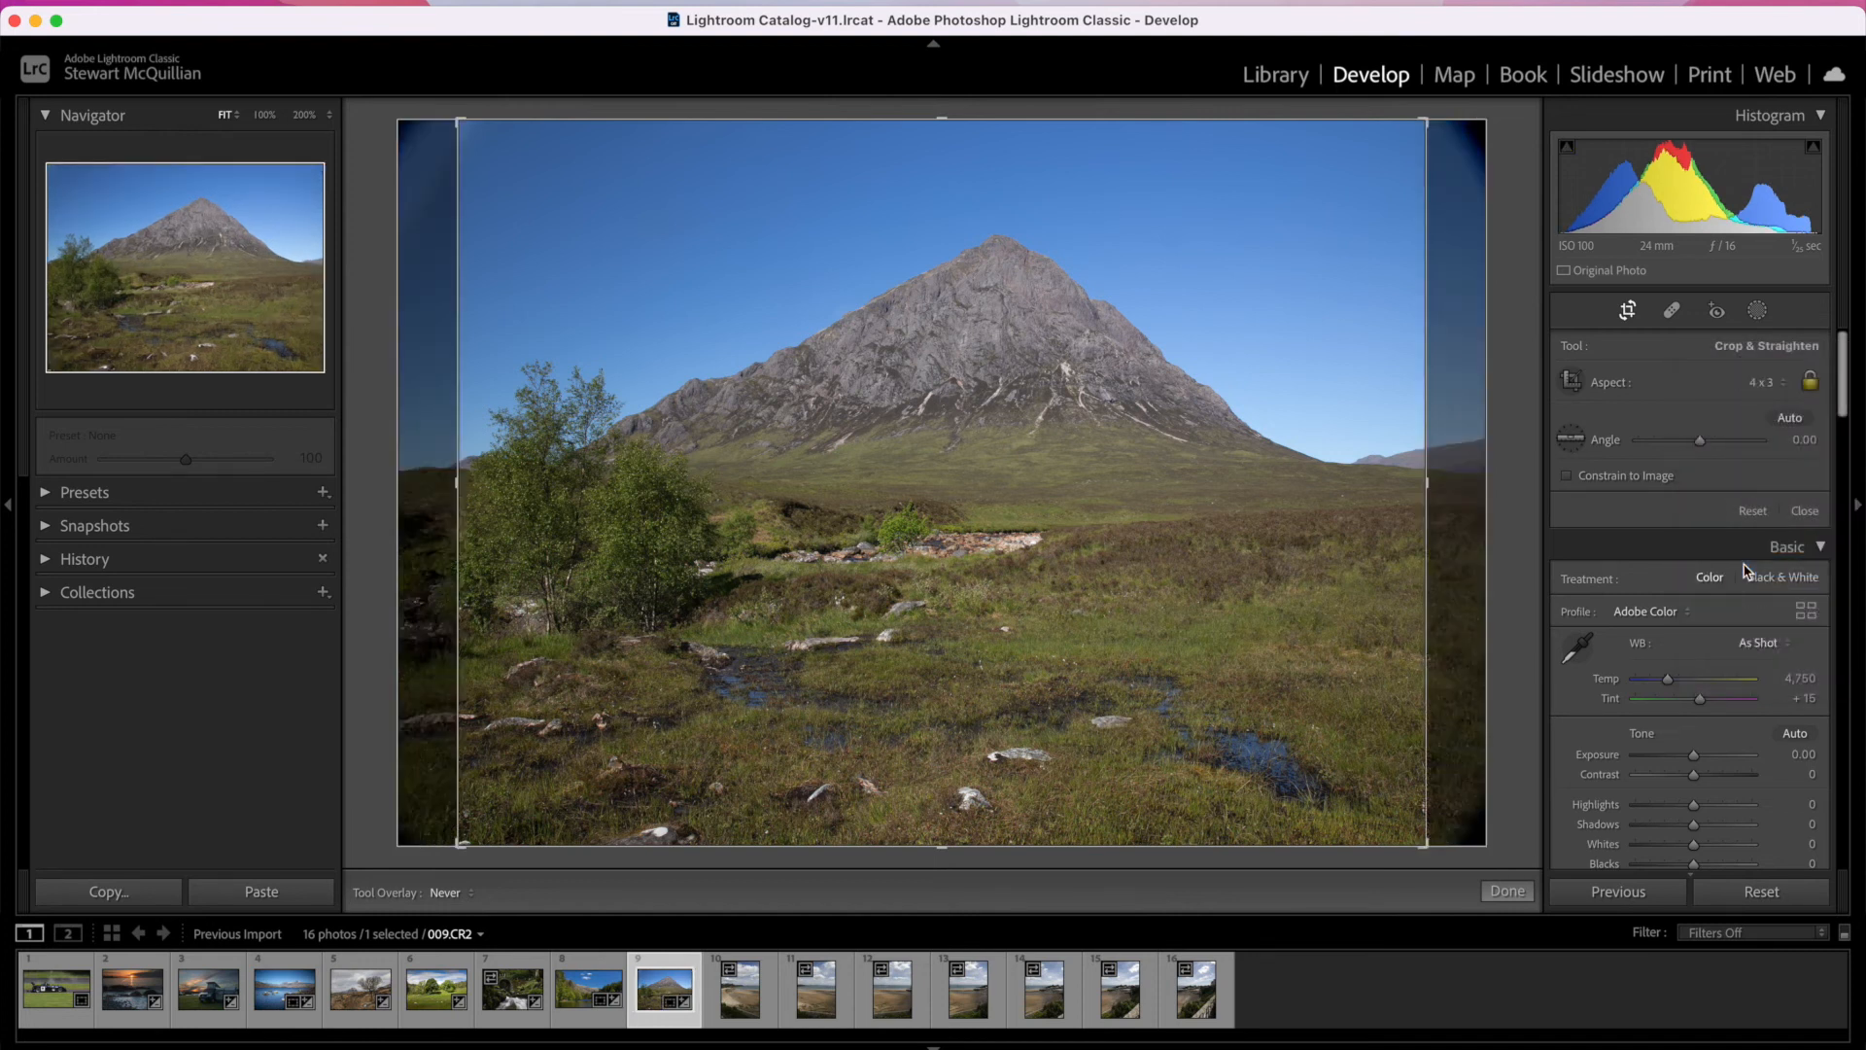
key(Return)
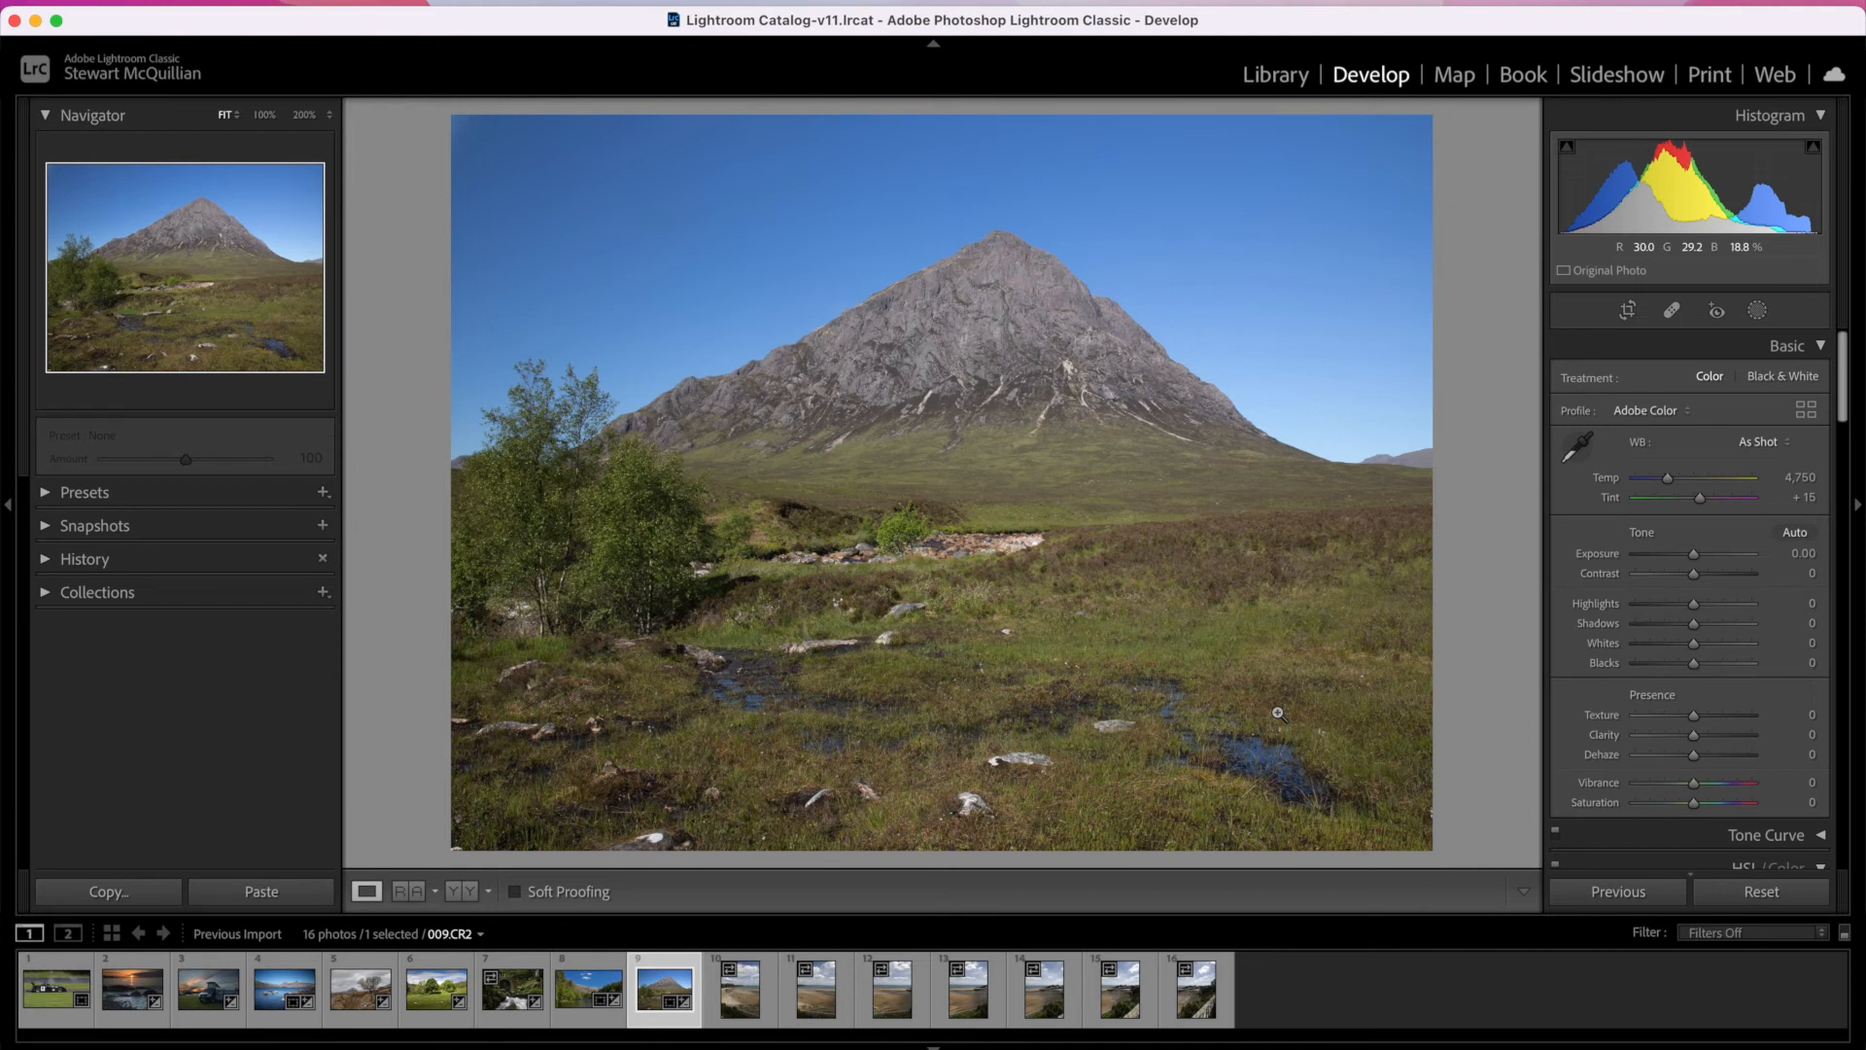
Step: Heal the pale stones in the grassy foreground of the mountain photo using Spot Removal in Heal mode
click(1672, 311)
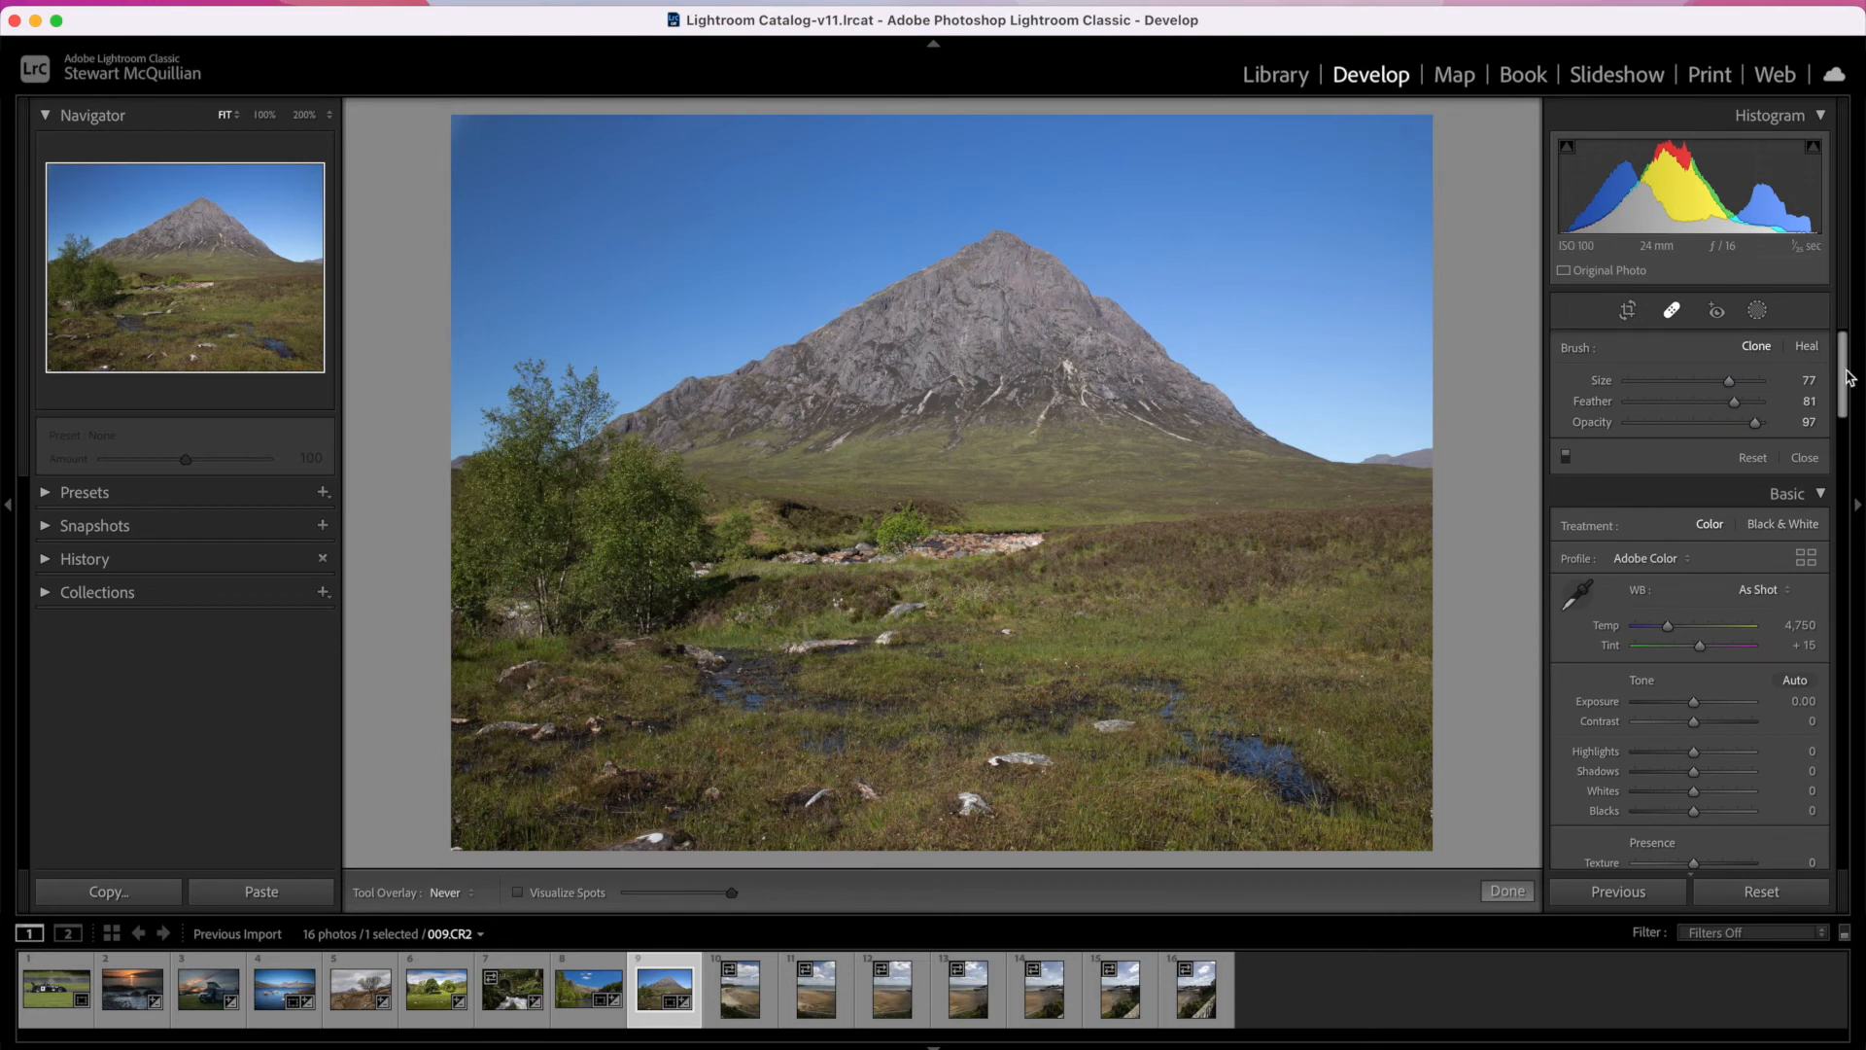
click(1804, 352)
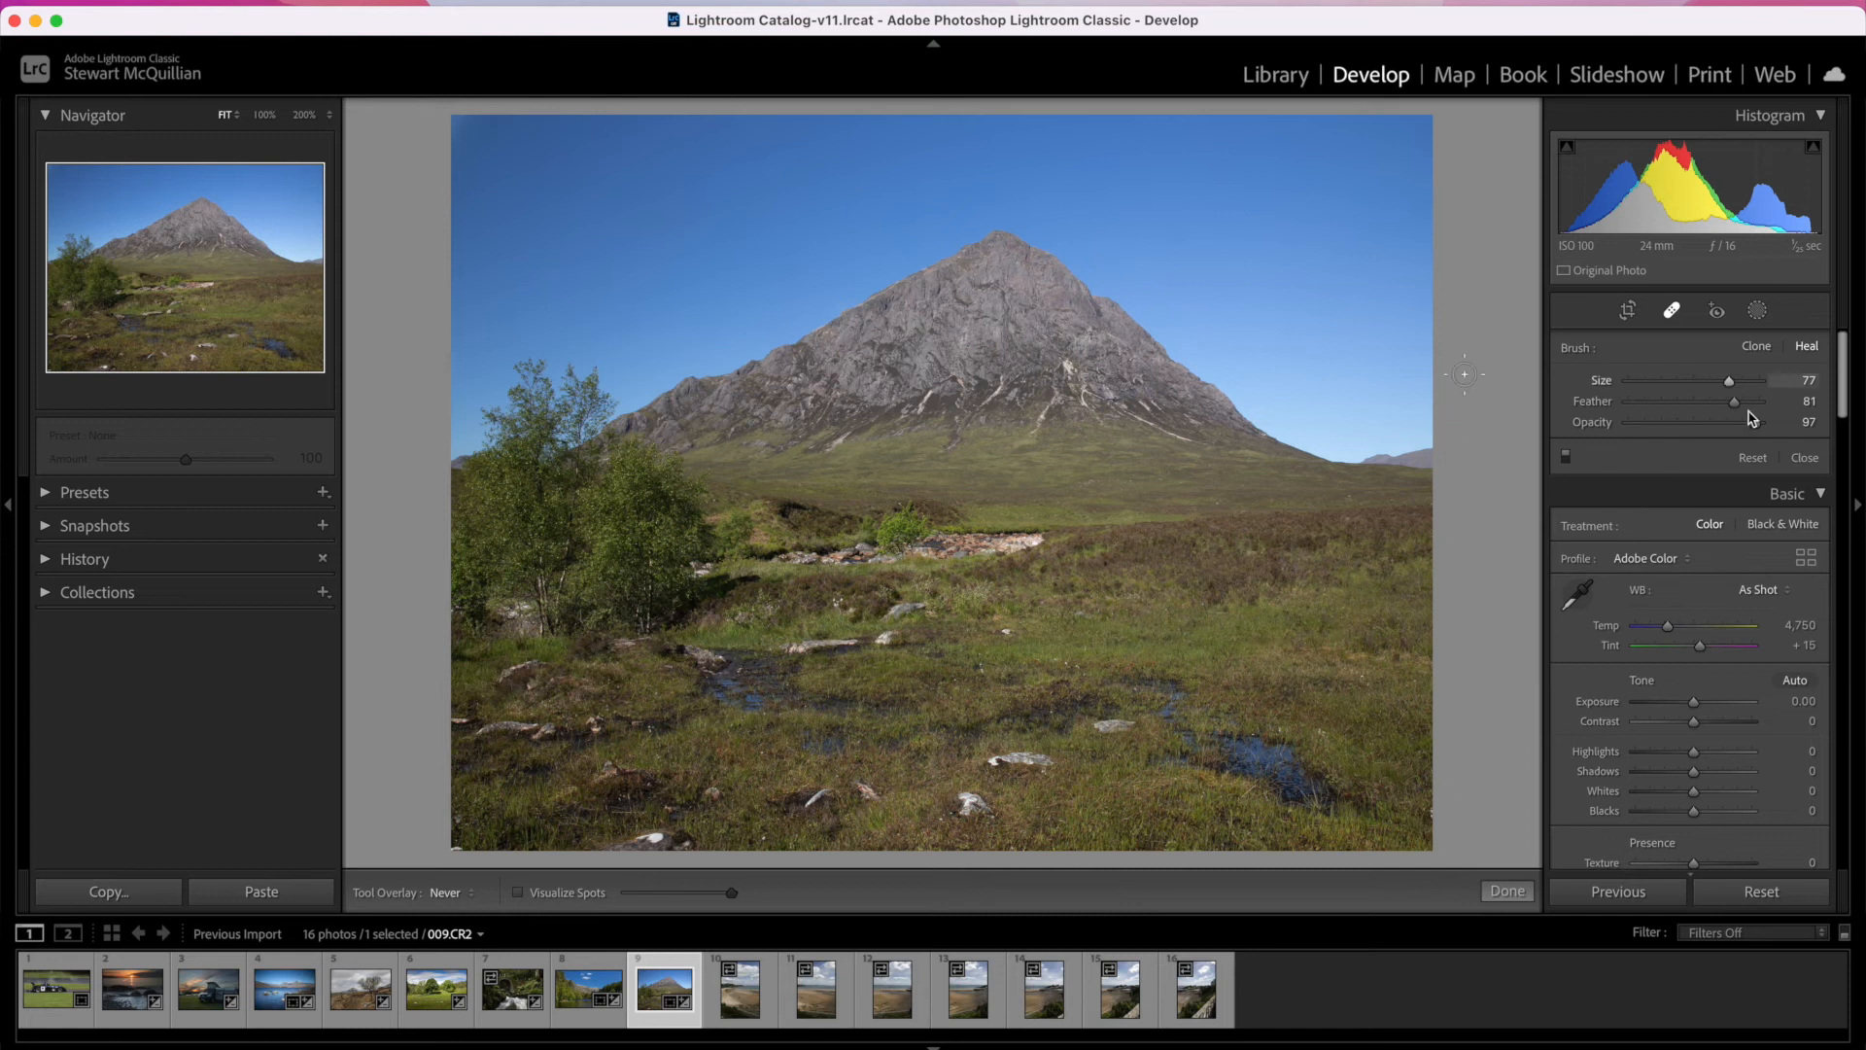
click(1006, 630)
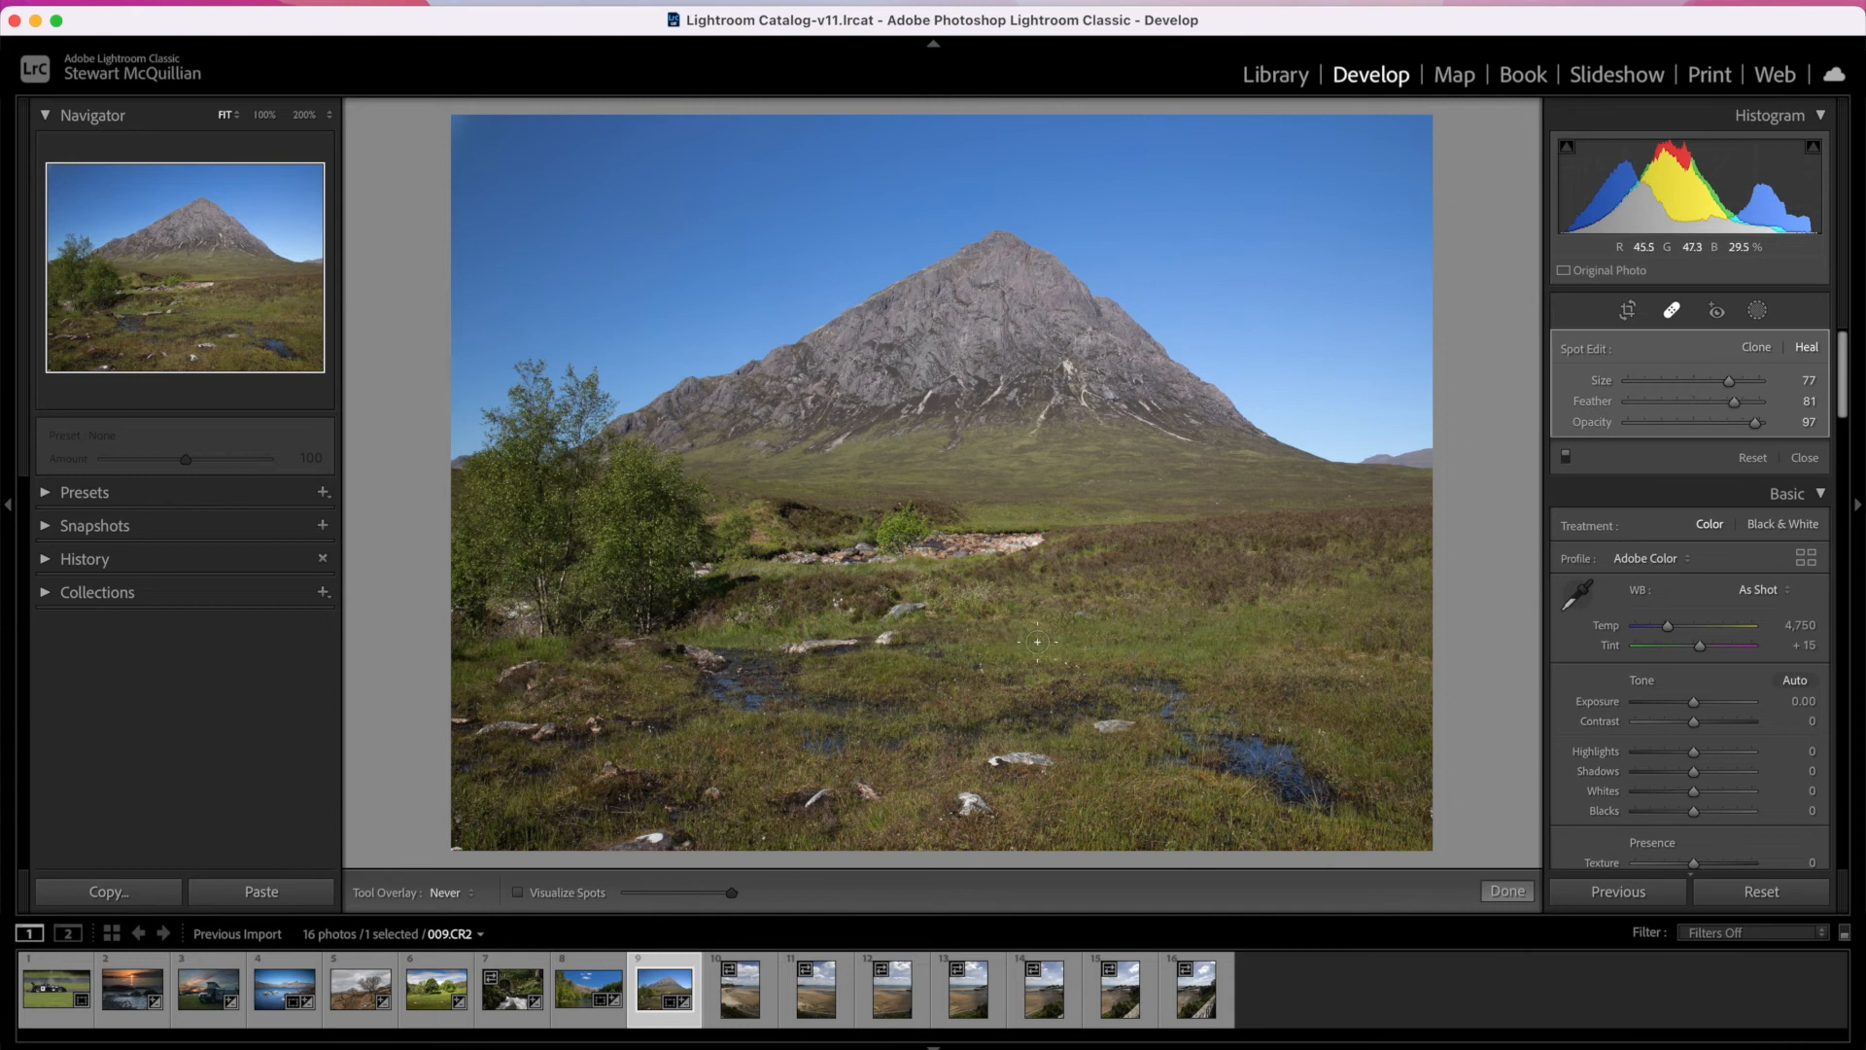
drag(1094, 724, 1130, 724)
click(985, 812)
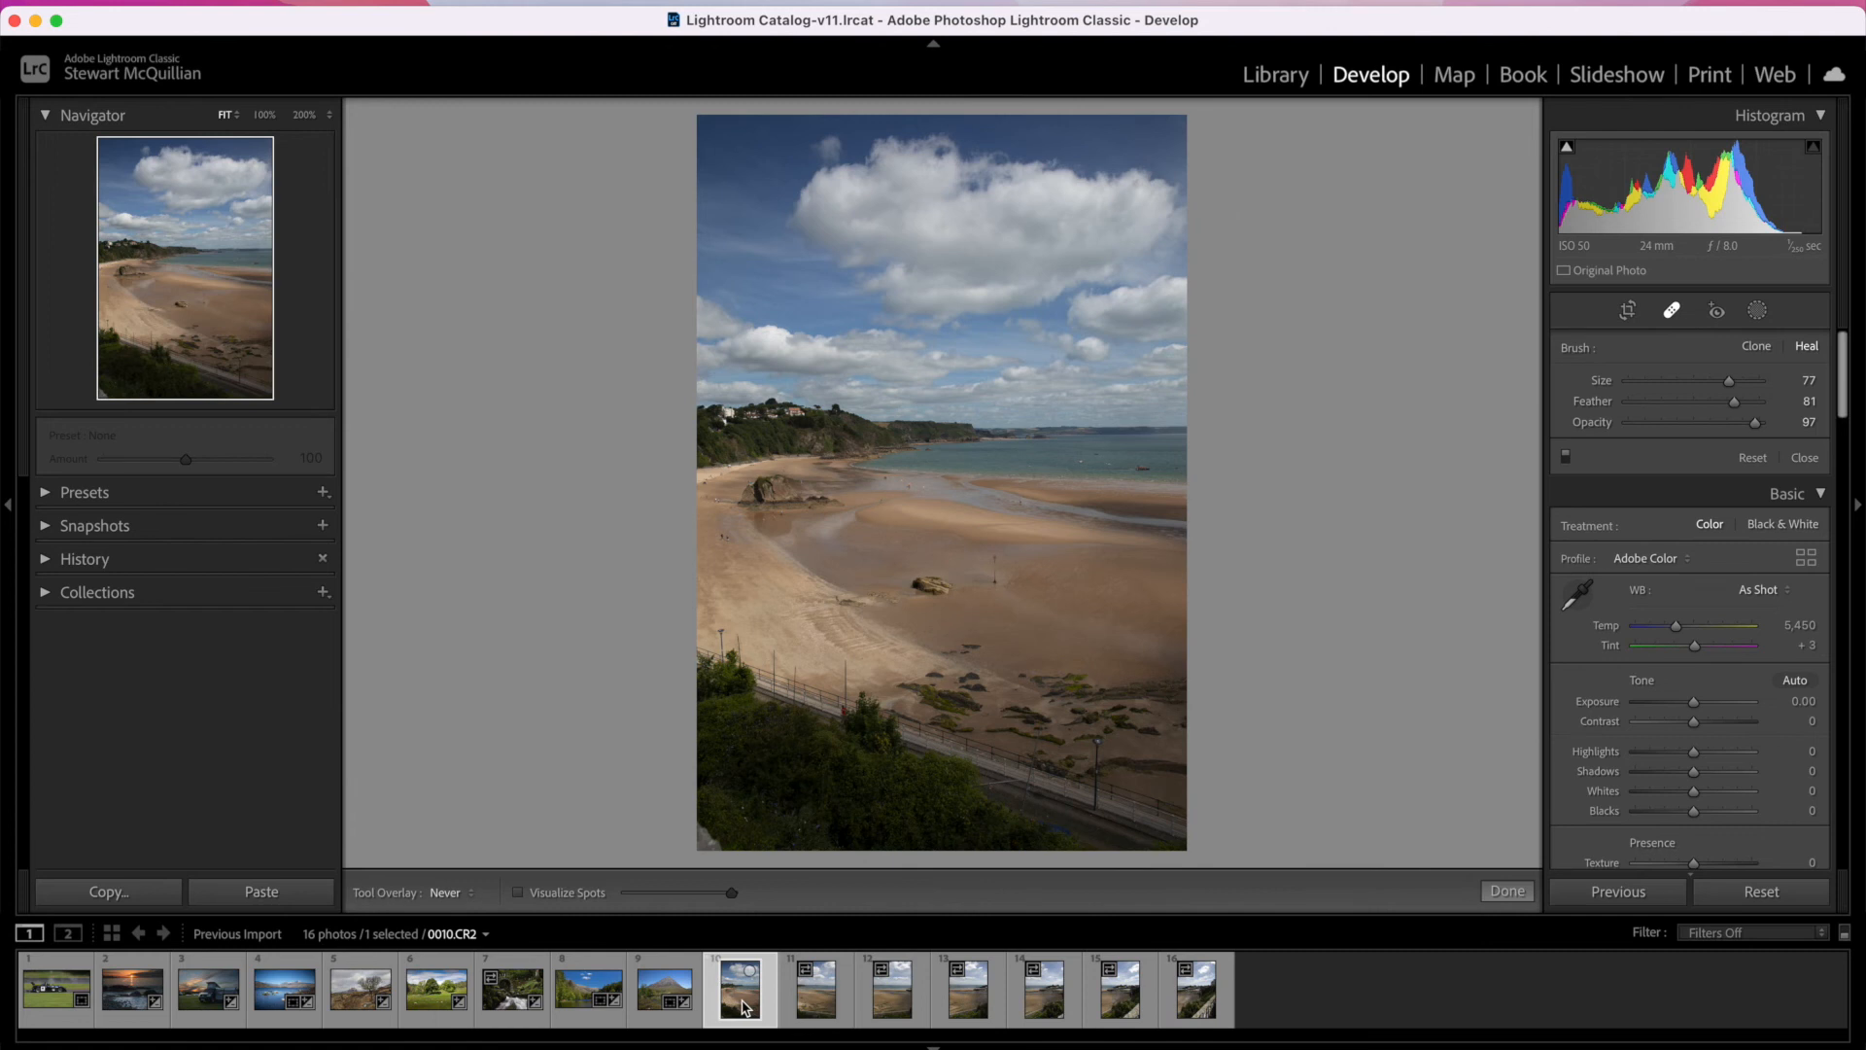
Step: Select the seven beach photos starting with 0010.CR2 and open them in a Photo Merge panorama preview
shift+click(1187, 1001)
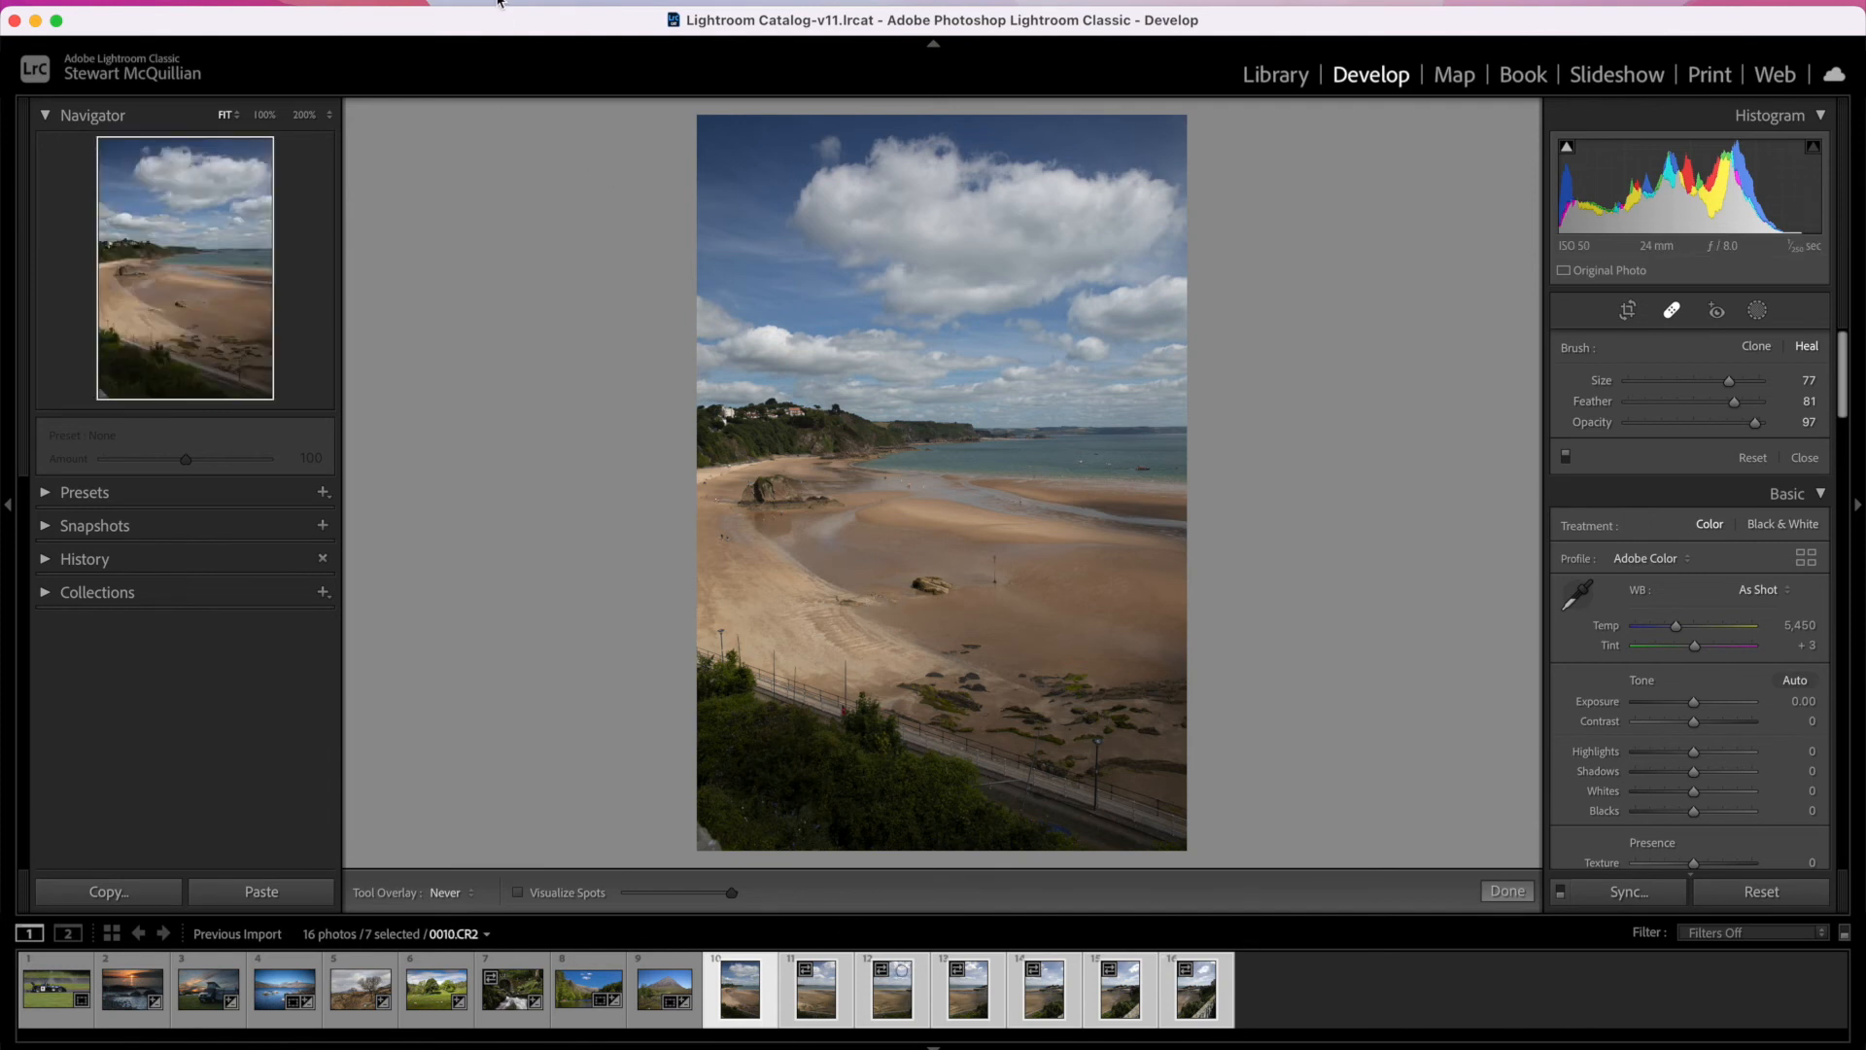
click(387, 2)
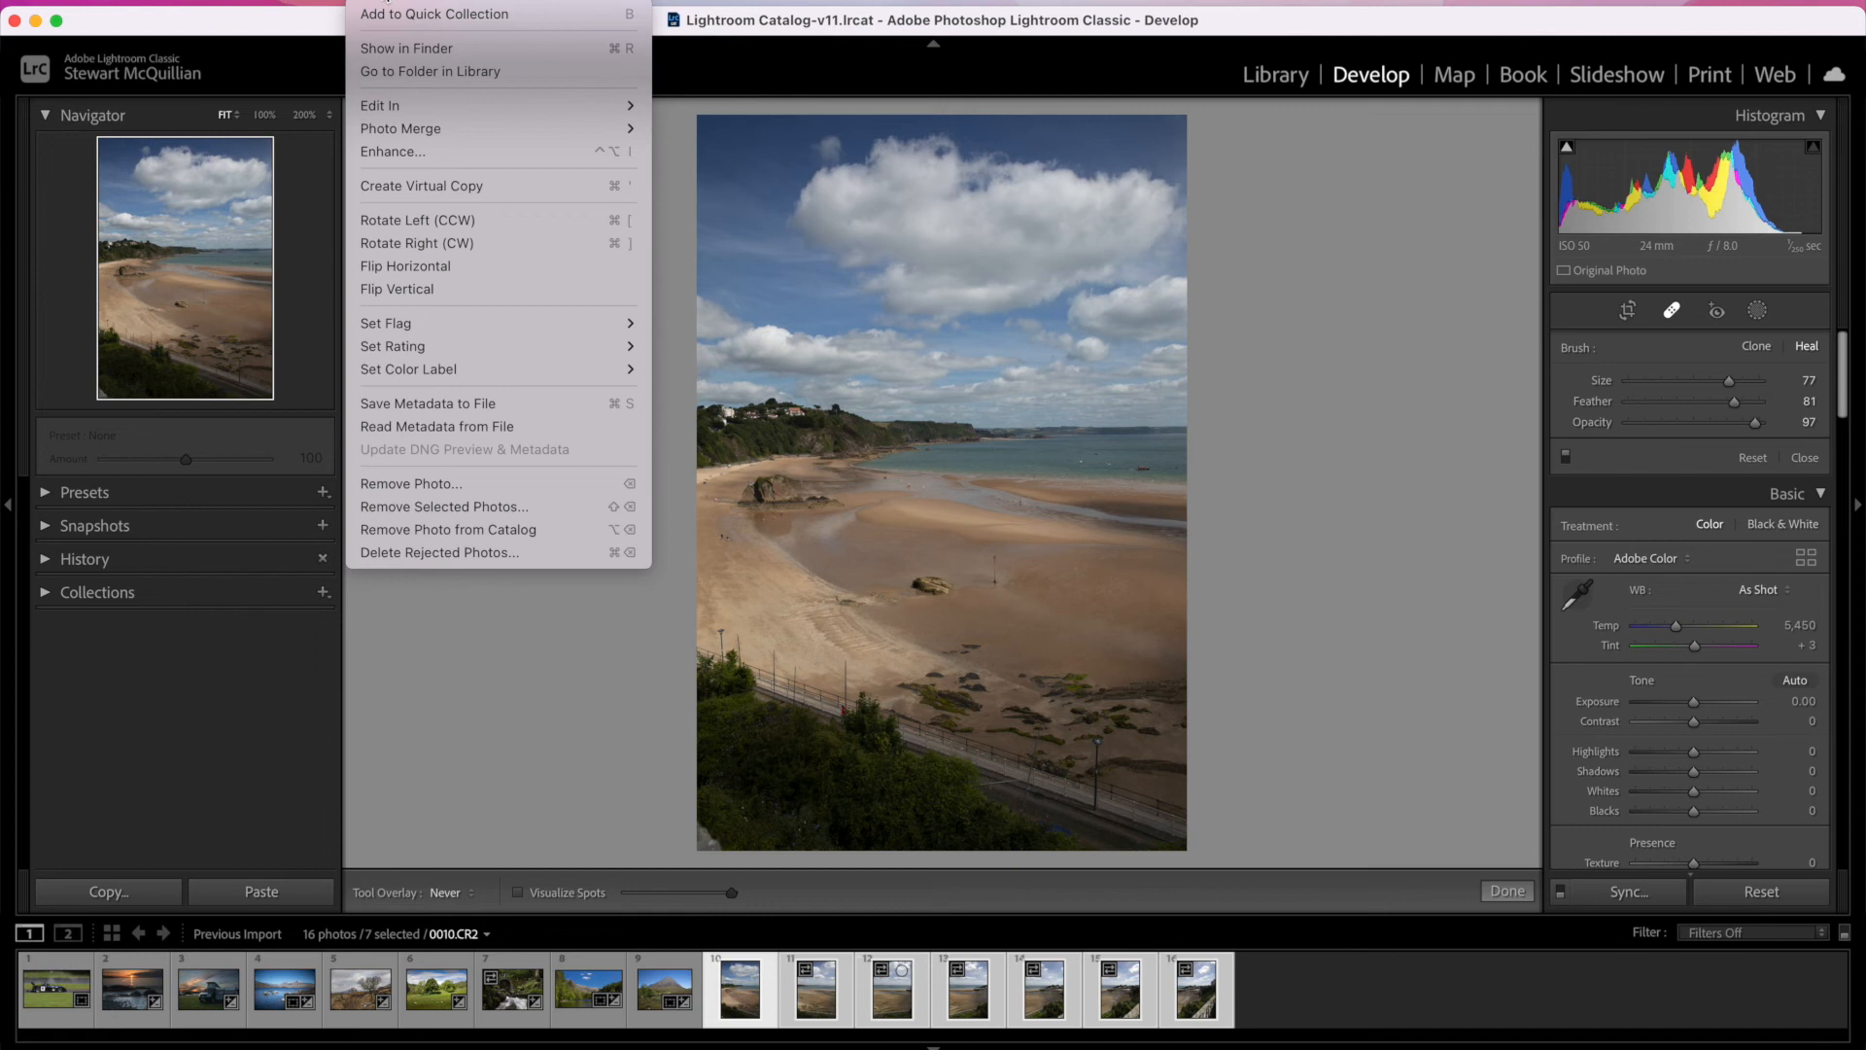
mouse_move(425, 130)
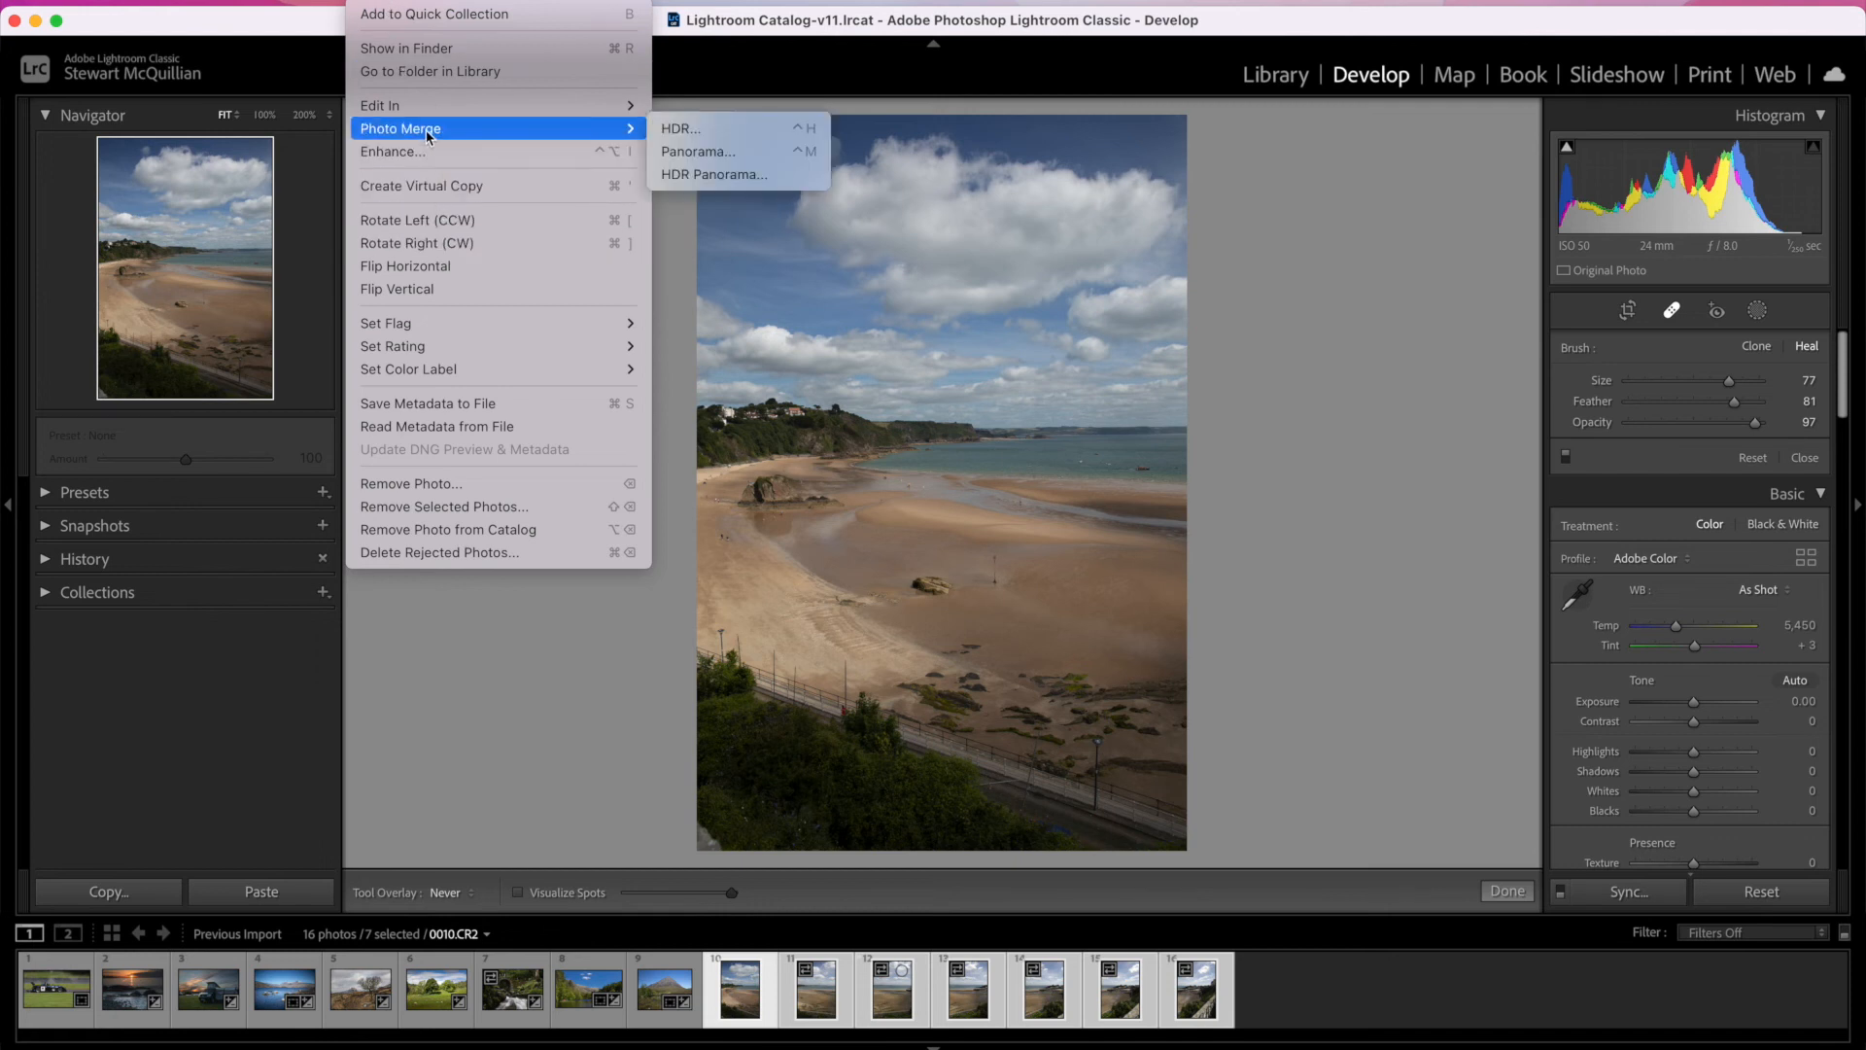
click(678, 147)
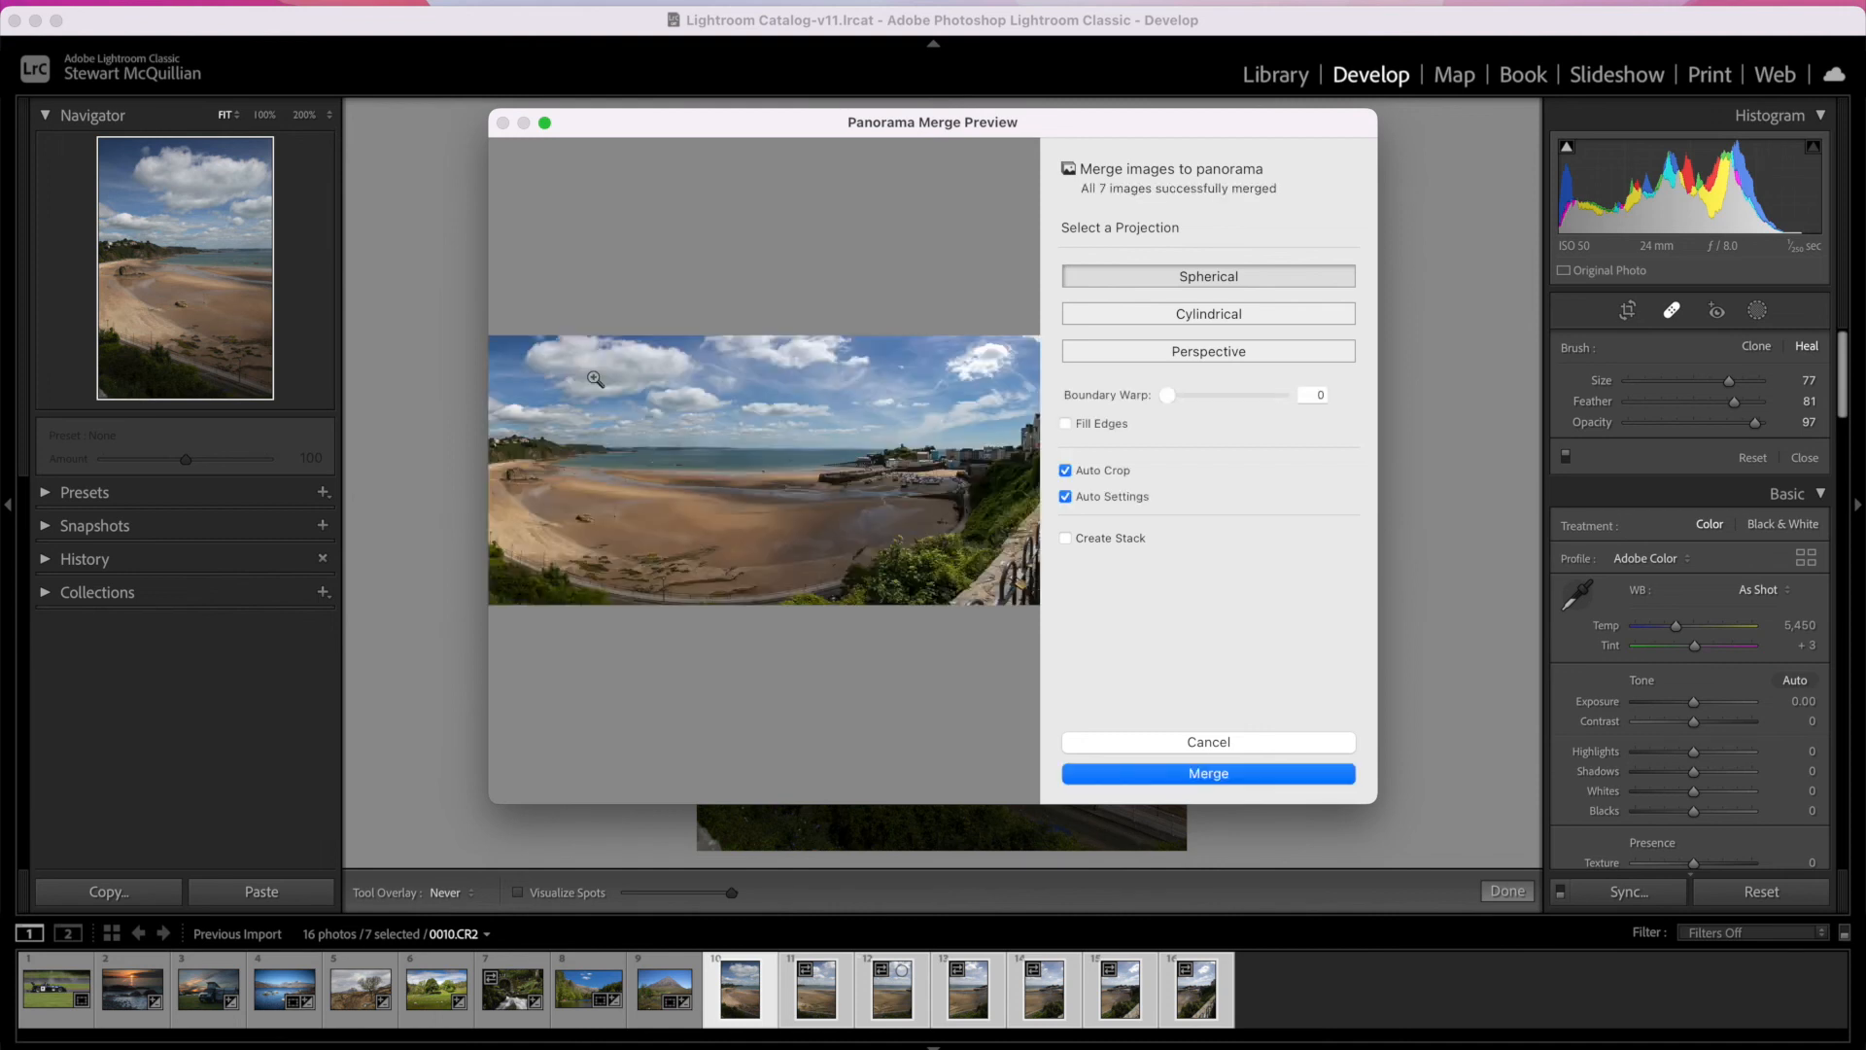
Step: Preview the panorama with Auto Crop and Auto Settings off, and turn both options back on
click(1114, 471)
click(1089, 501)
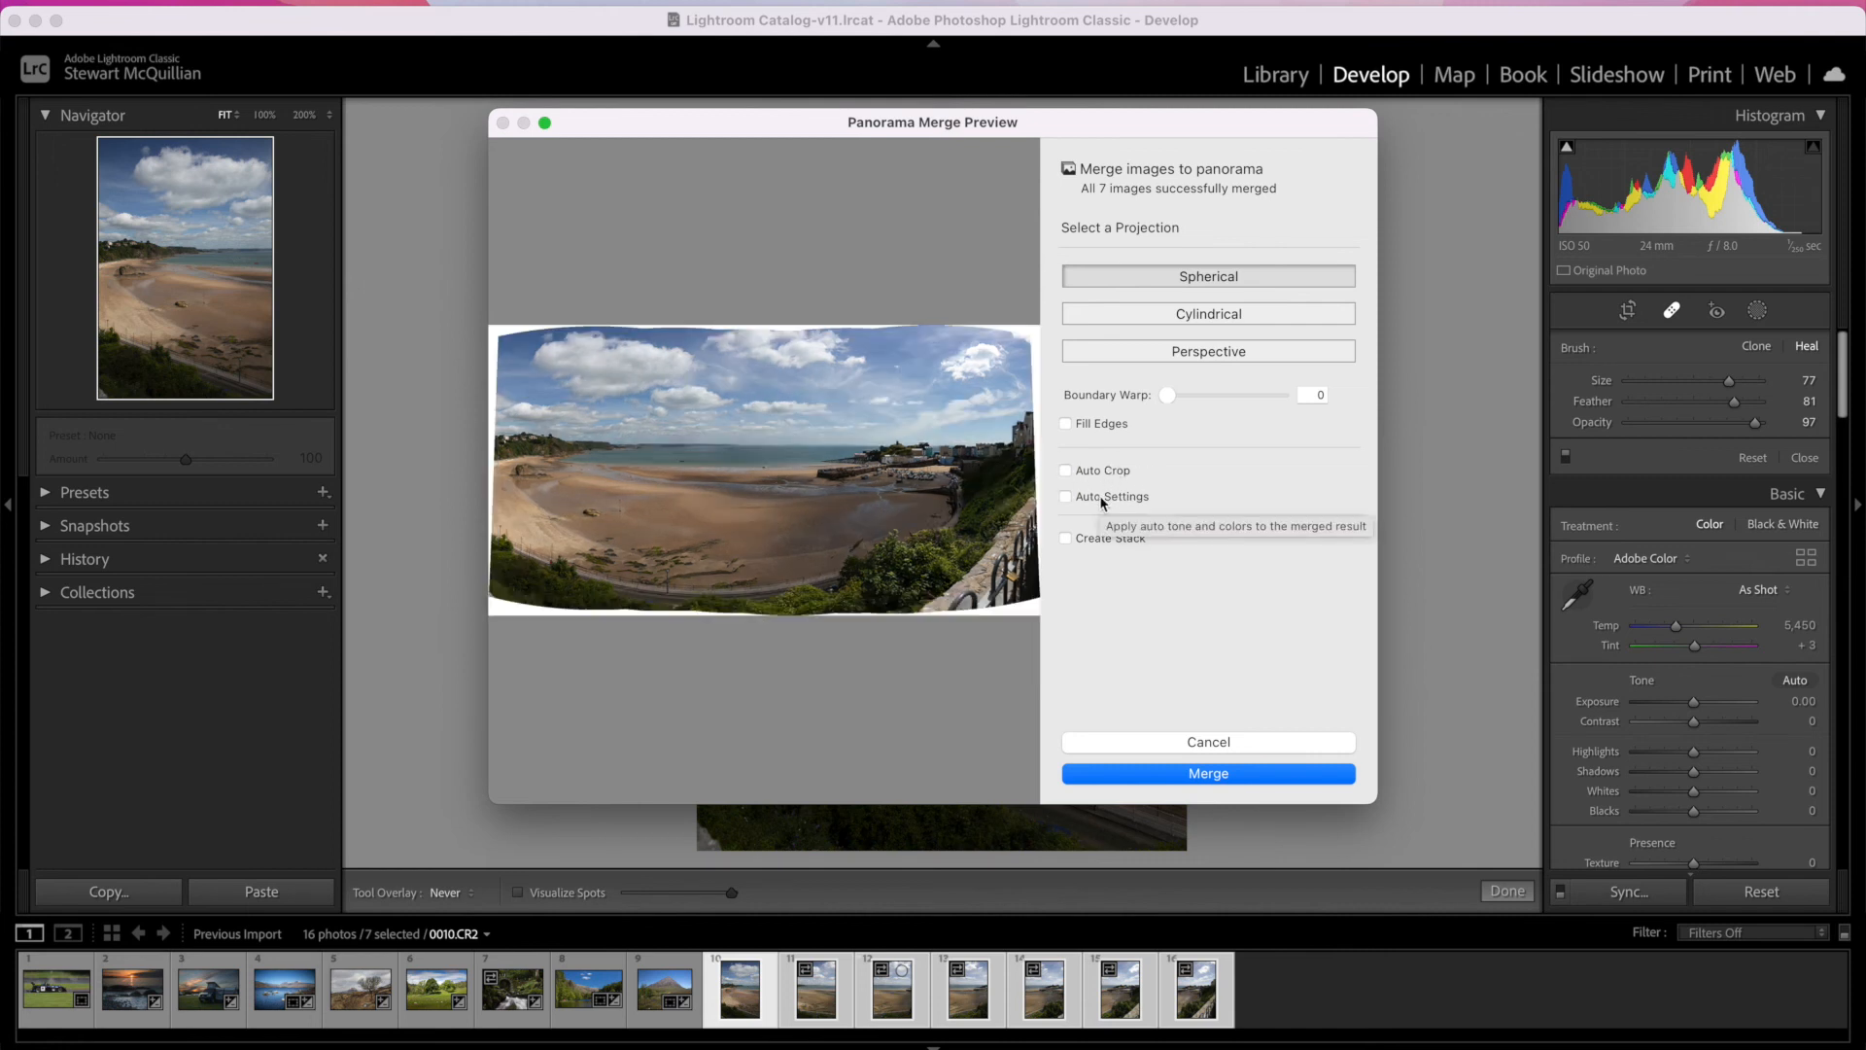
click(1091, 473)
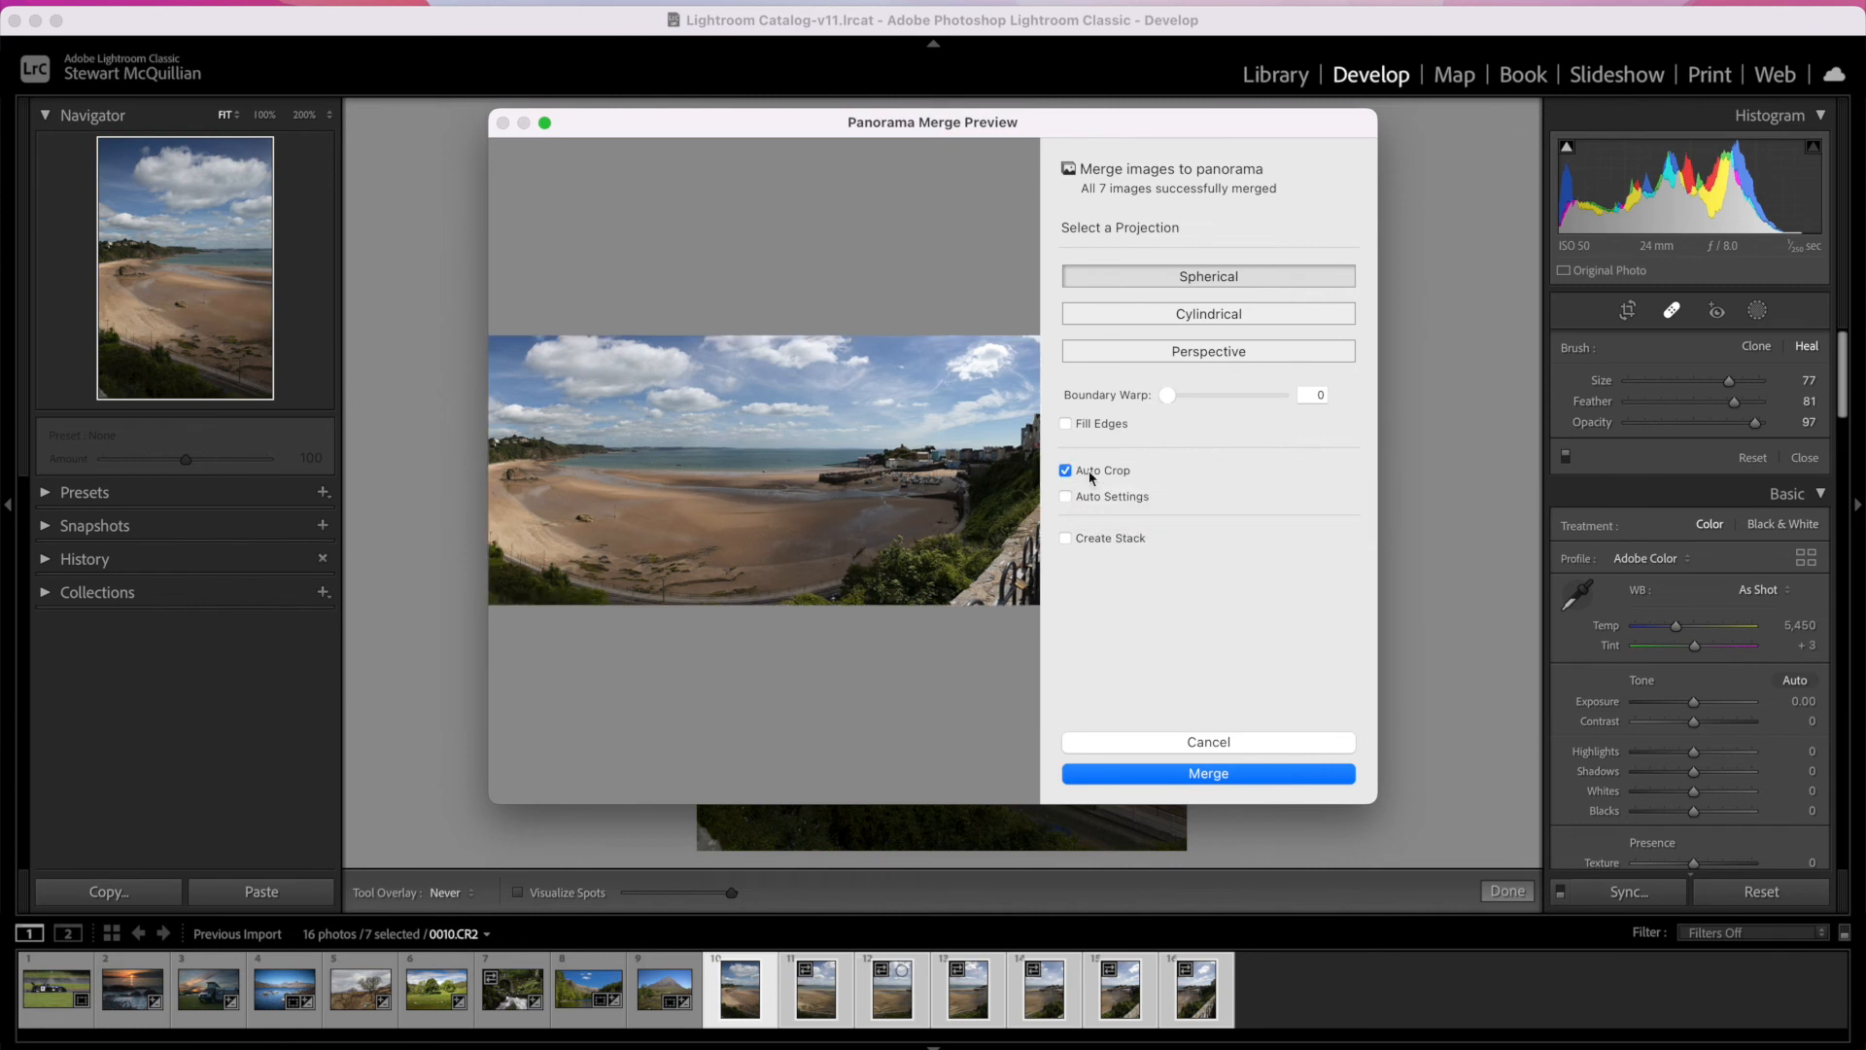
click(1103, 497)
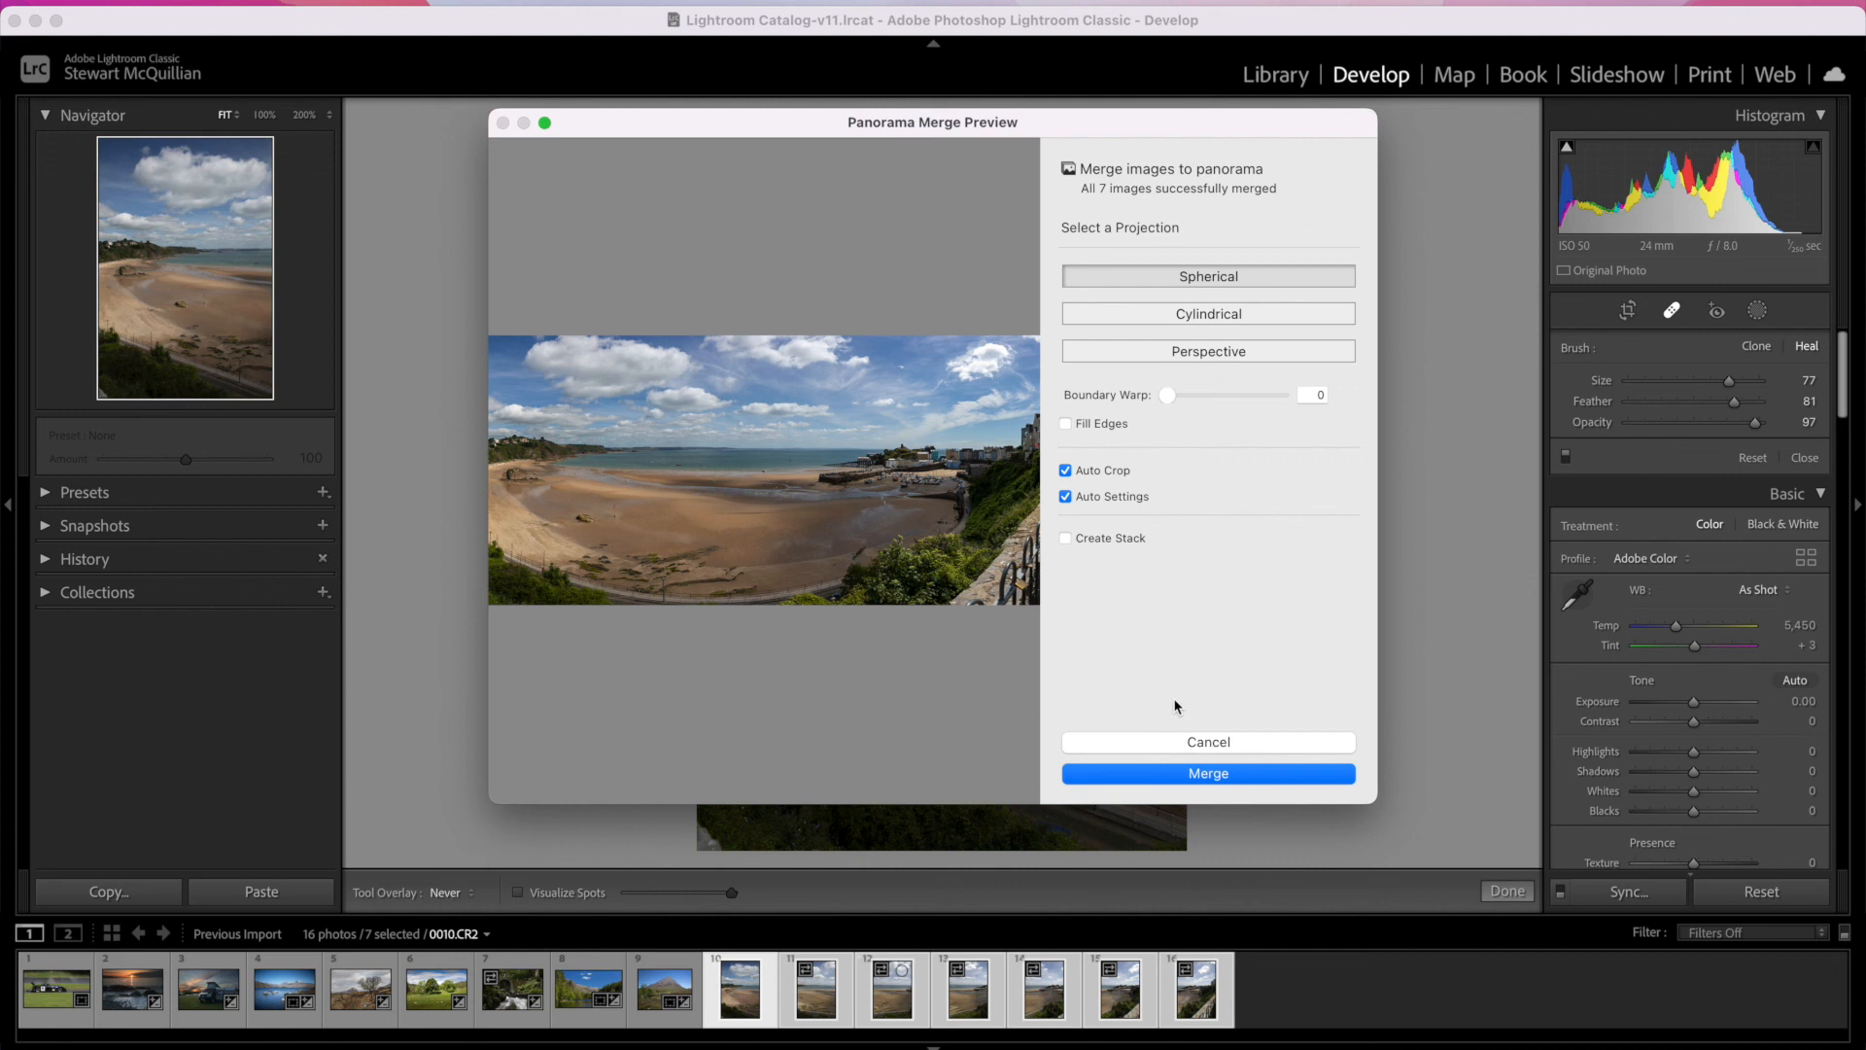
Step: Merge the seven beach photos with the Spherical projection and open the resulting panorama in Develop
click(1209, 773)
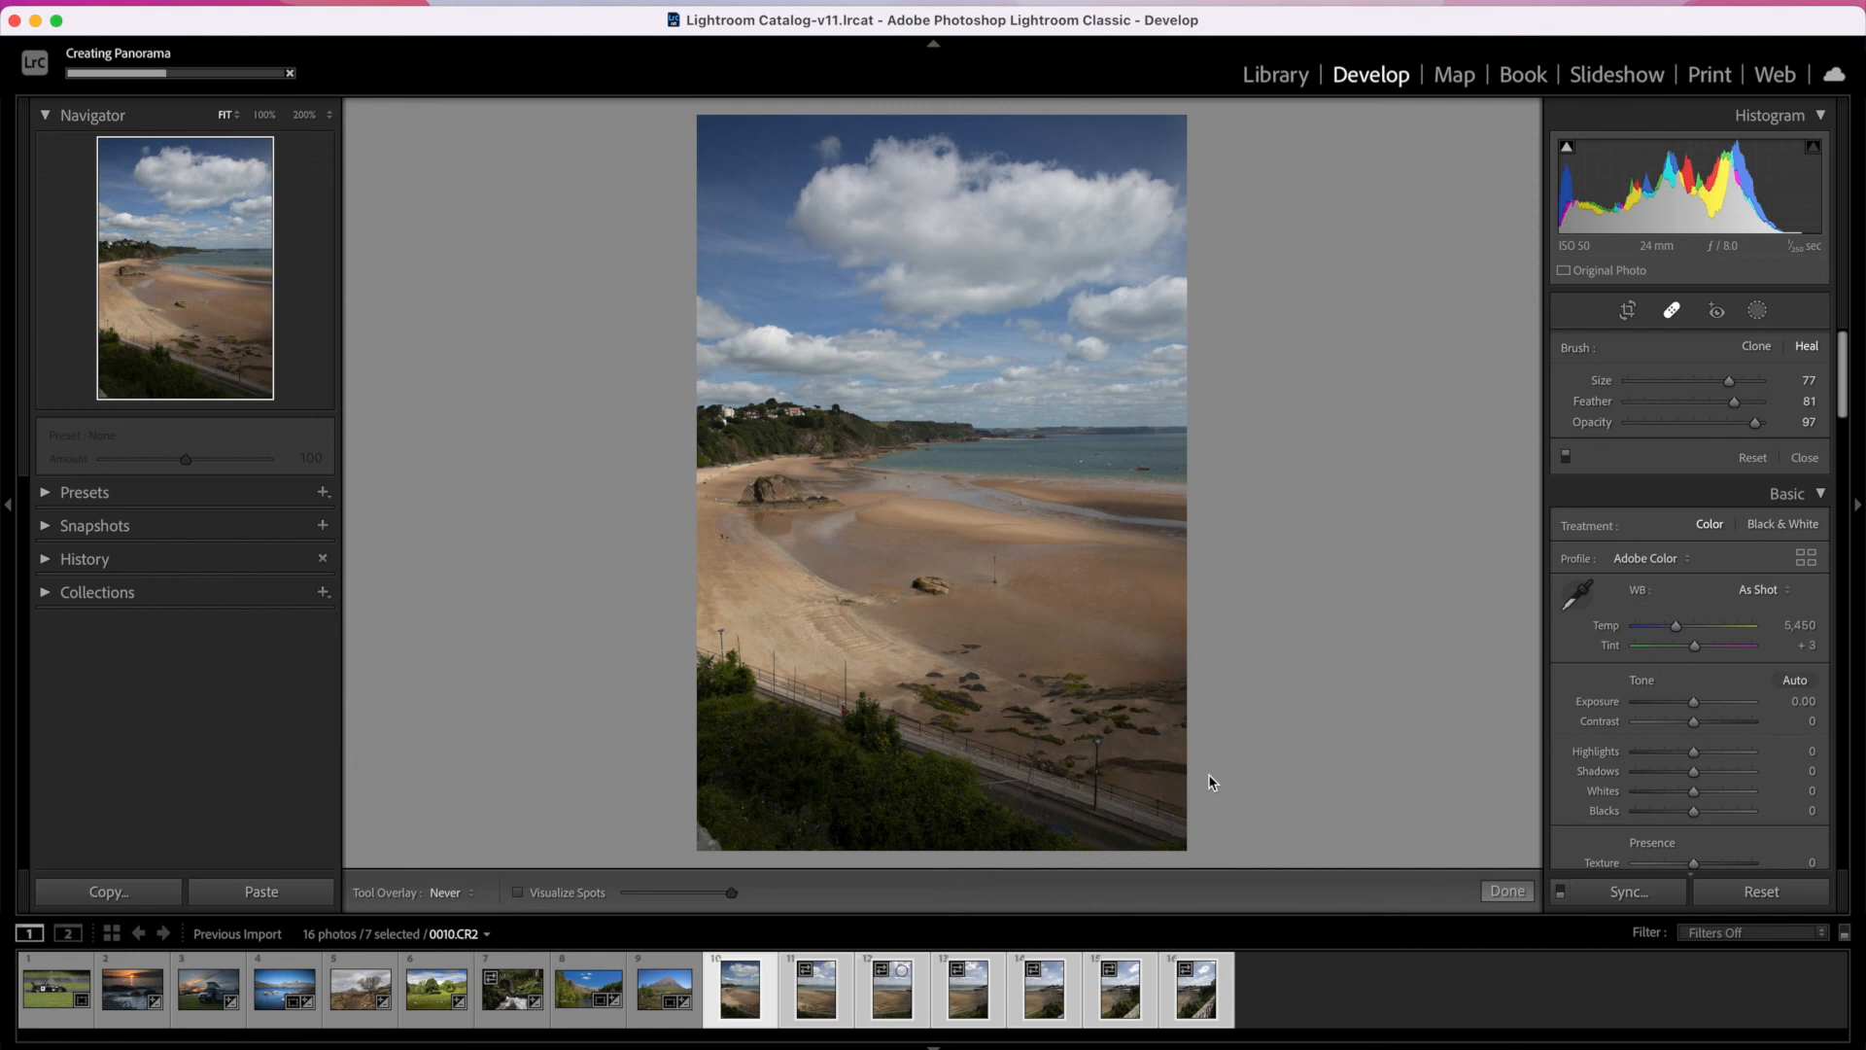
click(734, 984)
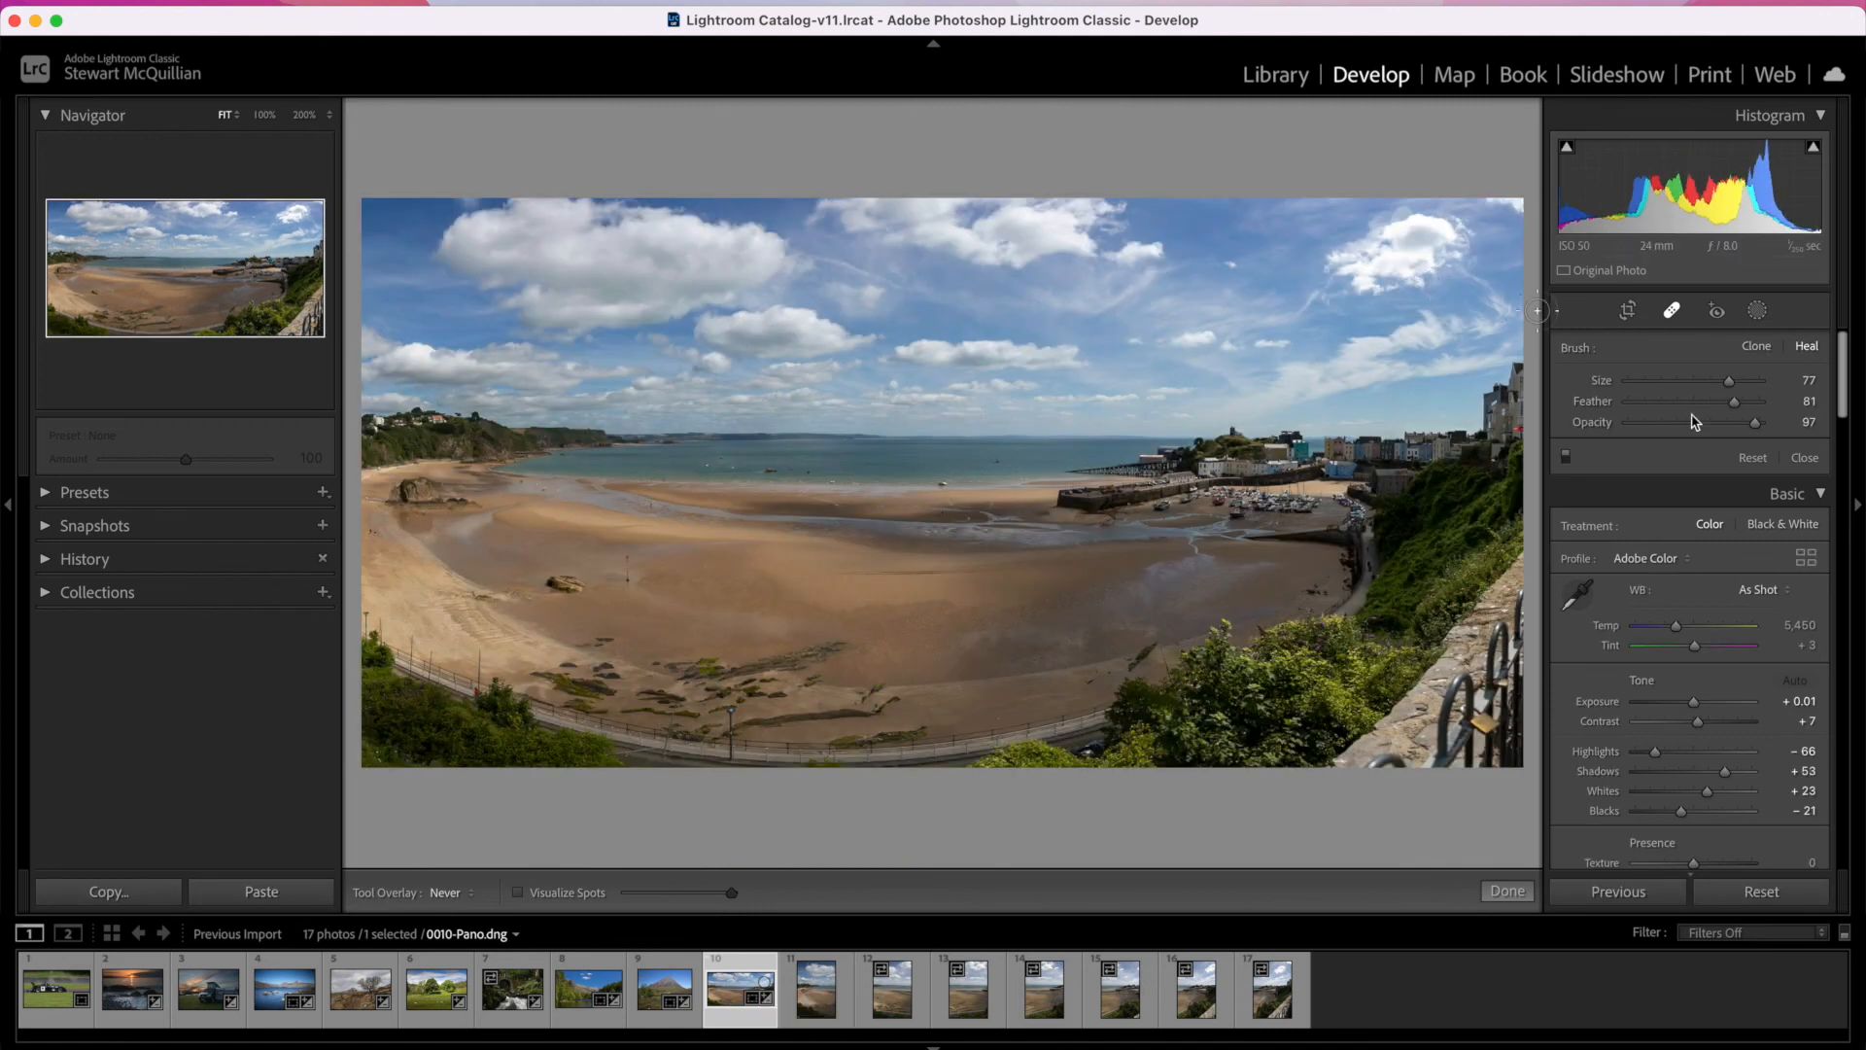
scroll(1657, 565, up, 1)
scroll(1655, 563, down, 1)
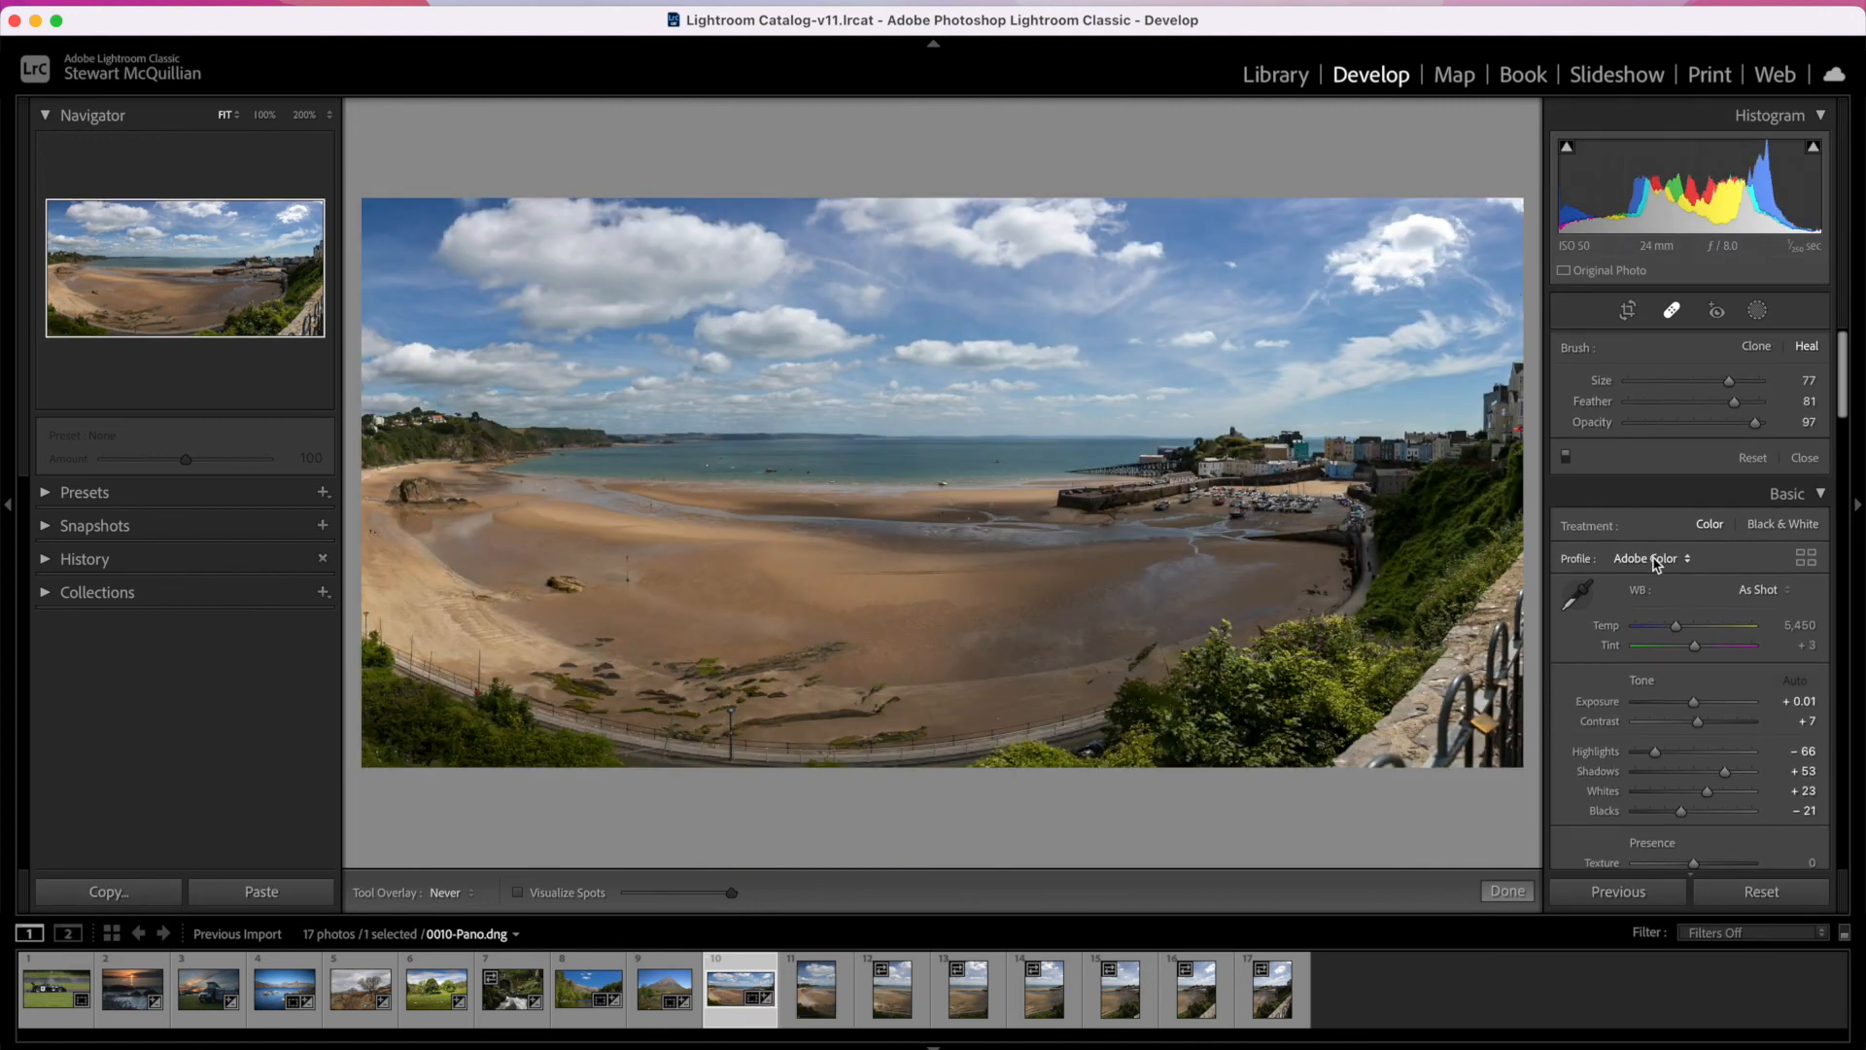